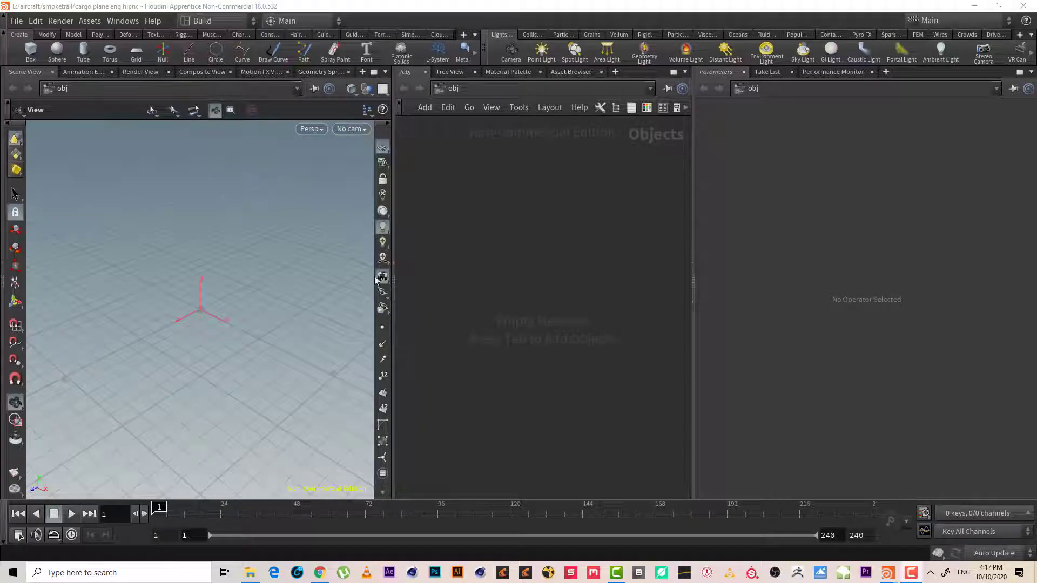
Save the scene as cargo plane eng.hipnc in E:/aircraft/smoketrail
click(17, 21)
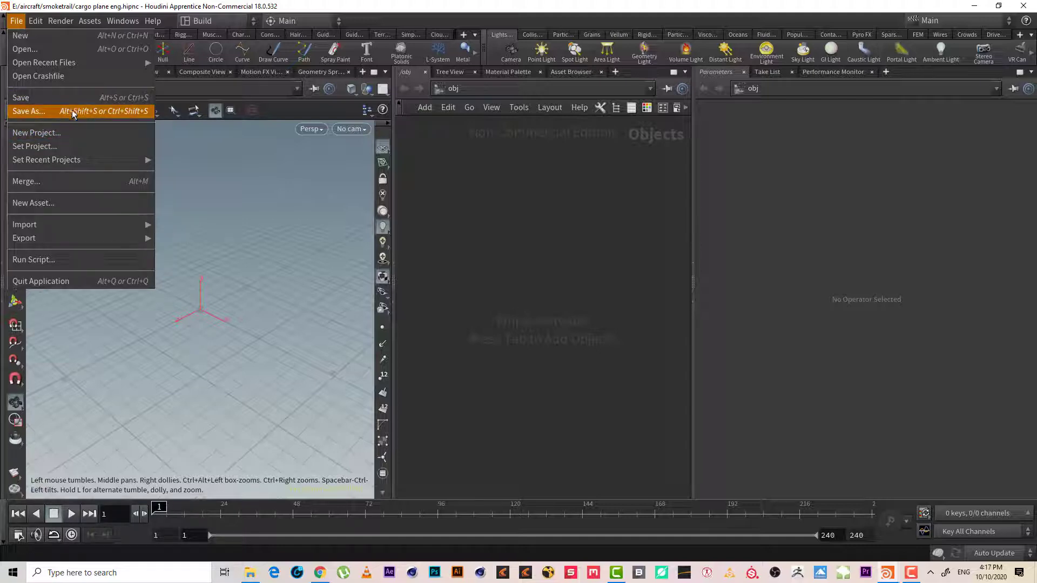
click(72, 112)
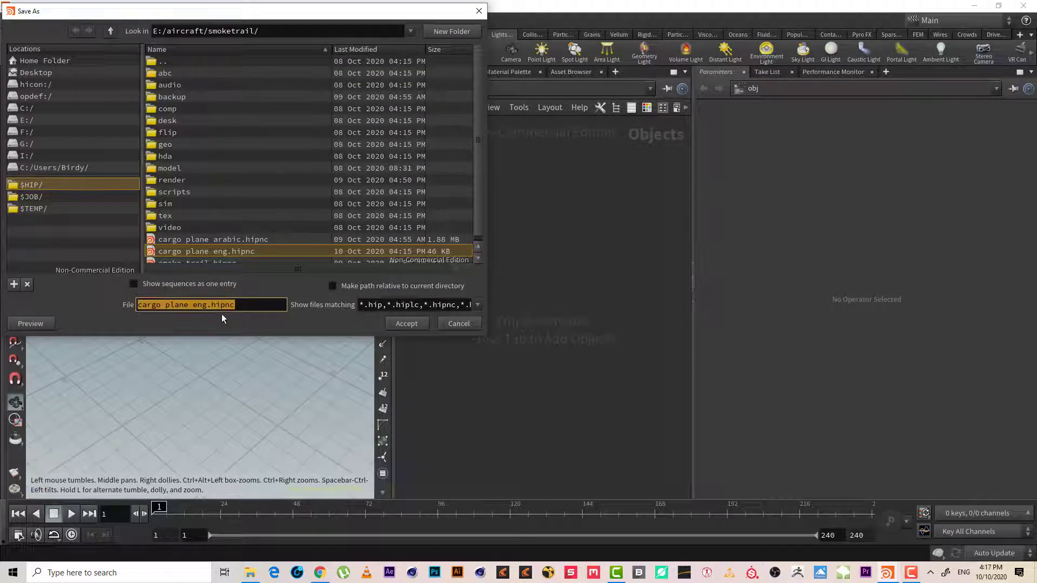
click(465, 323)
click(12, 24)
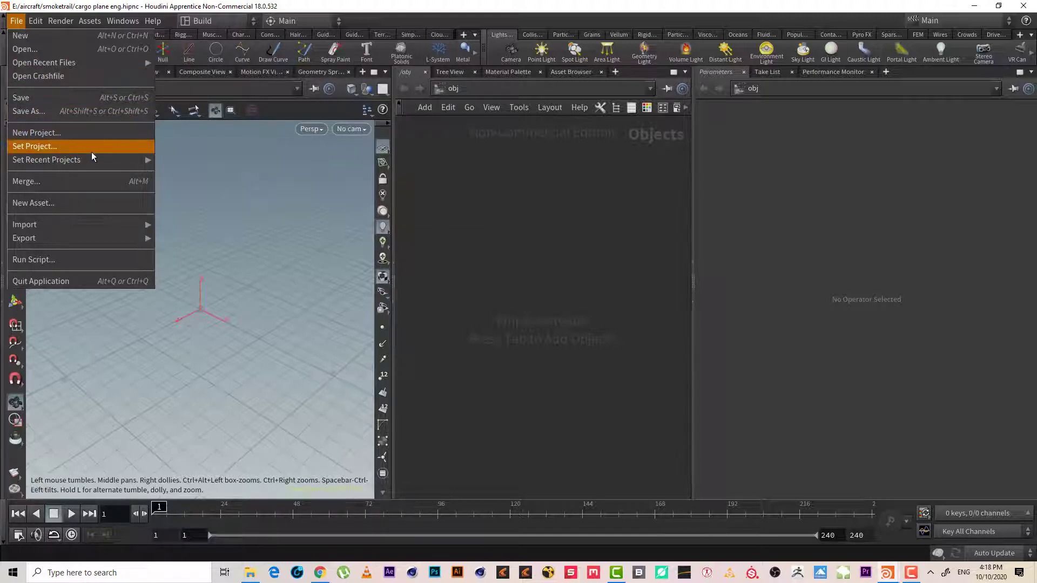
Narrow the viewport, add a file1 node showing the default cube, then go to Free3D
mouse_move(46, 160)
click(493, 238)
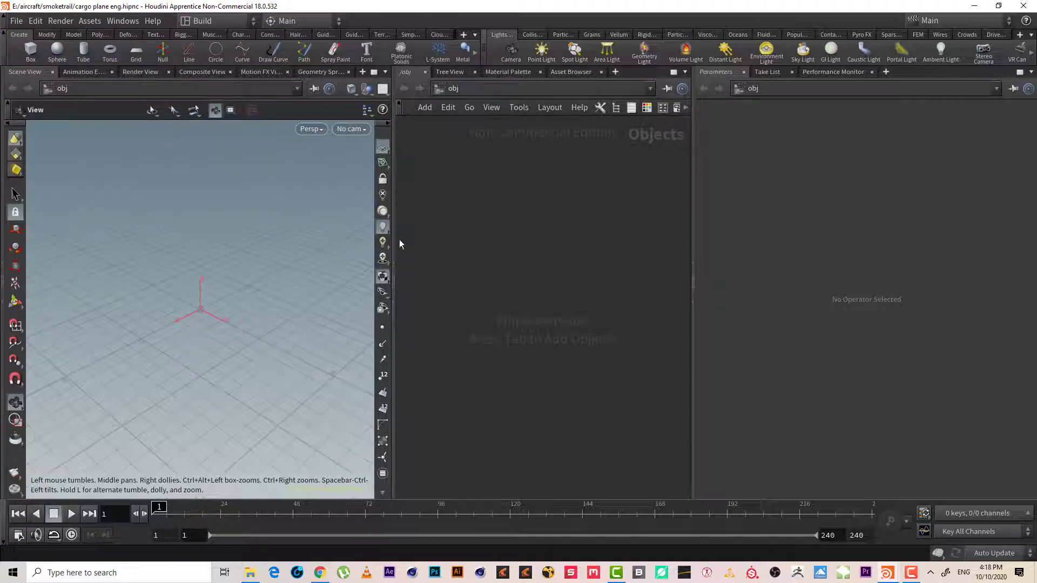
drag(394, 236, 353, 238)
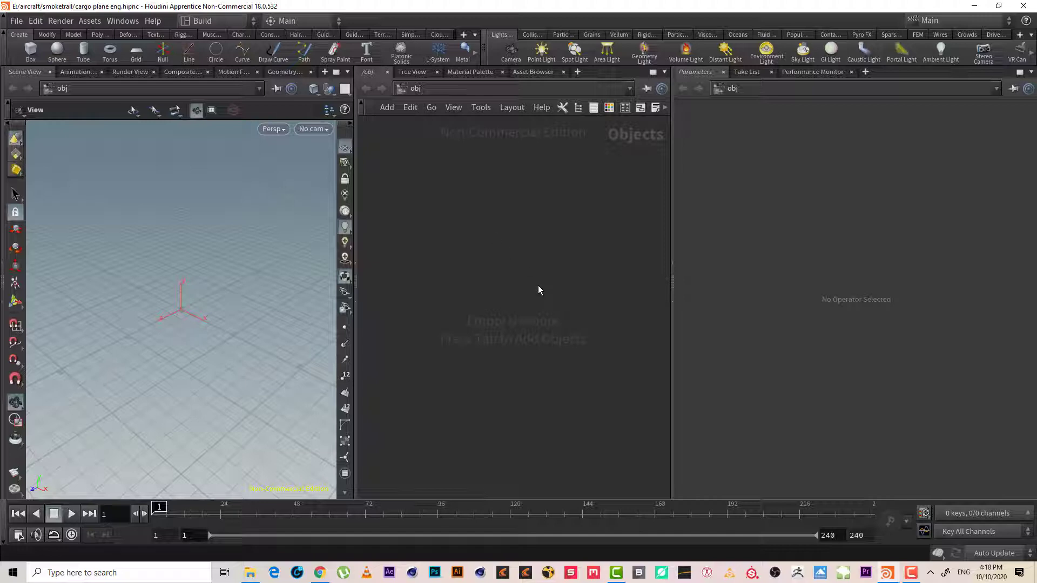
key(Tab)
text(fil)
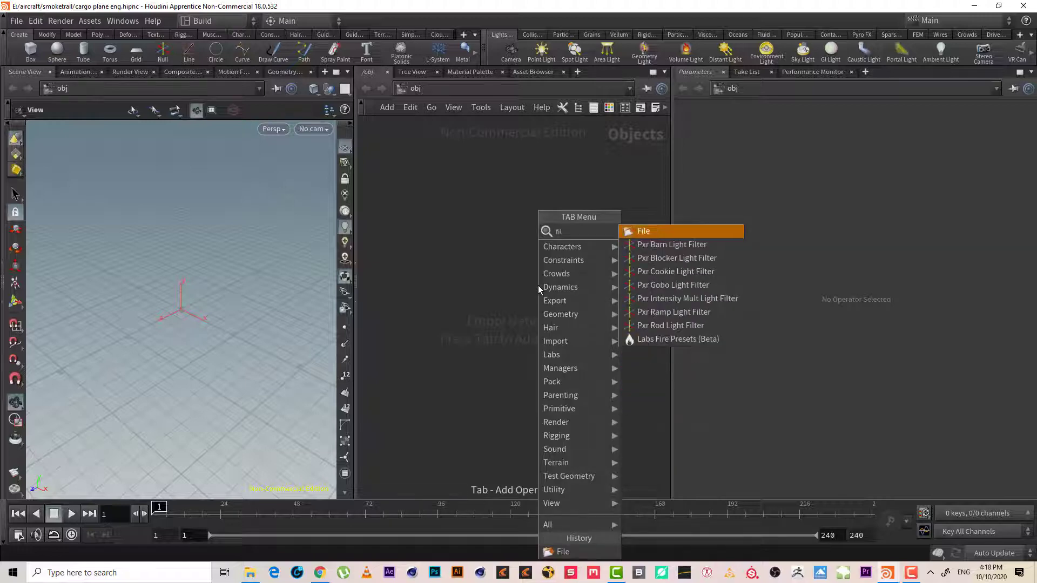
key(Return)
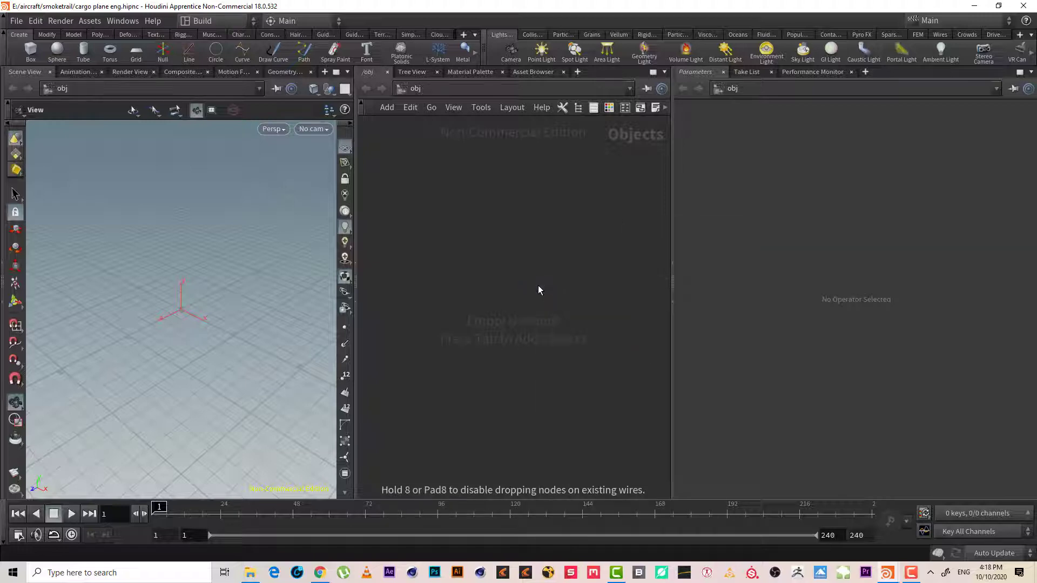
click(538, 290)
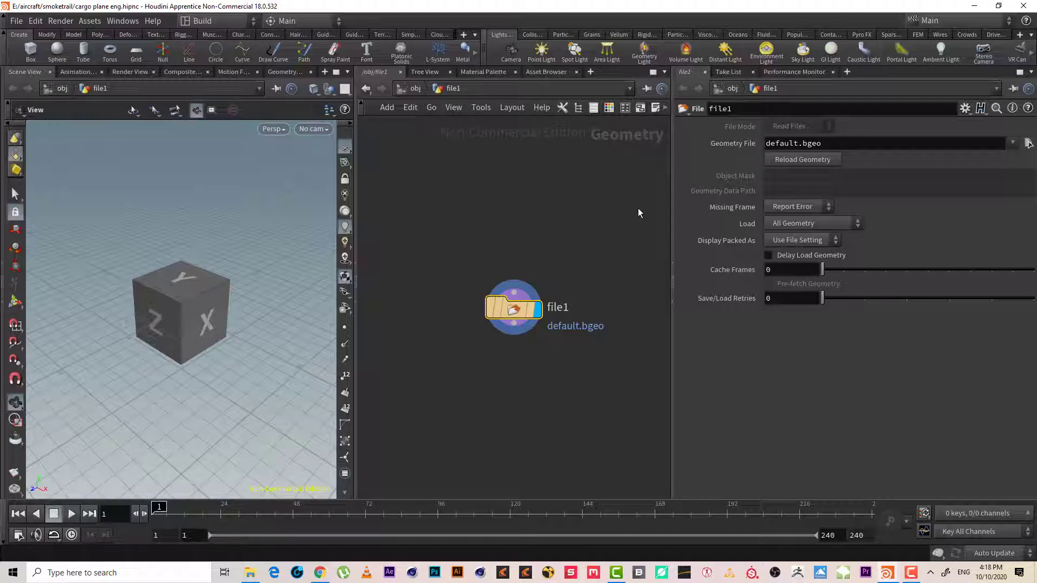
click(319, 572)
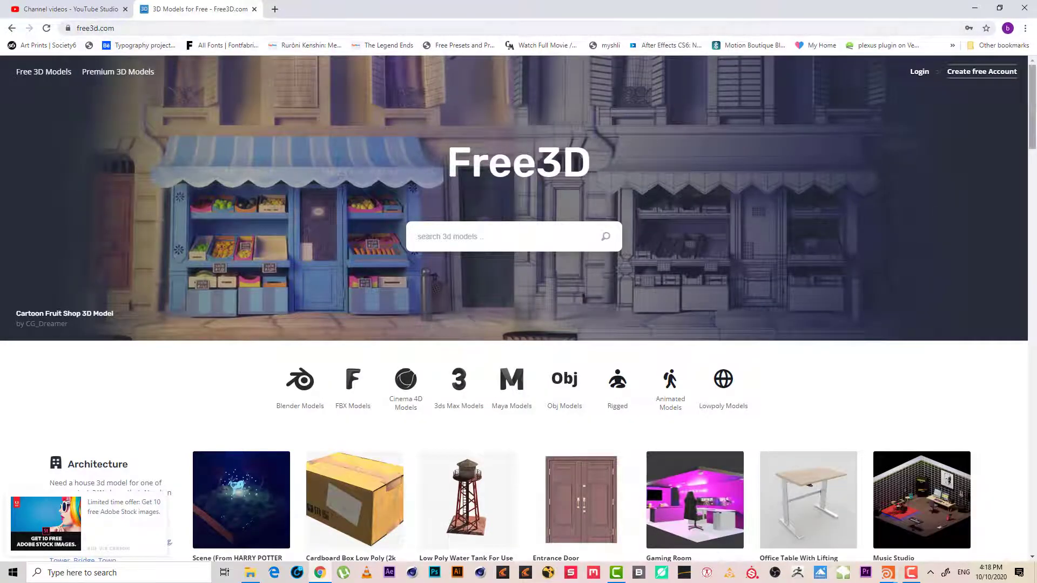
Browse Free3D's Aircraft category to the last row of results, then return to Houdini
drag(1033, 112, 1035, 162)
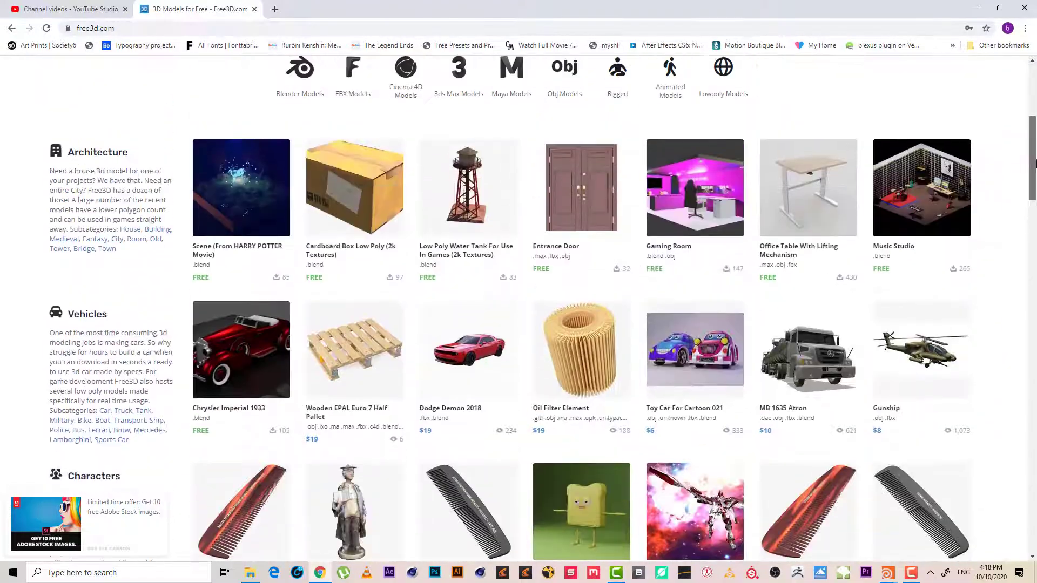
scroll(459, 200, up, 2)
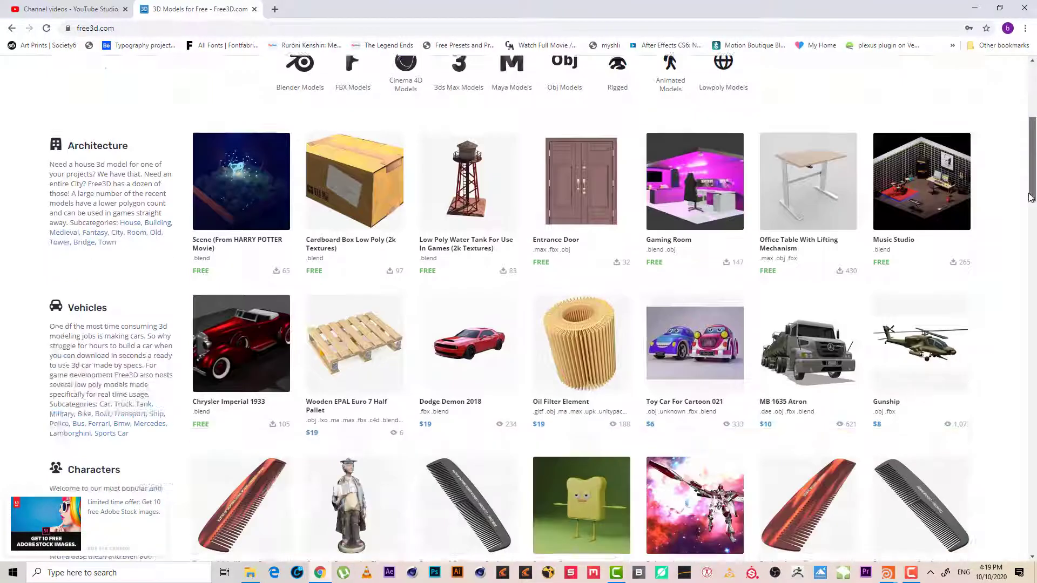
drag(1035, 150, 1035, 241)
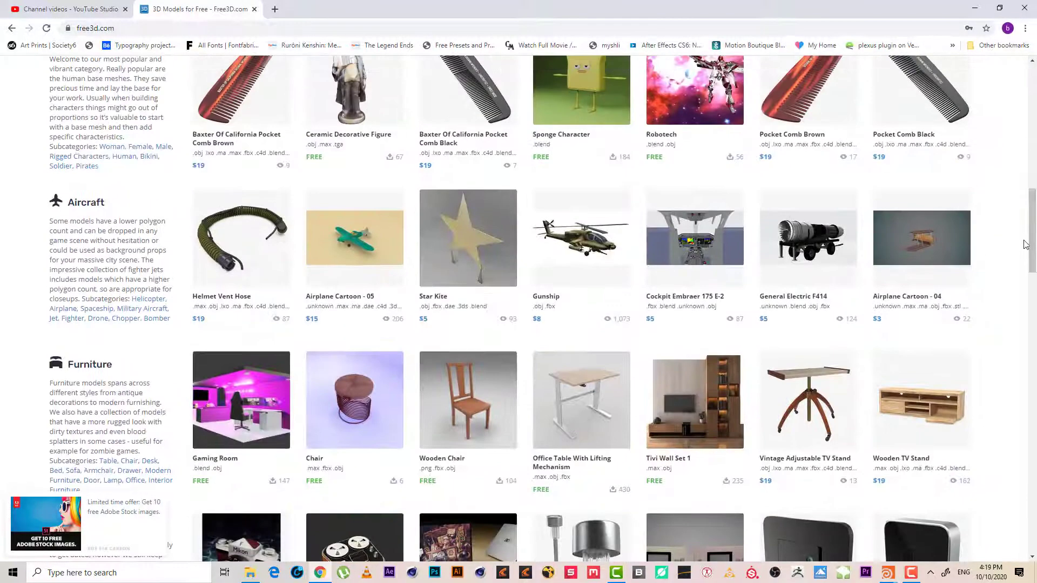
click(89, 204)
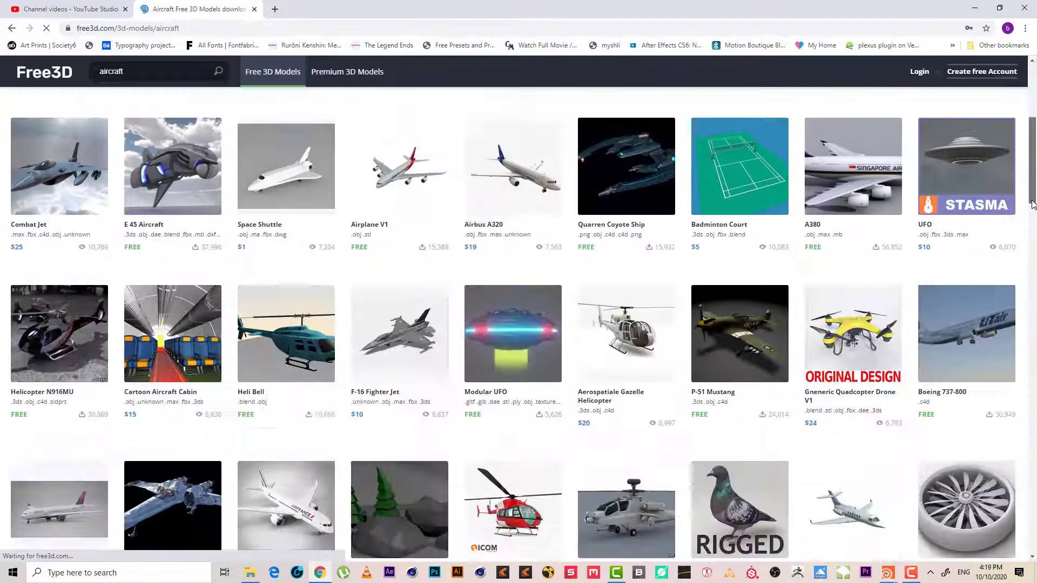
drag(1033, 137, 1033, 205)
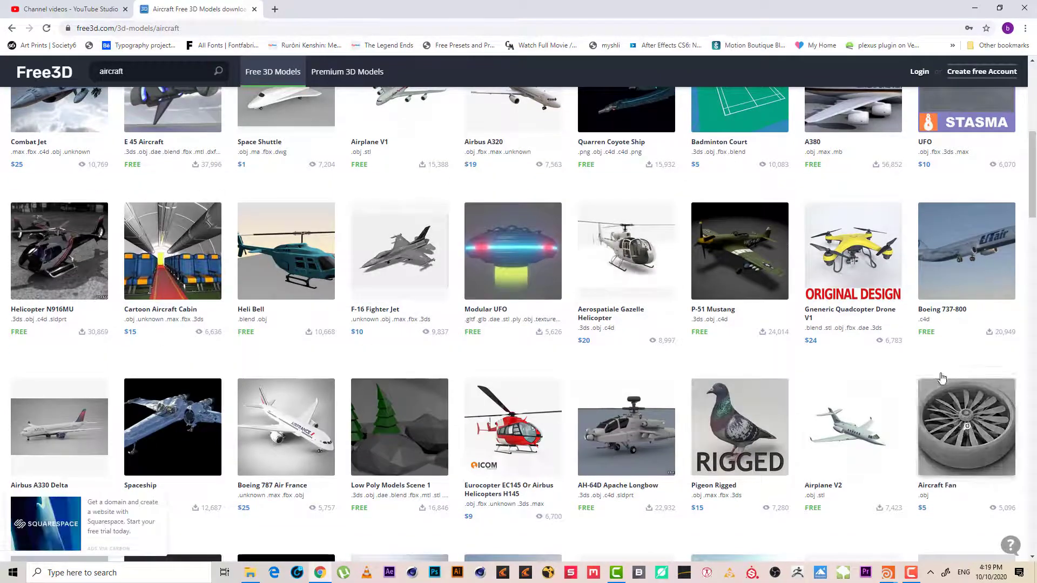
drag(1031, 212, 1032, 427)
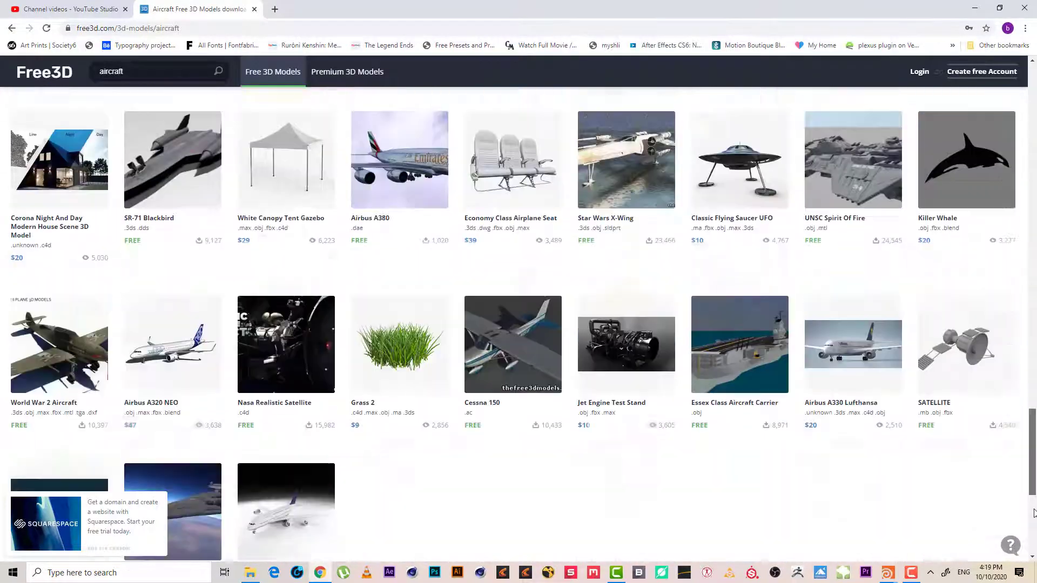
drag(1032, 426, 1032, 516)
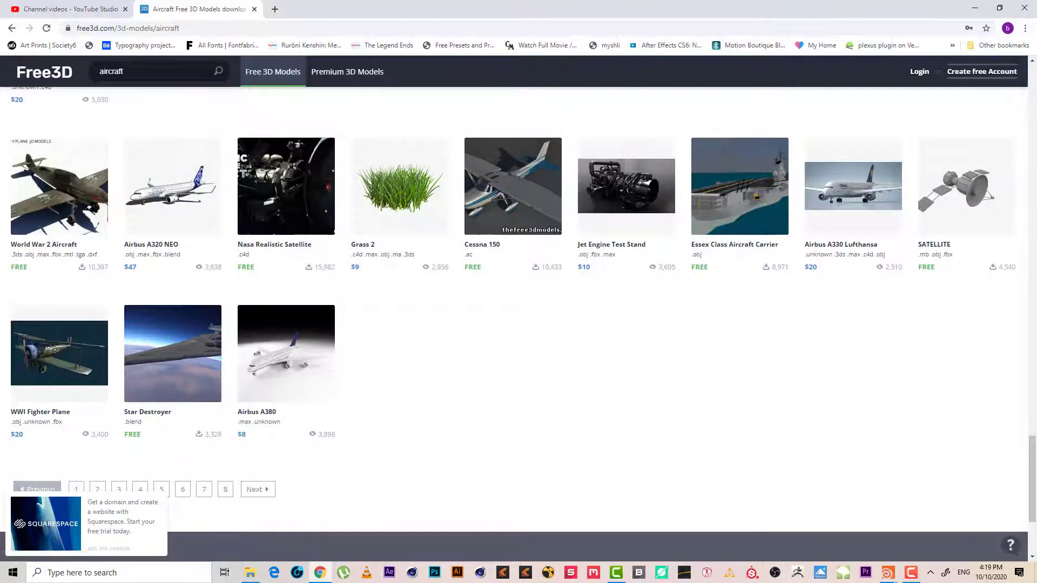
click(974, 8)
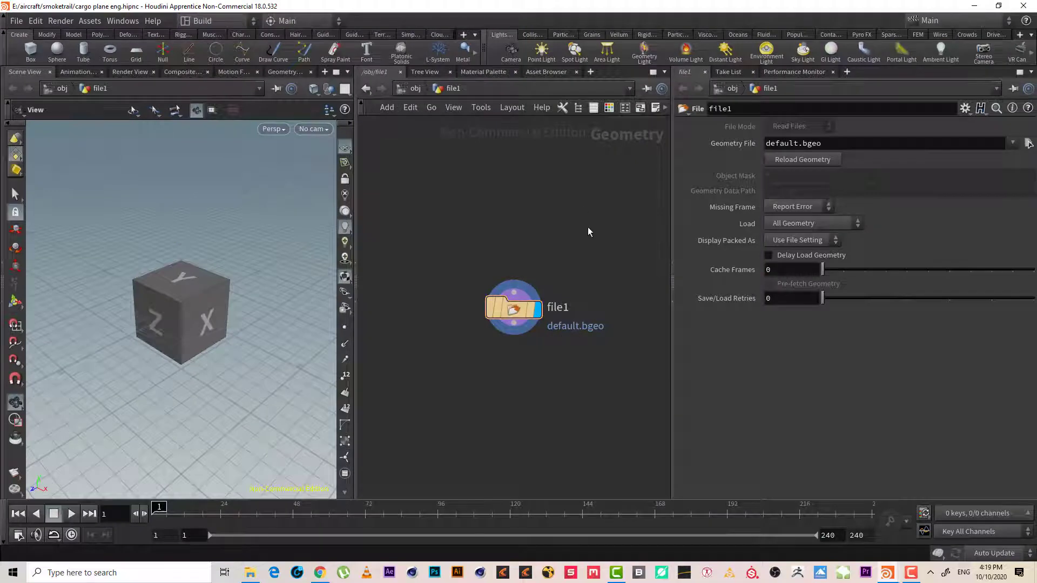
Point file1's Geometry File at model/16020_Cargo_Plane-Medium_Size-USA_v1.obj
click(1029, 143)
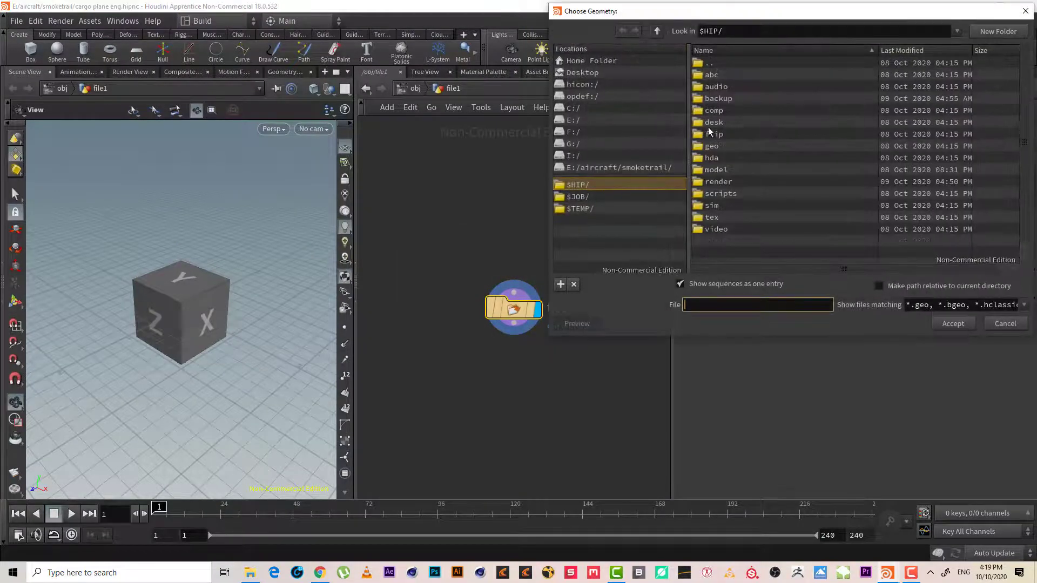
click(724, 172)
double_click(724, 172)
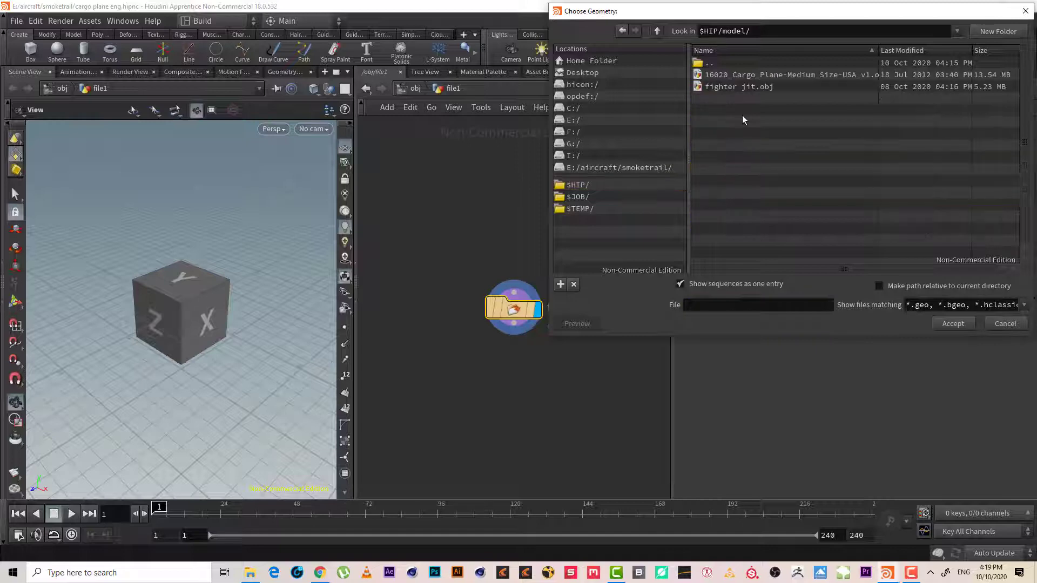
click(749, 77)
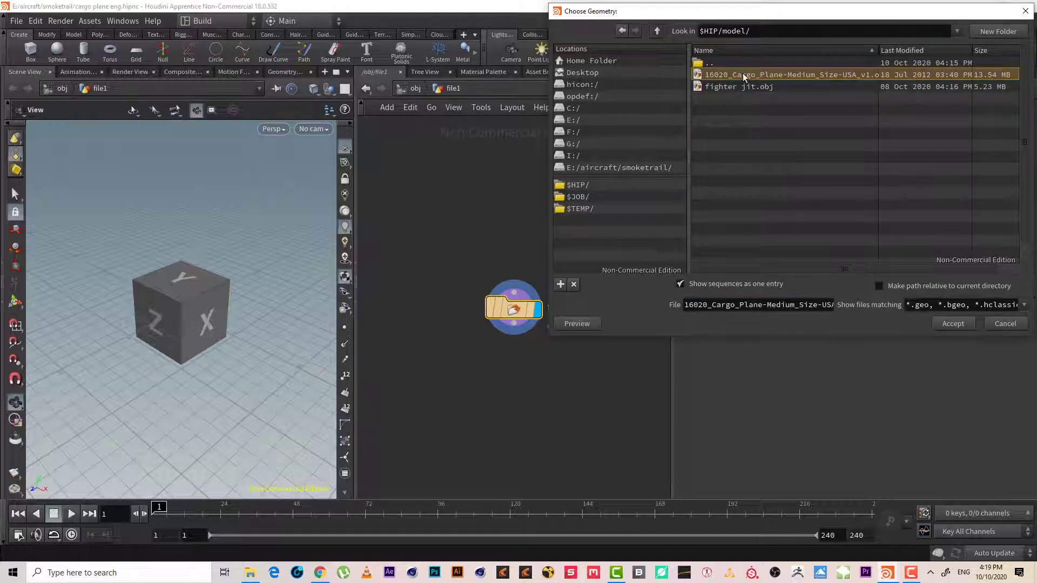
click(952, 324)
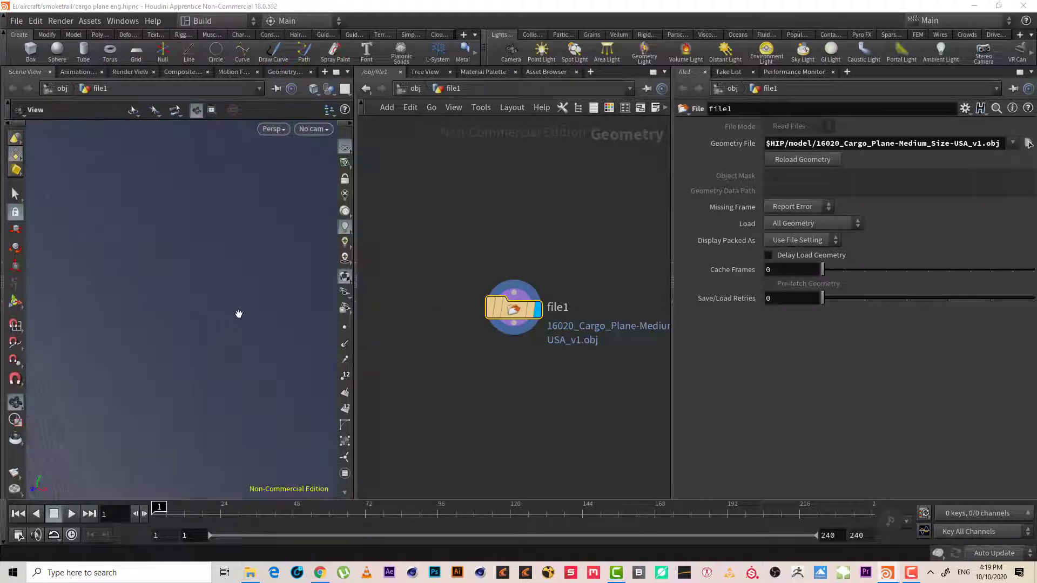
mouse_move(238, 313)
mouse_down()
mouse_move(139, 316)
mouse_move(220, 336)
mouse_up()
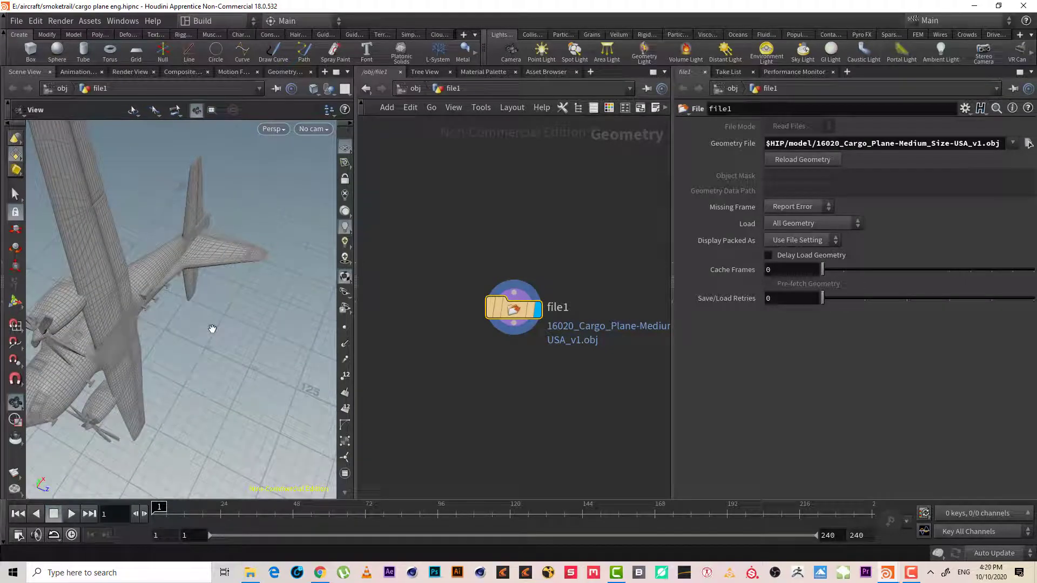
mouse_move(139, 281)
mouse_down()
mouse_move(202, 255)
mouse_move(169, 259)
mouse_up()
drag(178, 334, 146, 313)
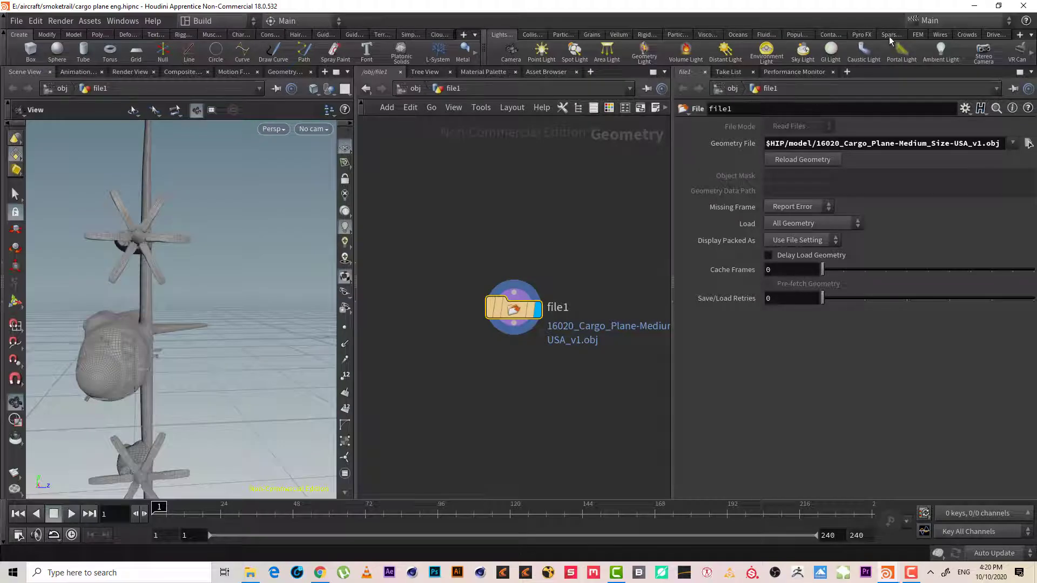
drag(213, 303, 142, 322)
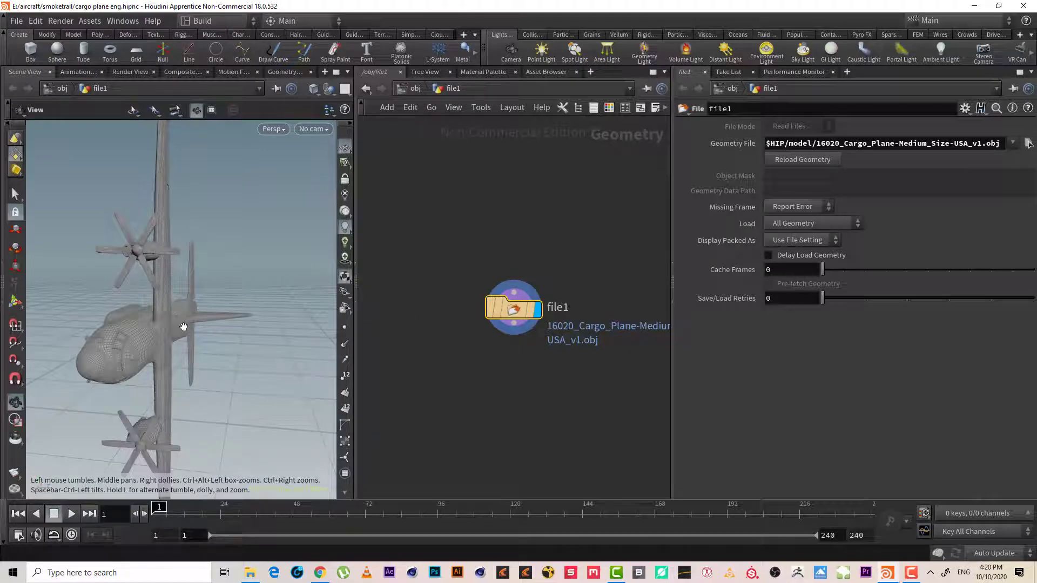
drag(183, 327, 138, 333)
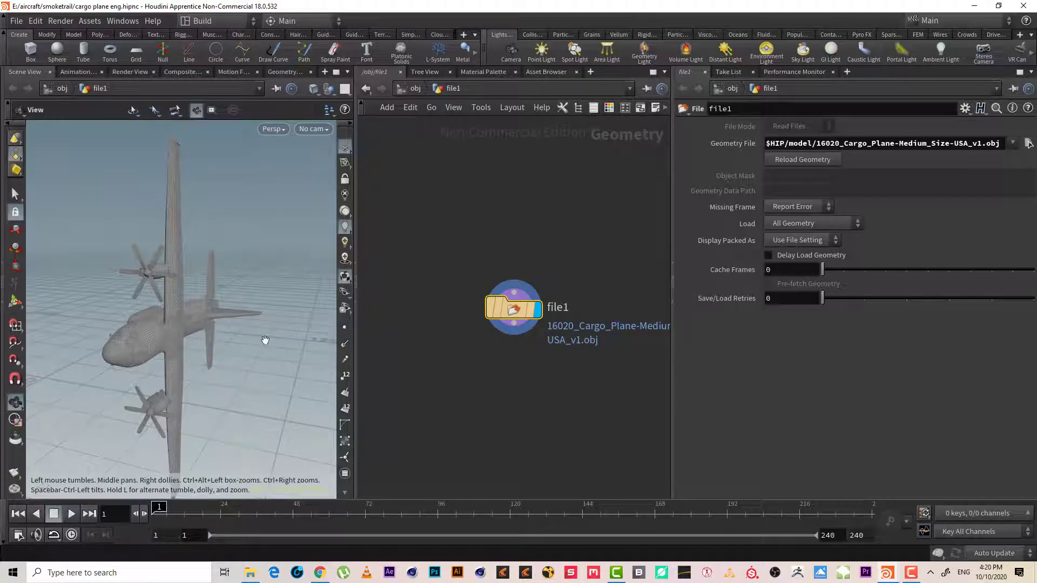
middle_drag(543, 373, 497, 297)
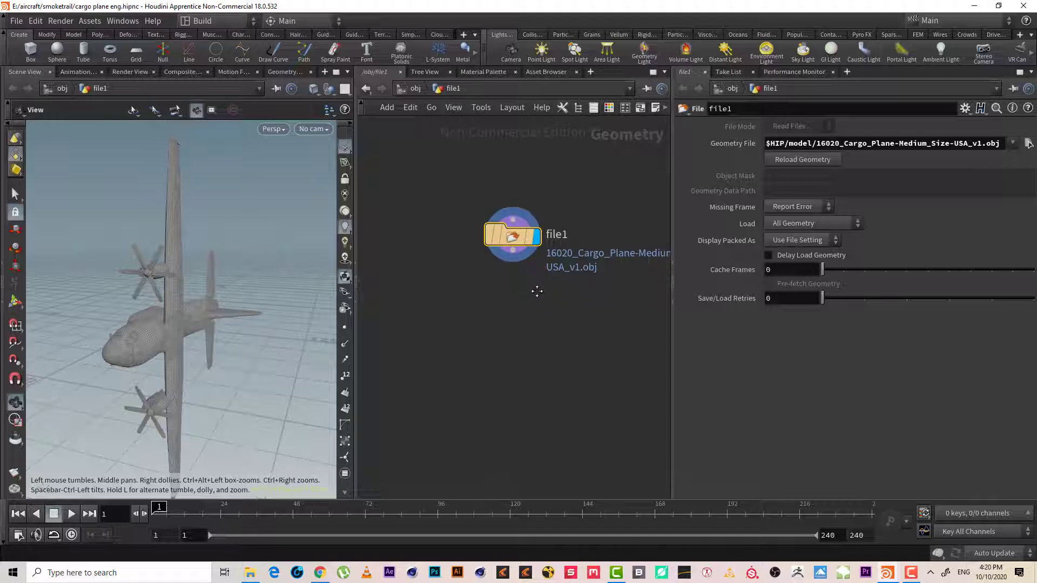
drag(106, 350, 155, 359)
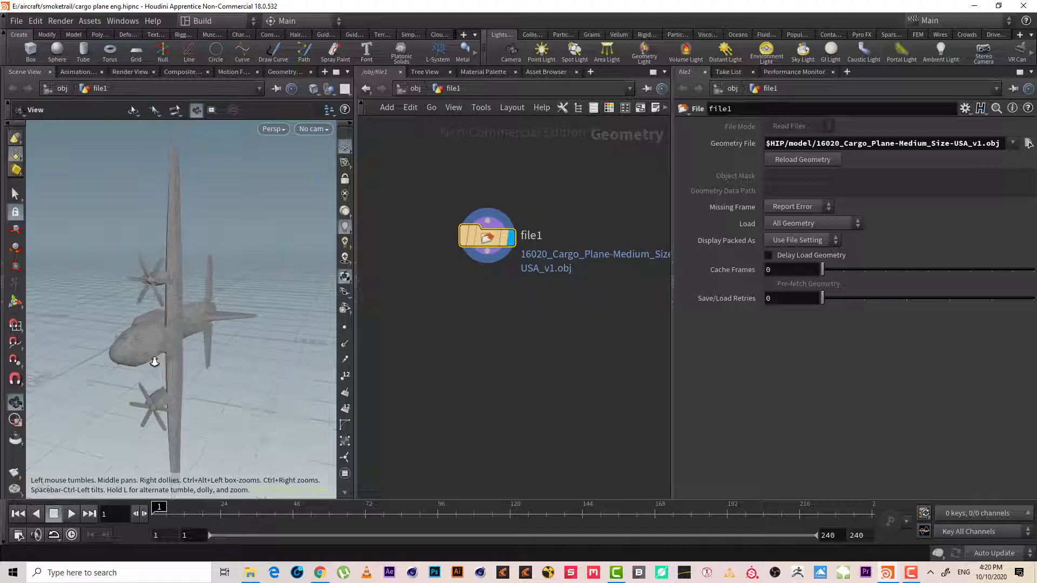
drag(139, 398, 169, 376)
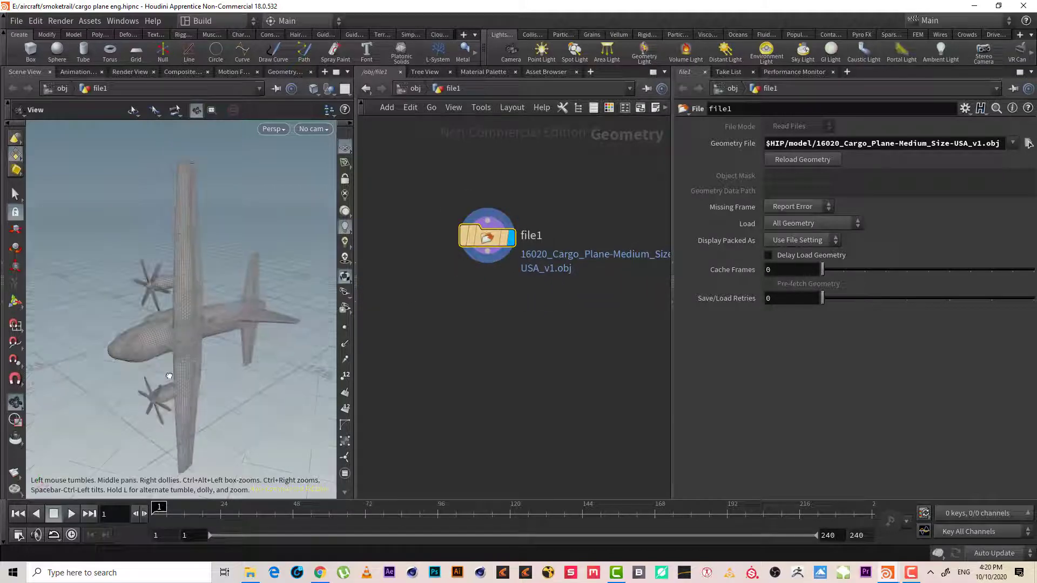
Add a transform1 node below file1 and make it the displayed node
click(487, 260)
key(Tab)
text(tra)
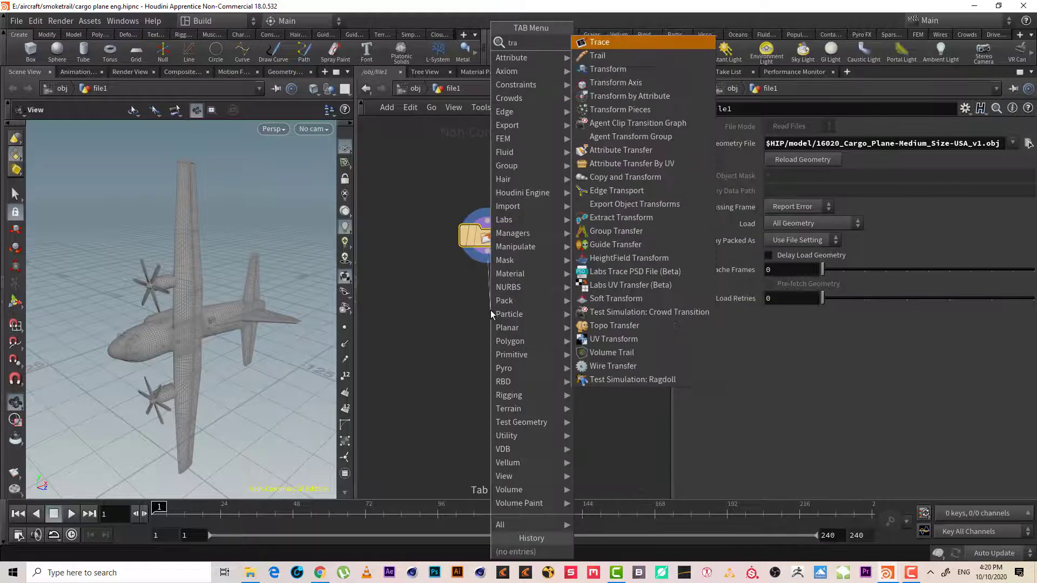
key(Escape)
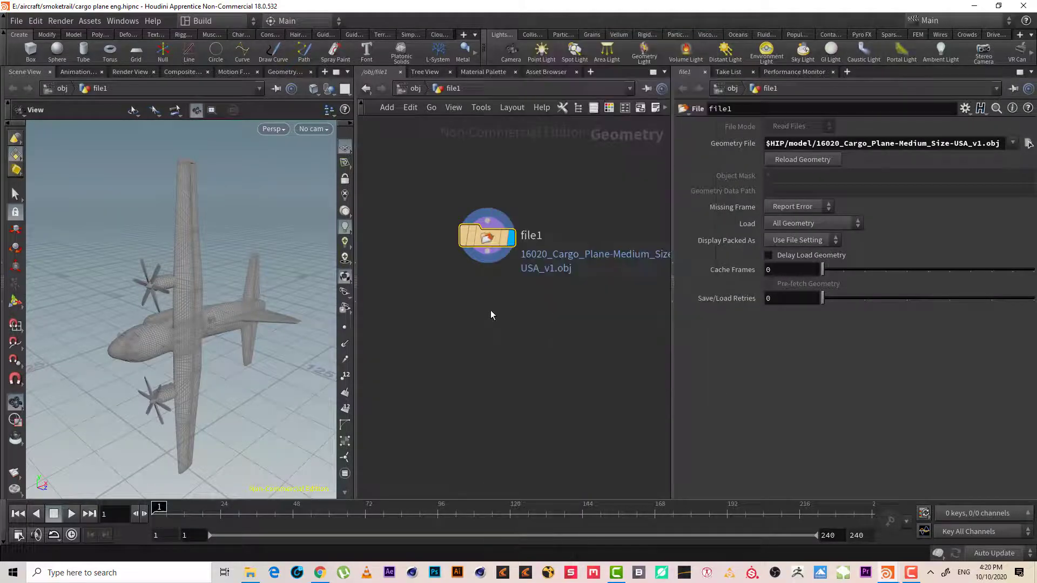
click(490, 311)
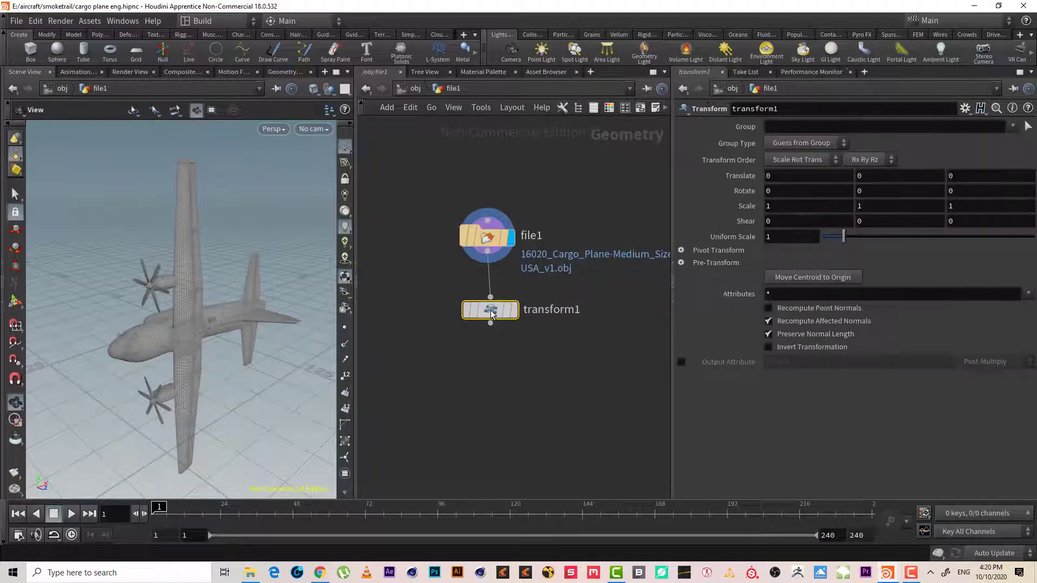
key(r)
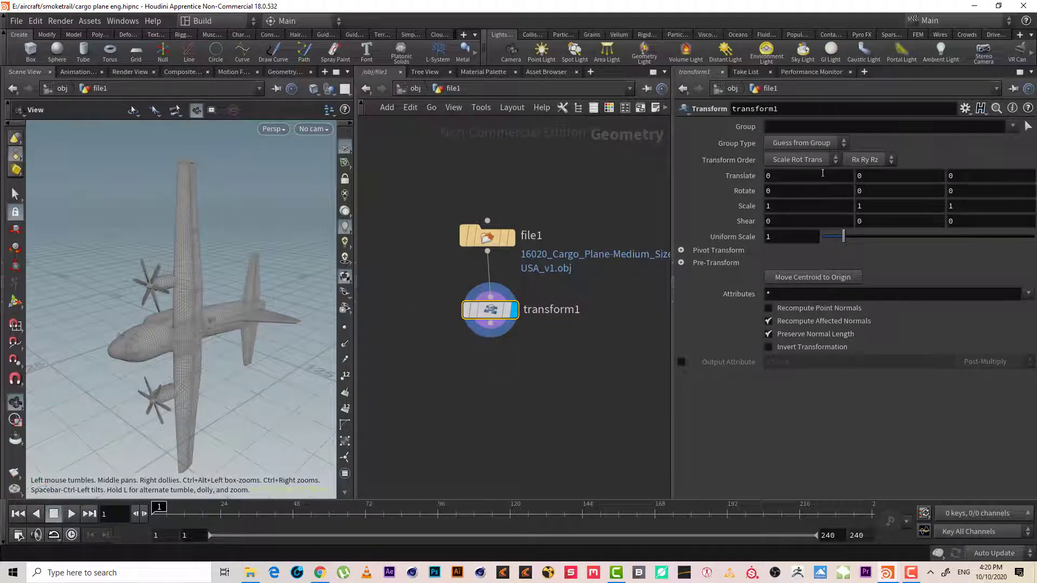
Set transform1's Rotate X to -90, then try Rotate Z 90 and undo it
text(-90)
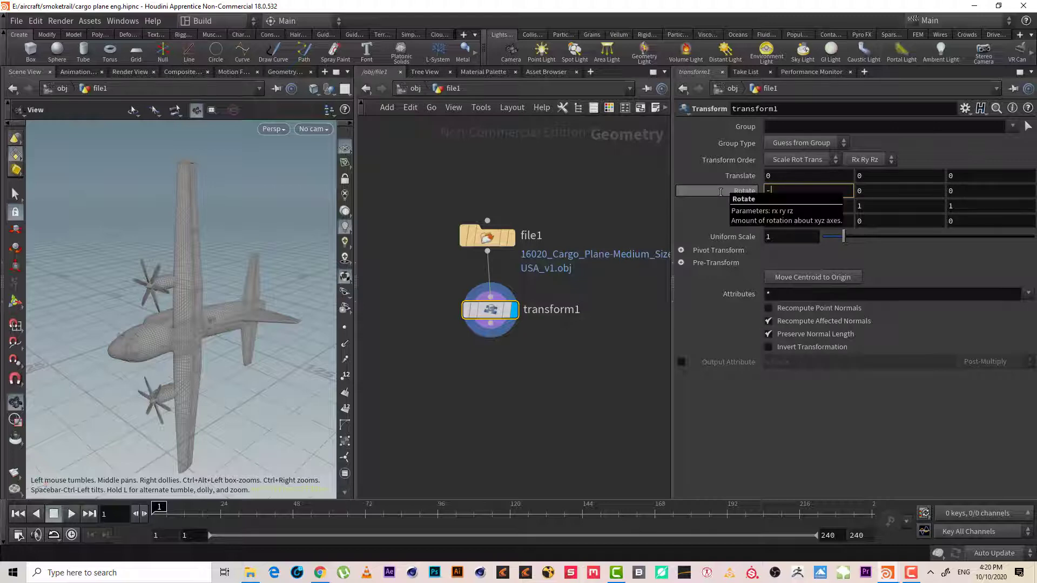
key(Return)
alt+drag(162, 249, 178, 303)
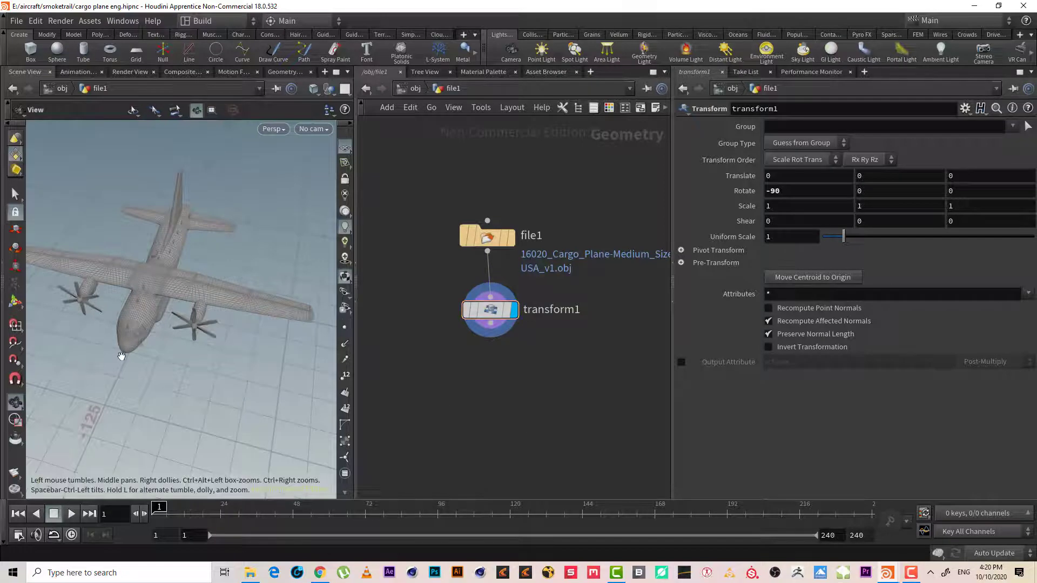
drag(120, 354, 80, 373)
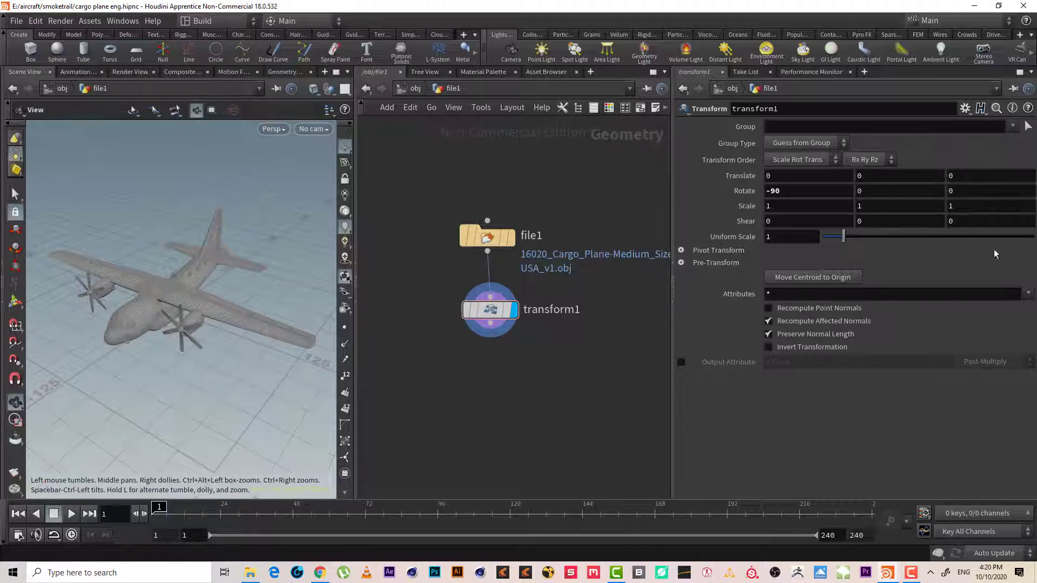
click(955, 191)
text(90)
key(Return)
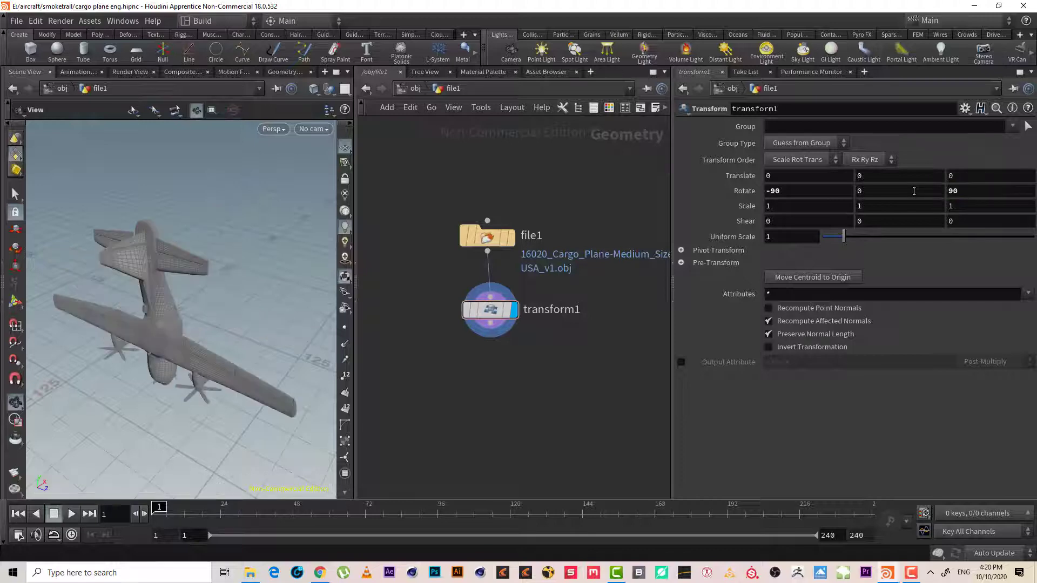
key(ctrl+z)
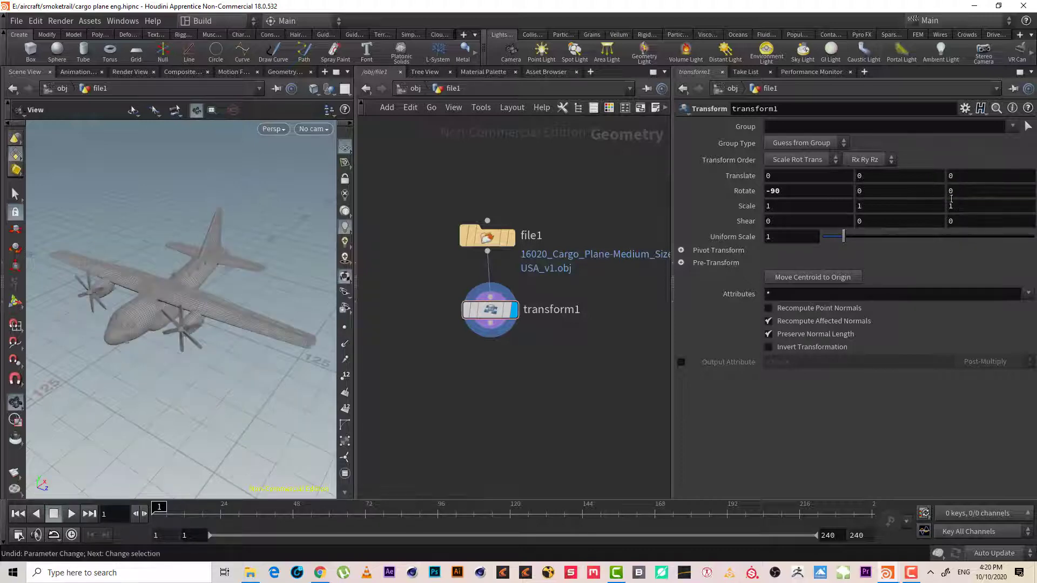
Set Rotate Y to 90 and inspect the level plane from a low angle
click(838, 193)
middle_drag(876, 195, 891, 195)
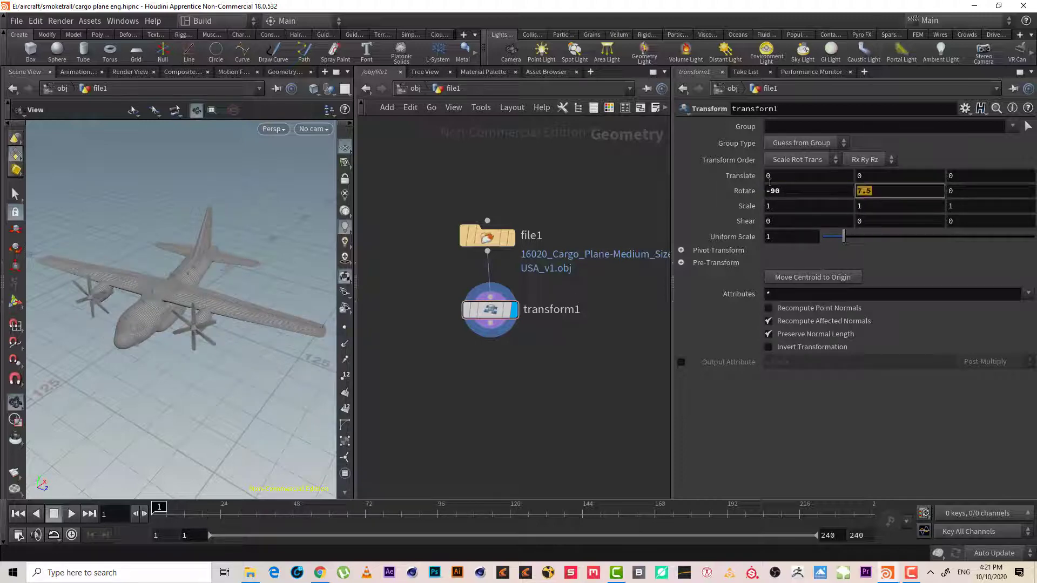
text(90)
key(Return)
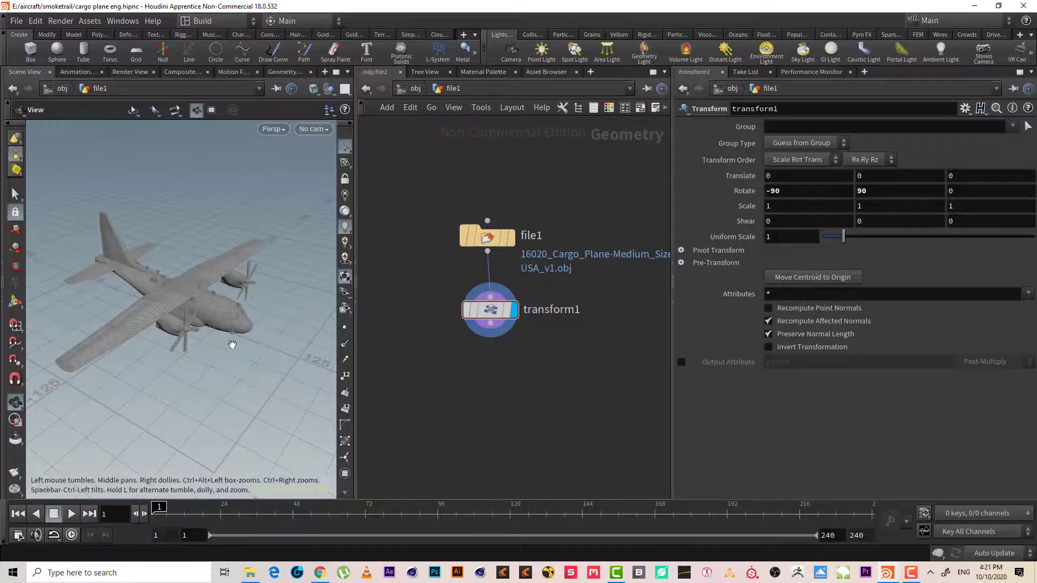
mouse_move(231, 345)
mouse_down()
mouse_move(82, 350)
mouse_move(178, 335)
mouse_up()
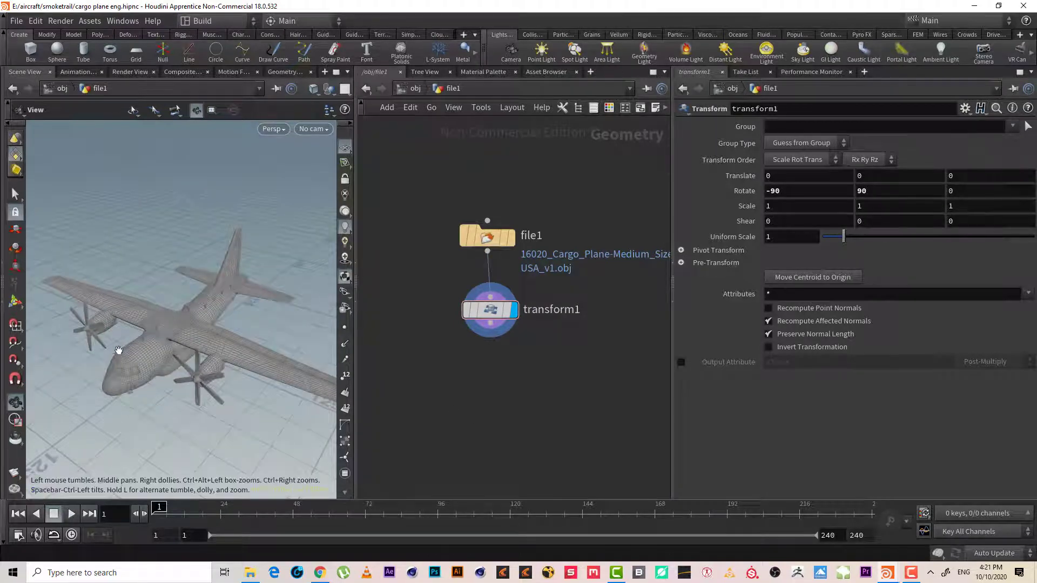
mouse_move(199, 324)
mouse_down()
mouse_move(176, 363)
mouse_move(240, 325)
mouse_move(206, 349)
mouse_move(224, 301)
mouse_move(324, 259)
mouse_move(232, 274)
mouse_up()
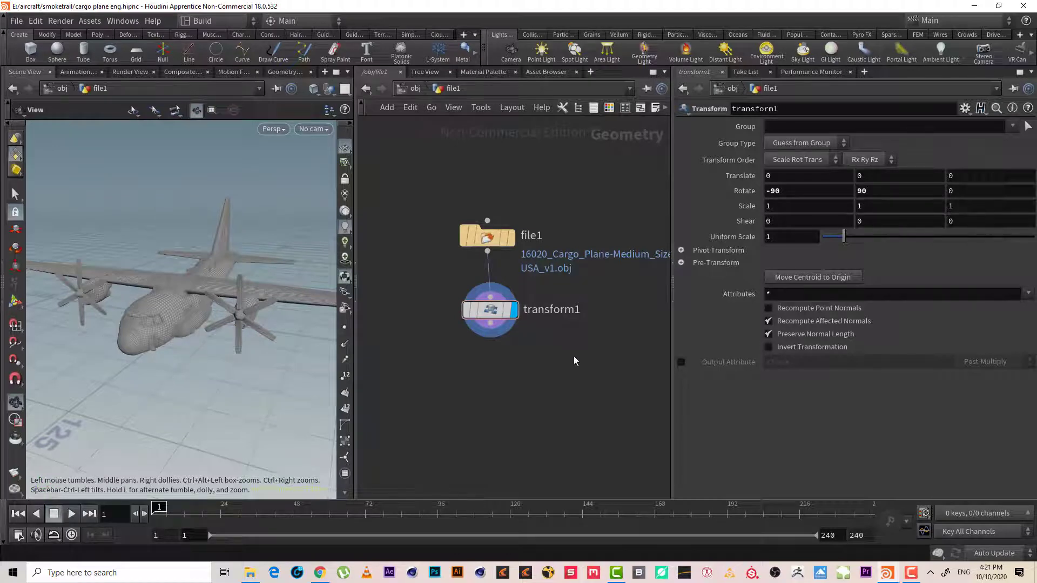
mouse_move(551, 356)
middle_down()
mouse_move(581, 337)
mouse_move(597, 296)
middle_up()
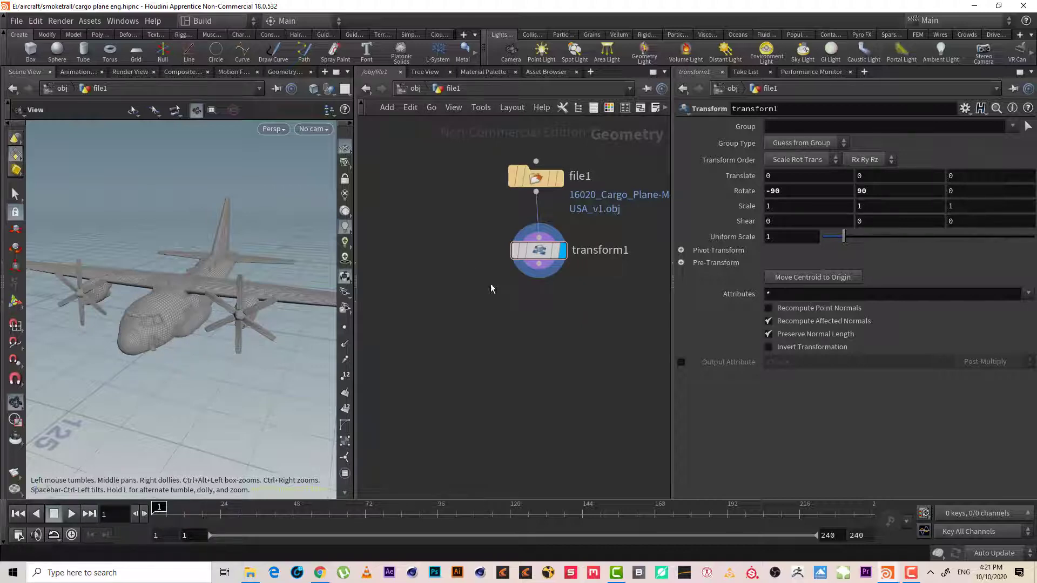
middle_drag(572, 311, 515, 365)
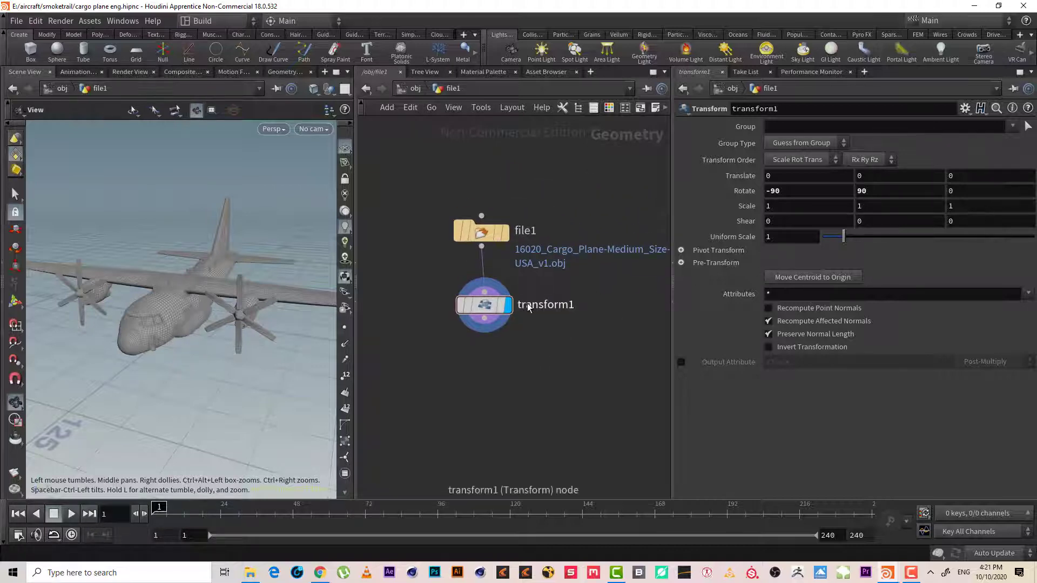
mouse_move(538, 250)
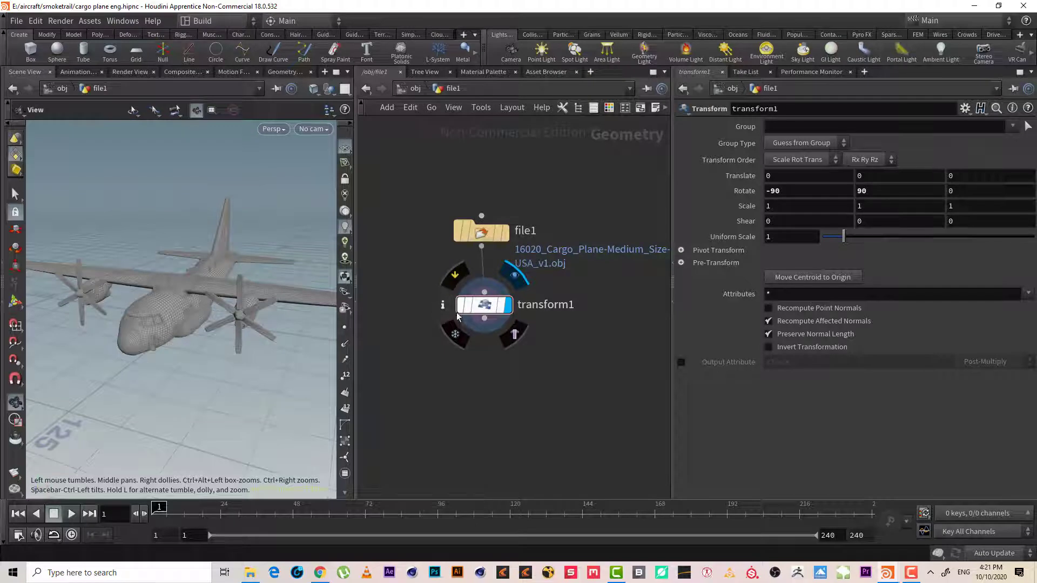
Set transform1's uniform scale to .05 and frame the shrunken plane
click(442, 305)
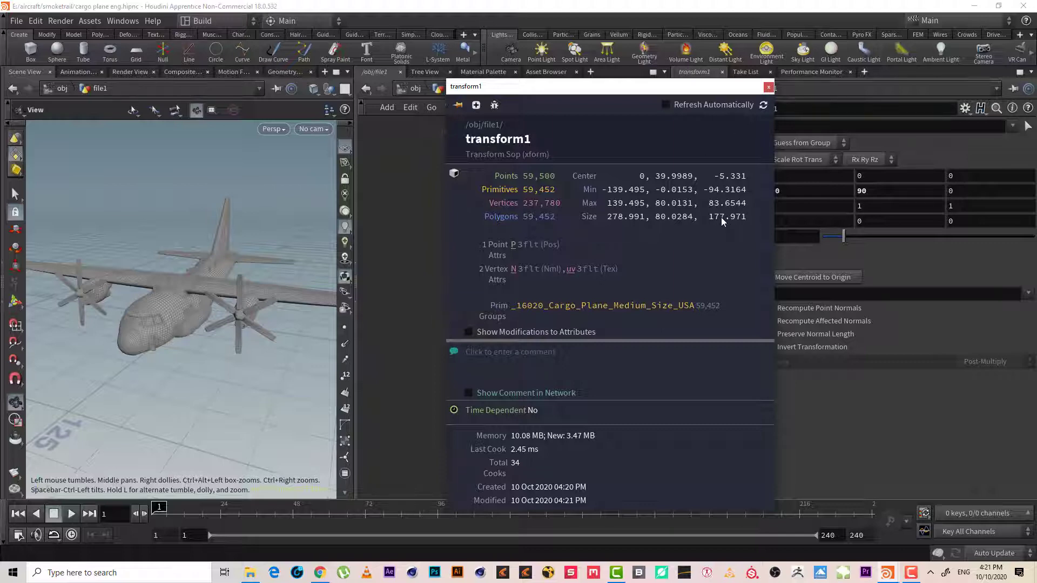
click(768, 86)
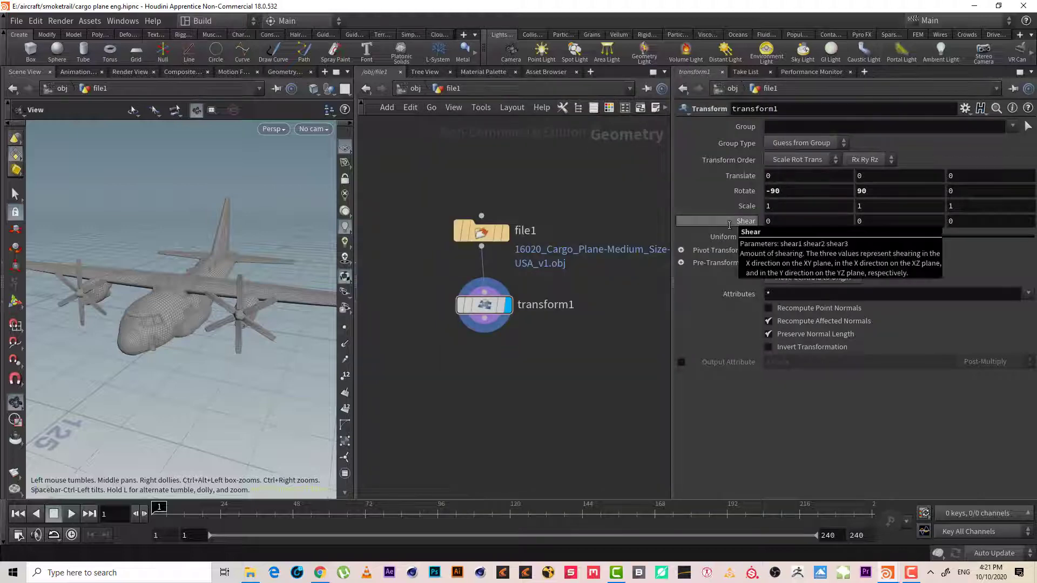
key(Return)
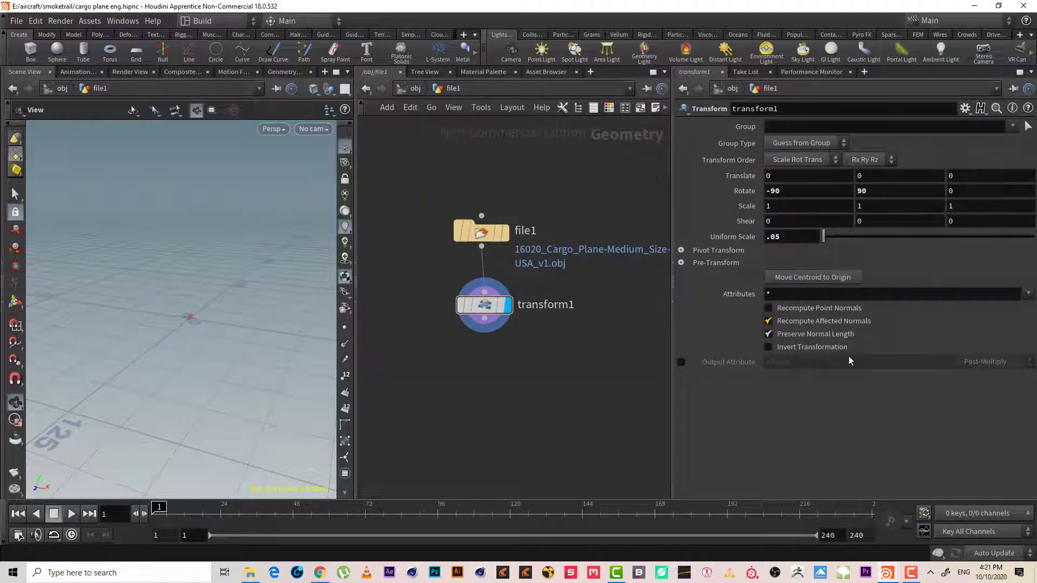
key(f)
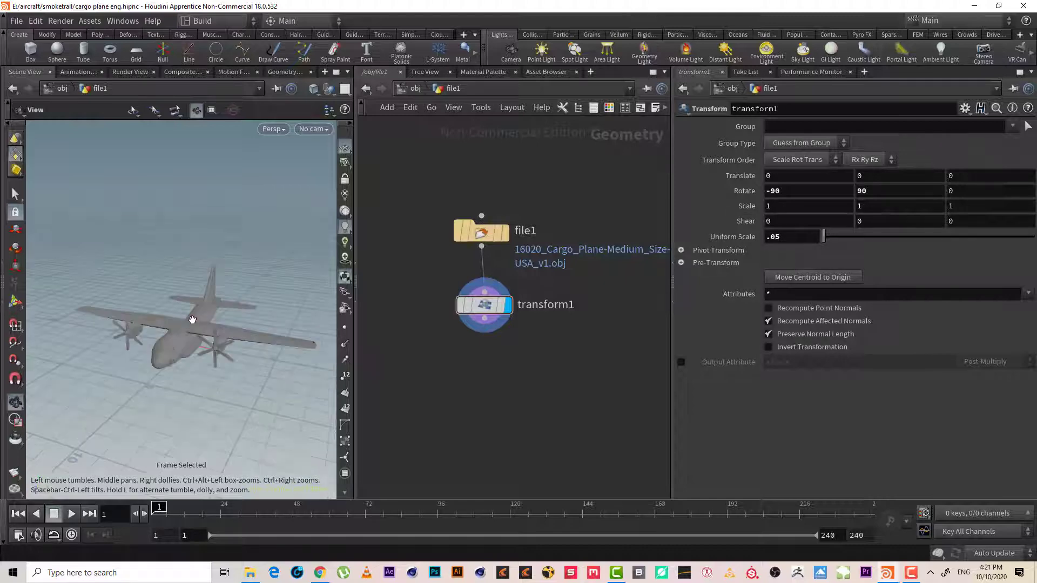
scroll(205, 324, up, 2)
scroll(198, 334, up, 2)
scroll(198, 334, down, 2)
drag(141, 361, 162, 324)
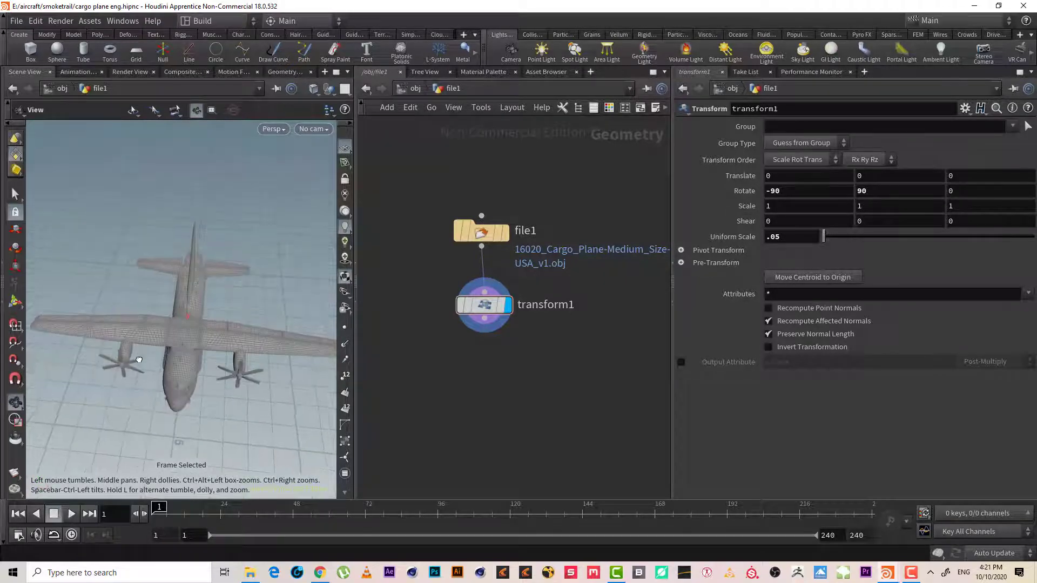
Recheck transform1's size and move transform1 up closer beneath file1
click(442, 305)
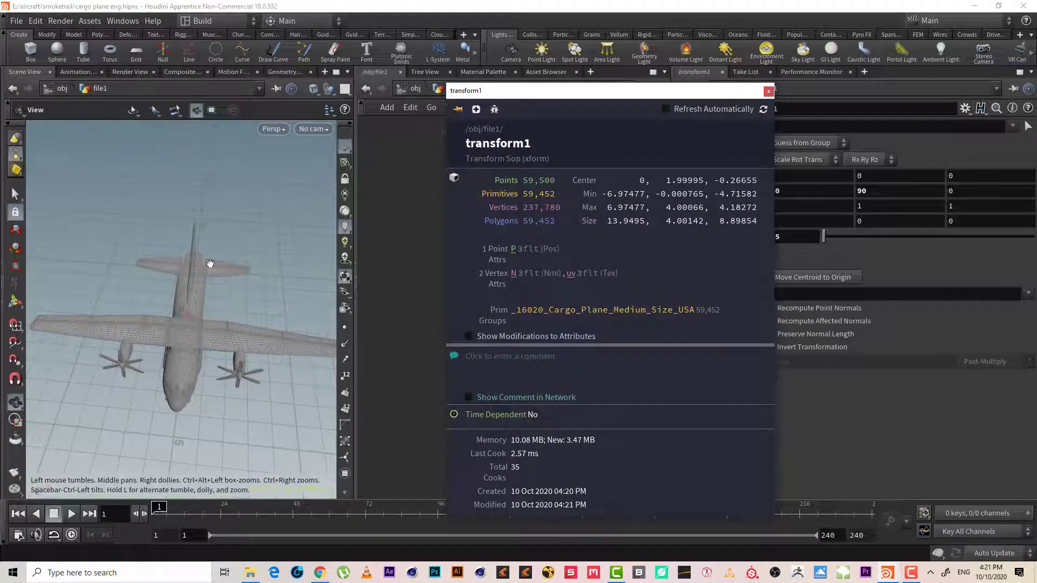
click(767, 92)
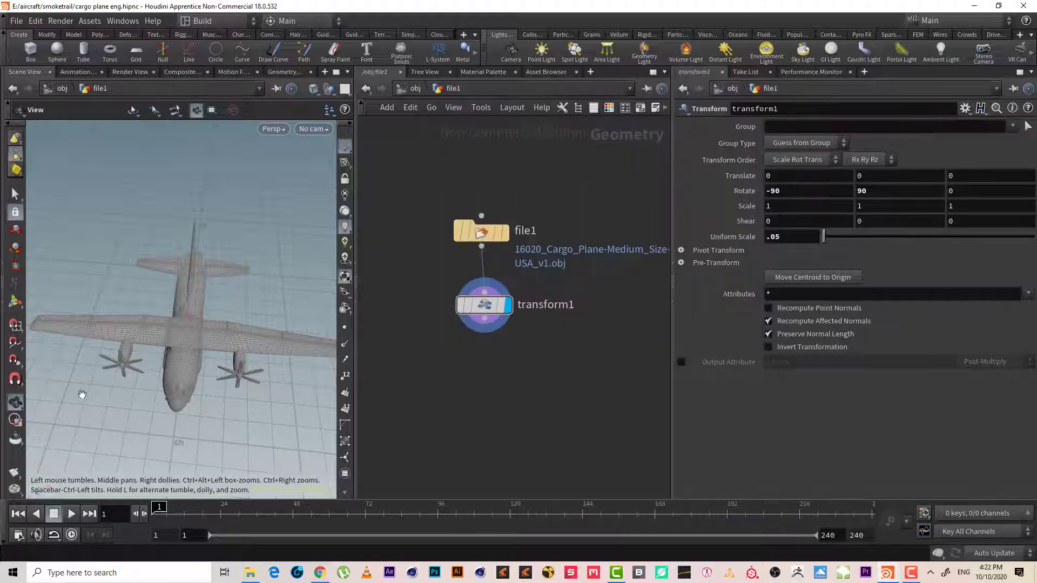
drag(168, 344, 143, 307)
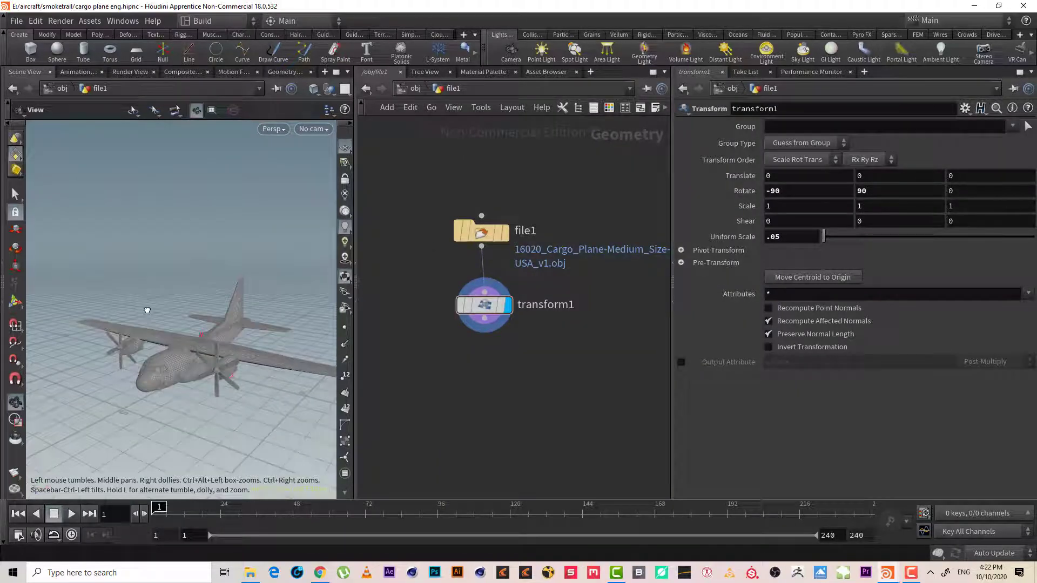
drag(543, 347, 432, 149)
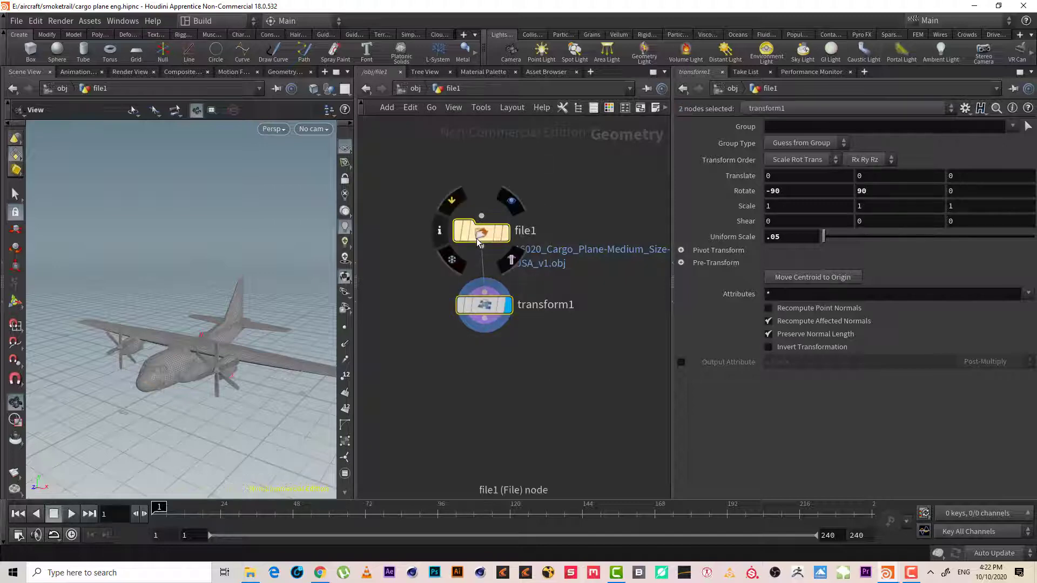
drag(483, 232, 496, 191)
click(496, 263)
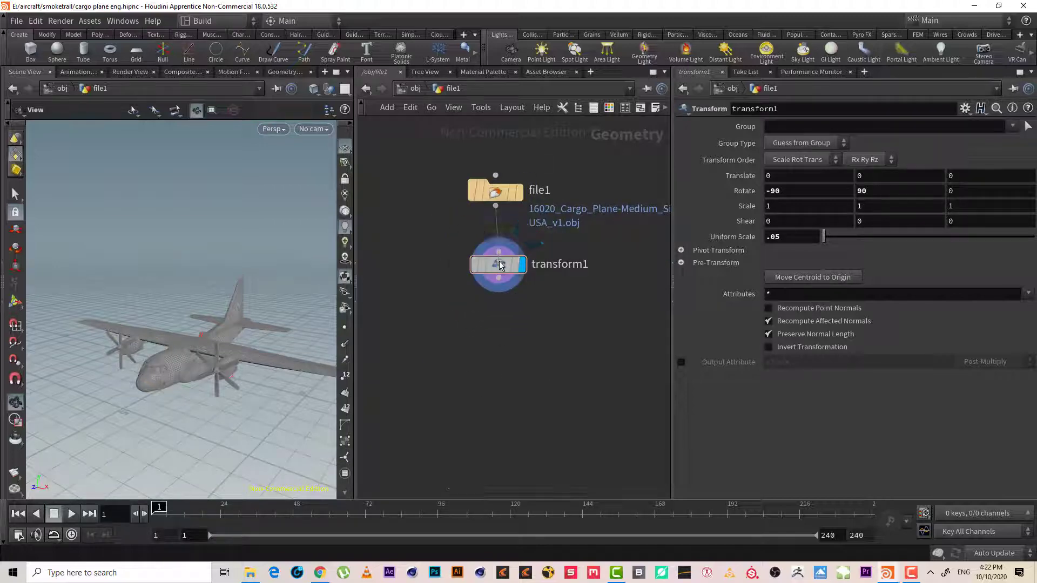
drag(495, 260, 496, 245)
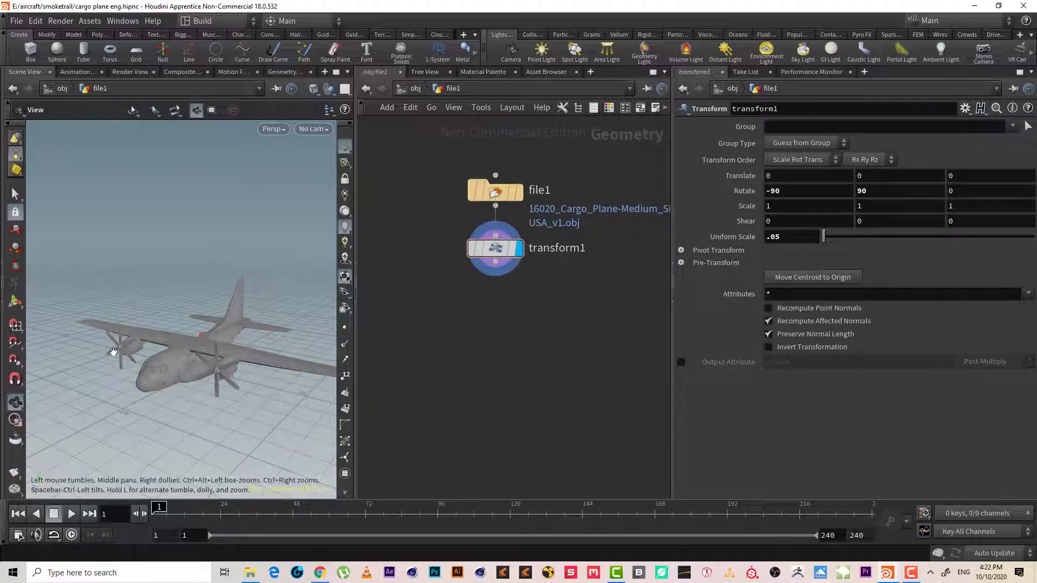
mouse_move(111, 356)
mouse_down()
mouse_move(93, 362)
mouse_move(128, 394)
mouse_move(186, 304)
mouse_up()
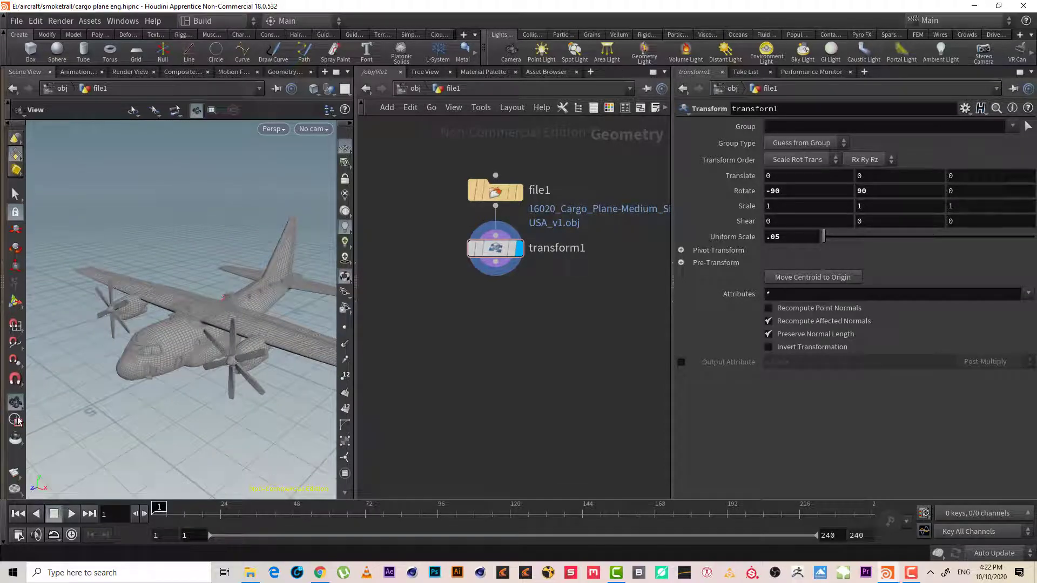
scroll(304, 301, down, 3)
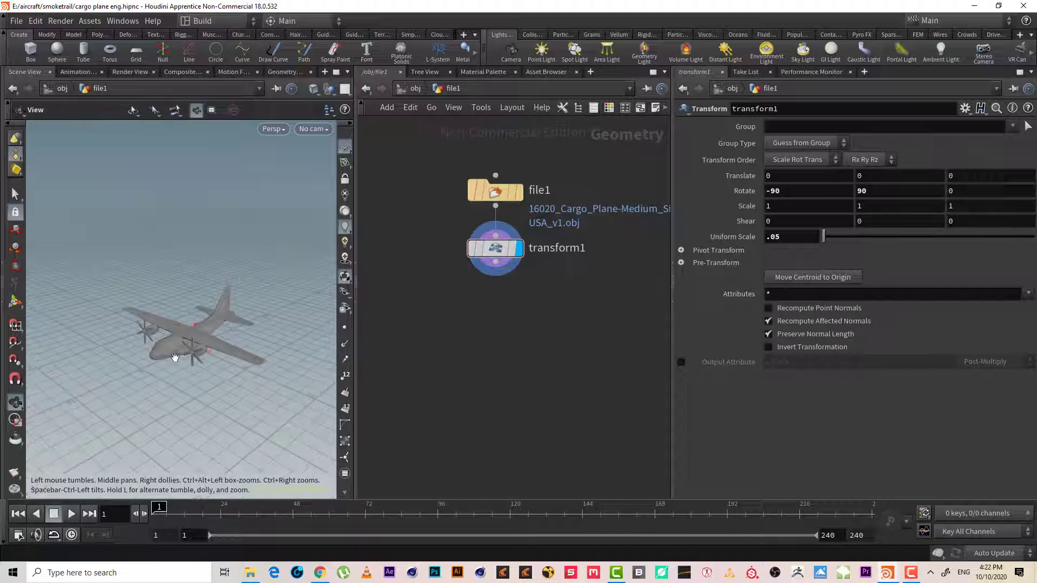
drag(178, 359, 207, 339)
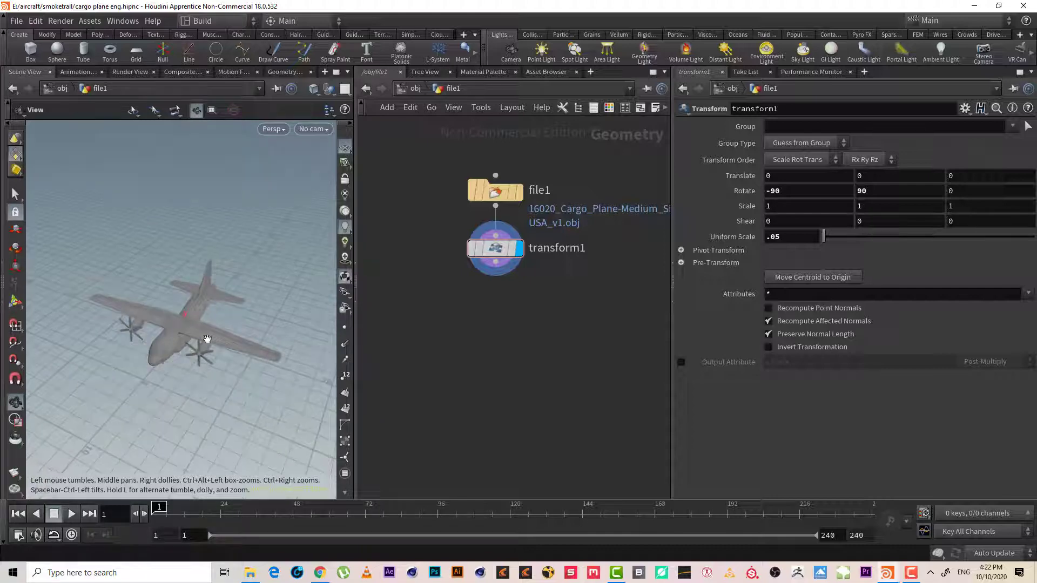
click(496, 262)
Create transform2 wired after transform1, place it just below, and select it
key(Tab)
text(tra)
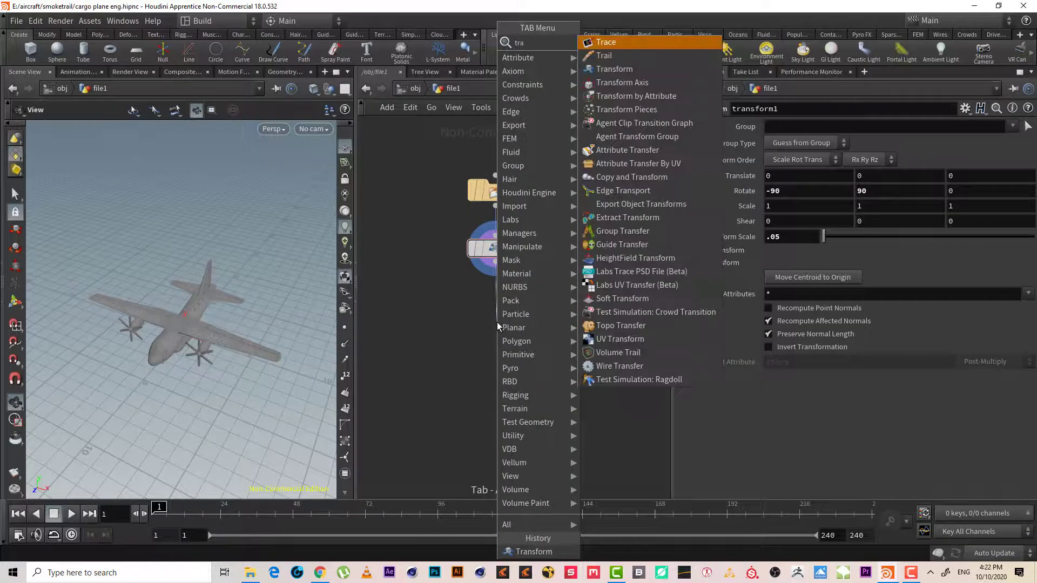
key(Down)
key(Down)
key(Return)
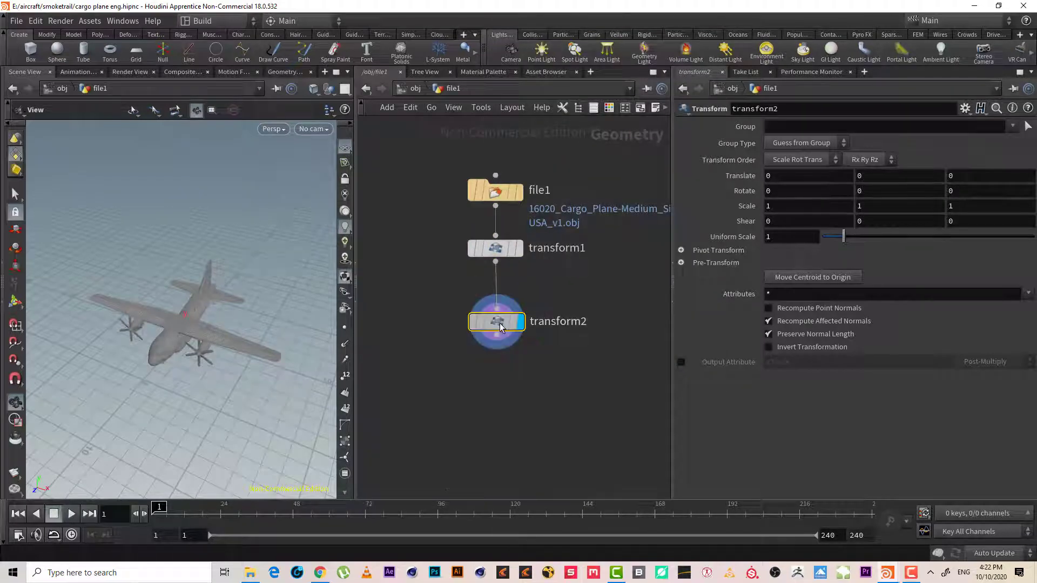
drag(498, 327, 500, 321)
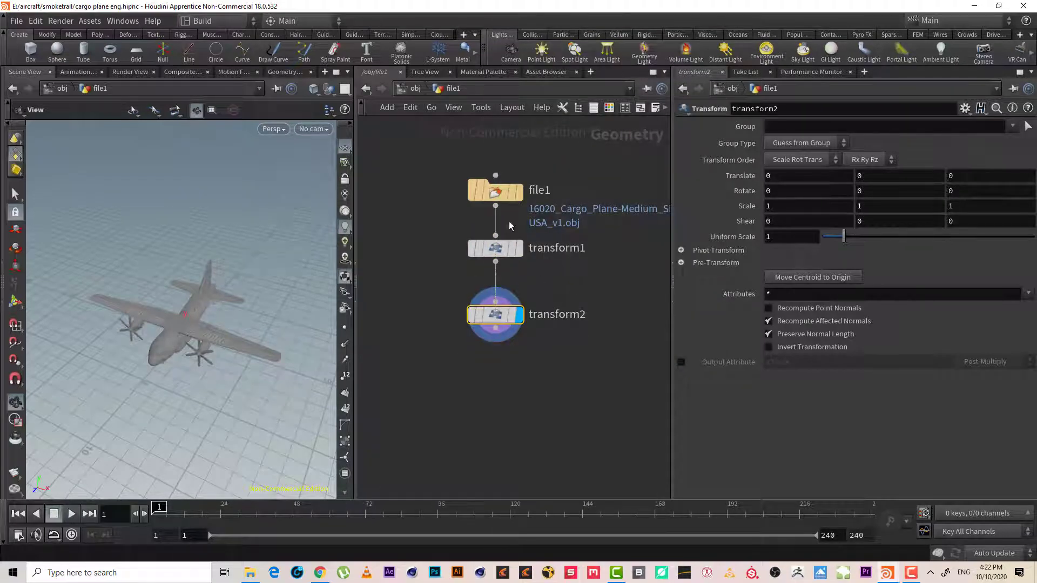
drag(440, 223, 570, 261)
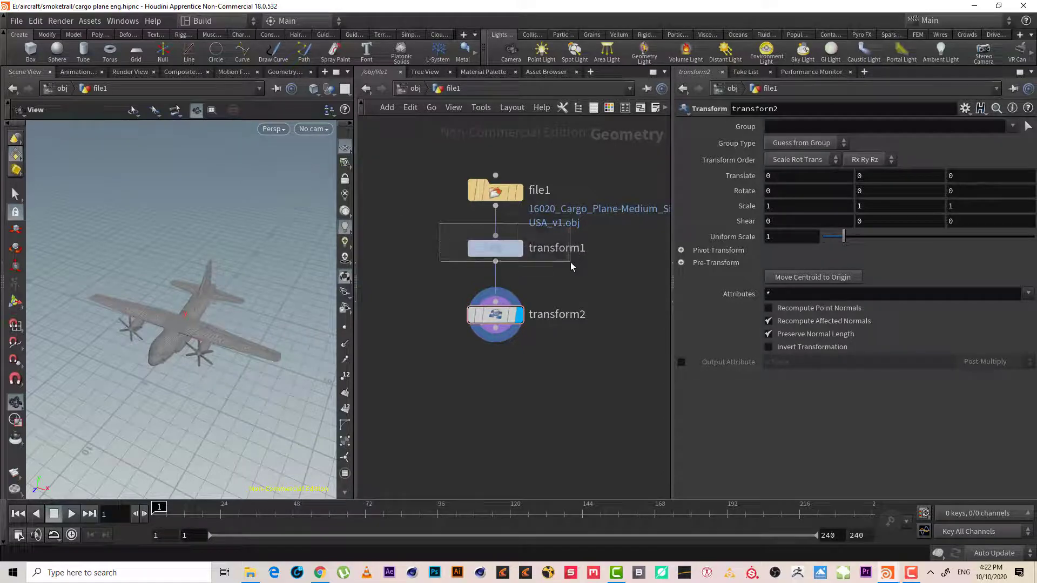
click(551, 314)
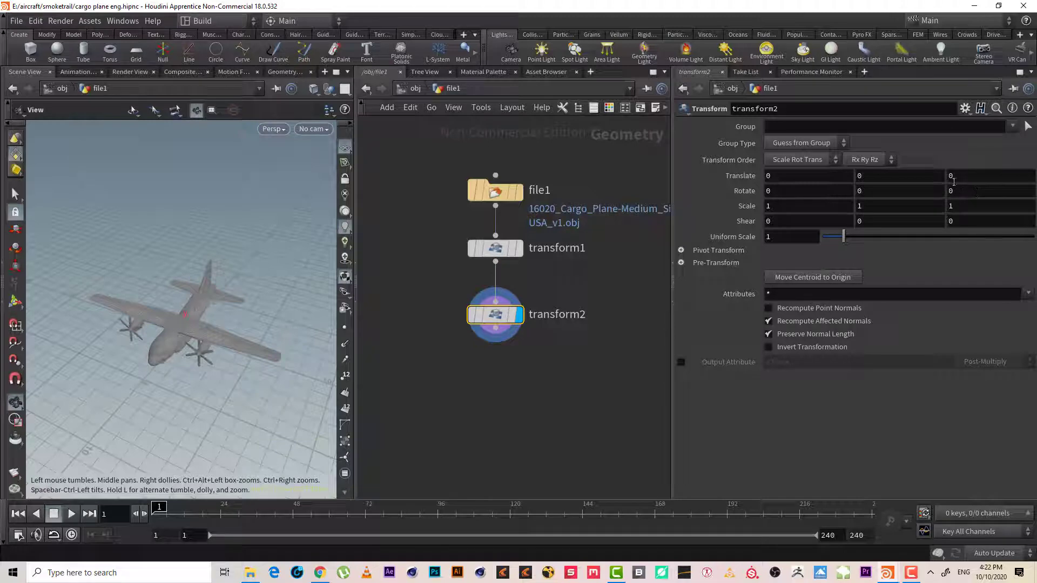
Set transform2's Translate Z to $F and scrub frames 13 and 7 to check motion
middle_drag(956, 180, 900, 175)
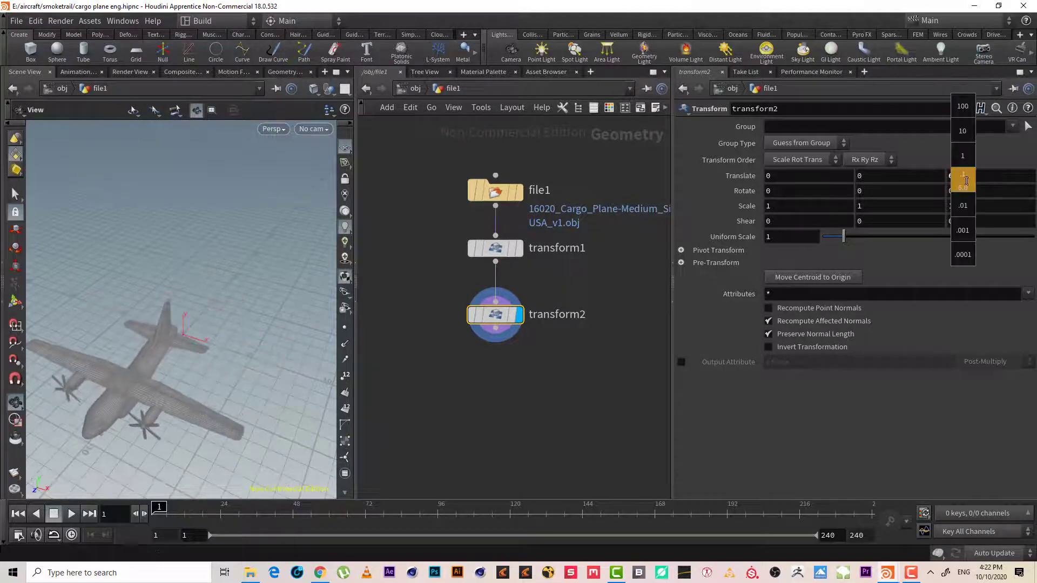
key(Return)
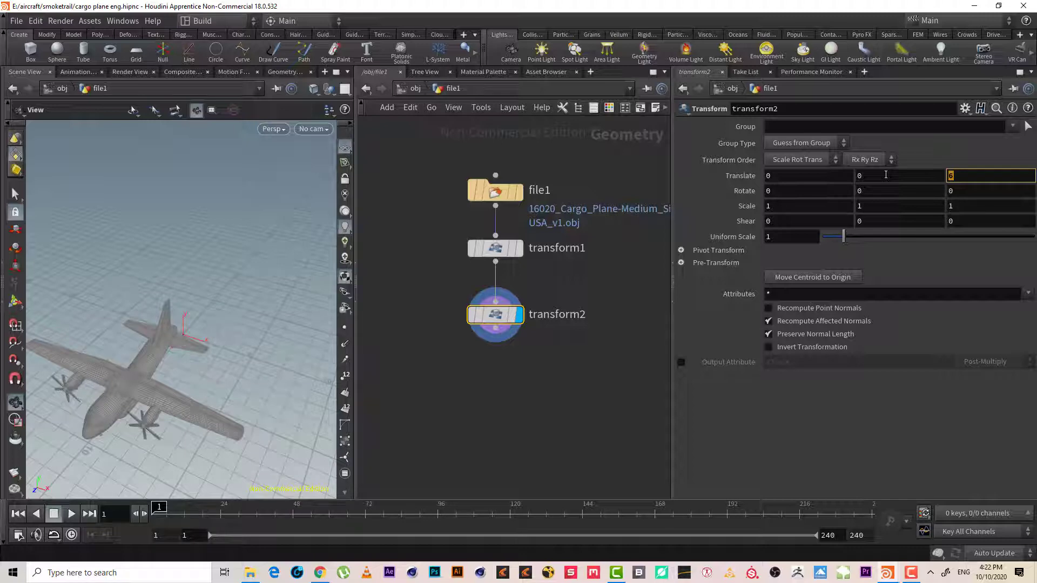
text($F)
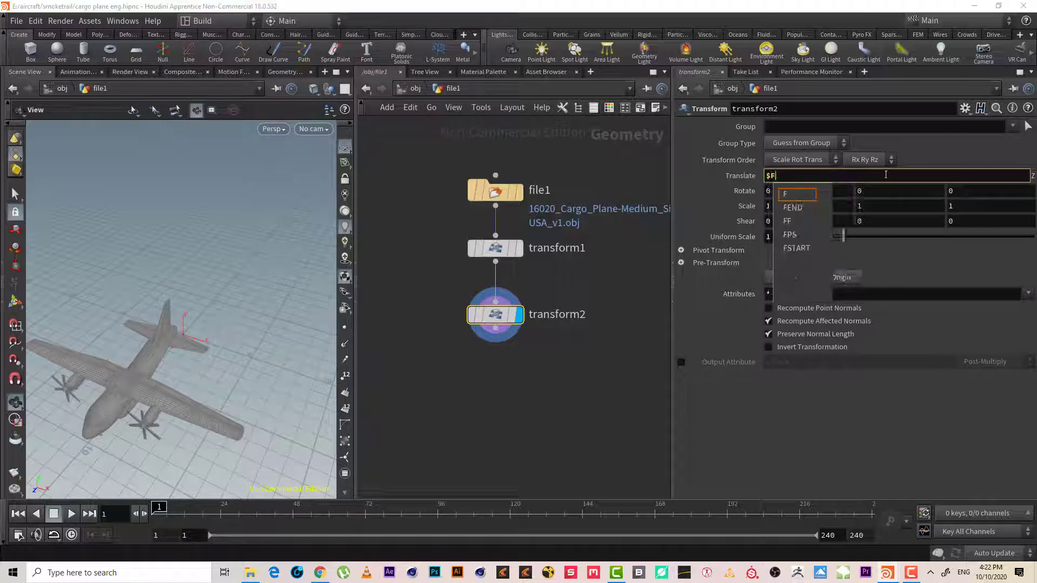
key(Return)
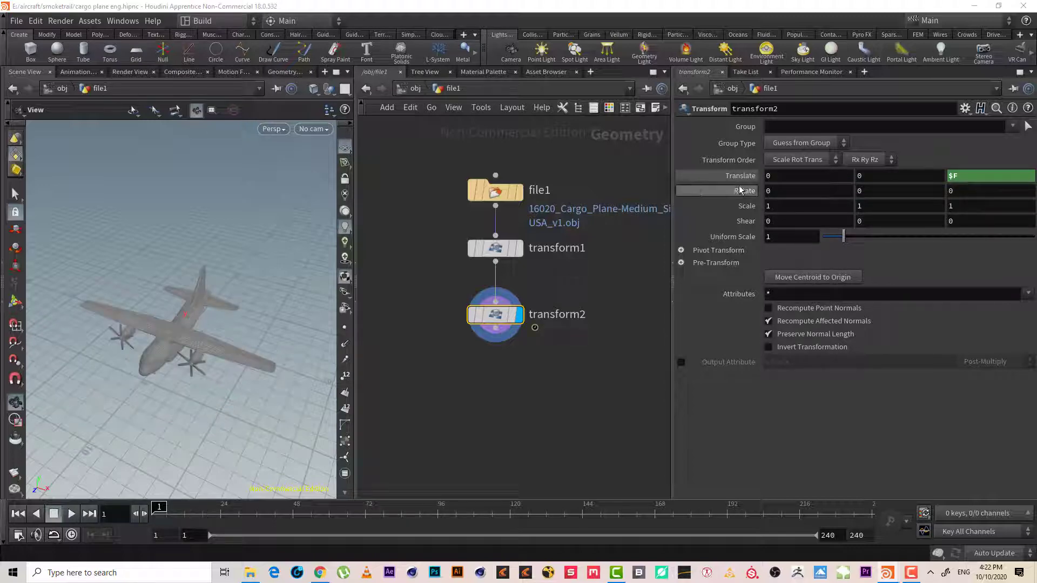
click(738, 176)
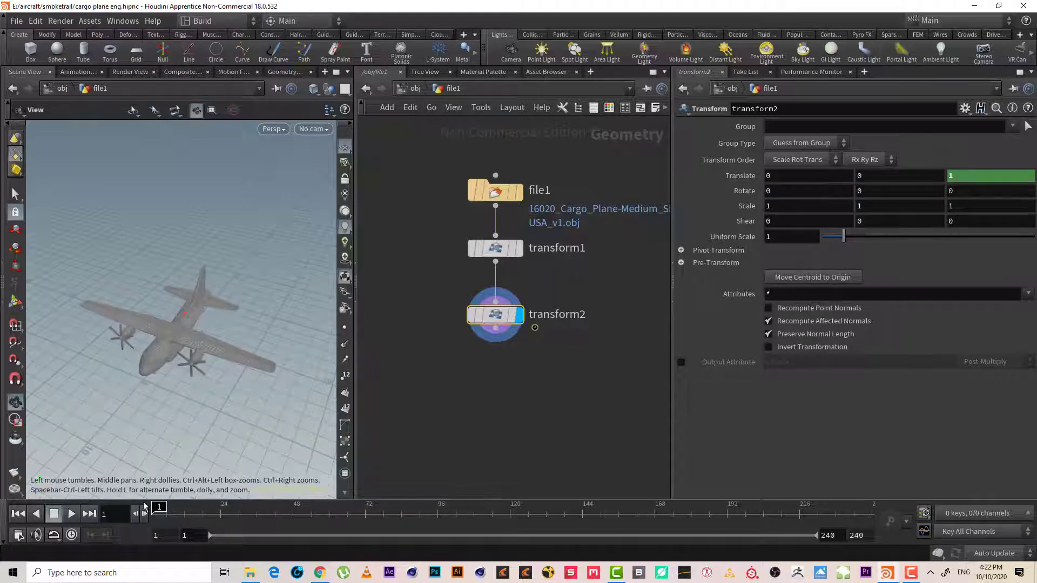
mouse_move(159, 509)
mouse_down()
mouse_move(195, 506)
mouse_move(158, 508)
mouse_up()
right_drag(161, 364, 51, 382)
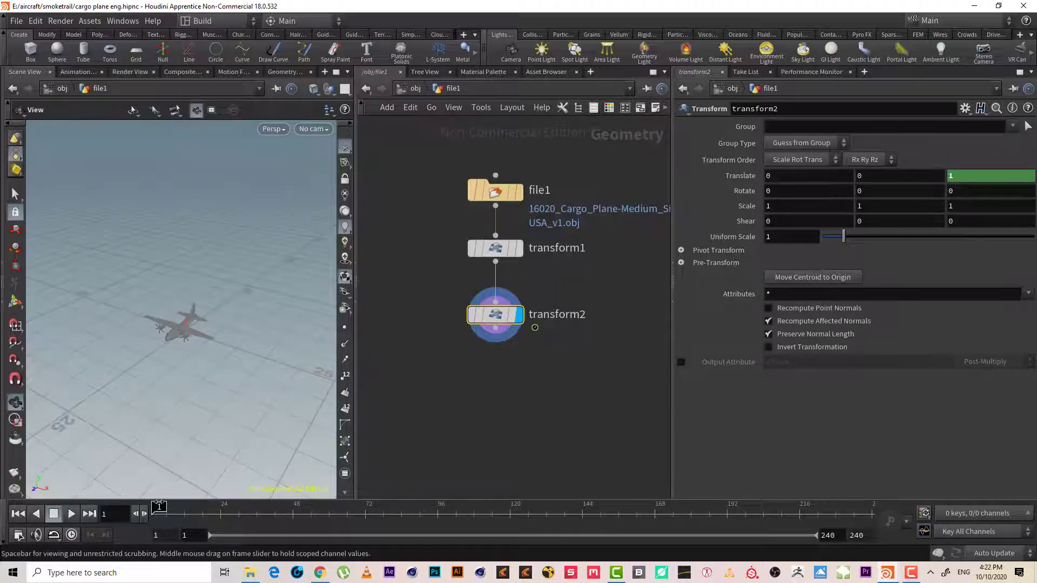
drag(159, 507, 229, 514)
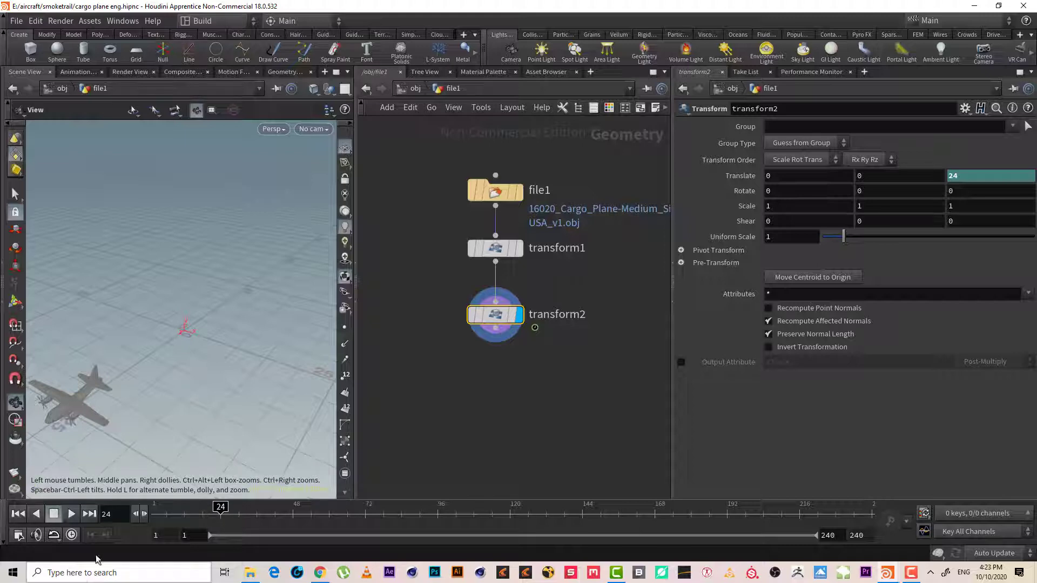
click(96, 572)
Open Calculator and compute 24 × 60 = 1,440
text(CAL)
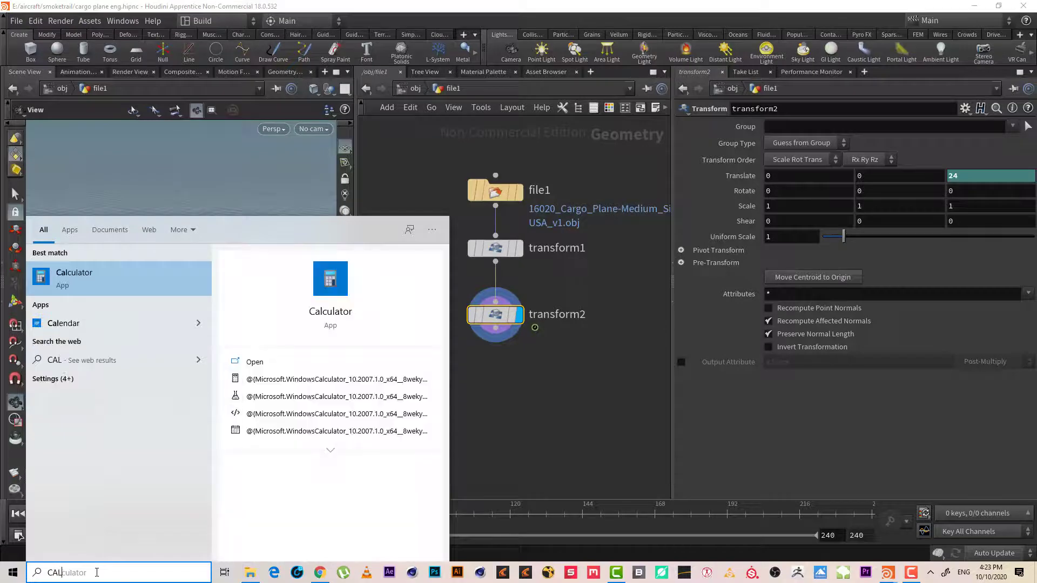
click(115, 291)
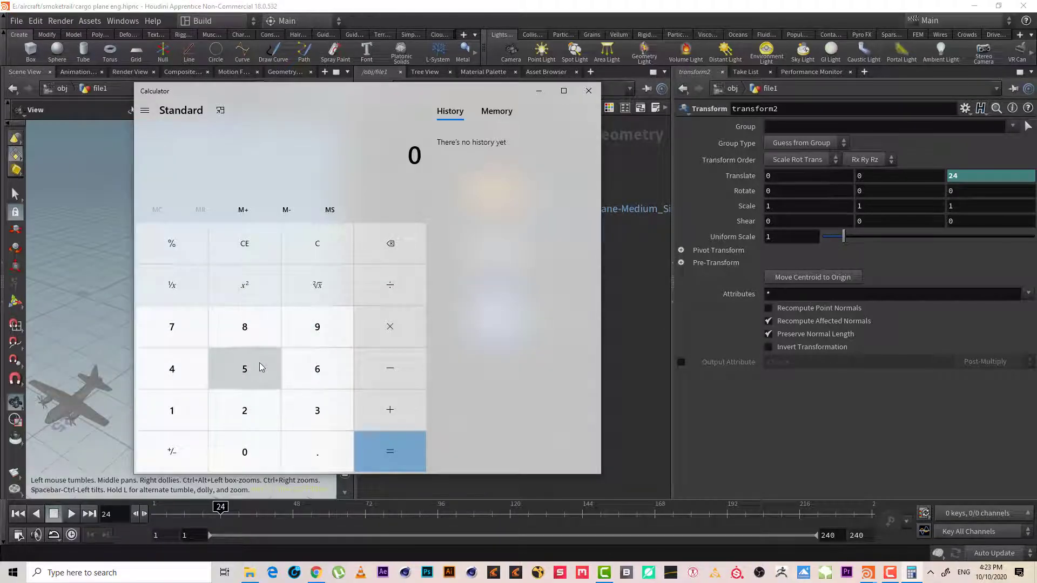
click(254, 408)
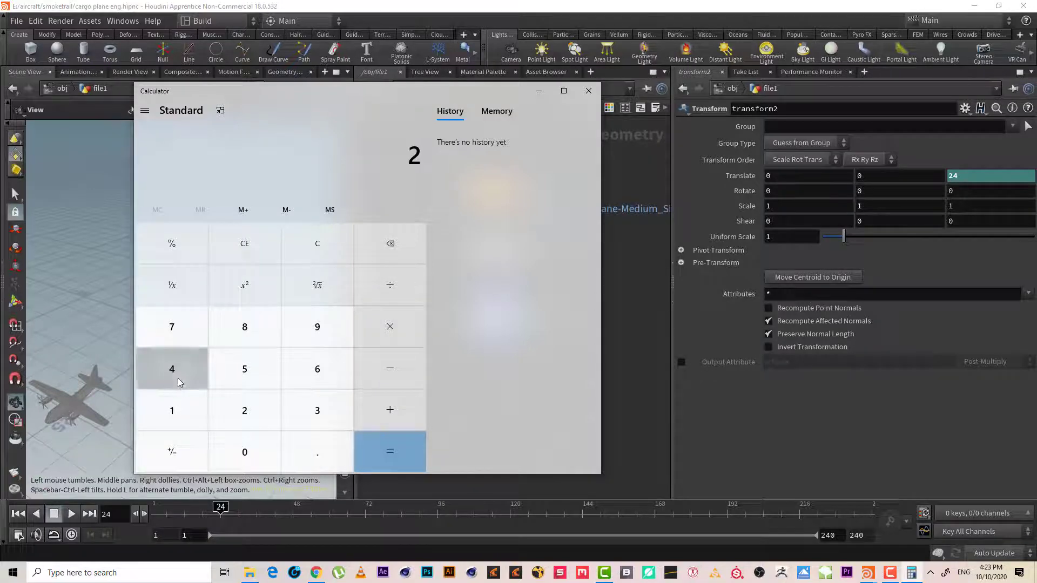
click(177, 378)
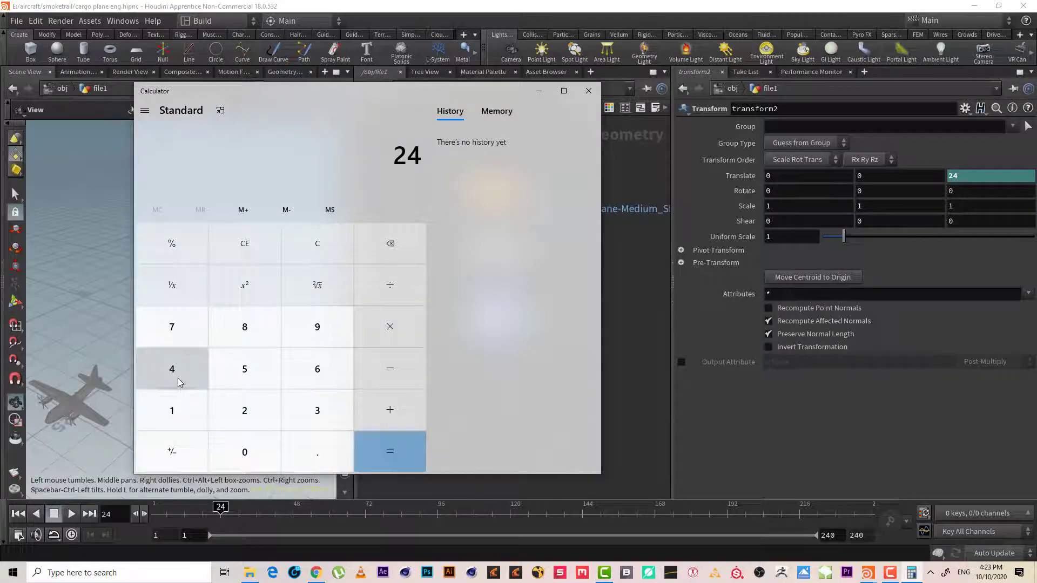
click(397, 328)
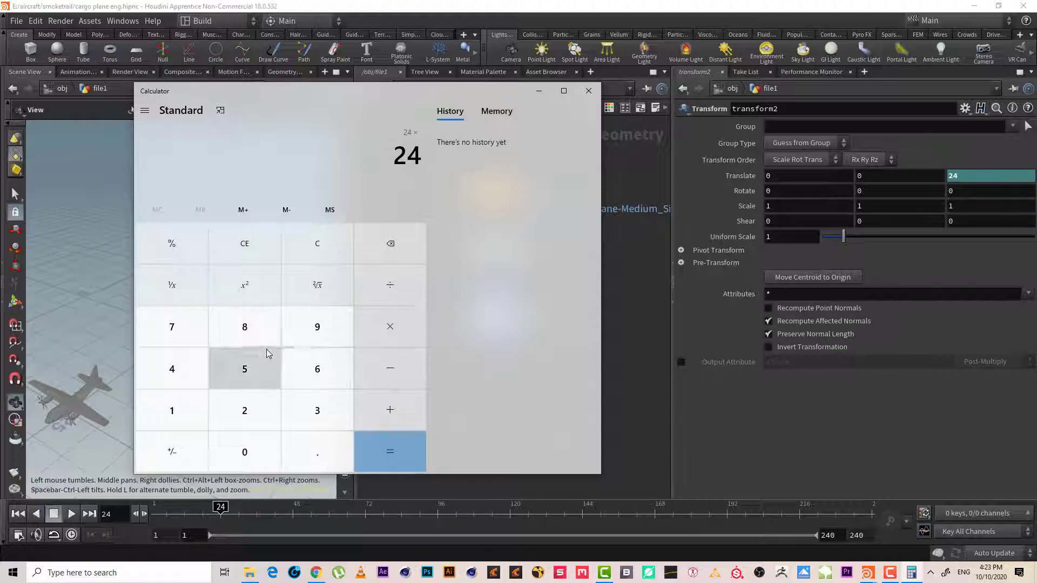
click(310, 360)
click(243, 459)
click(394, 441)
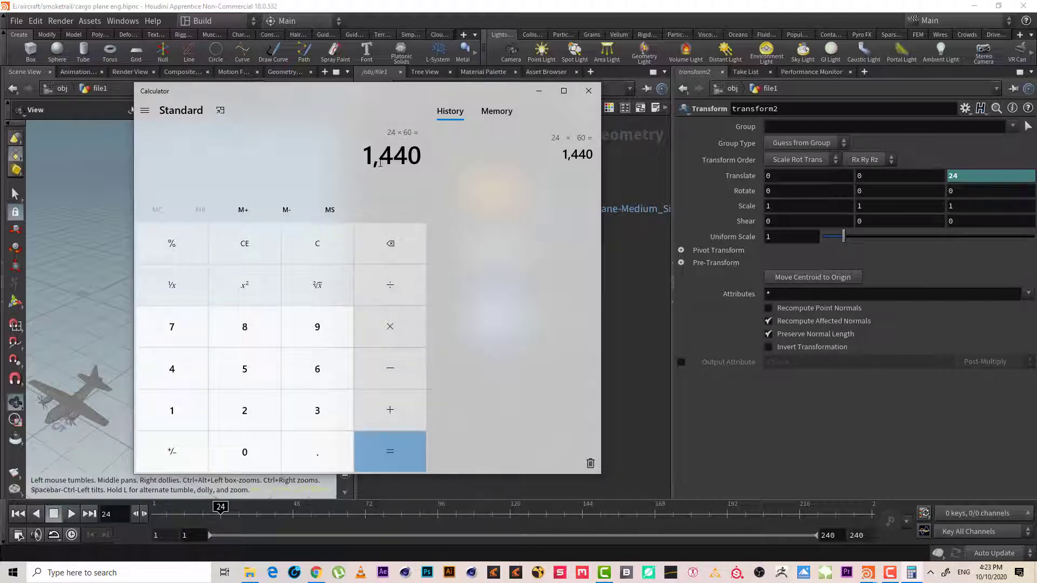
Multiply 1,440 by 60 to get 86,400, then close Calculator
click(405, 327)
click(326, 365)
click(261, 449)
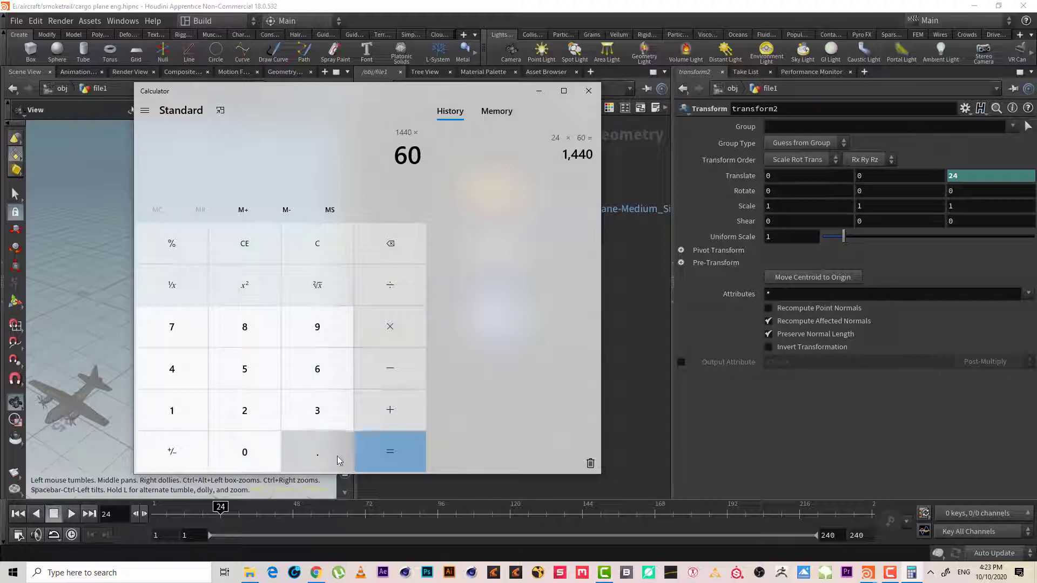
click(396, 463)
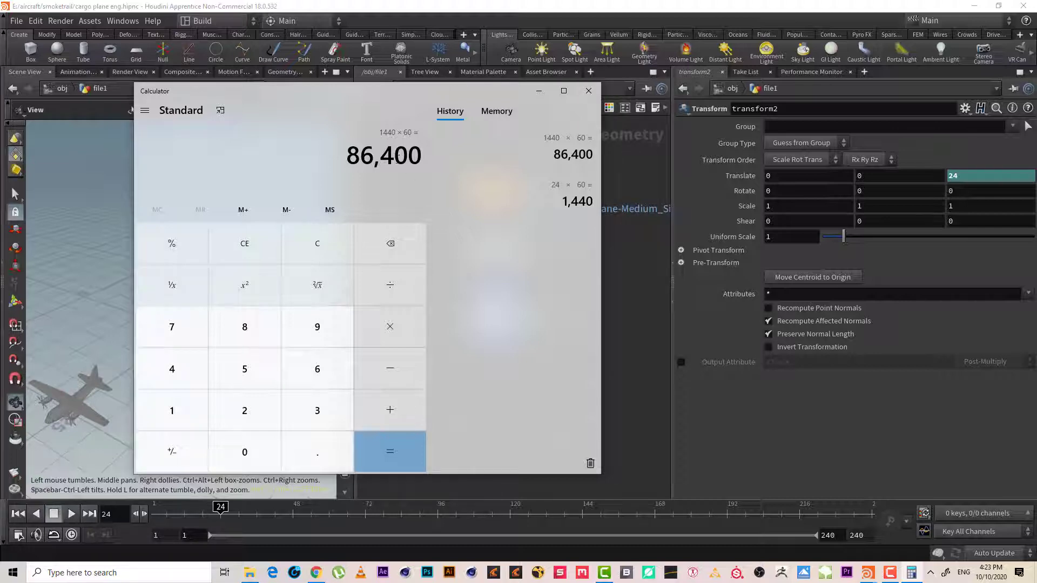
click(589, 91)
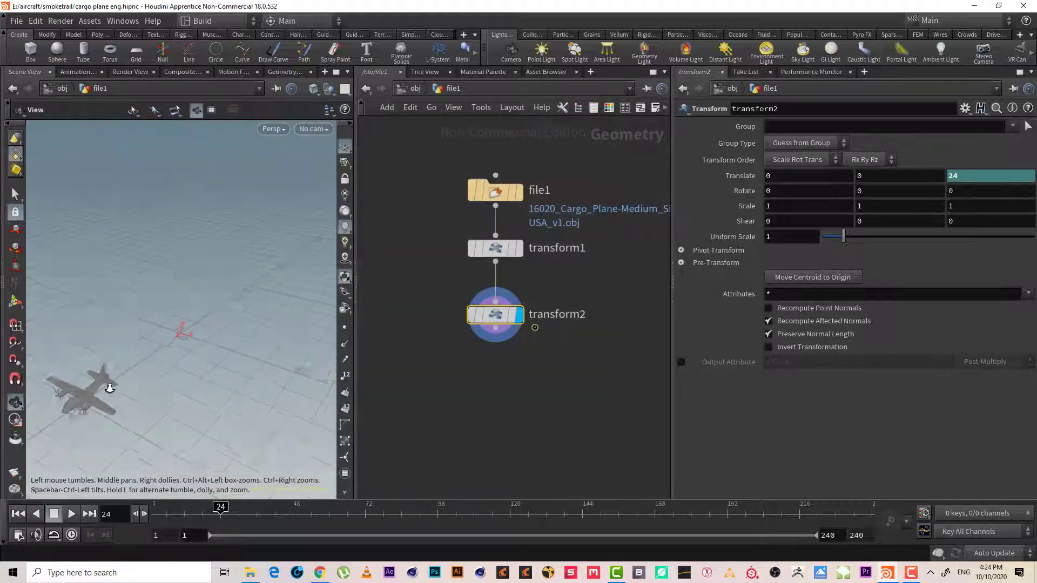
drag(110, 388, 267, 218)
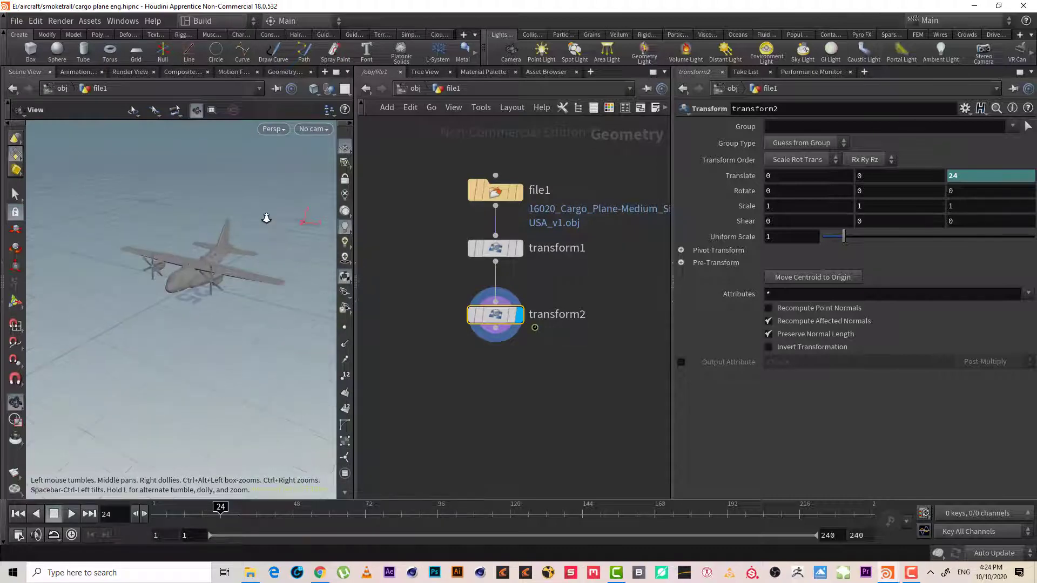
drag(218, 263, 275, 367)
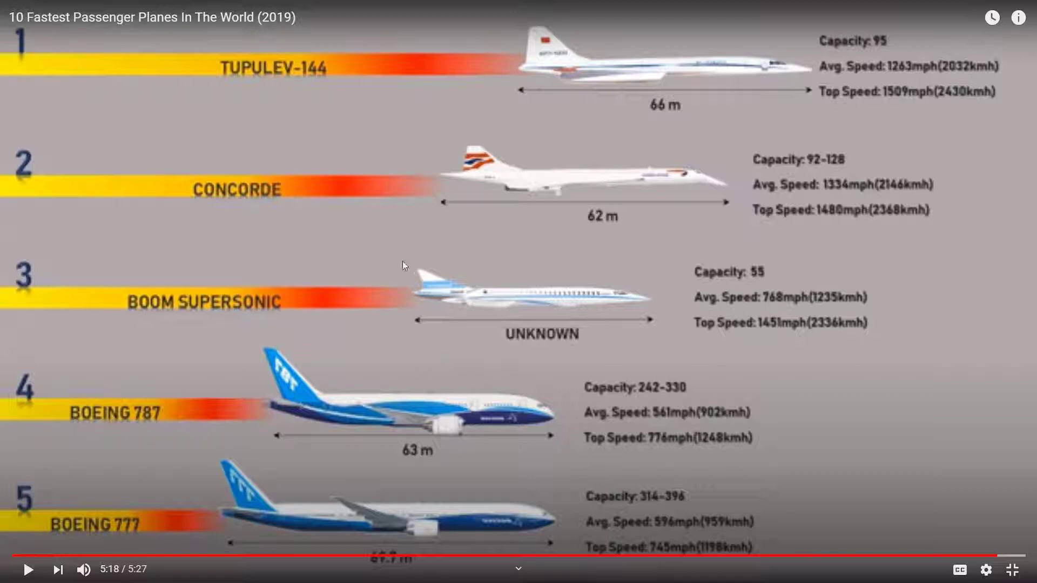
key(alt+Tab)
key(alt+Tab)
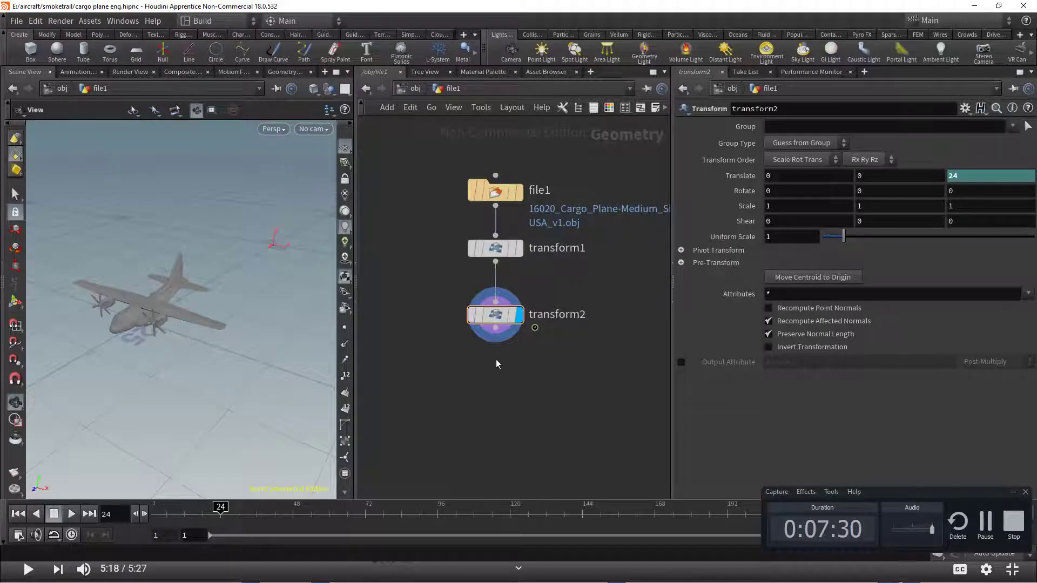
mouse_move(497, 363)
middle_down()
mouse_move(506, 326)
mouse_move(505, 375)
middle_up()
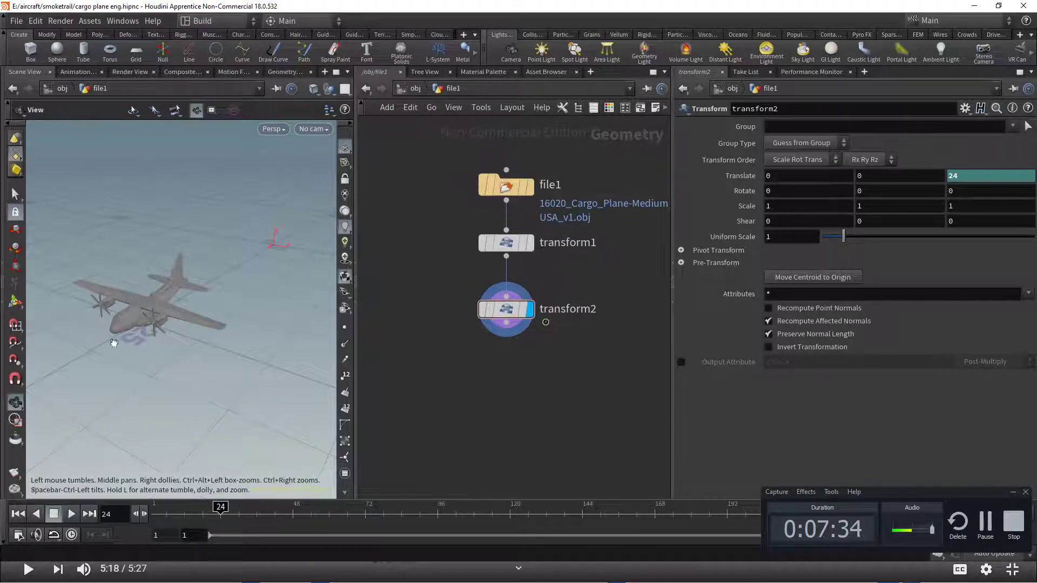
Zoom and orbit to the cargo plane's propellers and activate the Select tool
scroll(114, 343, up, 5)
drag(114, 343, 381, 326)
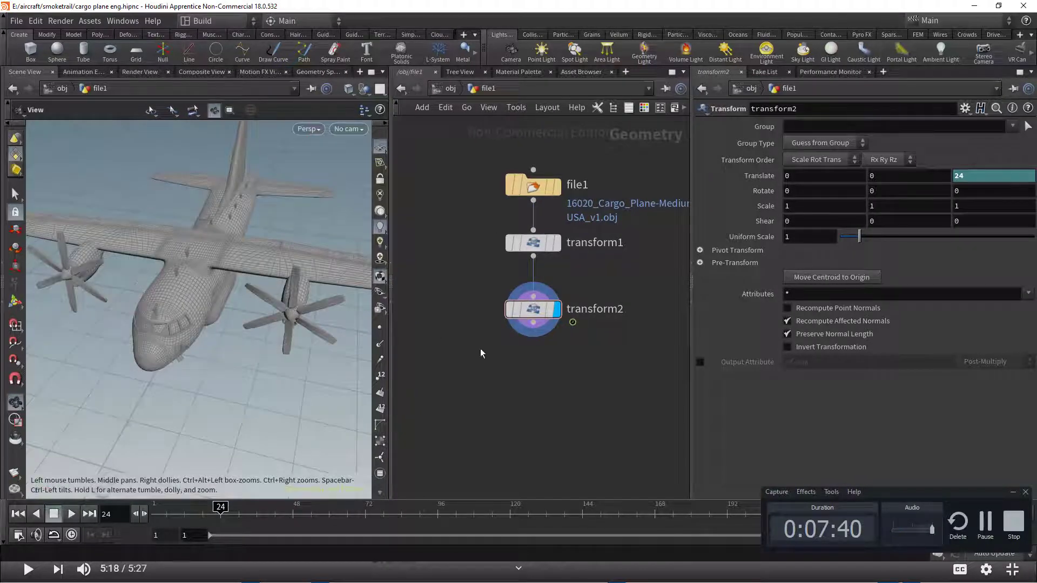
middle_drag(480, 353, 531, 280)
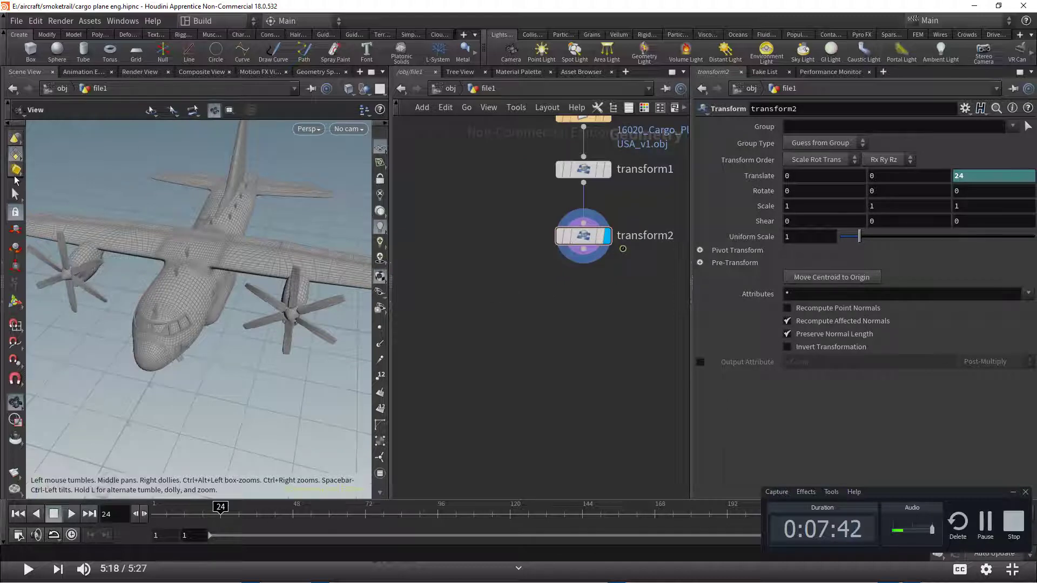
drag(232, 324, 265, 346)
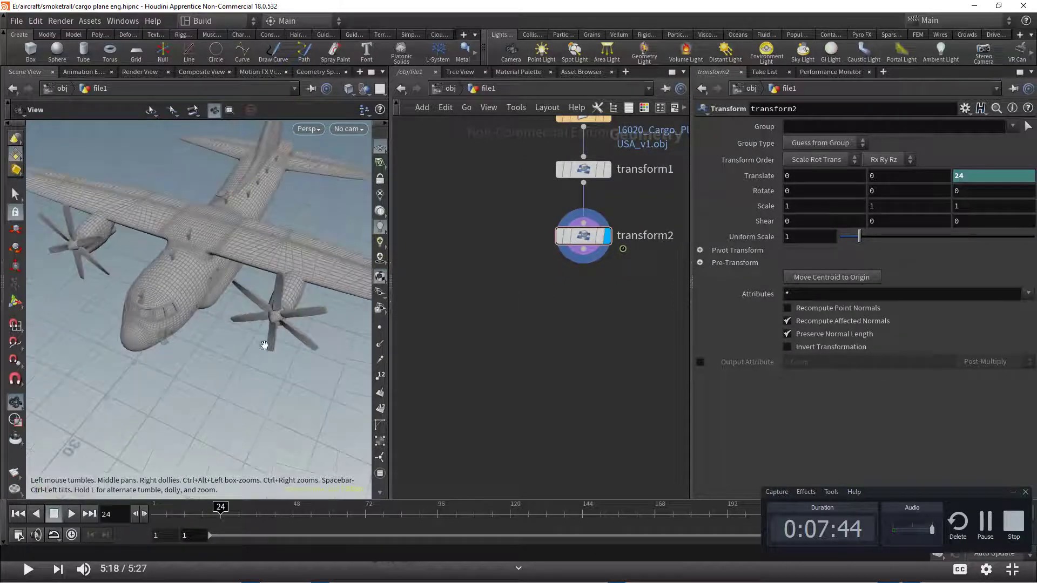
key(s)
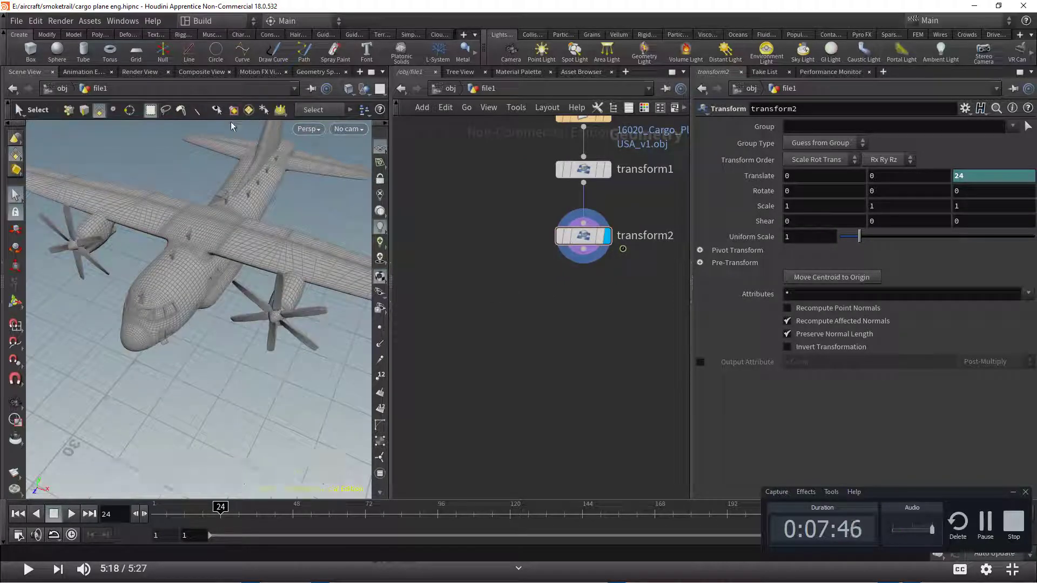
Set group selection to 3D Connectivity and pick the four propeller blade islands
click(253, 111)
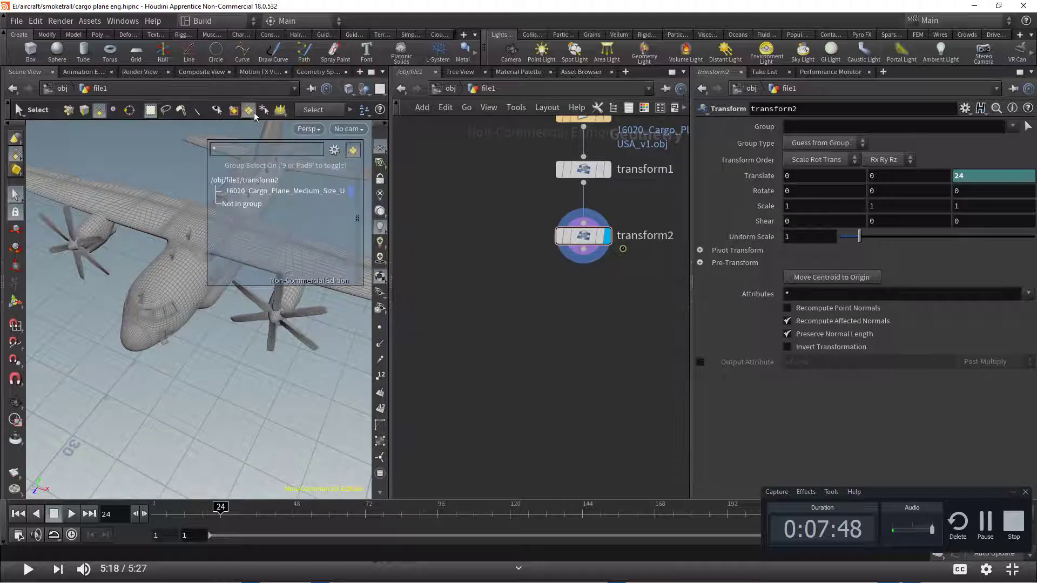
click(352, 152)
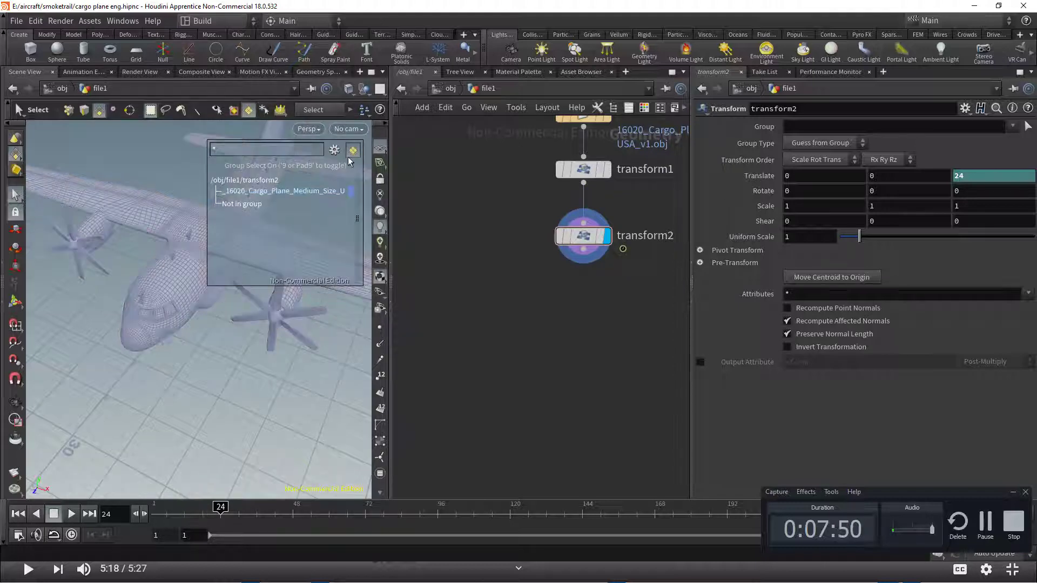
click(355, 153)
click(335, 151)
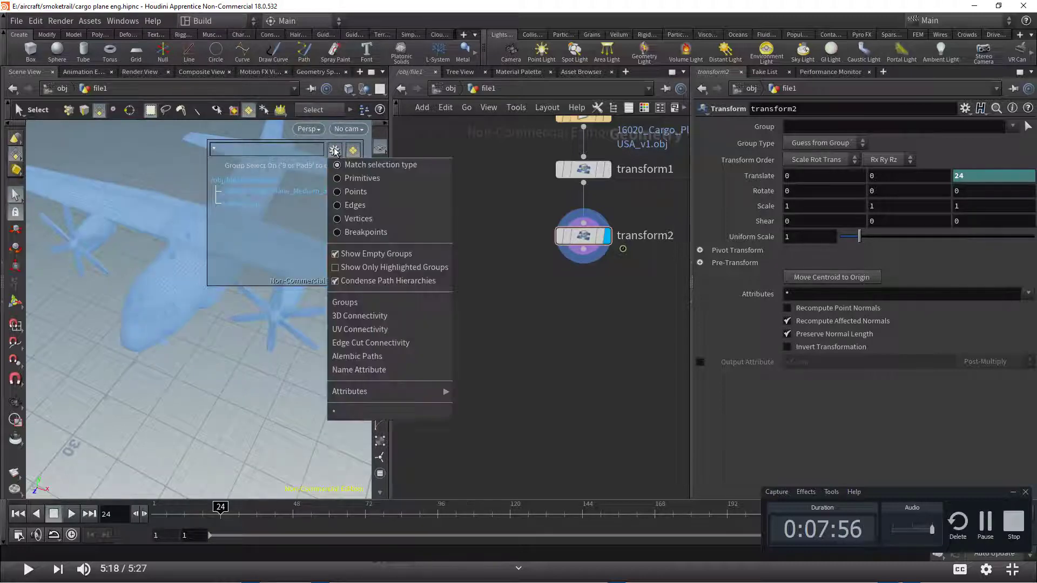
click(359, 316)
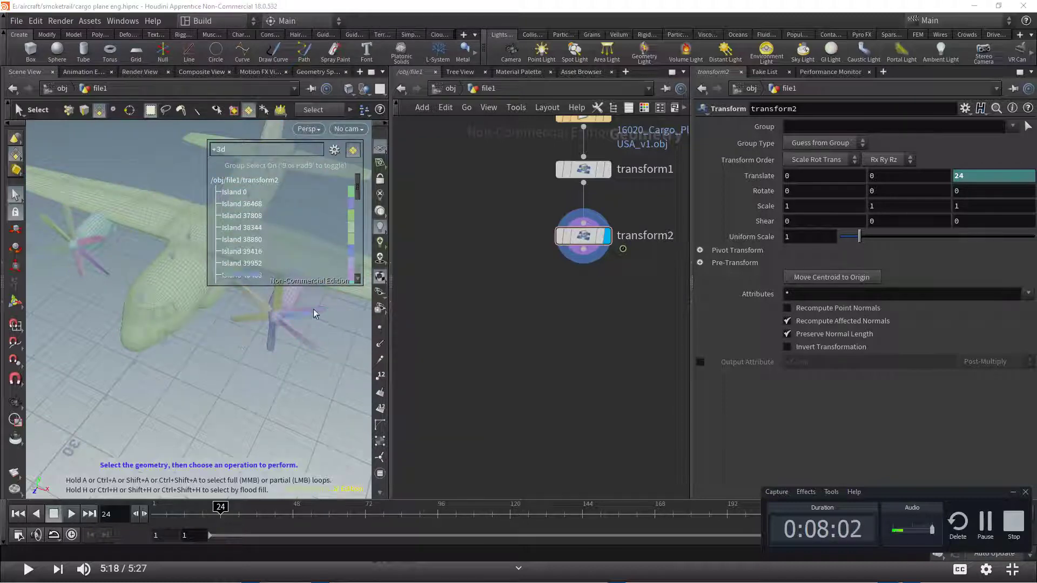
click(313, 309)
shift+click(300, 341)
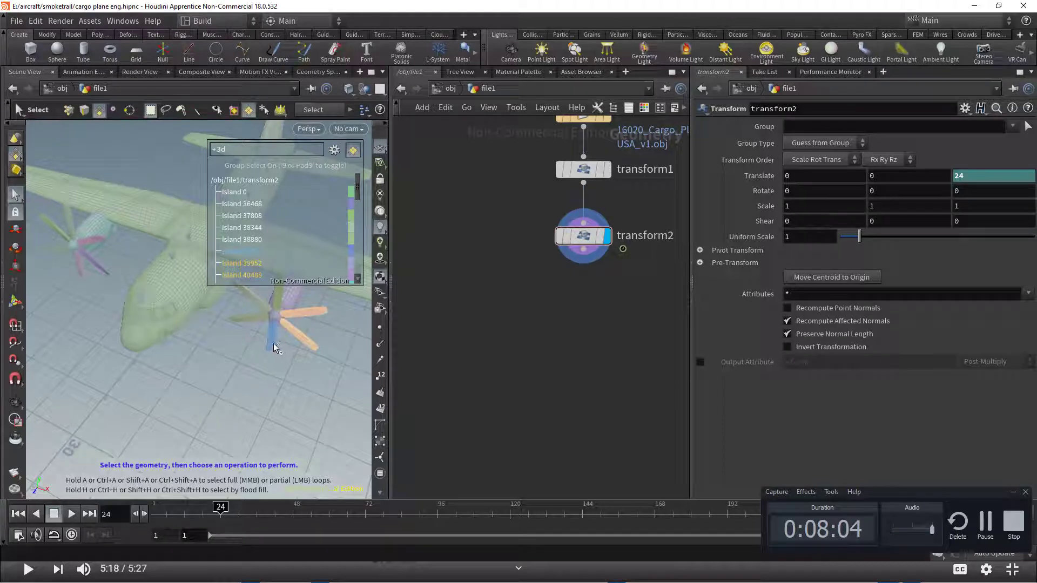
shift+click(273, 342)
shift+click(248, 317)
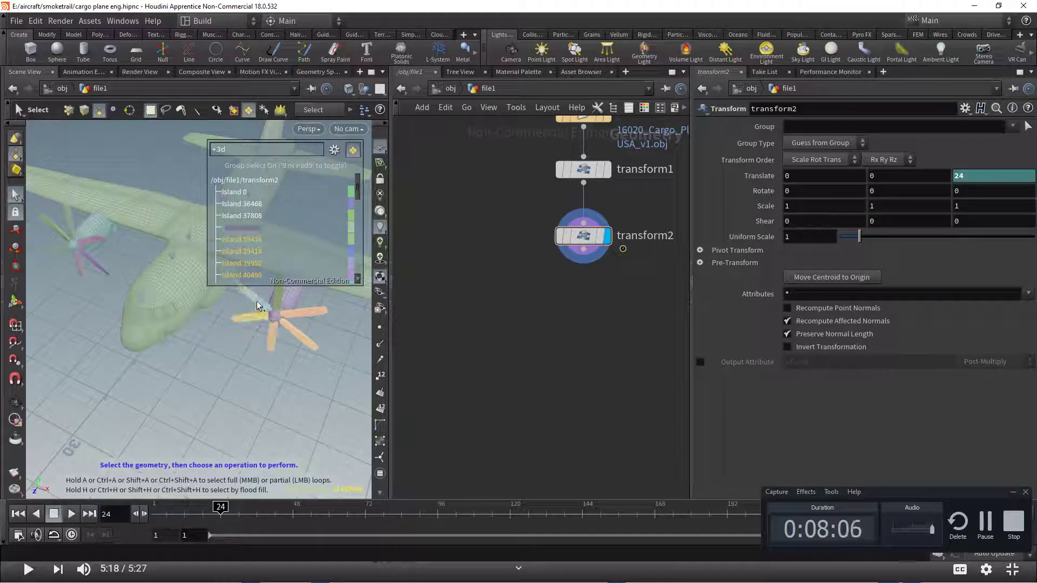
Create a Blast node, then undo it along with an accidental transform2 deletion
key(Tab)
text(BLAS)
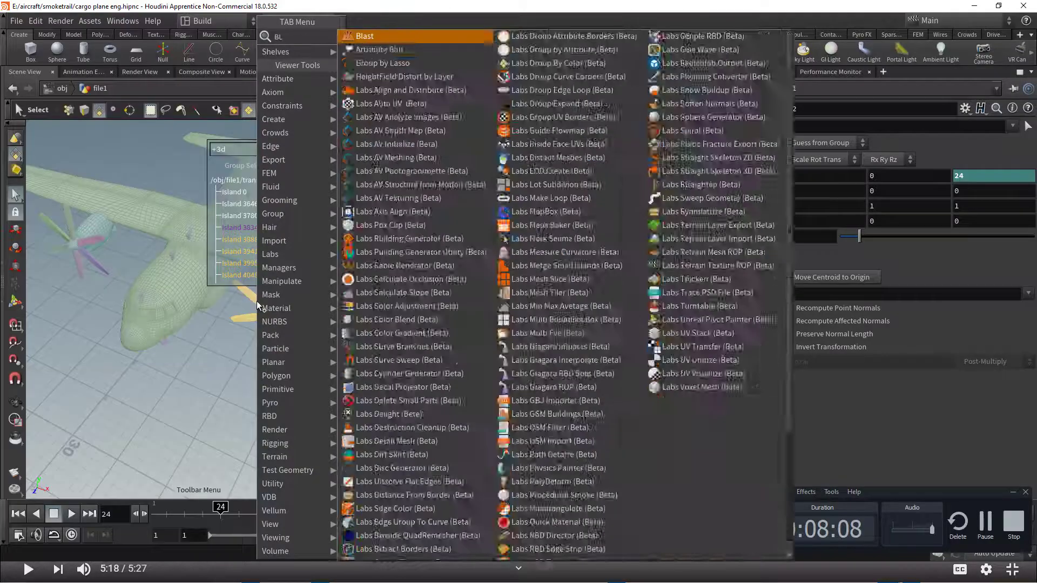
key(Return)
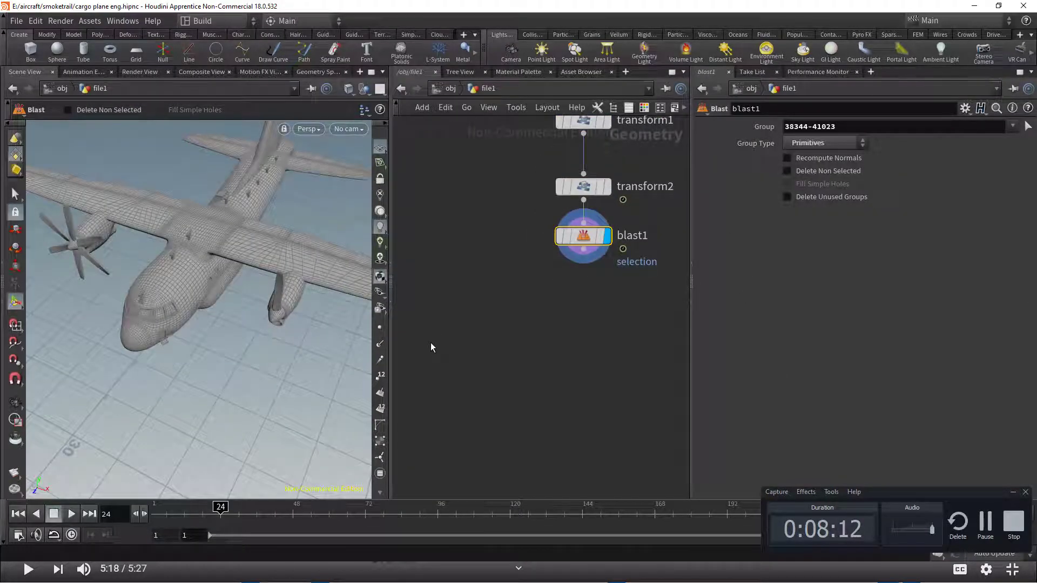
key(ctrl+z)
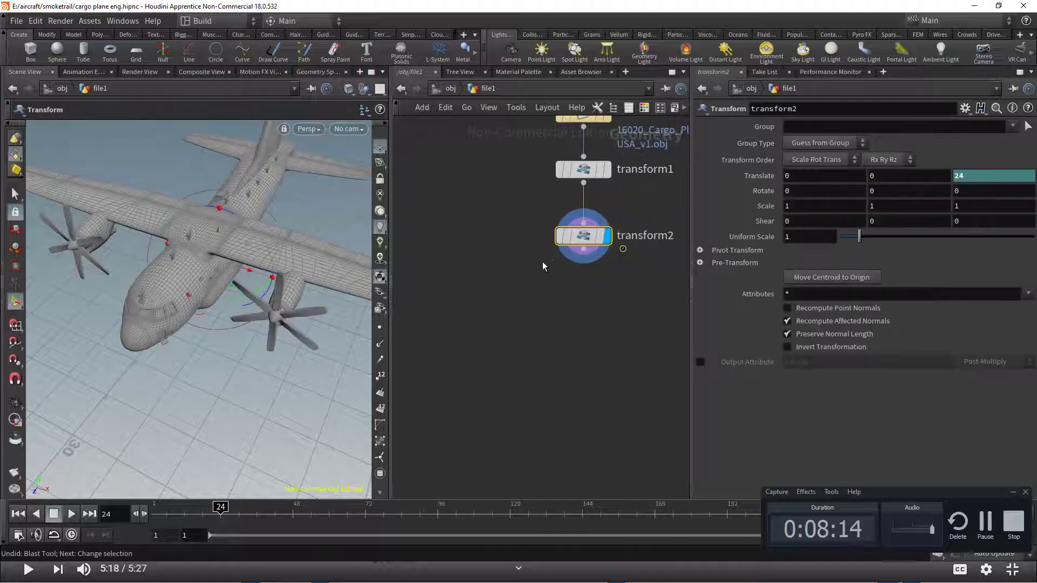
key(Delete)
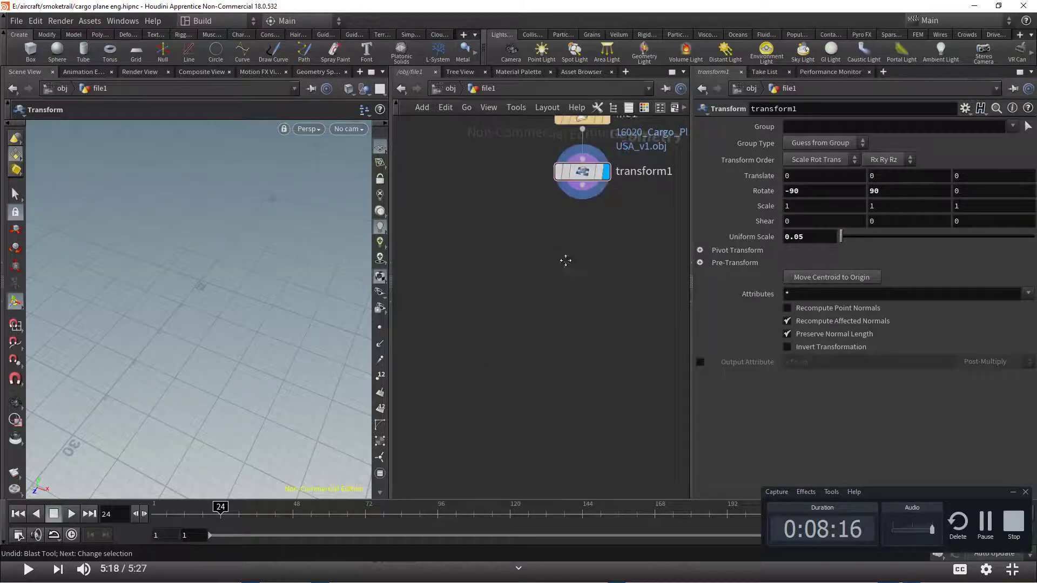
key(ctrl+z)
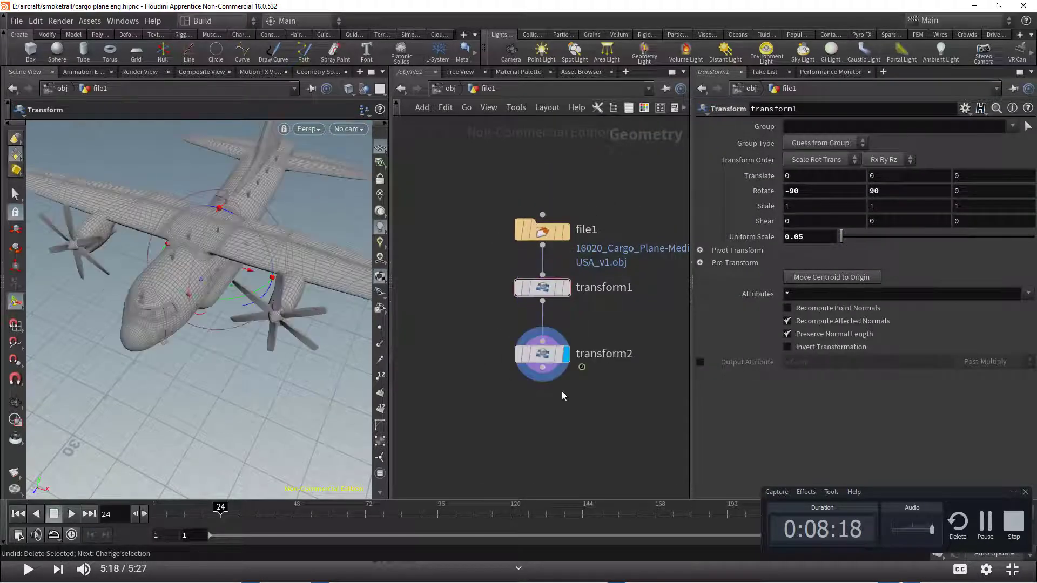
click(15, 193)
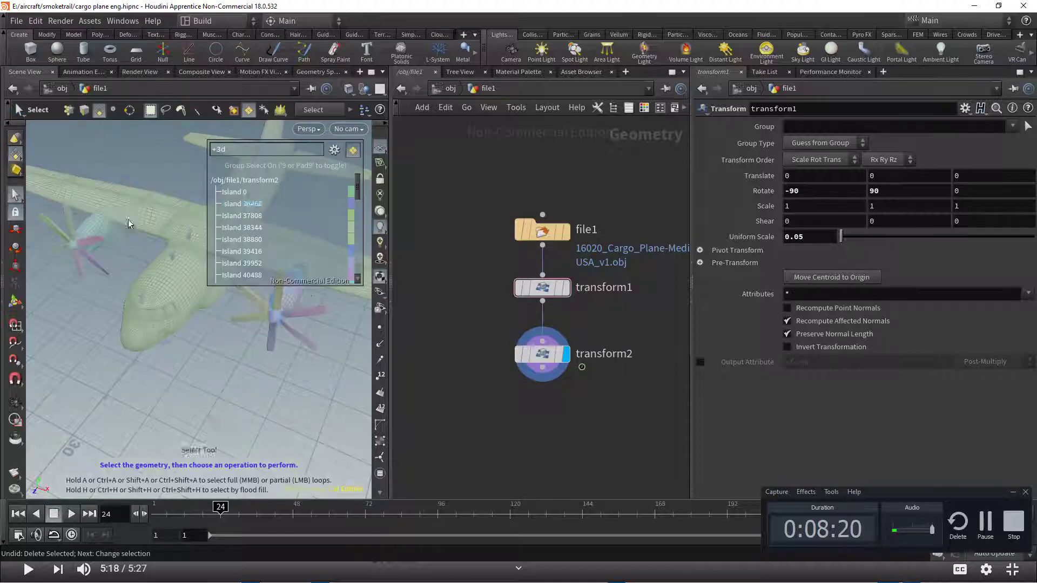
click(314, 318)
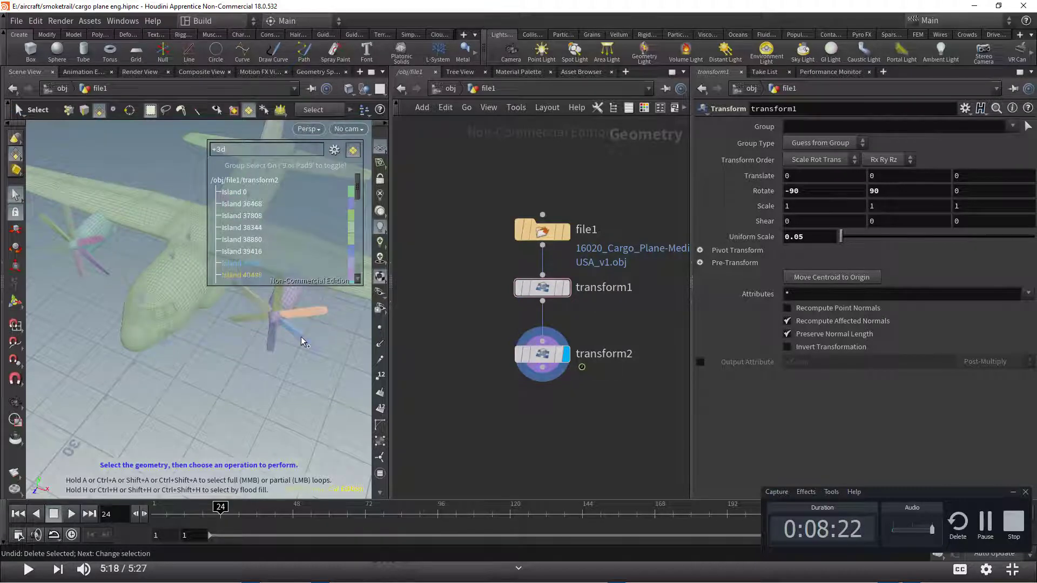
shift+click(281, 337)
shift+click(251, 317)
shift+click(258, 297)
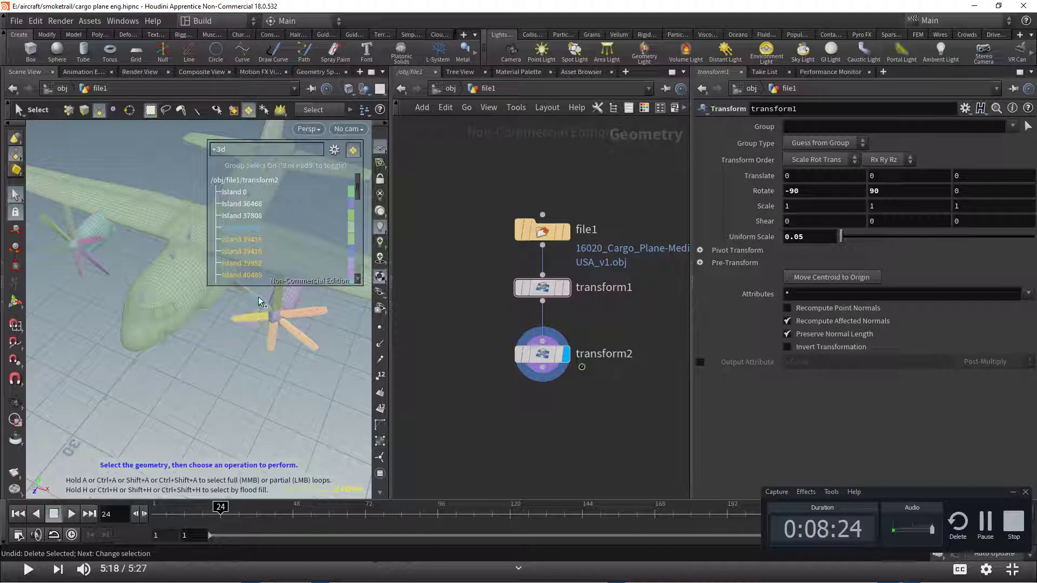
key(Tab)
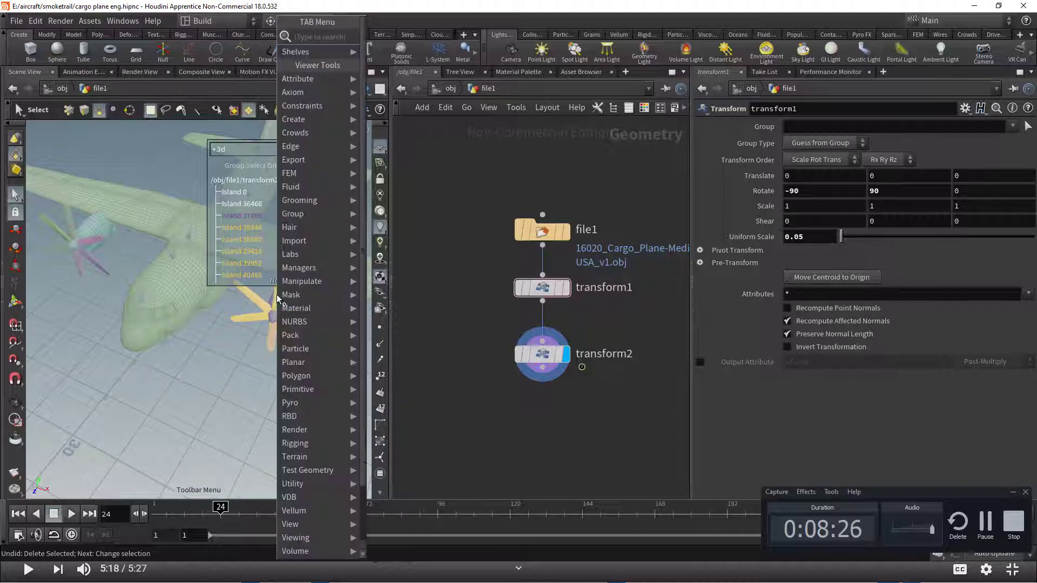
text(blas)
key(Return)
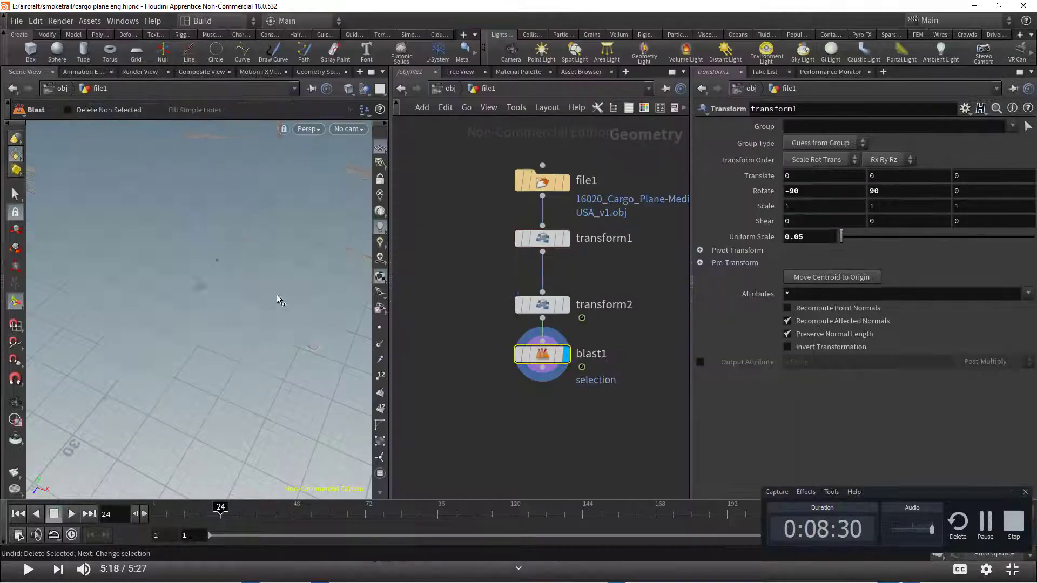
alt+drag(278, 356, 270, 321)
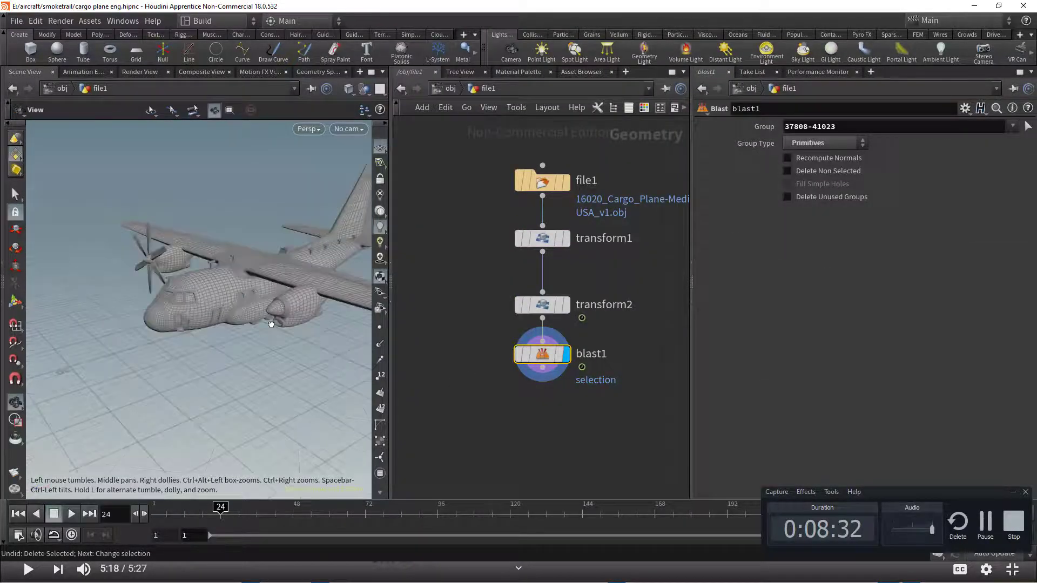
drag(542, 363, 441, 382)
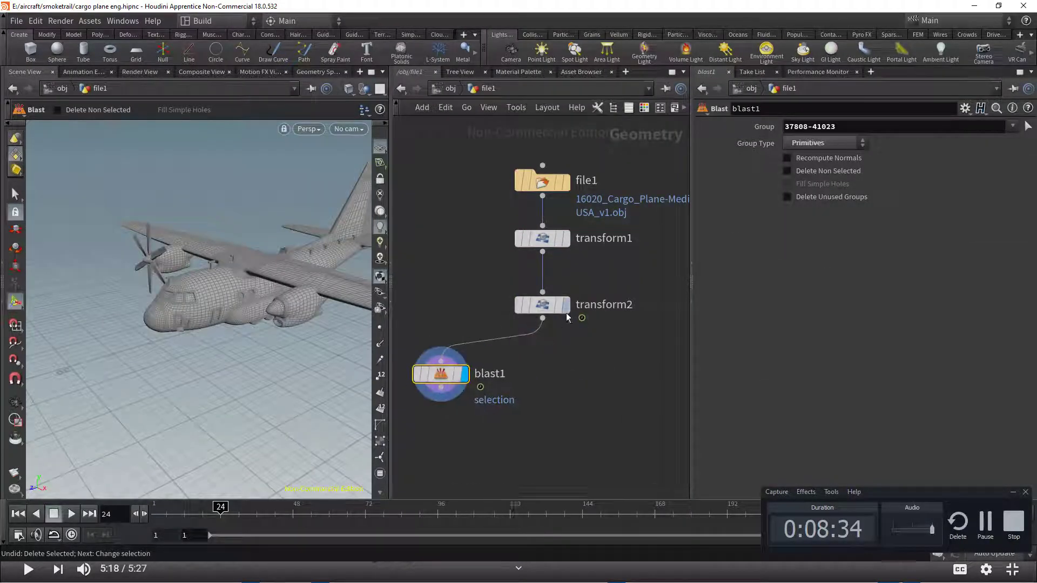
Turn on Delete Non Selected for blast1 and display transform2's full plane
click(826, 172)
click(545, 301)
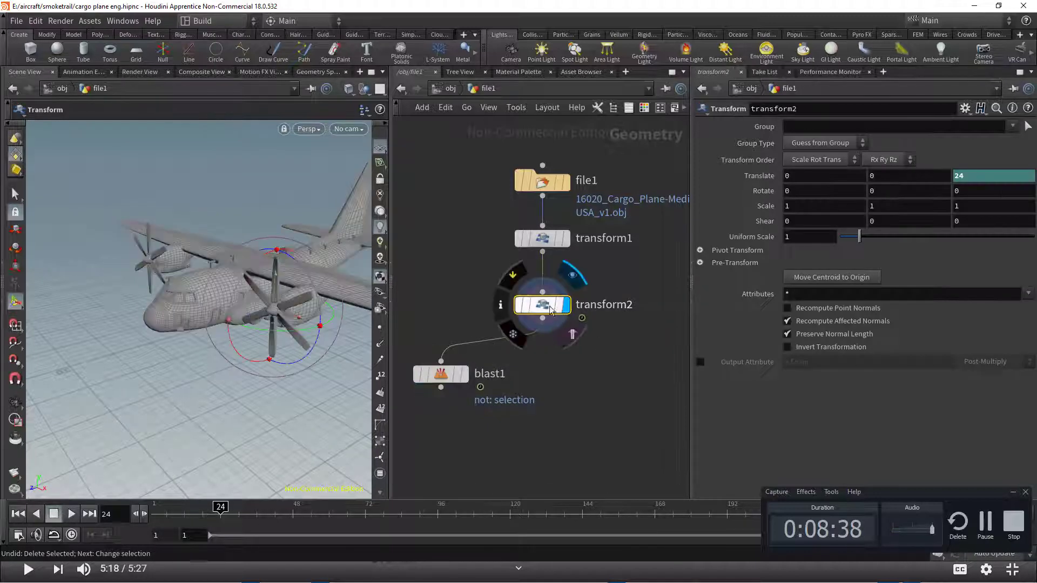
scroll(161, 255, up, 3)
mouse_move(161, 256)
mouse_down()
mouse_move(167, 329)
mouse_move(166, 311)
mouse_up()
key(s)
key(9)
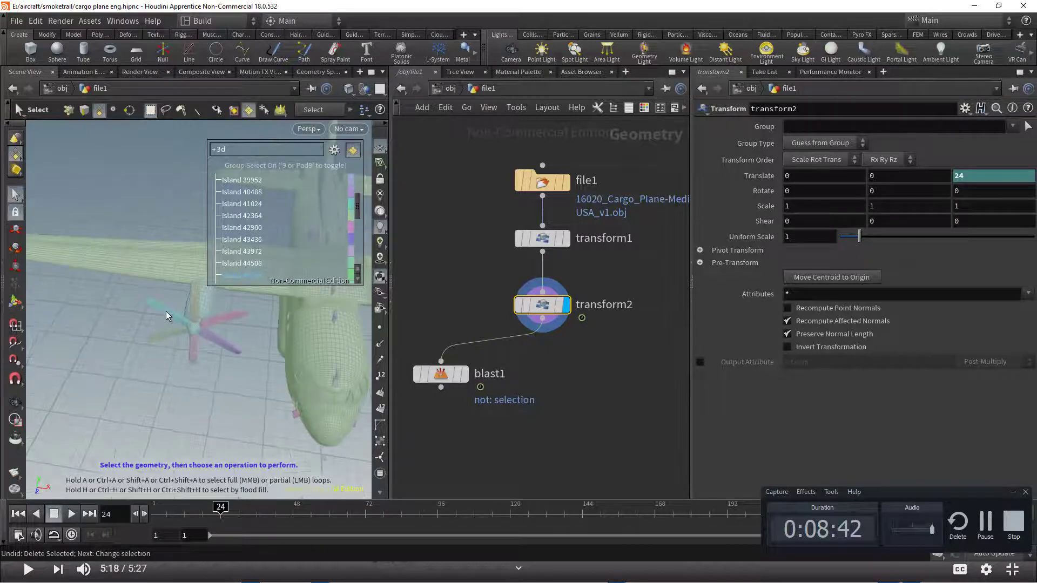
click(166, 311)
shift+click(193, 293)
shift+click(228, 317)
shift+click(223, 346)
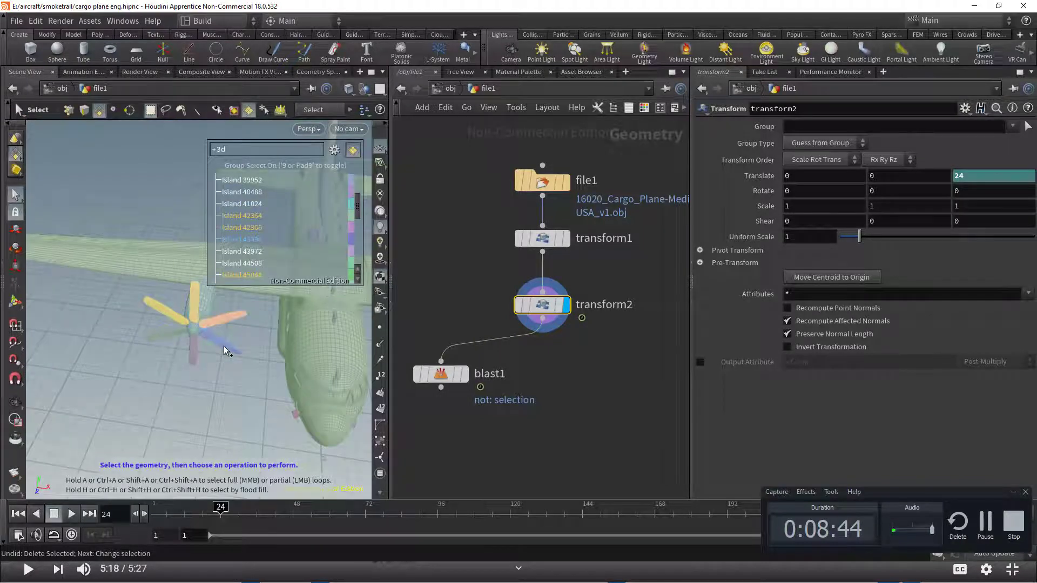
shift+click(196, 356)
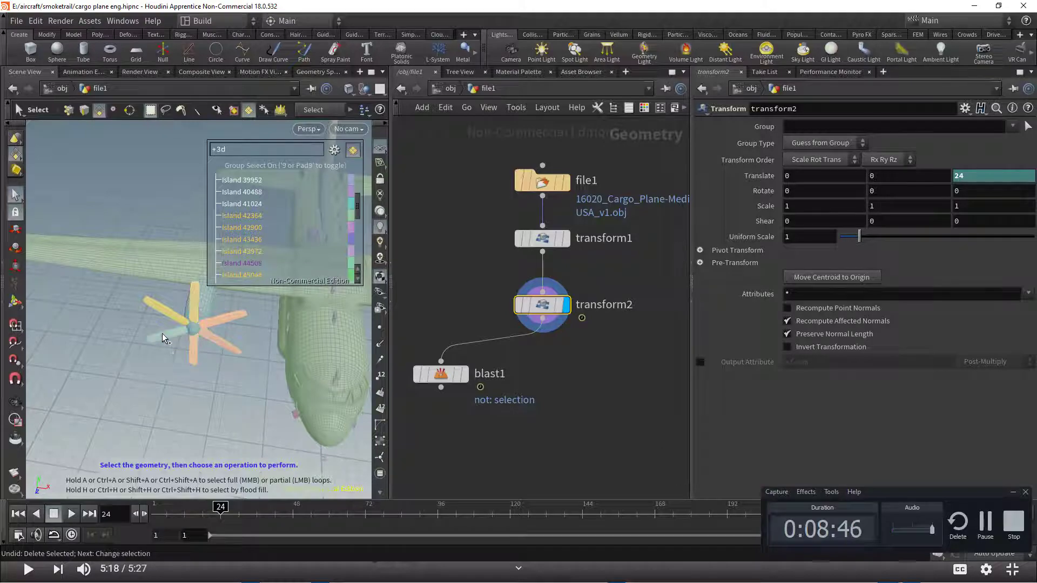
key(Tab)
text(blas)
key(Return)
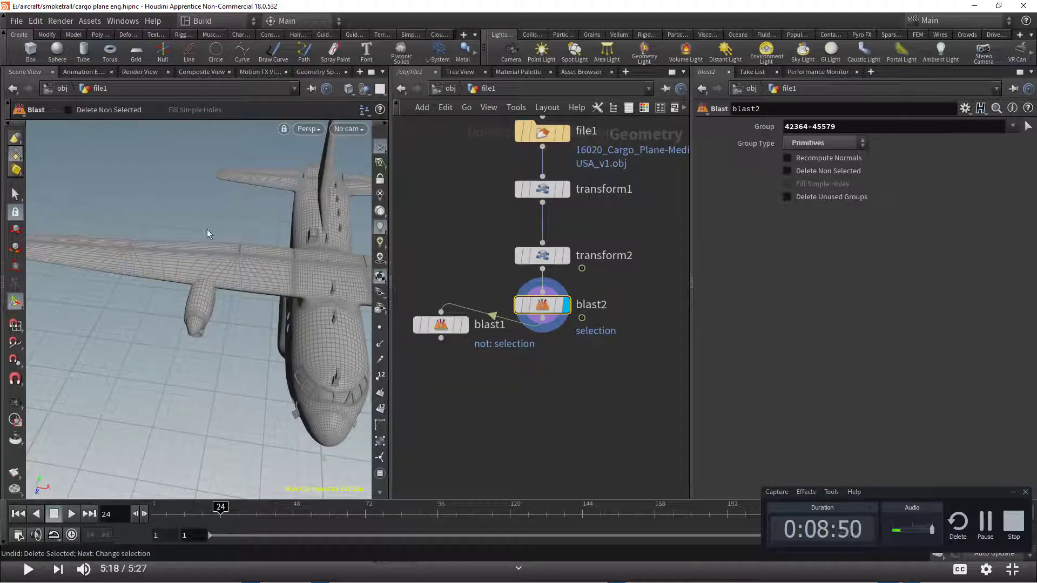
Place blast2 beside blast1, fed from transform2, with transform2's full plane displayed
key(Tab)
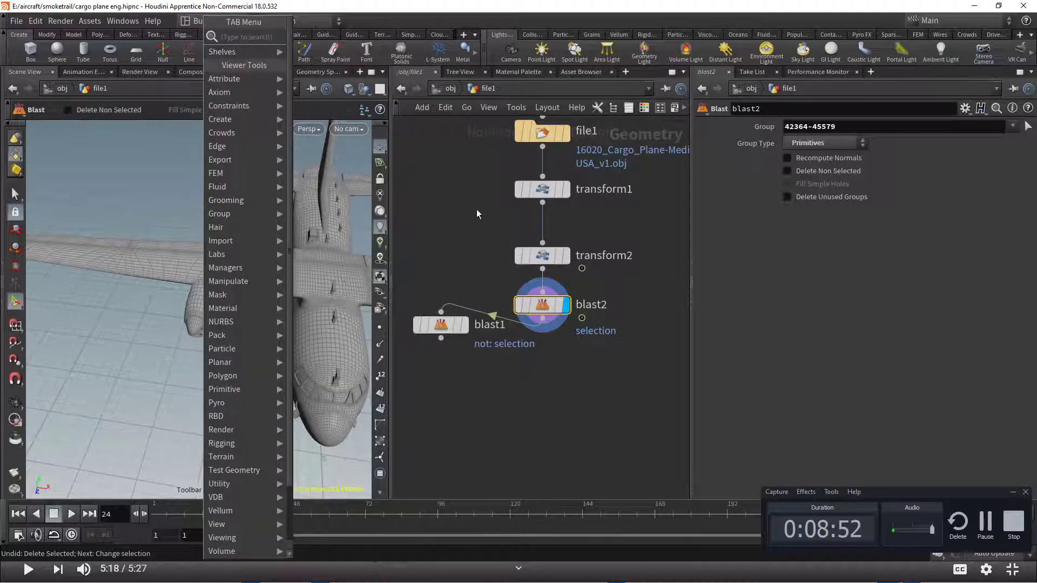
key(Escape)
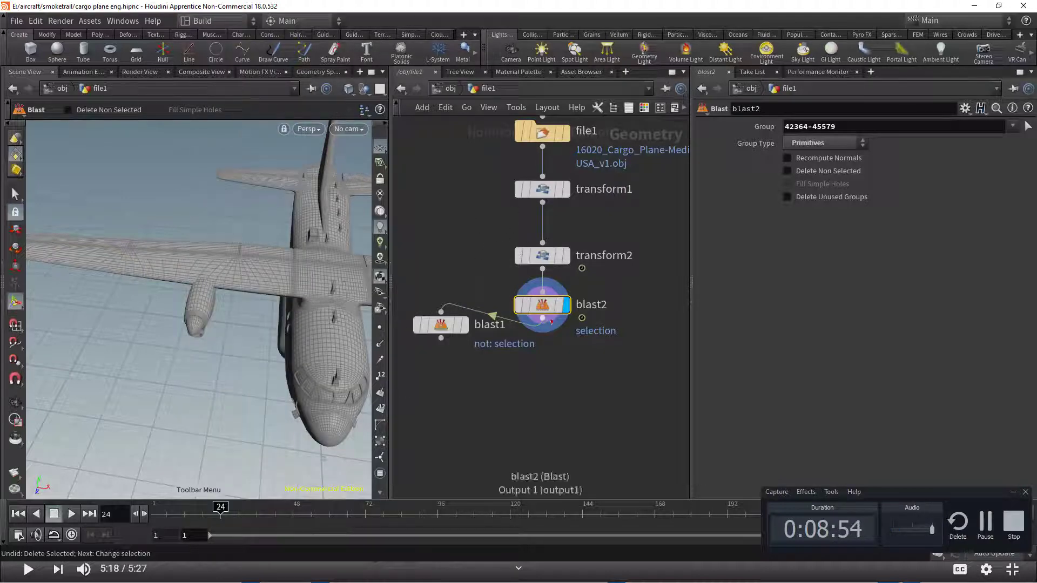
drag(551, 322, 589, 322)
drag(507, 316, 541, 269)
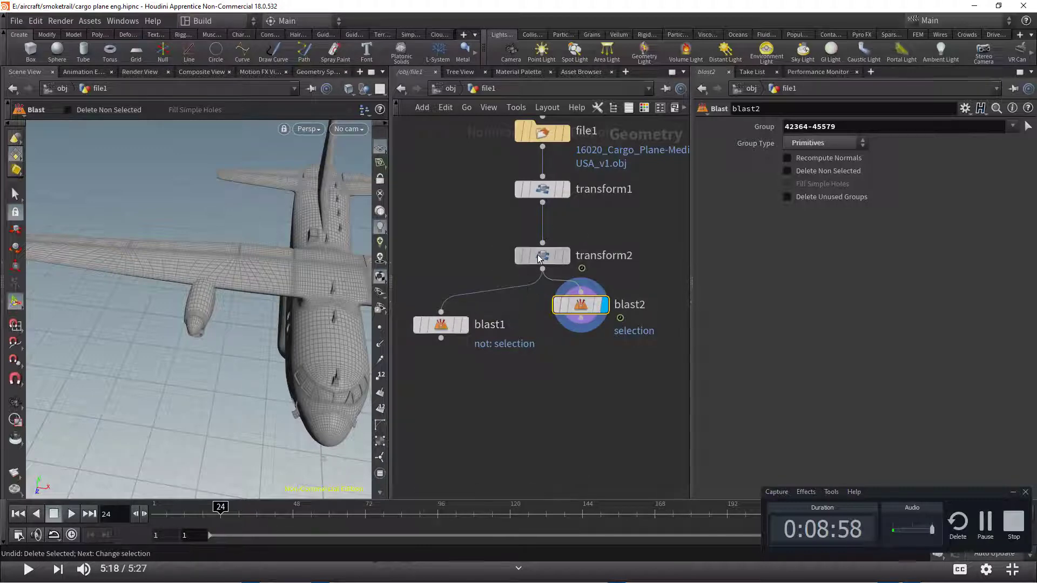
click(538, 258)
click(566, 255)
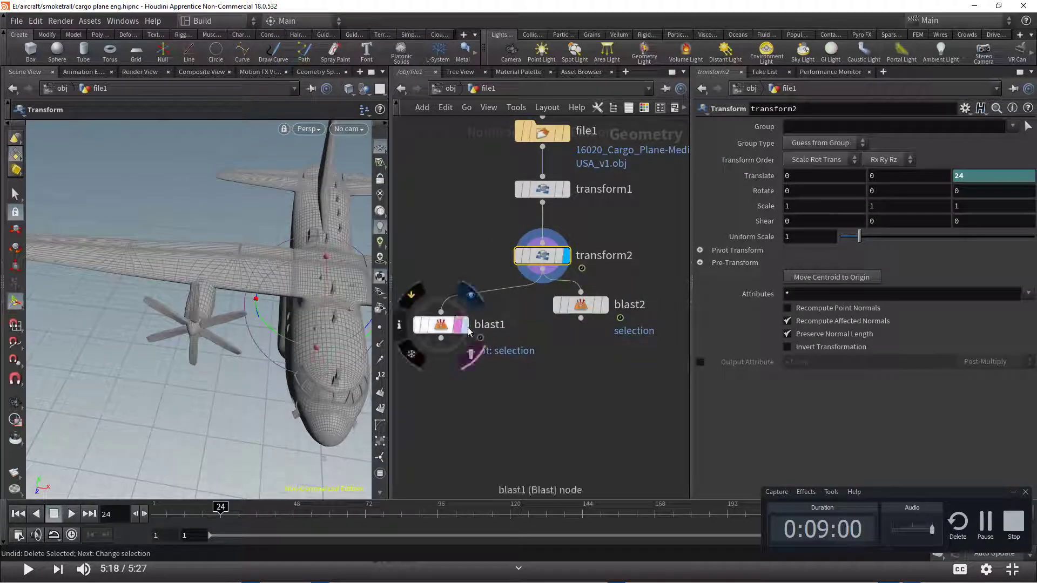
Set blast2 to Delete Non Selected so it keeps only the second propeller
click(453, 324)
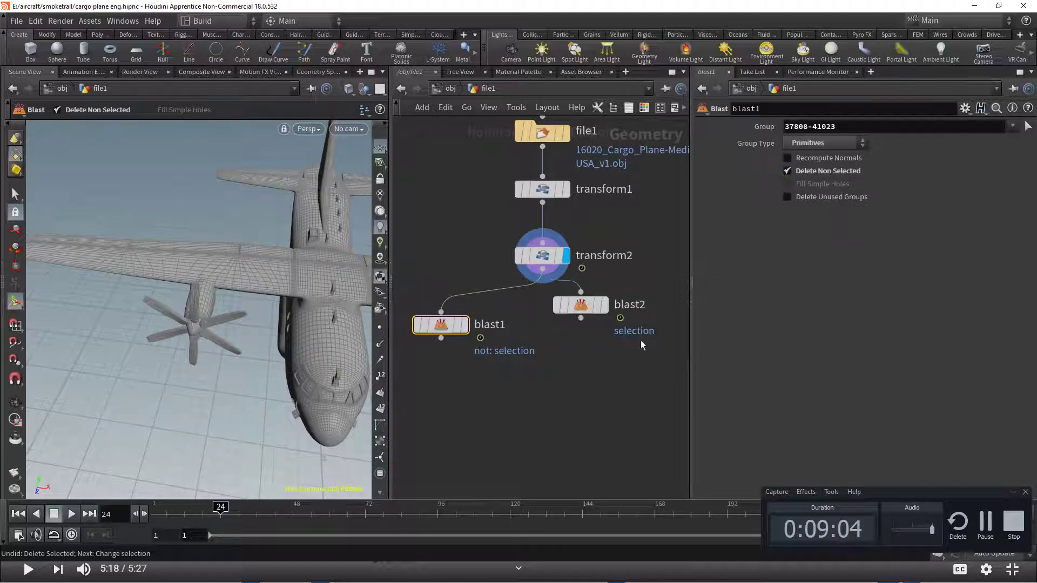
click(580, 305)
click(786, 170)
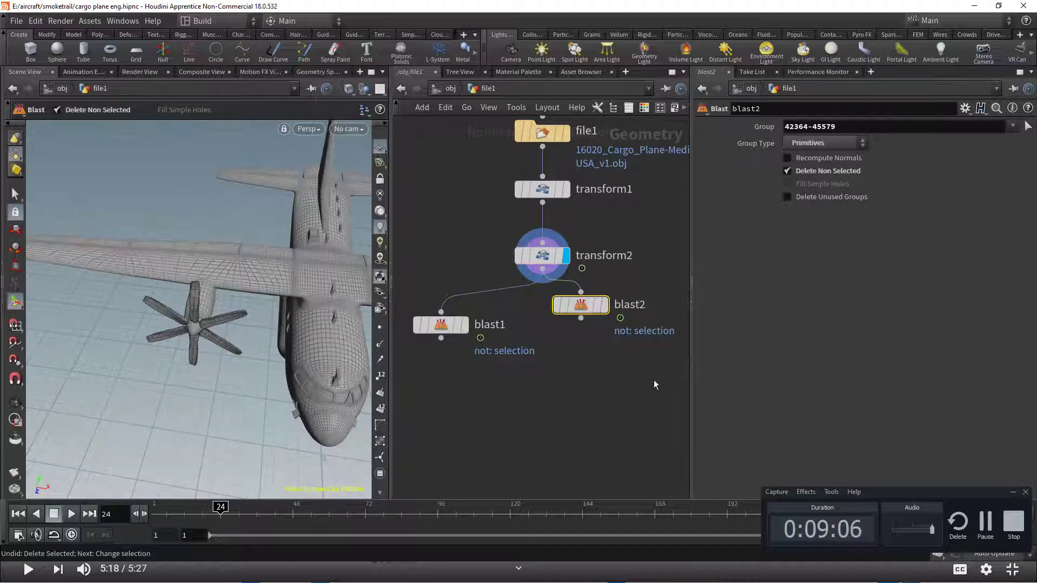
middle_drag(605, 385, 571, 392)
drag(546, 312, 521, 335)
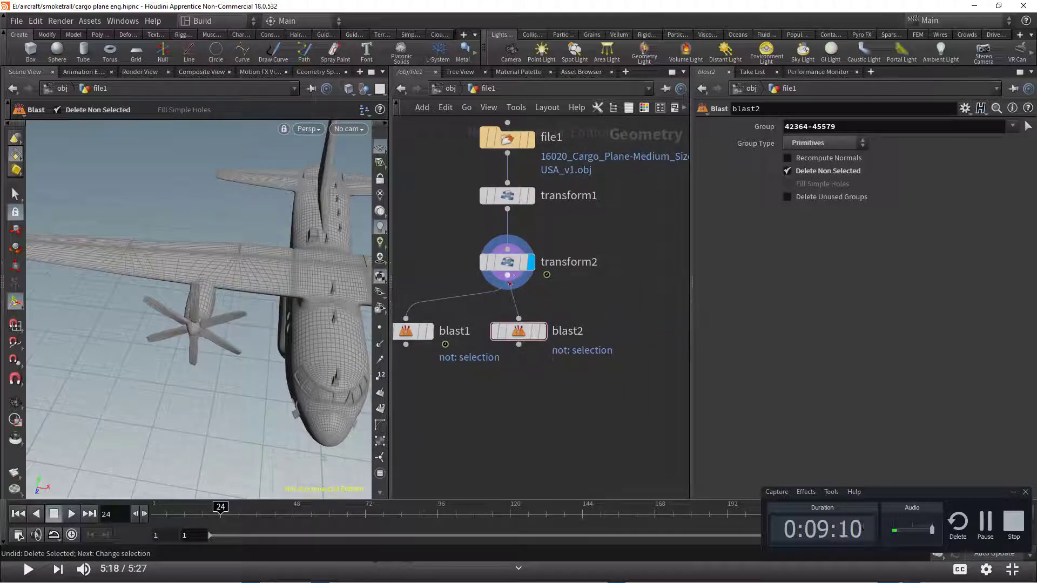
drag(509, 282, 616, 299)
Add a test blast3 node, preview it, then delete it
text(blas)
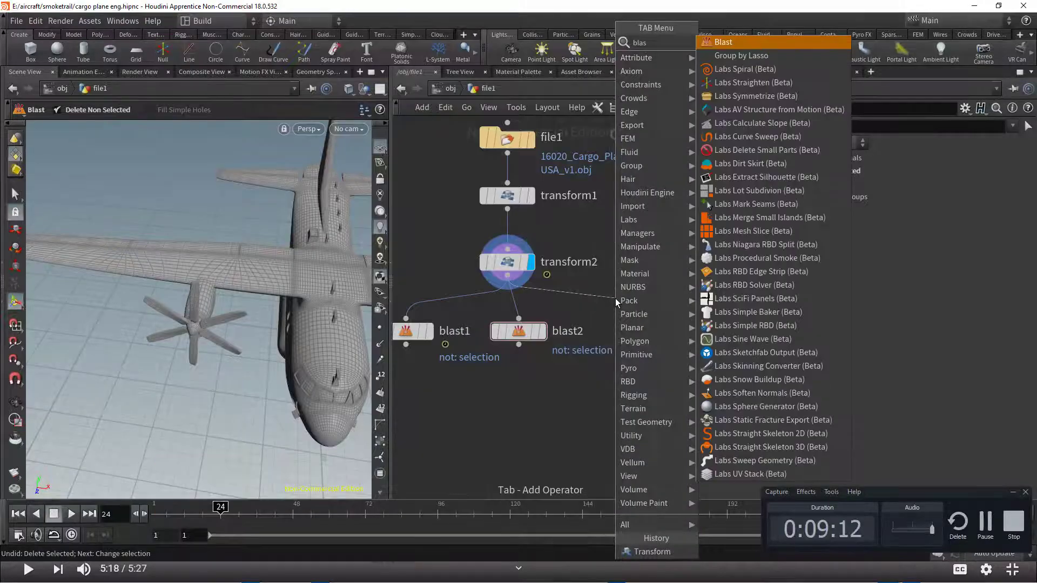
key(Return)
click(615, 313)
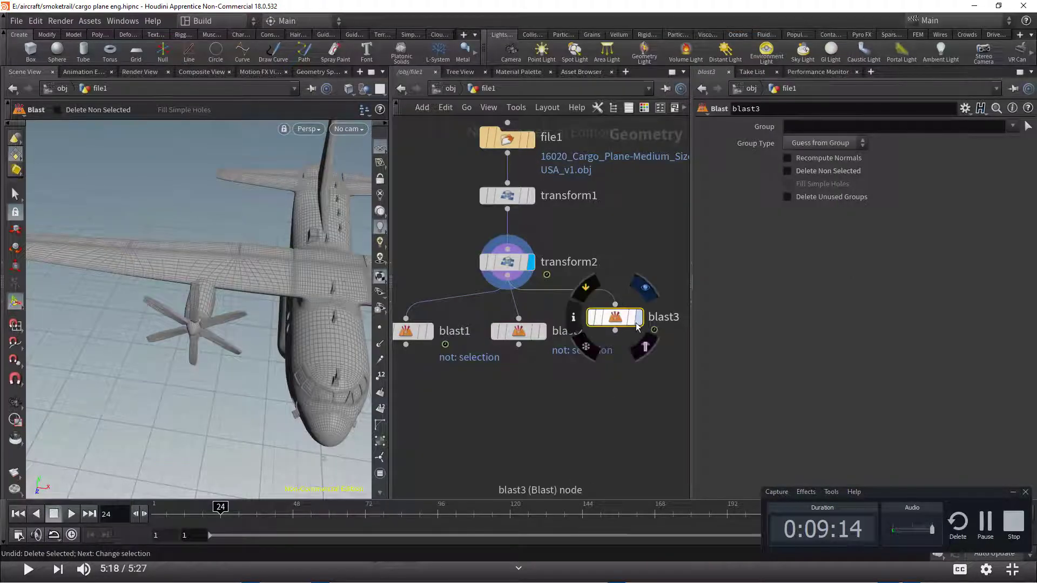
click(638, 321)
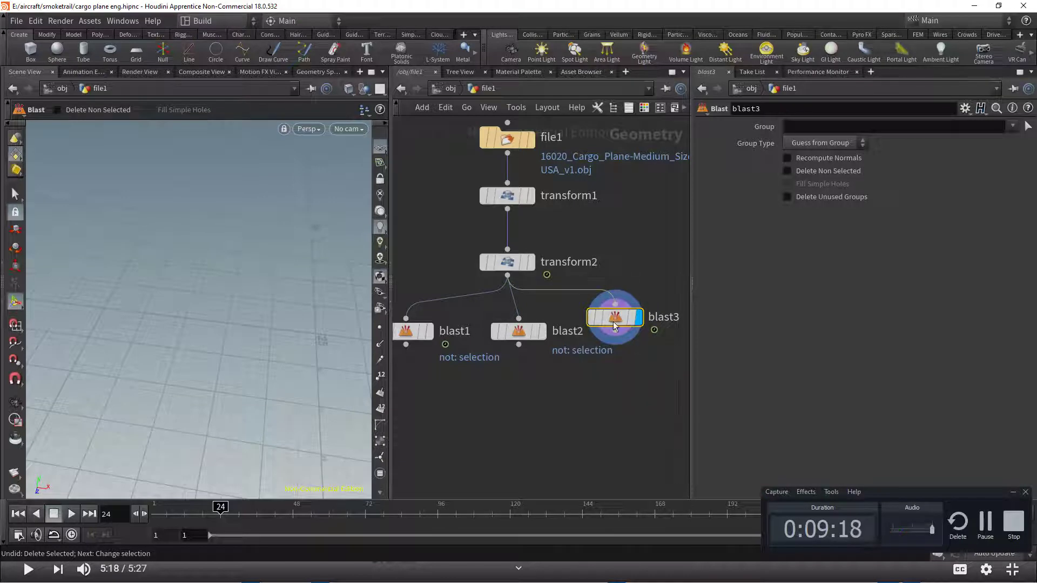
key(Delete)
middle_drag(575, 374, 605, 331)
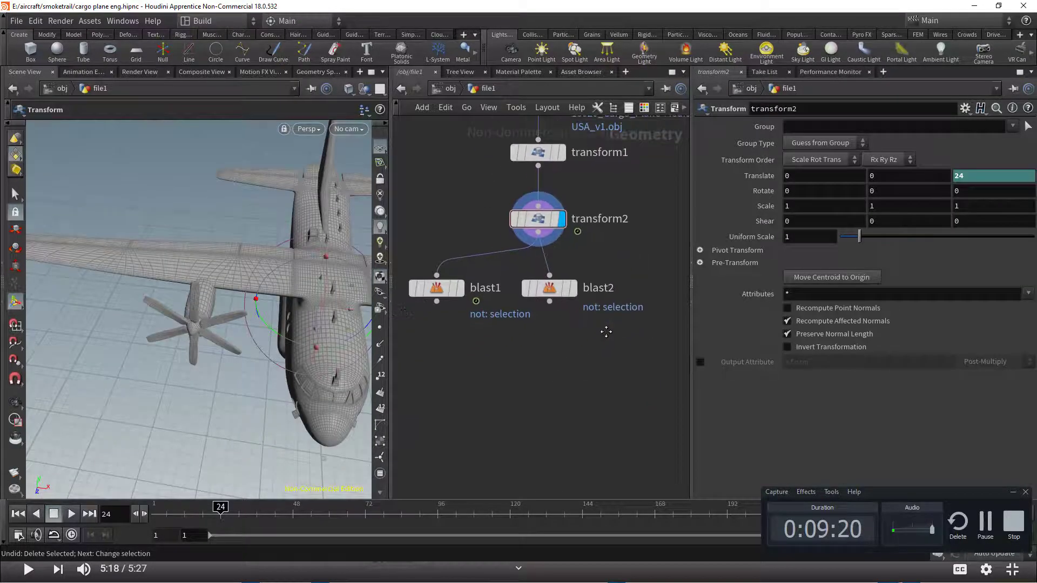
Copy blast1 and blast2 and paste them as blast3 and blast4, placing blast4 lower
drag(440, 301, 448, 307)
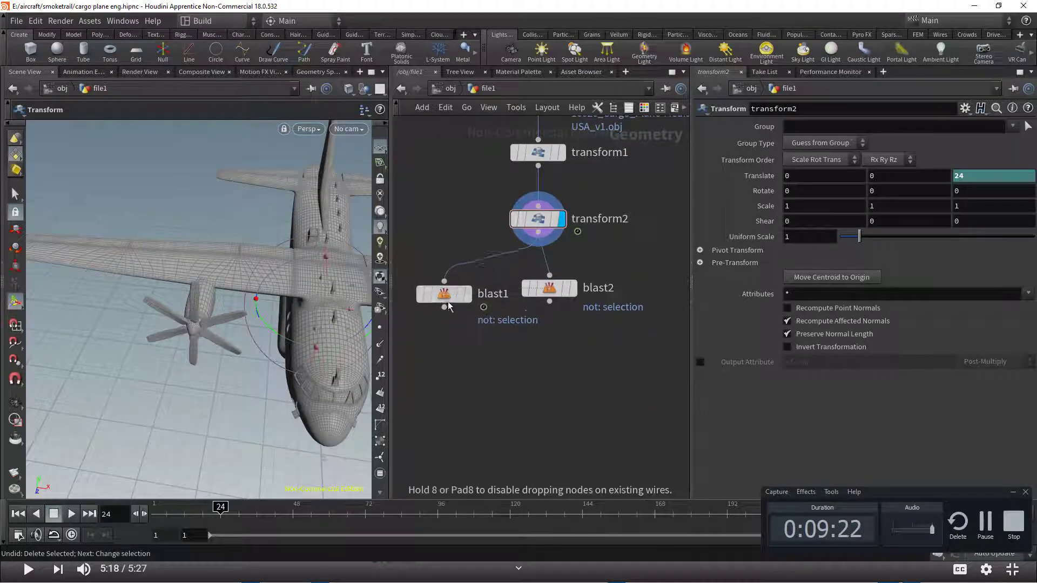
drag(594, 357, 429, 259)
key(ctrl+c)
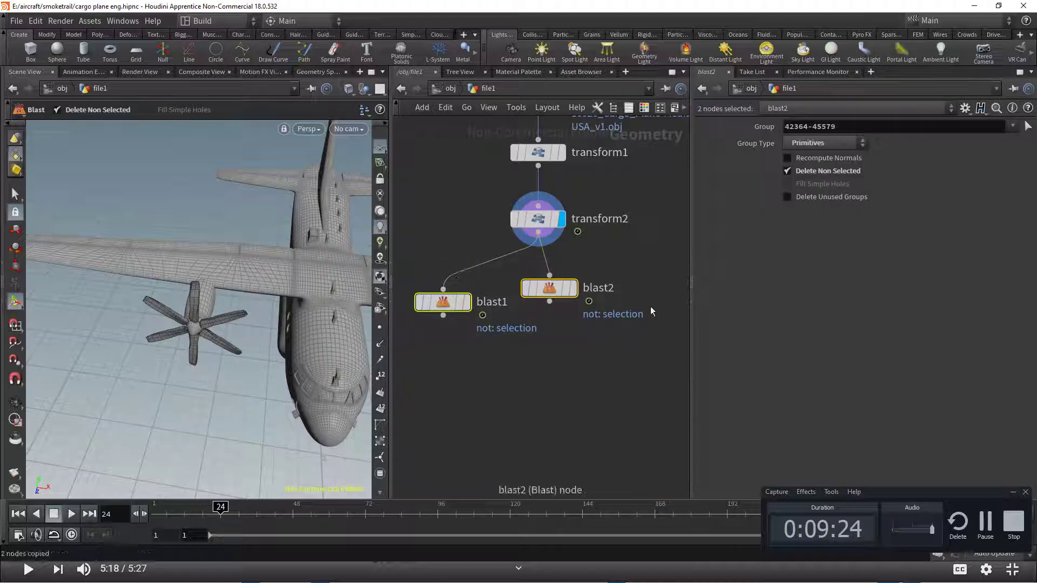
key(ctrl+v)
middle_drag(639, 240, 559, 232)
drag(623, 291, 612, 358)
Wire blast3 into blast4 and untick Delete Non Selected on both
click(517, 319)
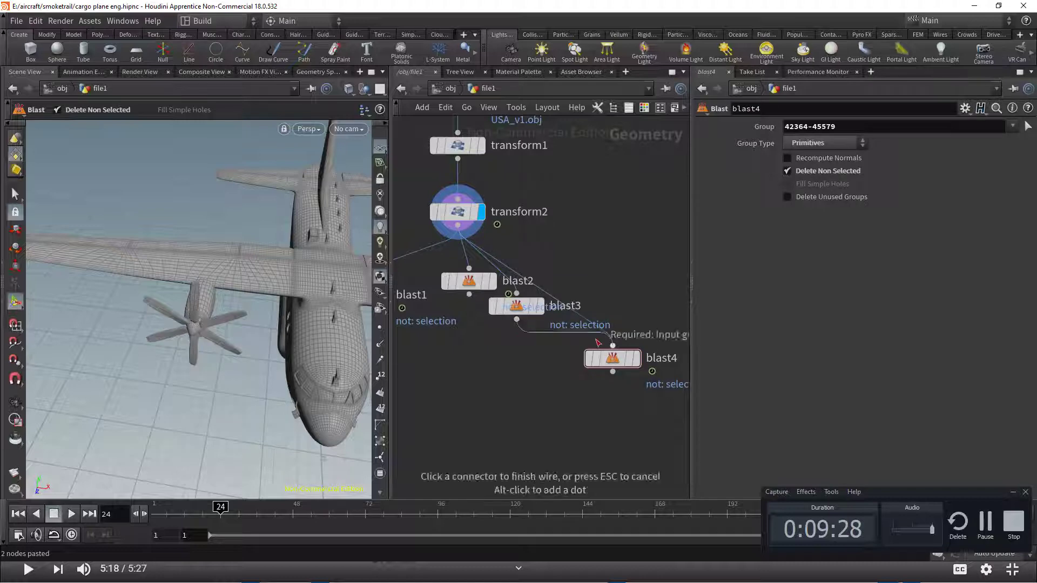
click(612, 345)
drag(516, 306, 552, 281)
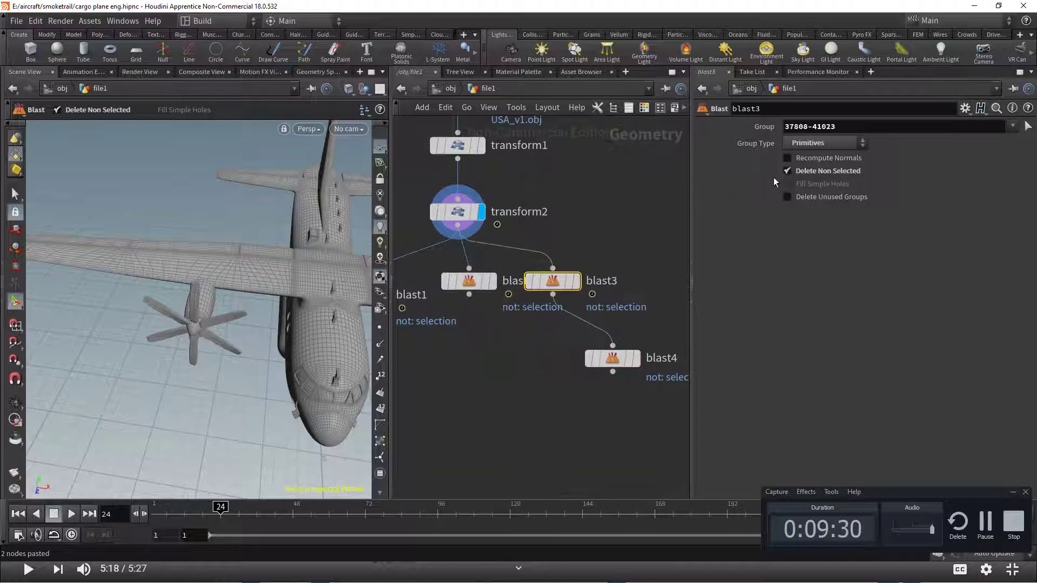
click(787, 170)
click(612, 358)
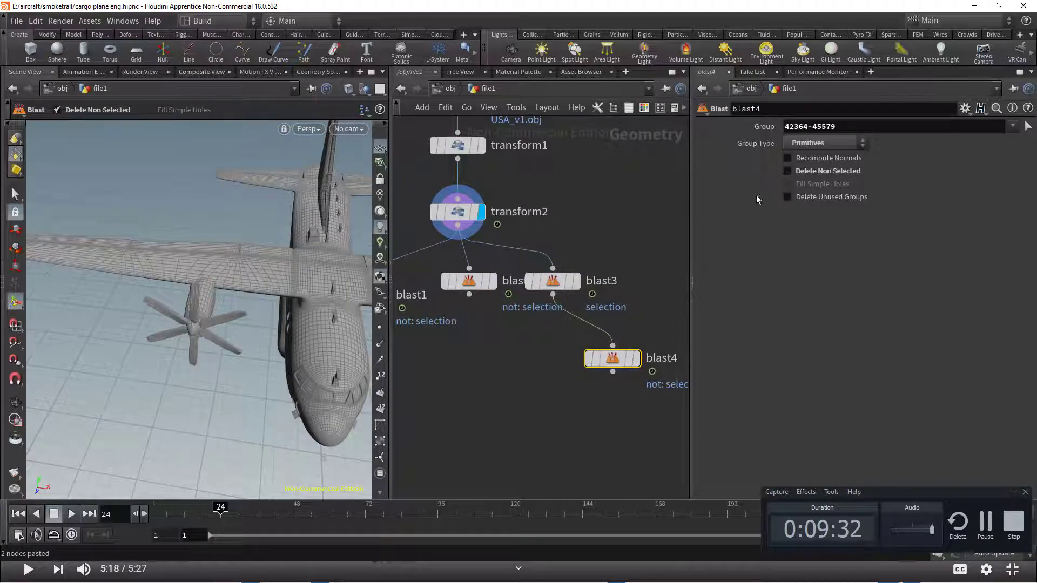
click(787, 171)
click(638, 358)
key(Escape)
mouse_move(135, 260)
mouse_down()
mouse_move(177, 272)
mouse_move(135, 270)
mouse_up()
Recheck blast3 and blast4 settings and their results in the viewport
click(560, 281)
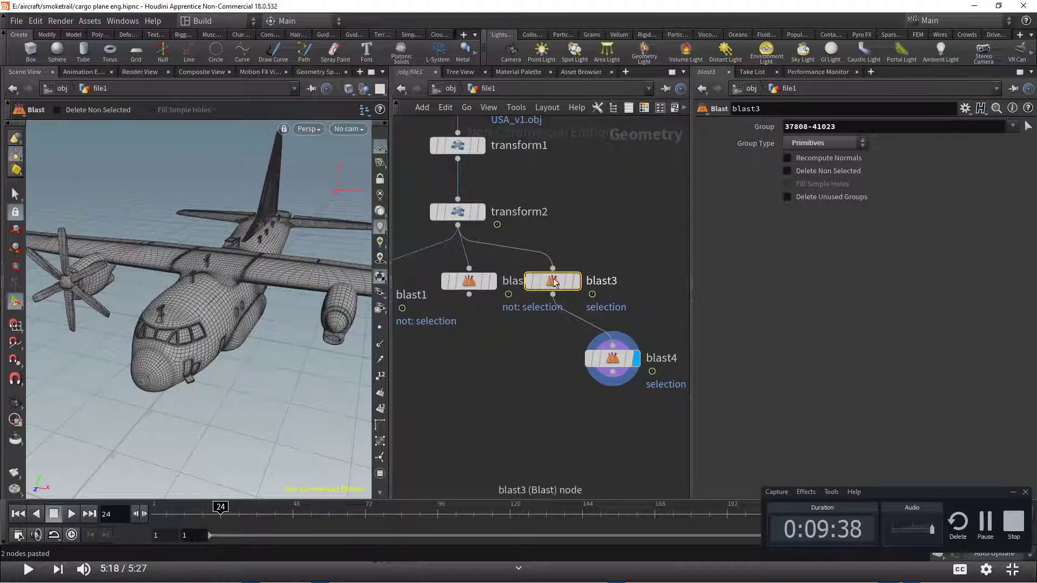
click(578, 282)
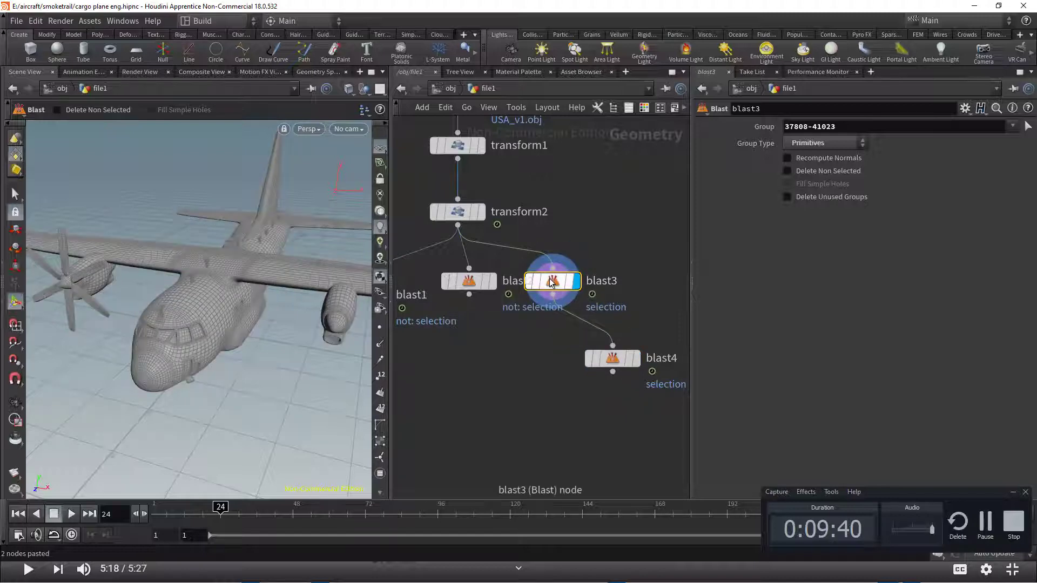
click(794, 170)
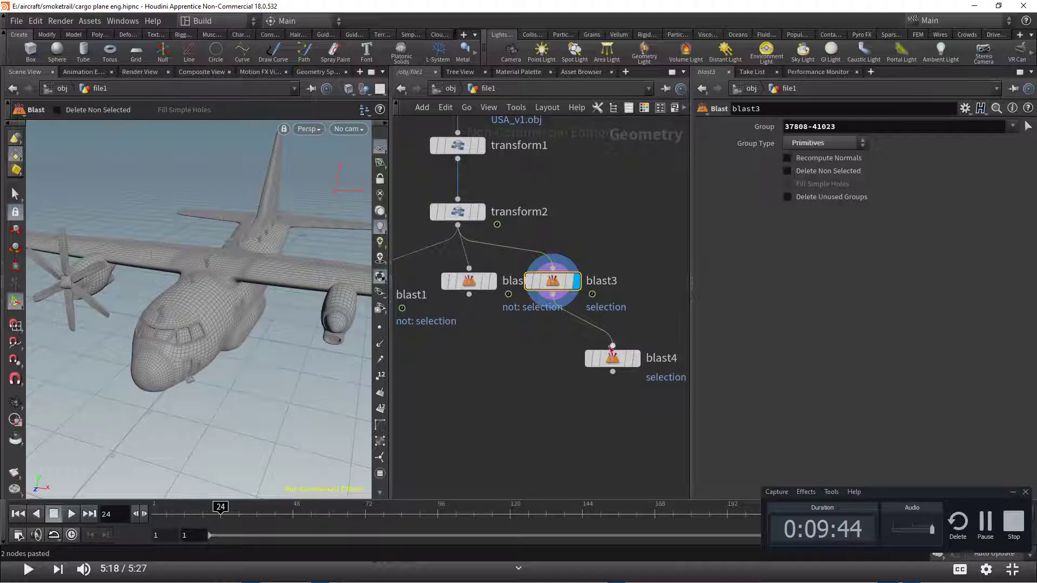
click(609, 359)
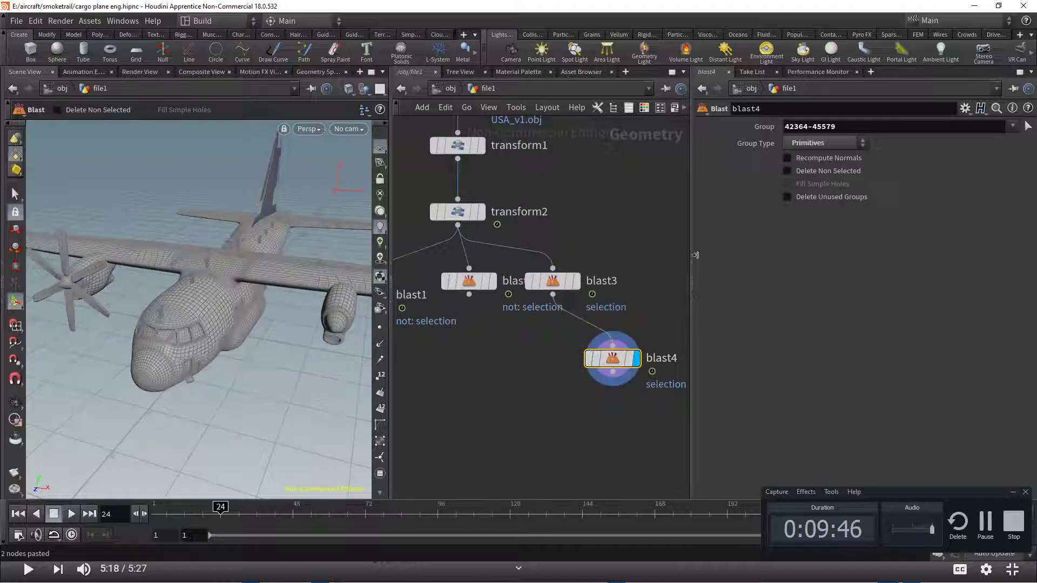
click(815, 172)
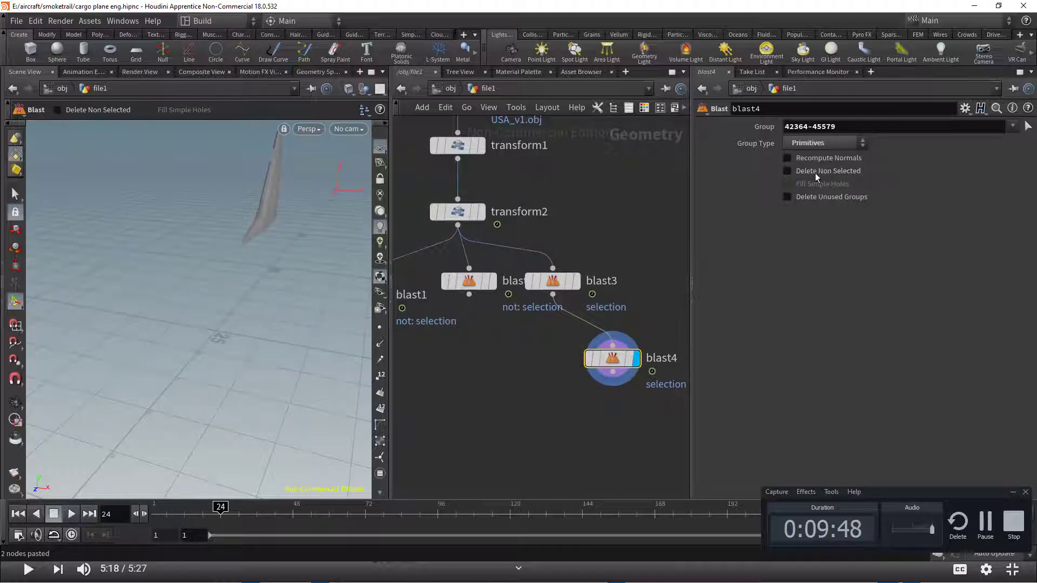
scroll(643, 270, down, 3)
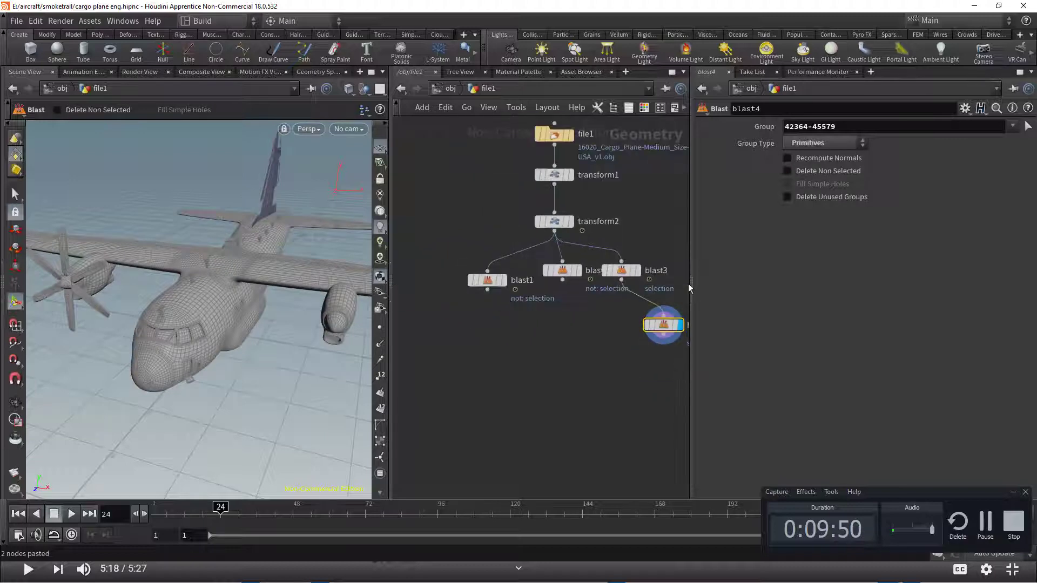
Delete blast3 and blast4, then preview blast1's and blast2's isolated propellers
key(Delete)
key(Delete)
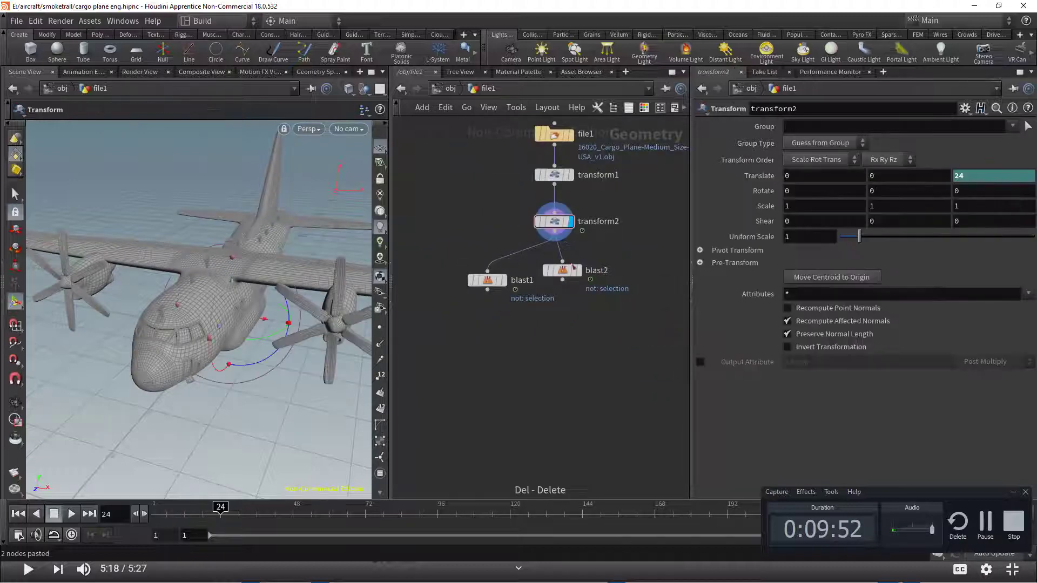
click(493, 282)
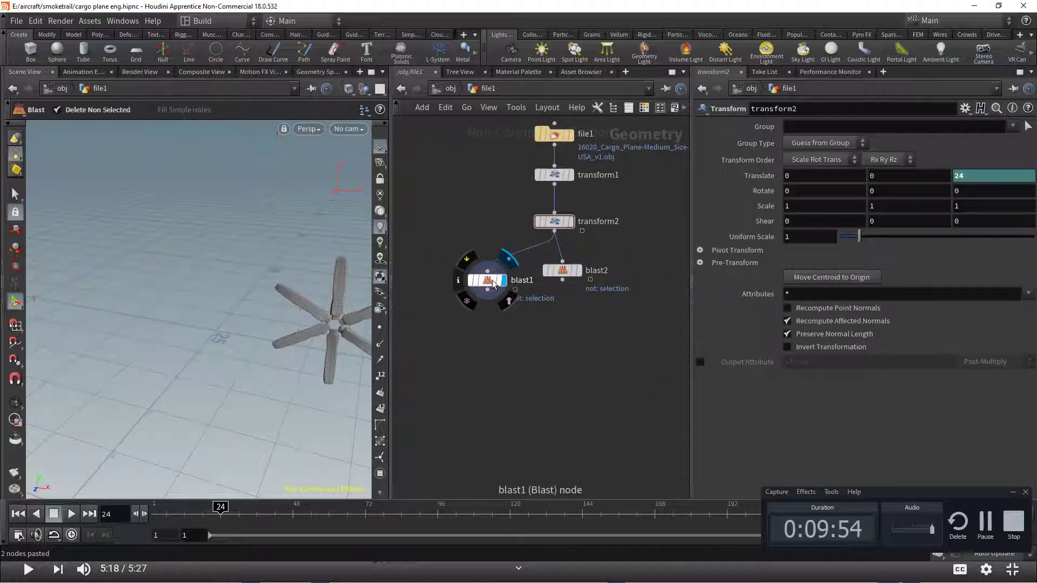
click(493, 282)
click(564, 270)
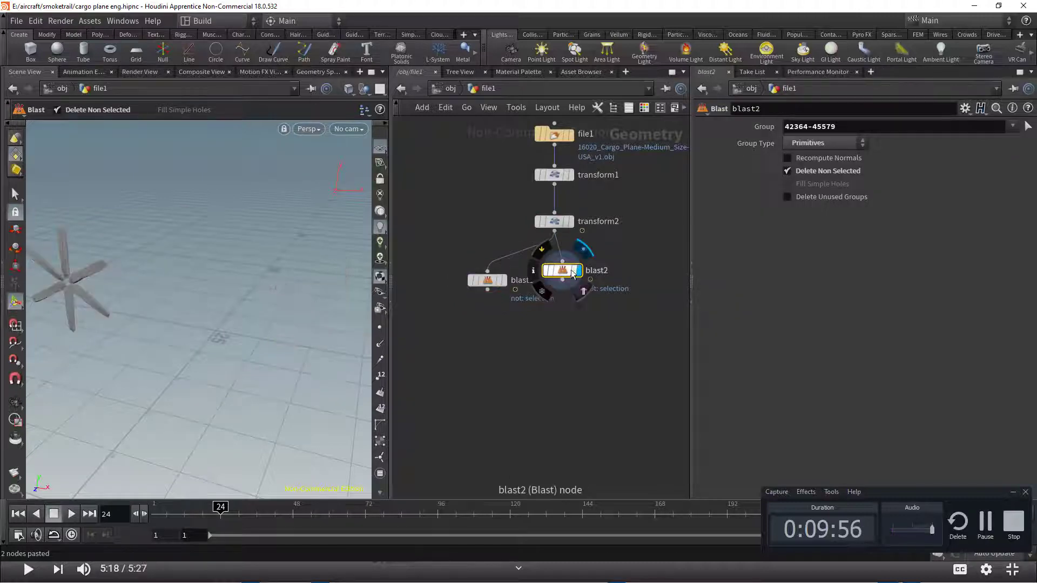
drag(572, 273, 576, 288)
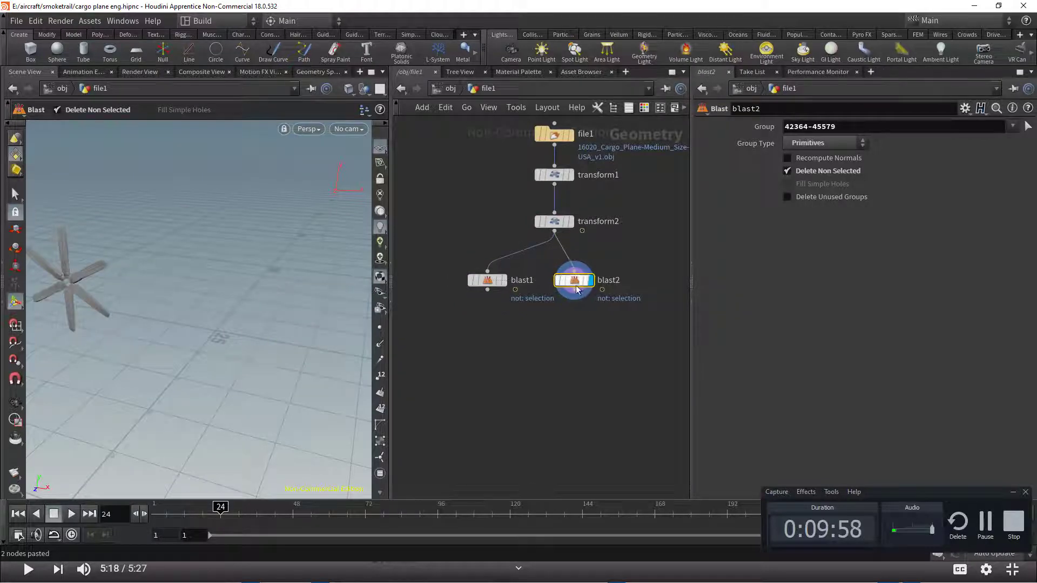
Move blast1 and blast2 together and display transform2's full plane
drag(625, 324, 448, 261)
drag(572, 280, 507, 268)
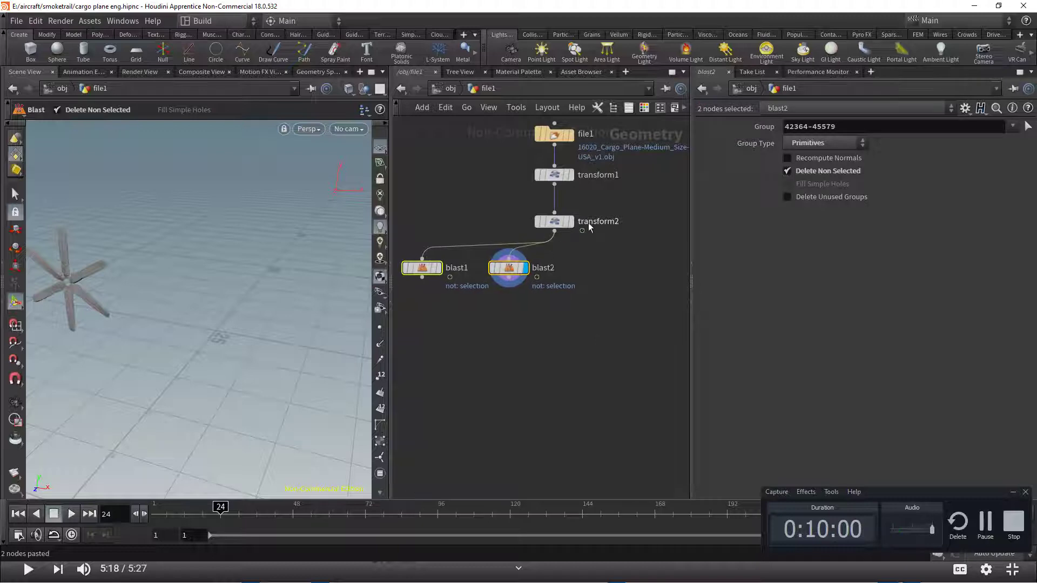
click(571, 223)
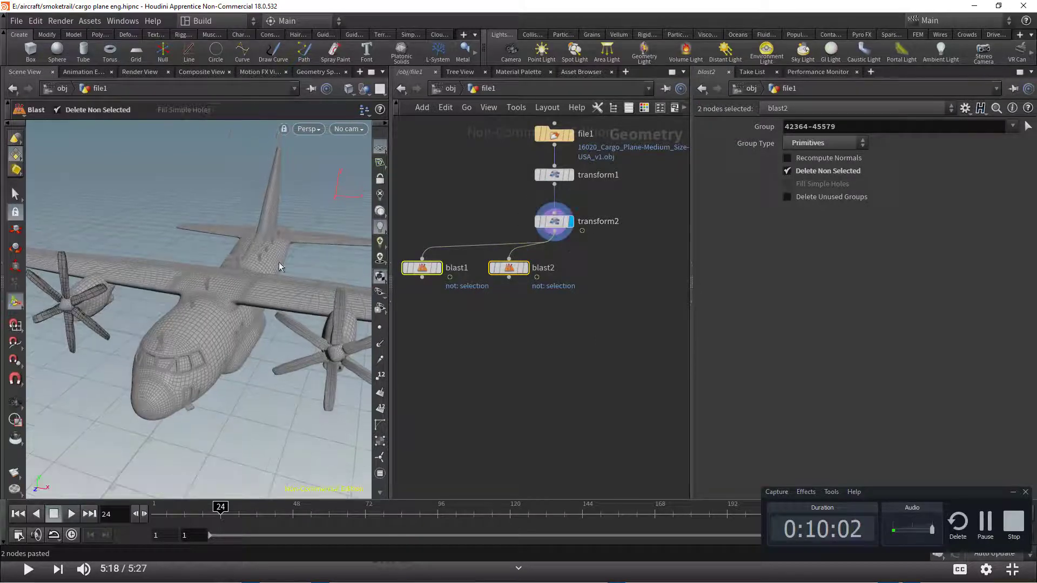
click(15, 194)
key(9)
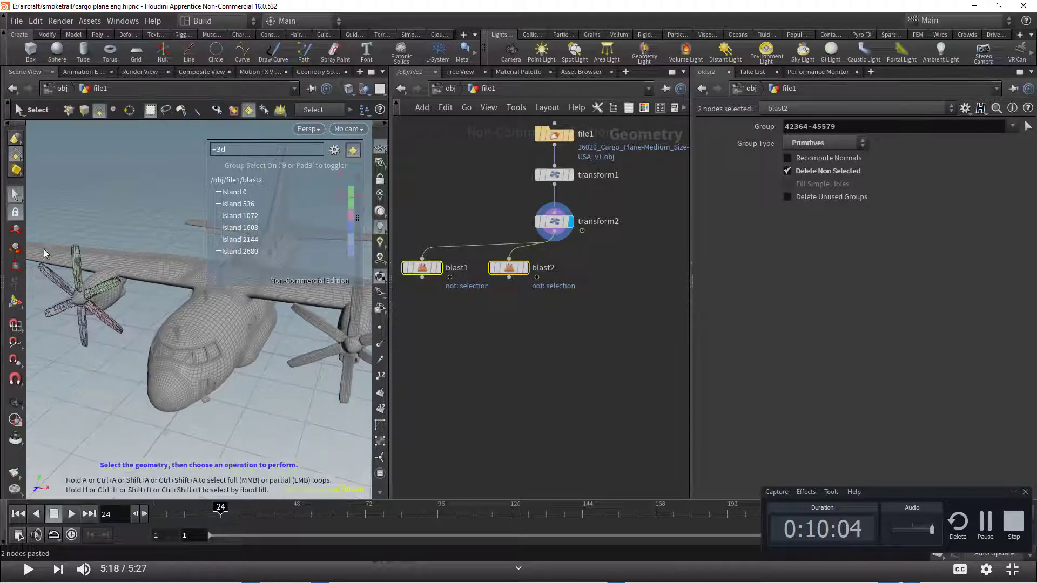
Select a couple of propeller blades and orbit the view toward the propeller
shift+click(79, 255)
shift+click(105, 291)
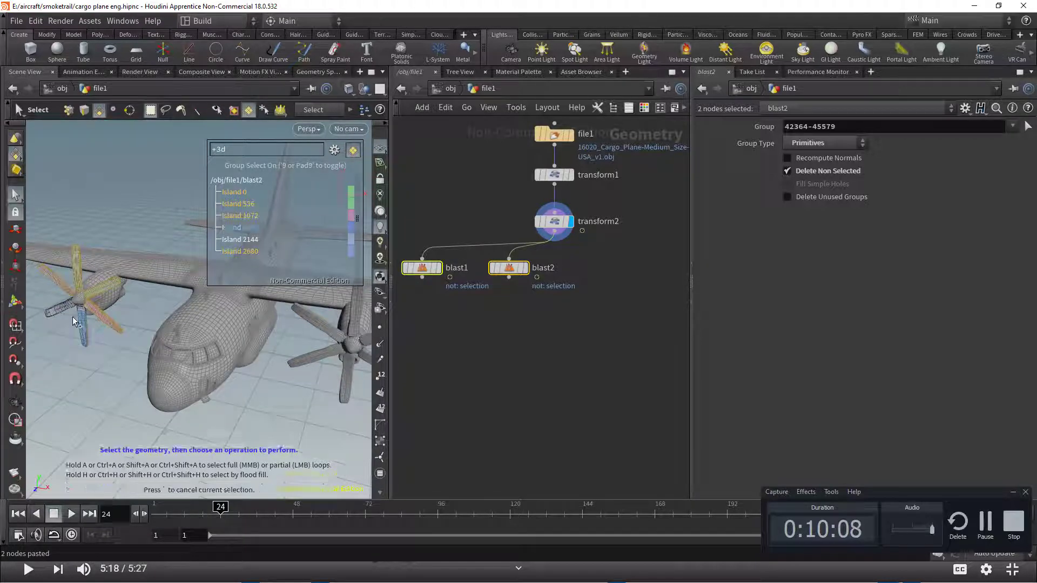
drag(75, 322, 144, 328)
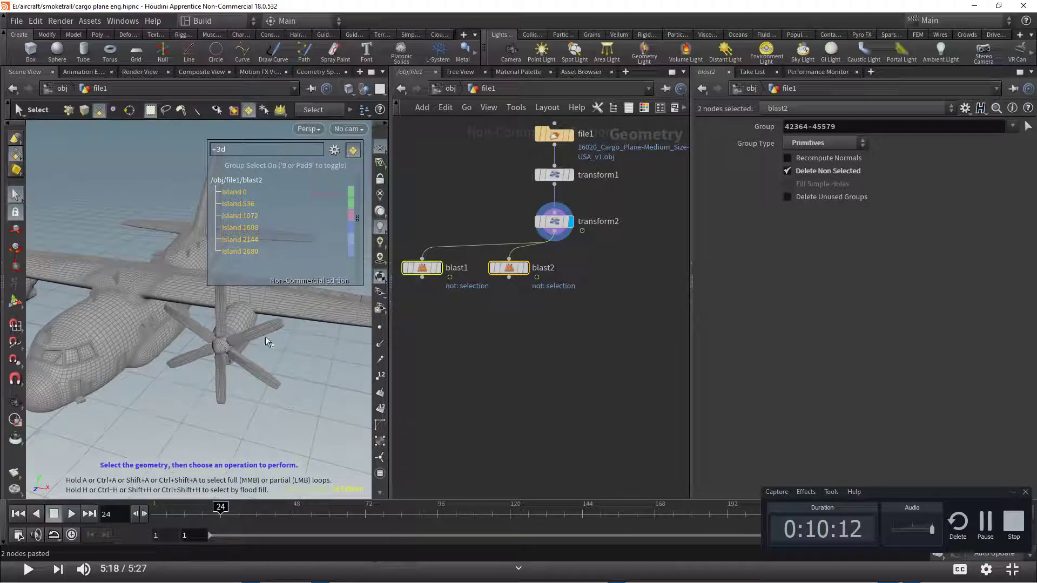
mouse_move(268, 337)
mouse_down()
mouse_move(226, 378)
mouse_move(266, 363)
mouse_up()
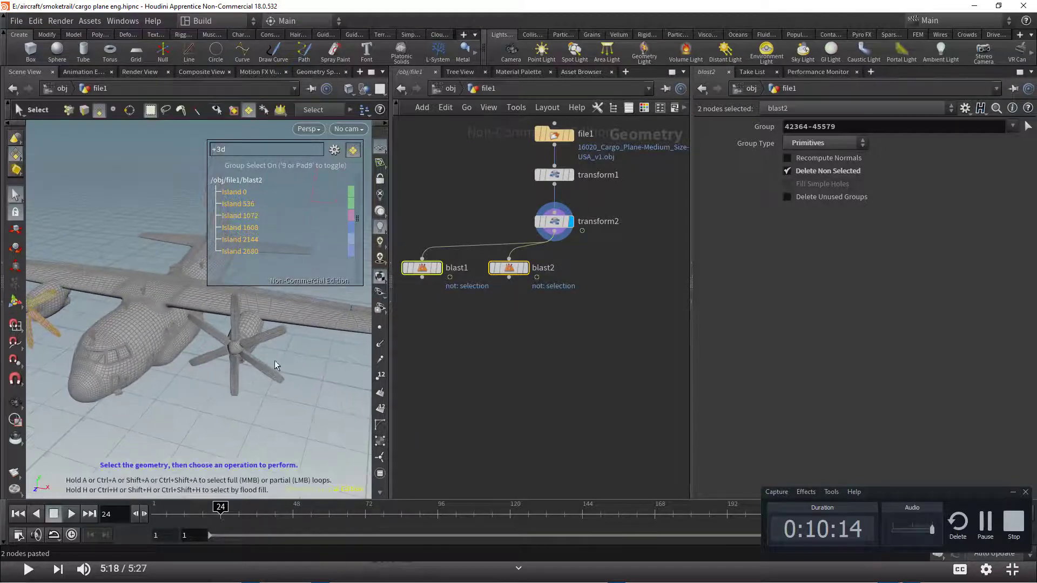
Select six propeller blade islands for blast2's group
key(Return)
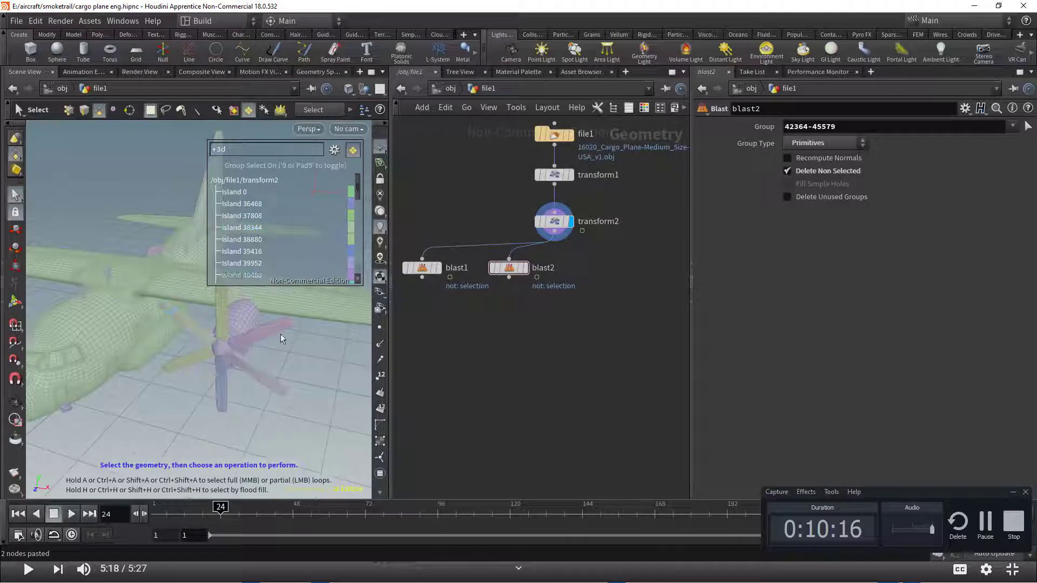
click(278, 328)
shift+click(270, 380)
shift+click(220, 381)
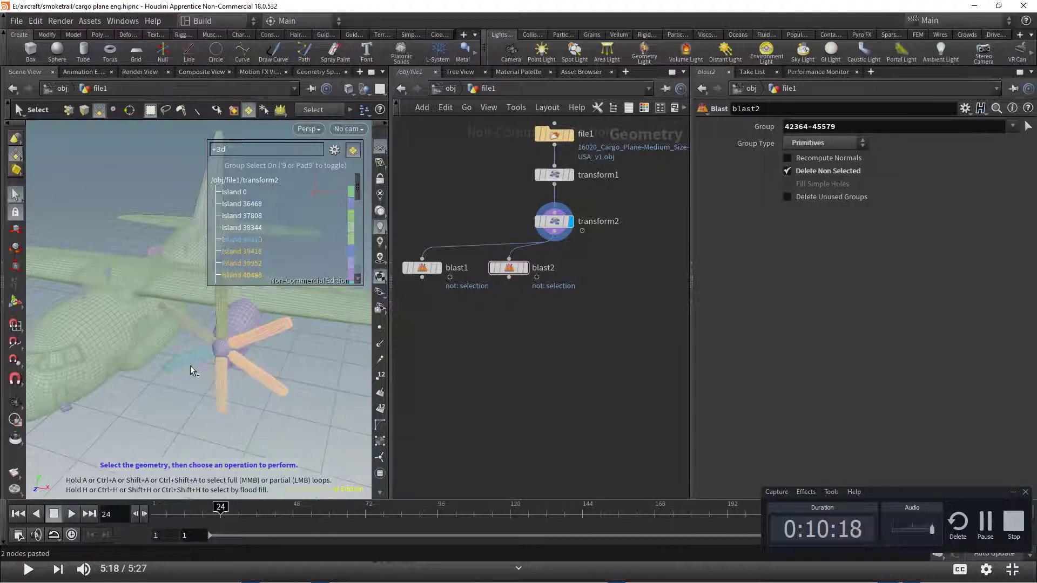
shift+click(190, 365)
shift+click(189, 332)
shift+click(222, 302)
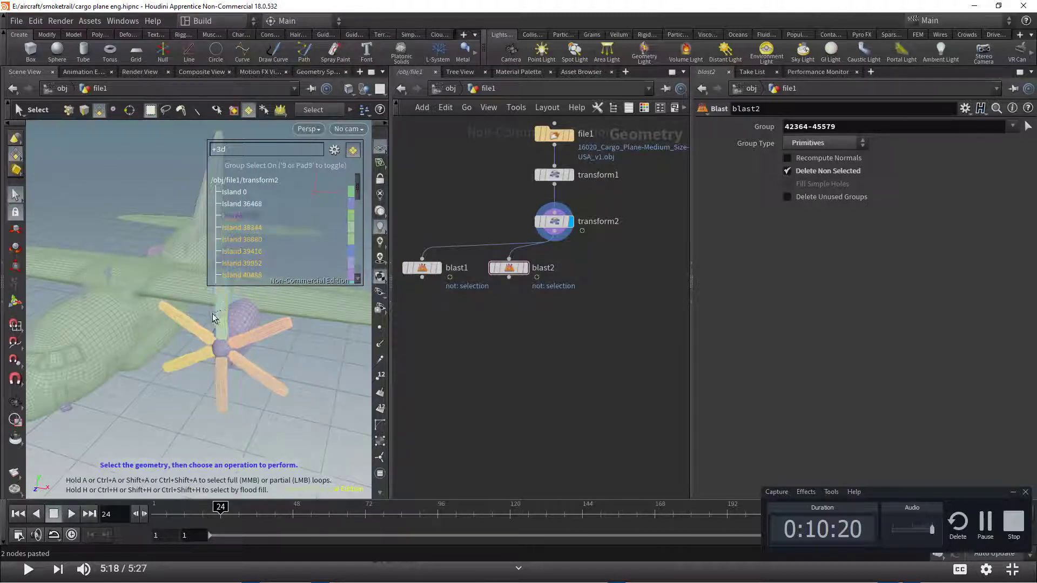
Reorbit and select the five blade islands of the second propeller
key(space)
drag(148, 266, 196, 314)
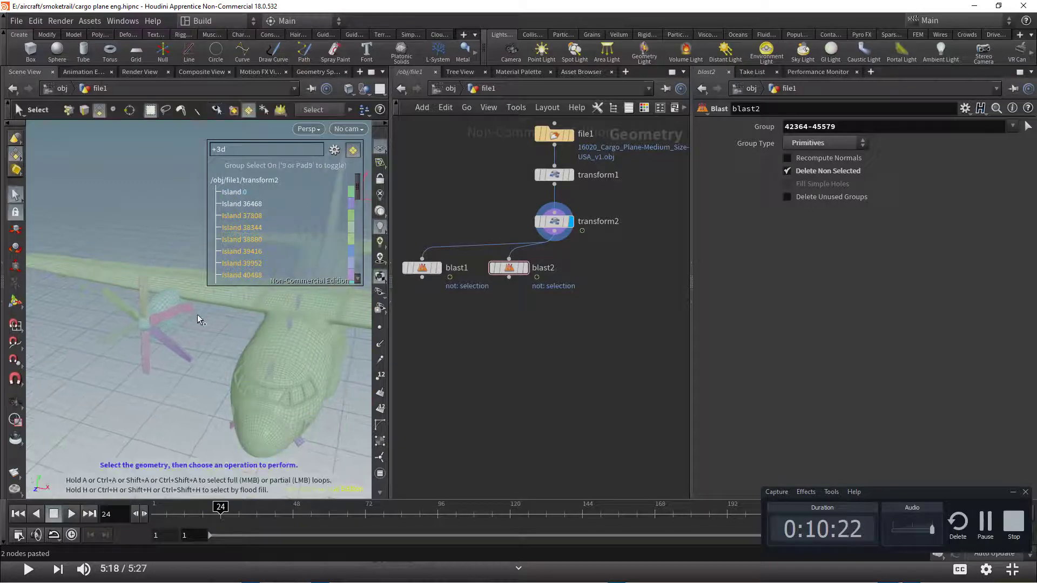
shift+click(186, 309)
shift+click(180, 345)
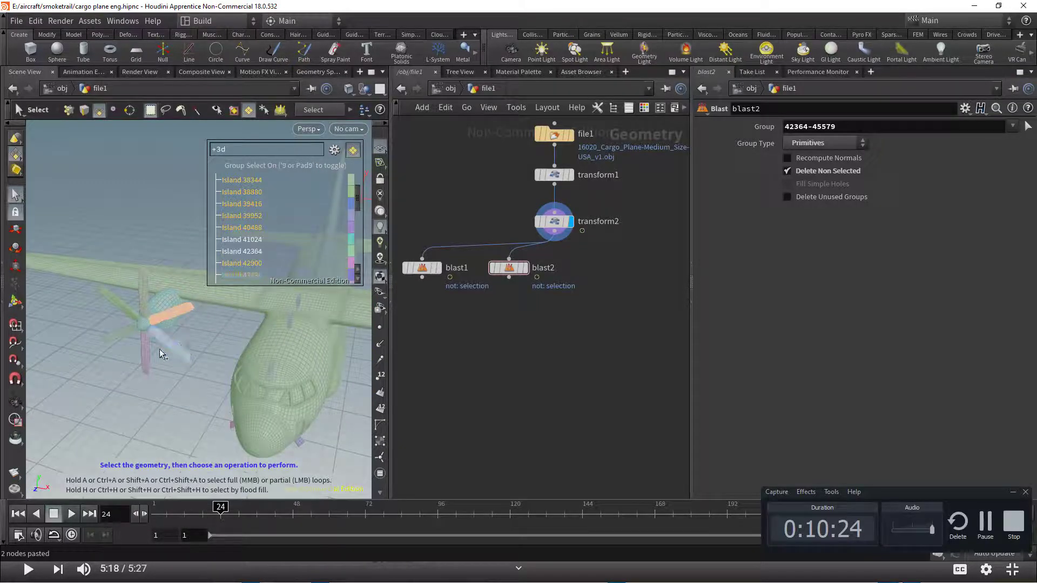
shift+click(149, 349)
shift+click(118, 339)
shift+click(121, 304)
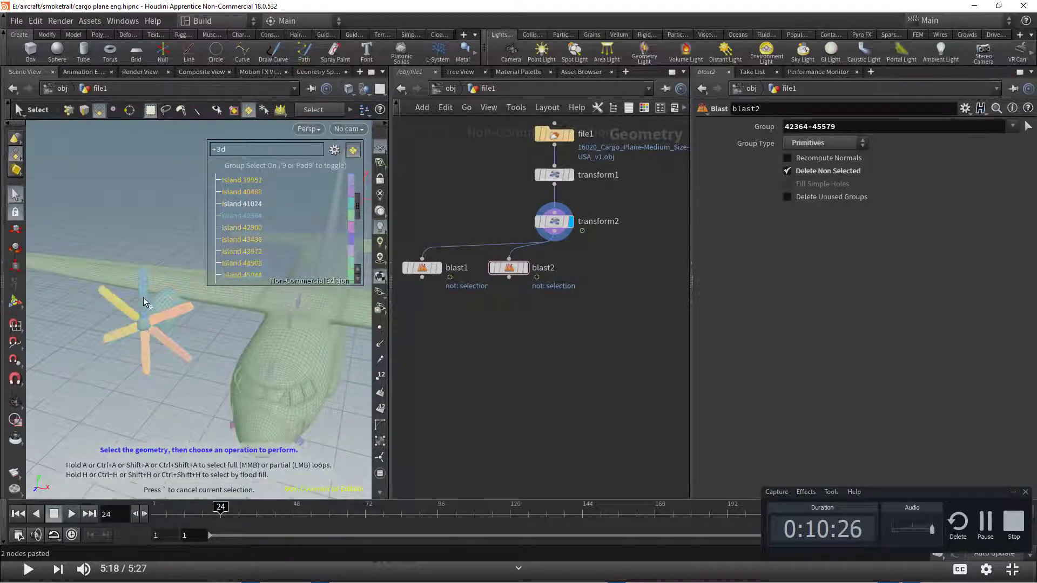
key(Tab)
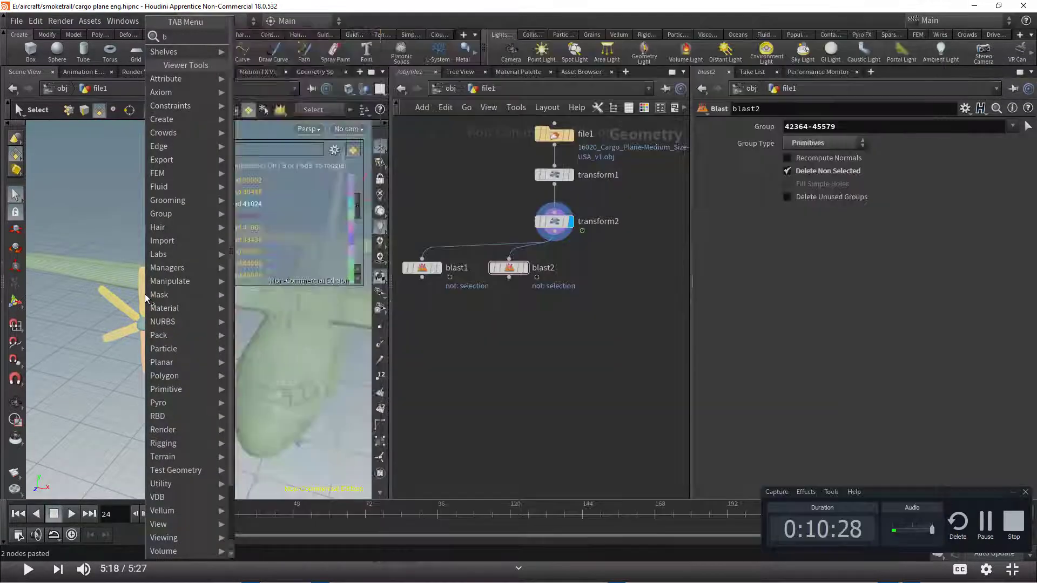
text(blast)
key(Return)
key(Return)
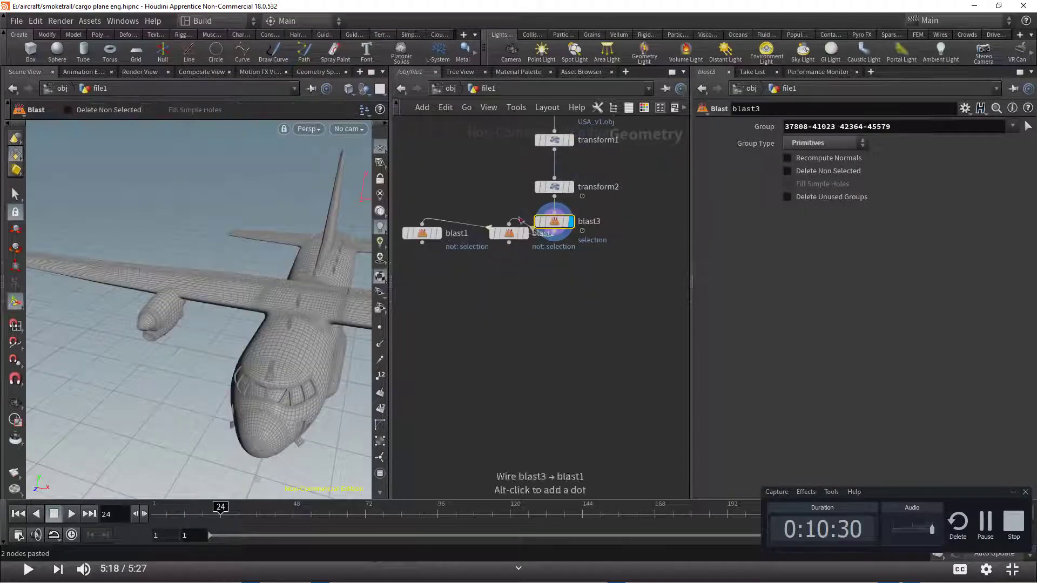
drag(523, 241, 525, 292)
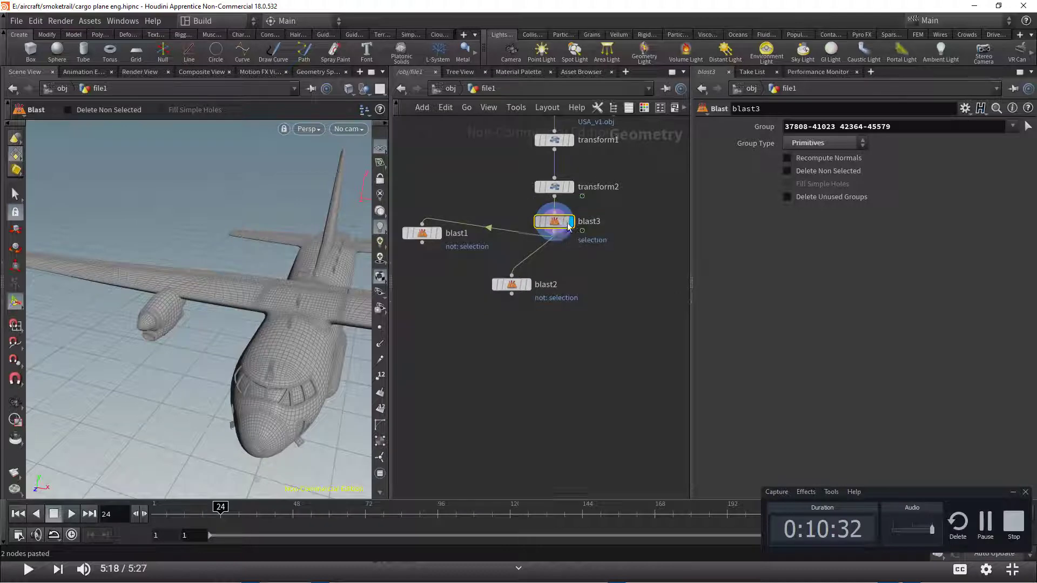
drag(554, 221, 582, 220)
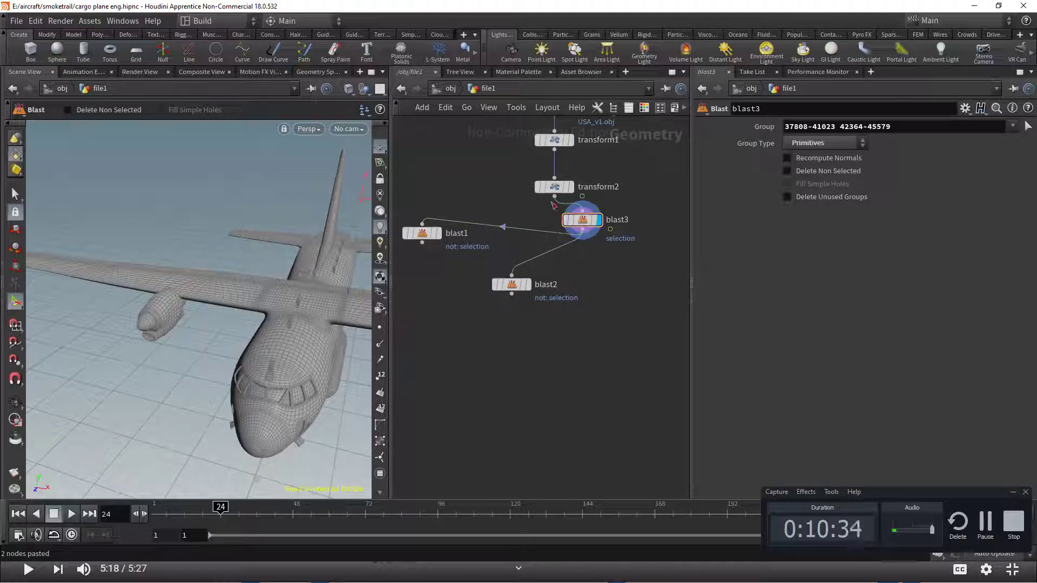
Rewire blast1 and blast2 directly to transform2 and auto-layout the network
click(533, 231)
drag(523, 212, 549, 260)
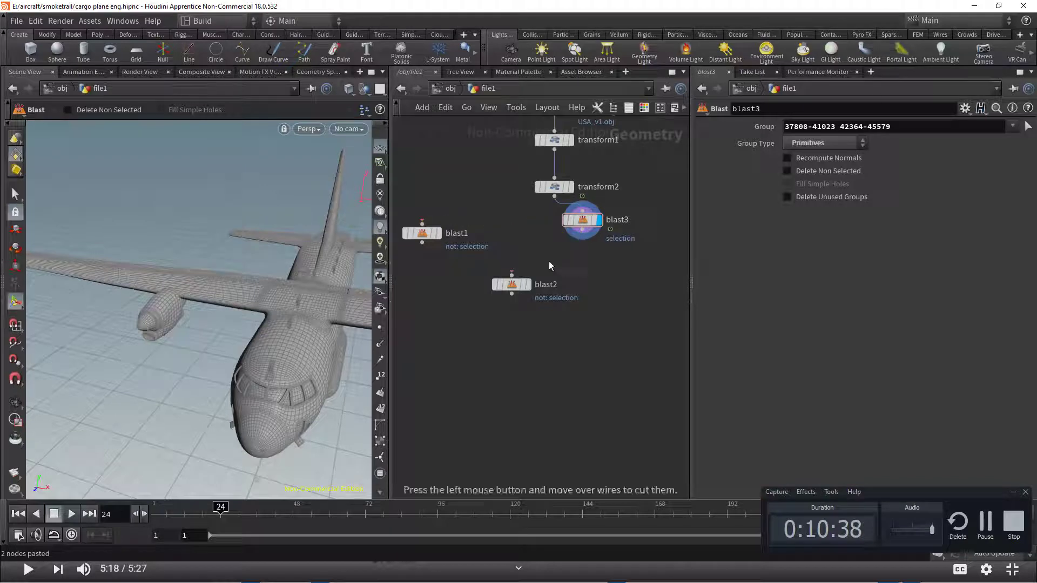
click(421, 223)
click(554, 198)
click(512, 274)
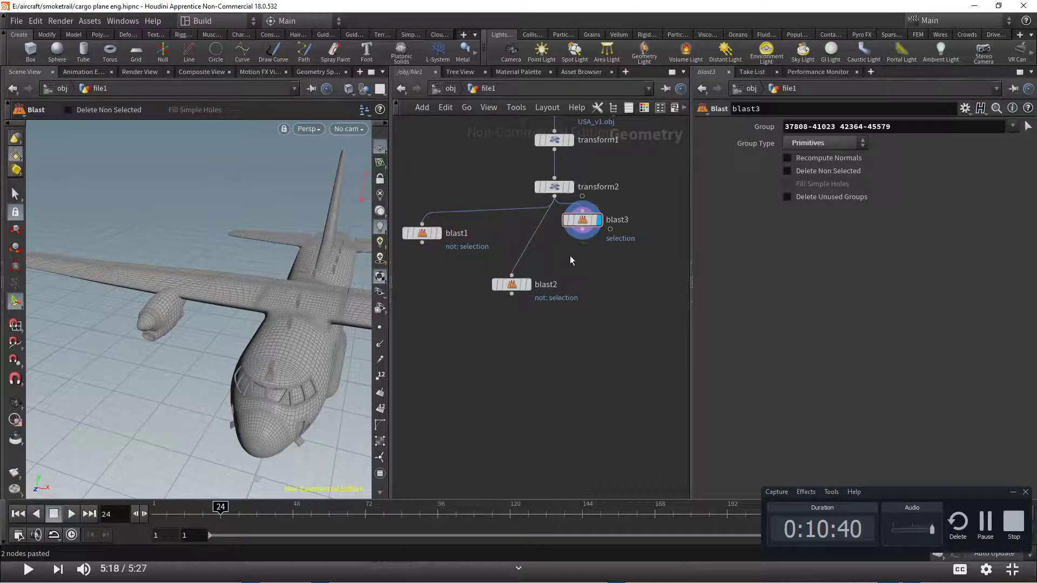
key(l)
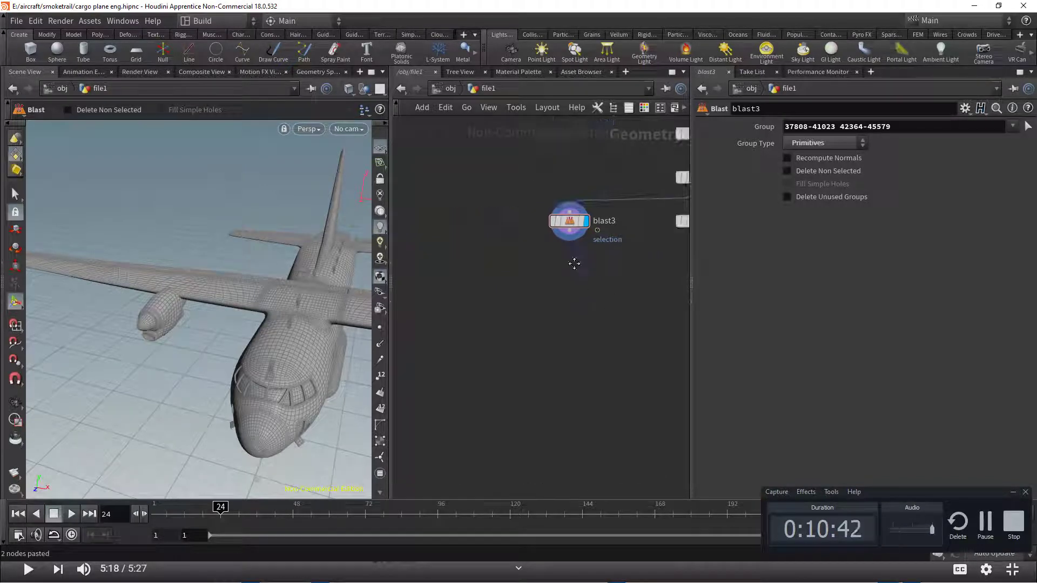
Display blast1 and then blast2 to check each isolated propeller
scroll(520, 309, down, 3)
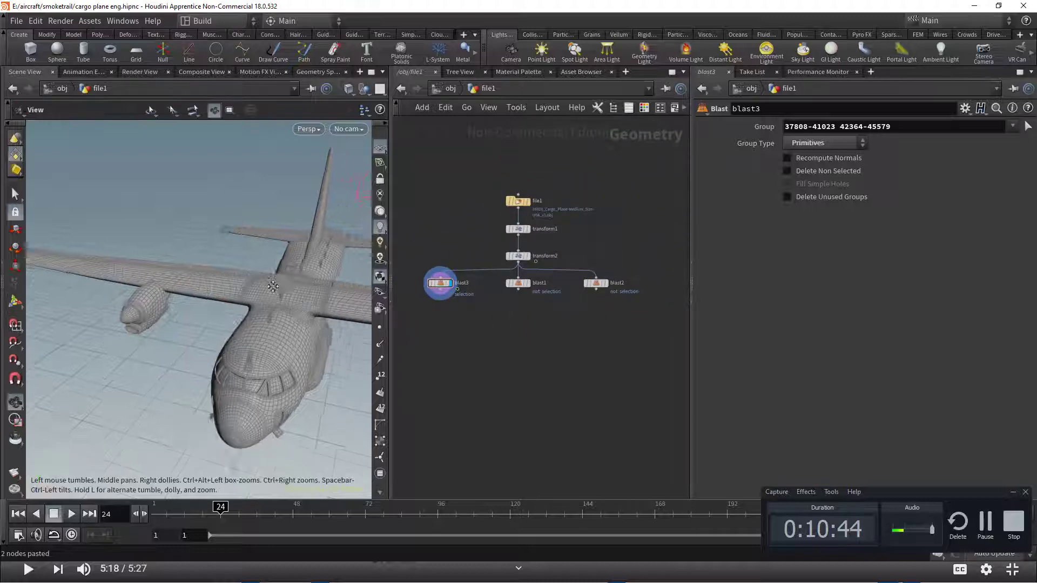
click(518, 283)
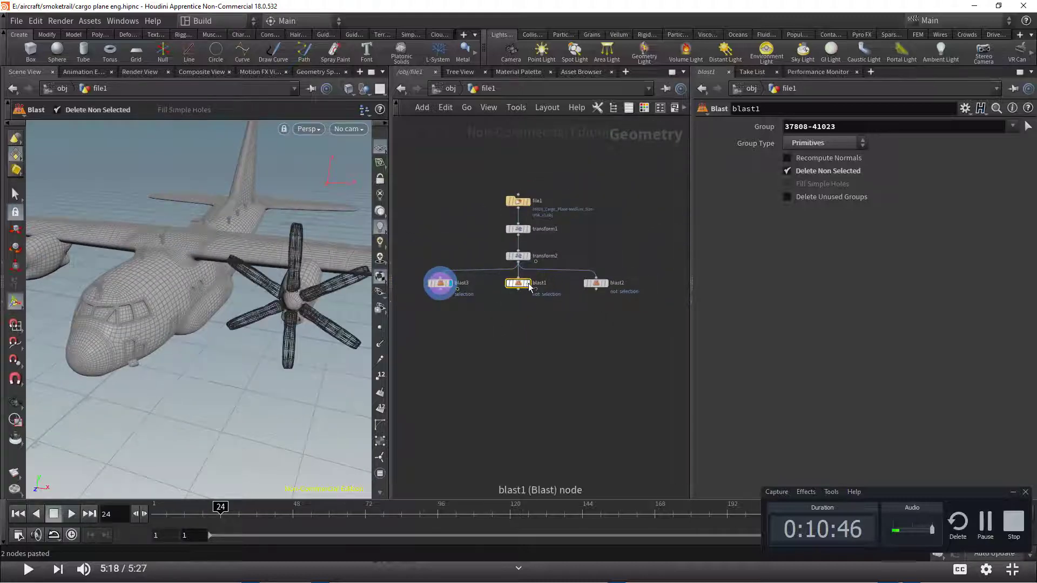
click(528, 283)
click(606, 282)
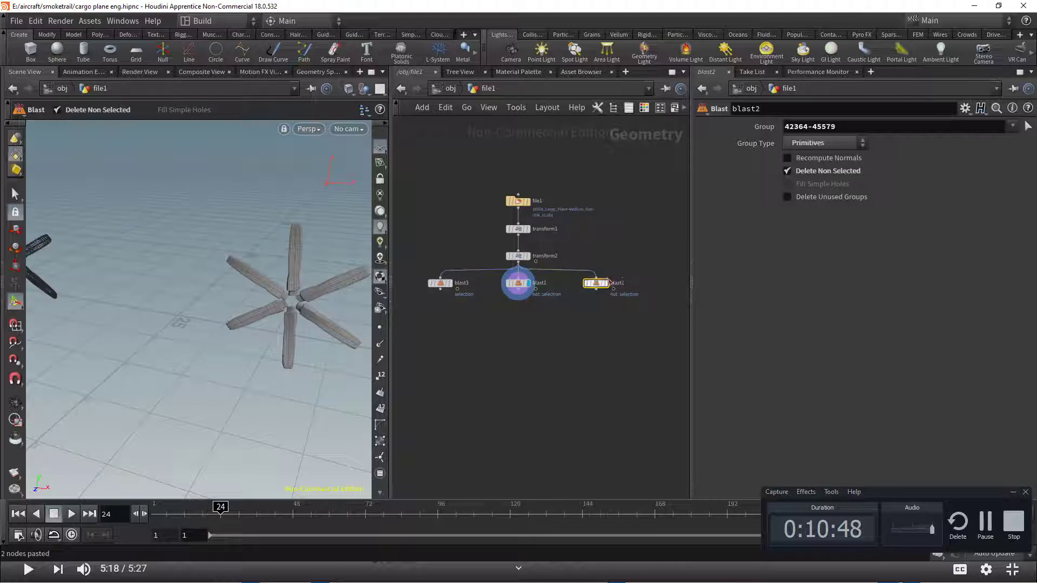
click(606, 283)
mouse_move(516, 319)
middle_down()
mouse_move(570, 319)
mouse_move(536, 336)
middle_up()
middle_drag(139, 266, 287, 266)
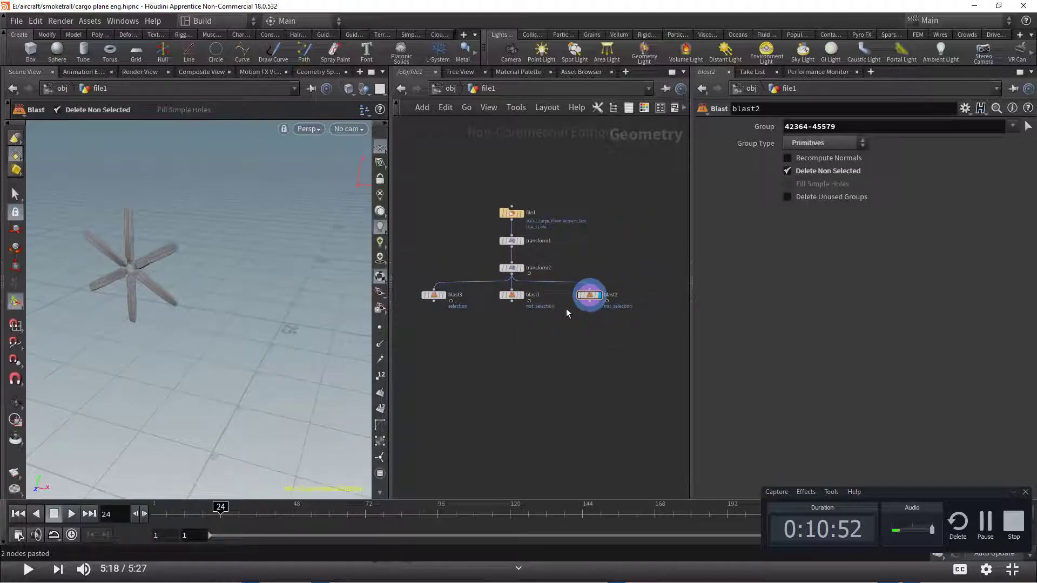
key(Tab)
Add transform3 below blast2 and display its output
text(tr)
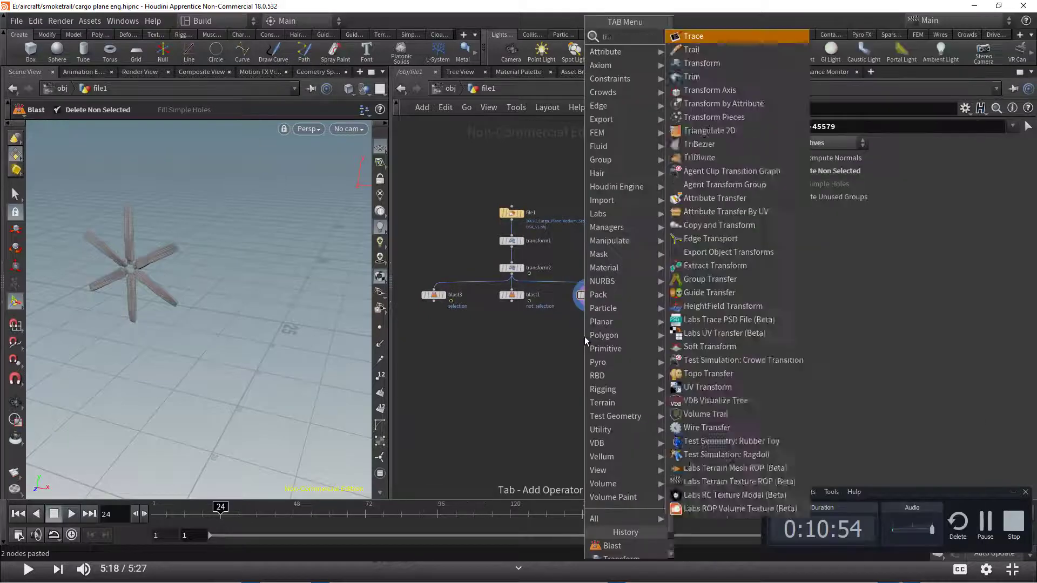
text(an)
key(Return)
click(584, 336)
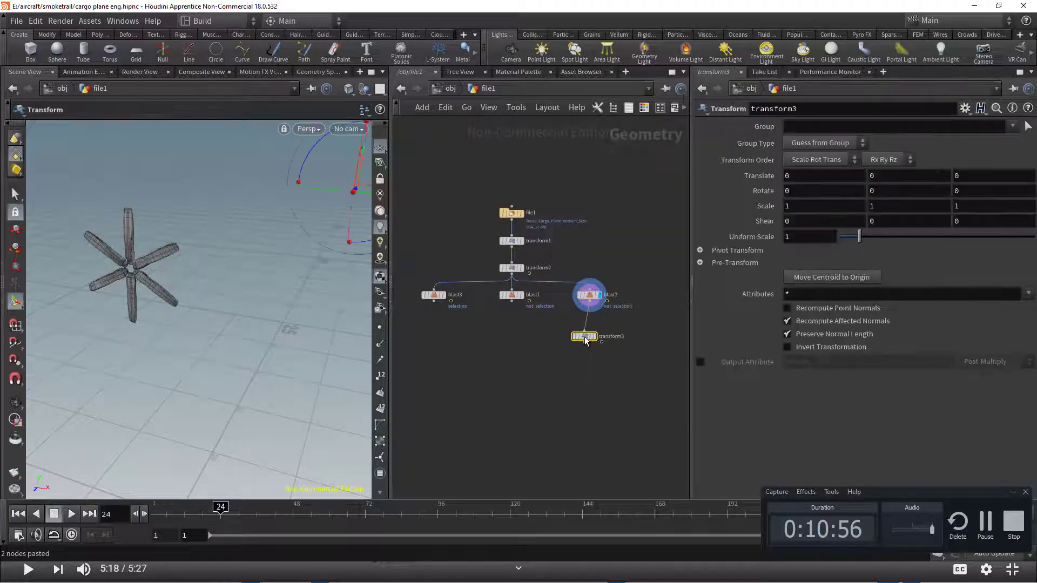
click(598, 348)
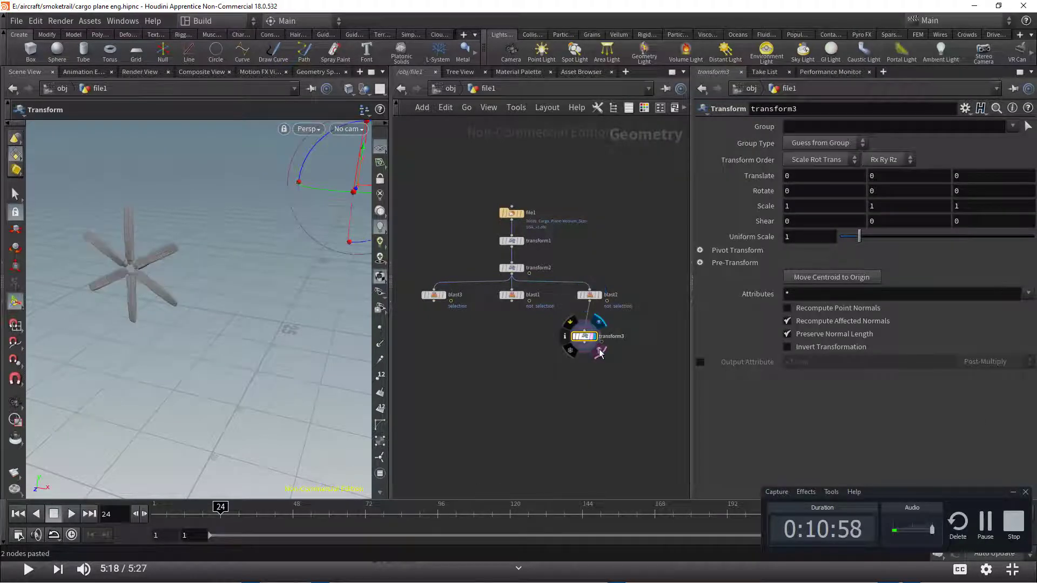
key(Escape)
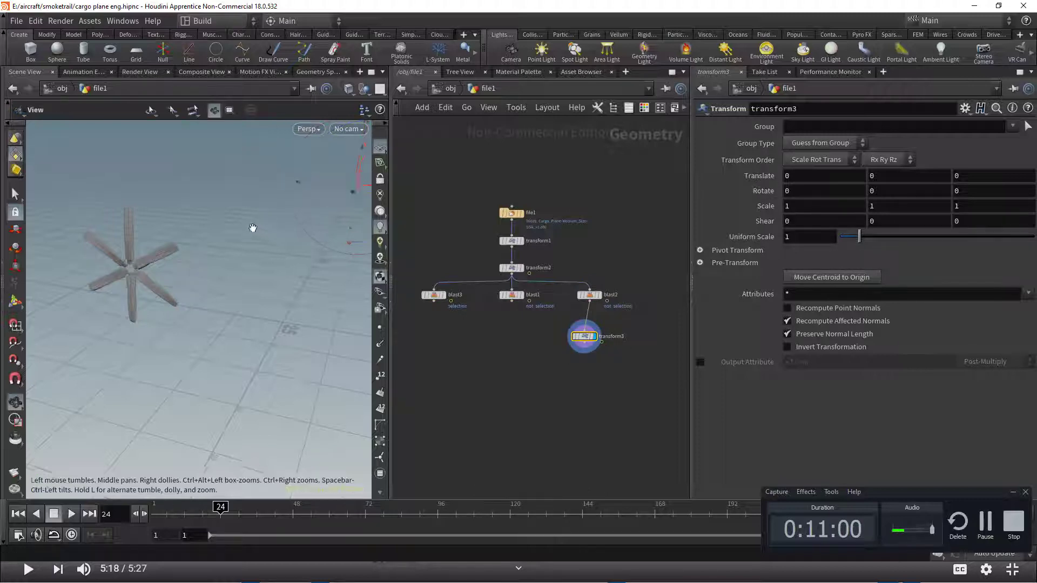
key(Return)
drag(133, 270, 234, 247)
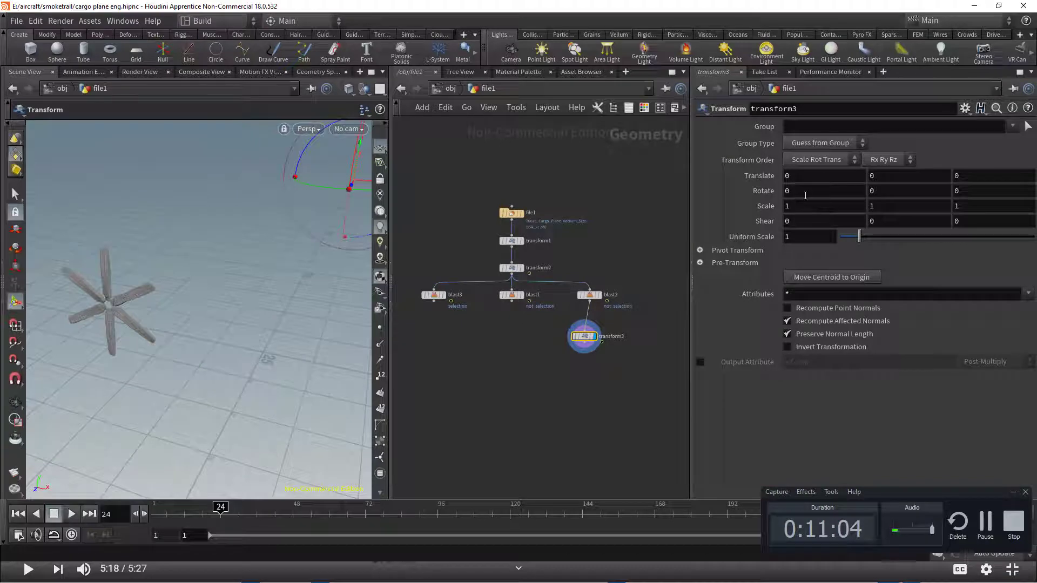
Test transform3's scale and rotate values, then revert rotation to 0
mouse_move(800, 193)
middle_down()
mouse_move(842, 193)
mouse_move(824, 188)
middle_up()
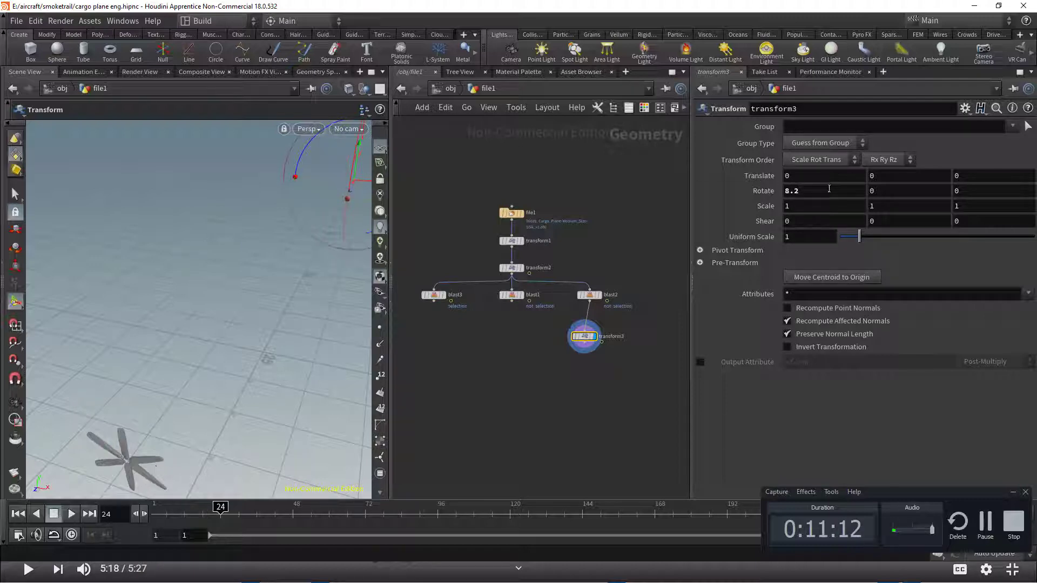
click(830, 191)
text(0)
key(Return)
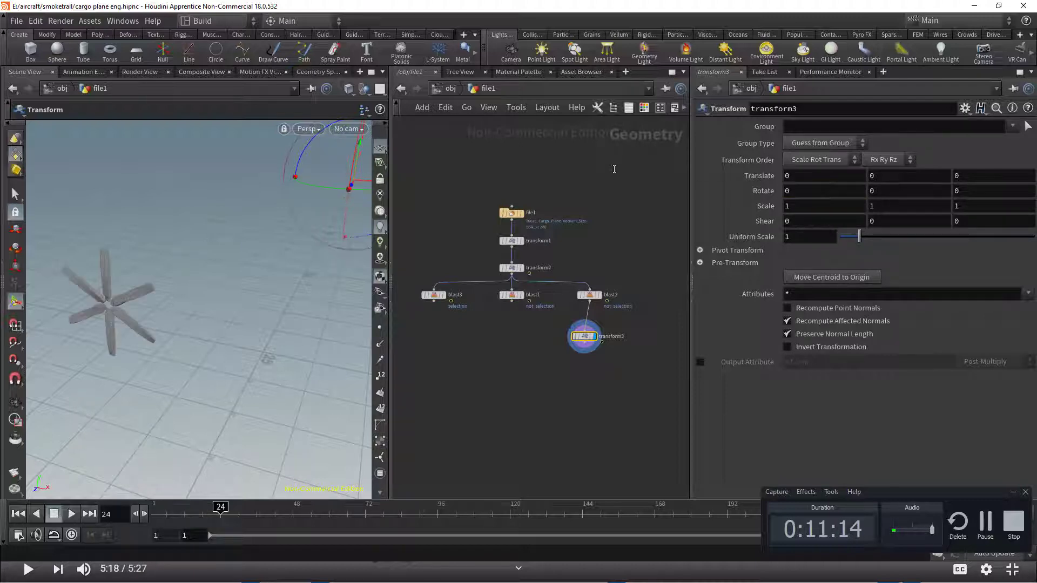
mouse_move(891, 190)
middle_down()
mouse_move(56, 193)
mouse_move(891, 190)
middle_up()
mouse_move(968, 188)
middle_down()
mouse_move(596, 264)
mouse_move(605, 264)
middle_up()
key(ctrl+z)
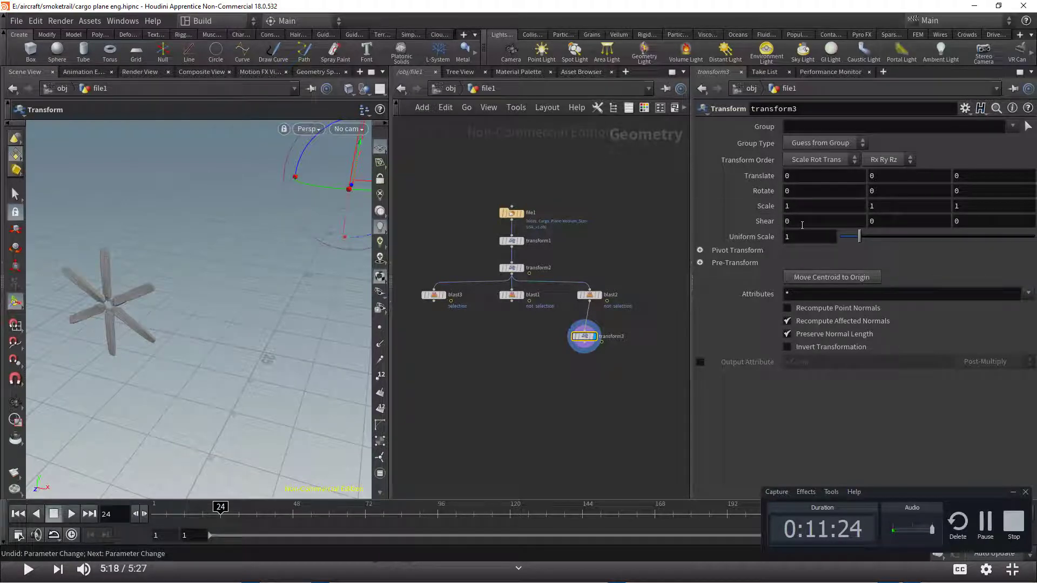
Set transform3's Pivot Translate X to the centroid expression $CEX
click(699, 251)
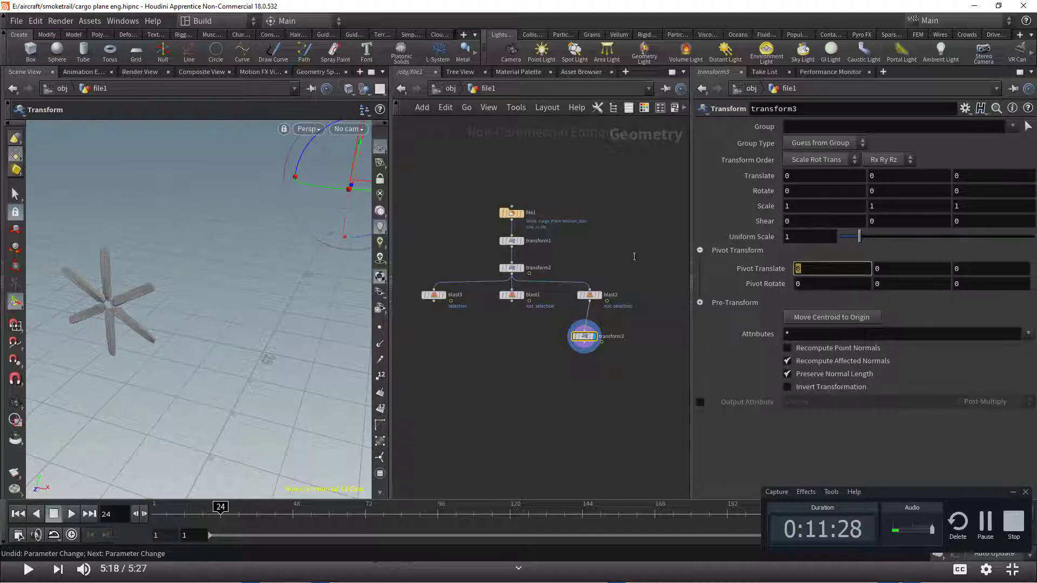
text(CEX)
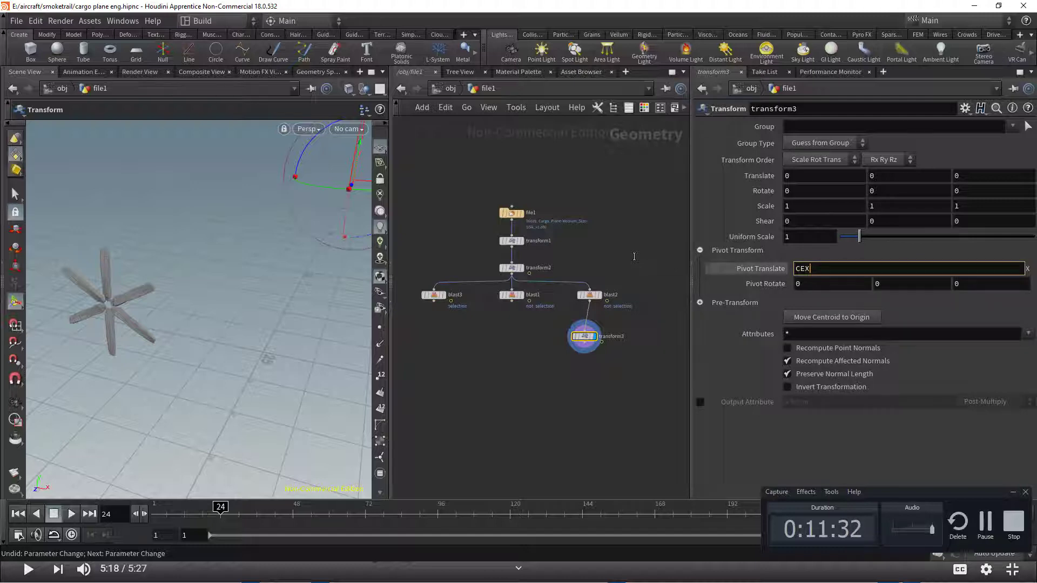
key(Tab)
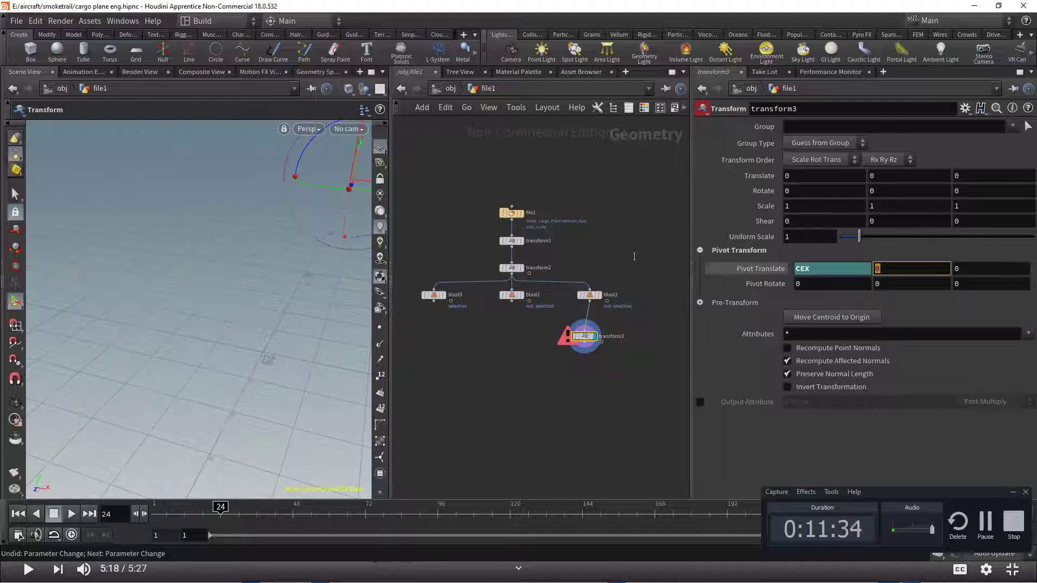
click(824, 264)
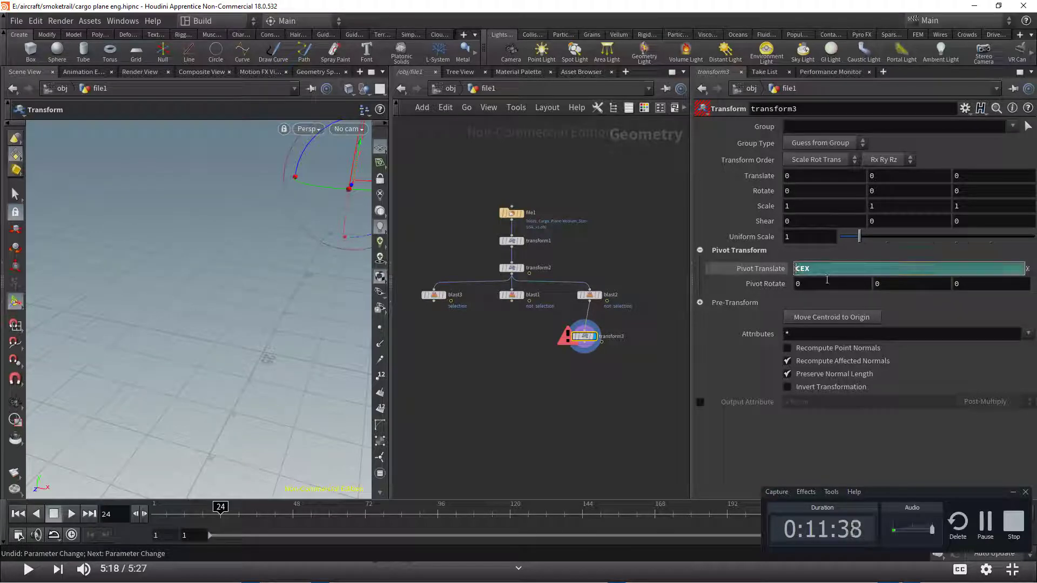
text($)
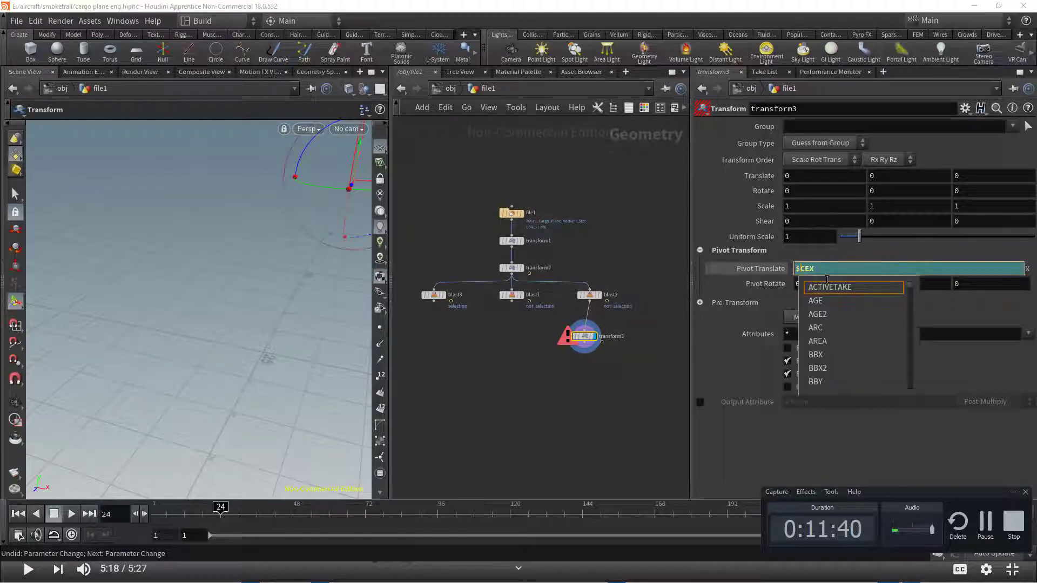
key(Return)
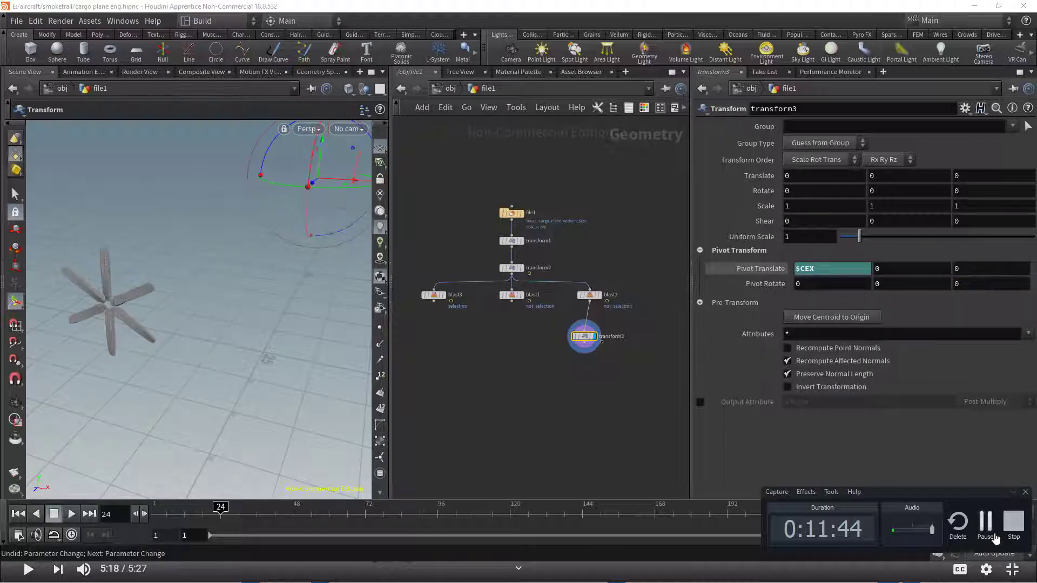
Set the Pivot Translate Y and Z fields to $CEY and $CEZ
click(706, 272)
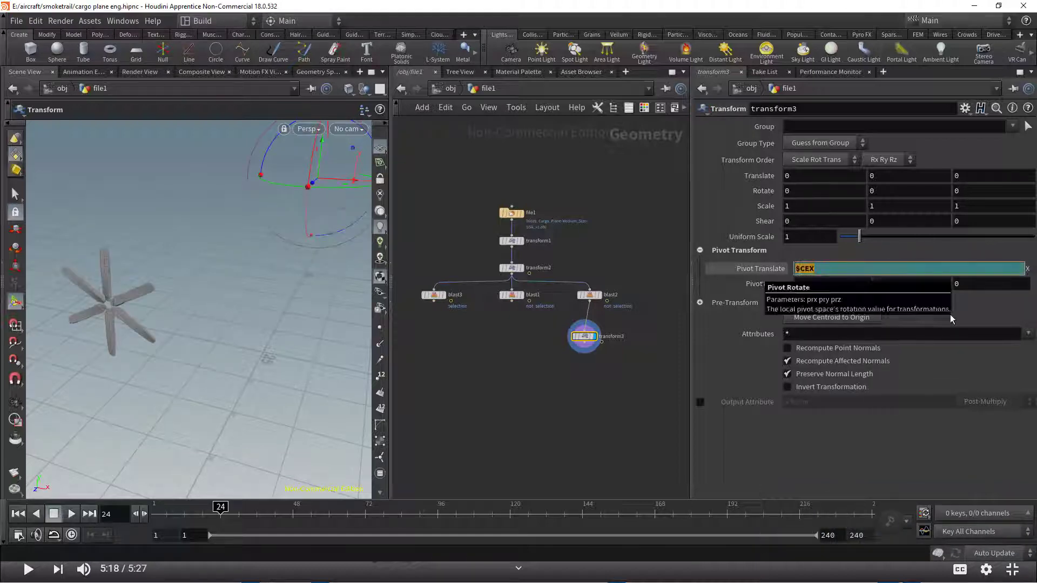
key(Tab)
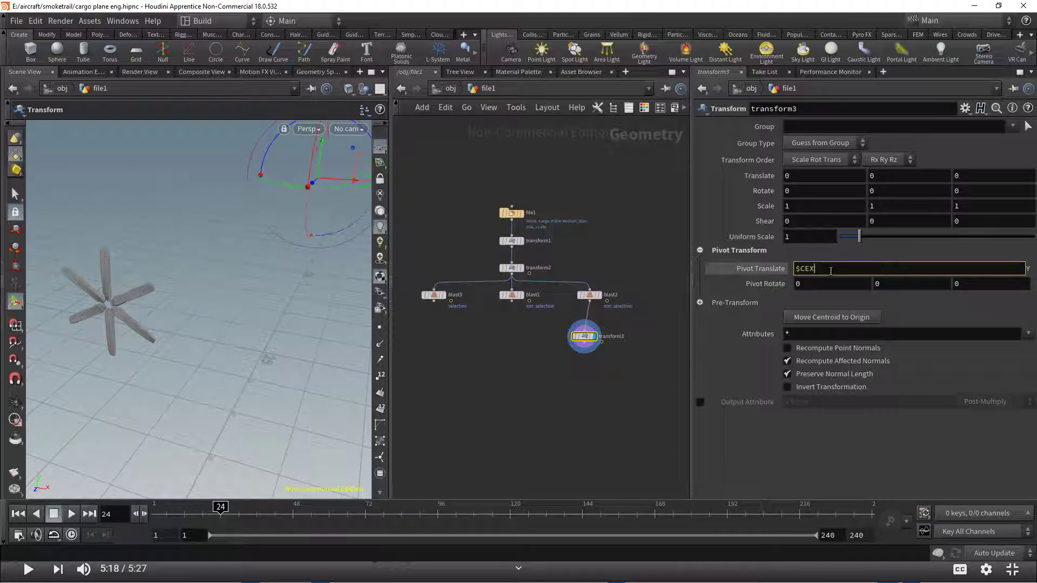
key(BackSpace)
text(Y)
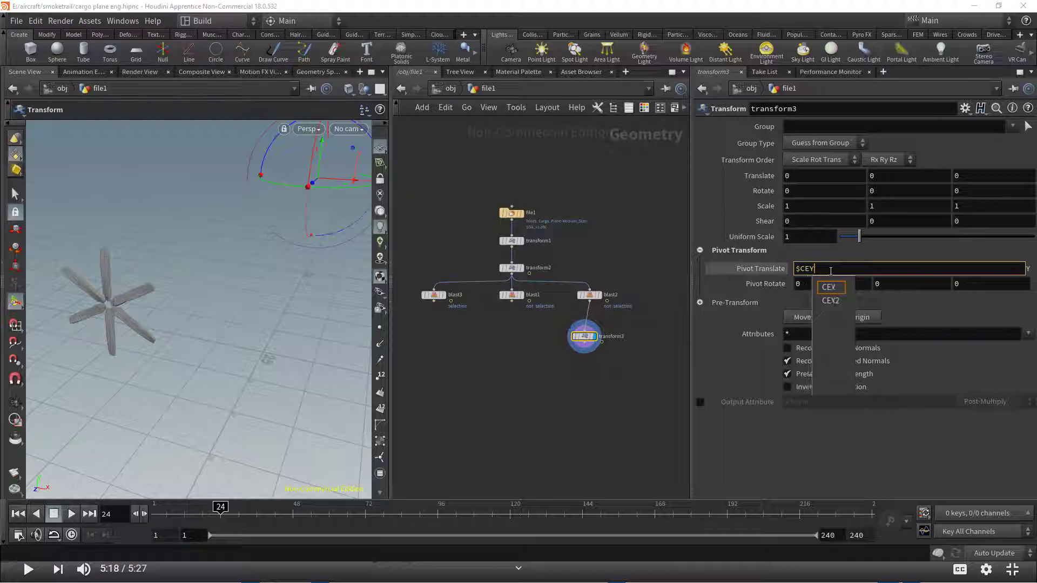
key(Tab)
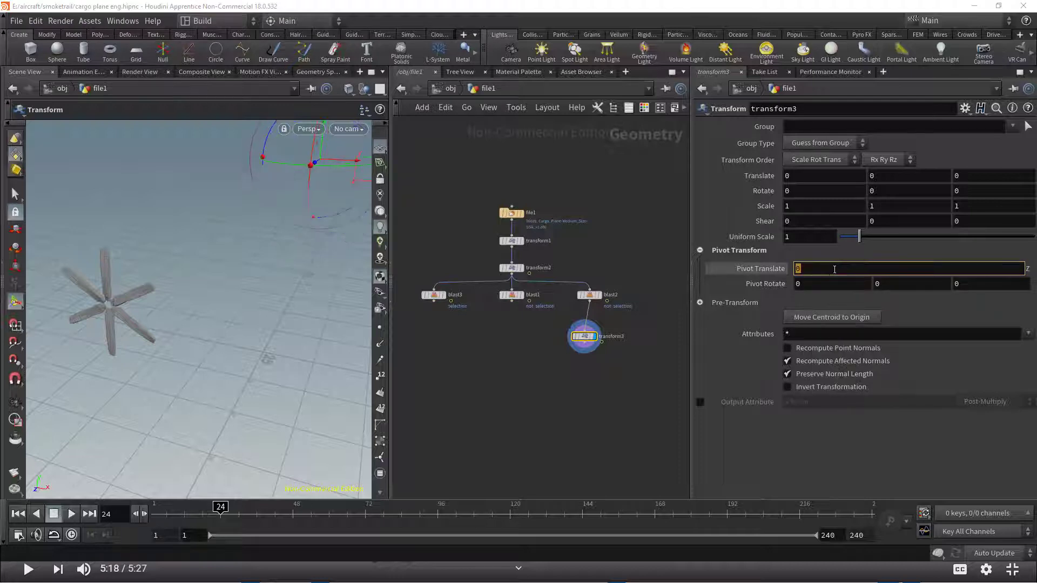
text($CEX)
key(BackSpace)
text(Z)
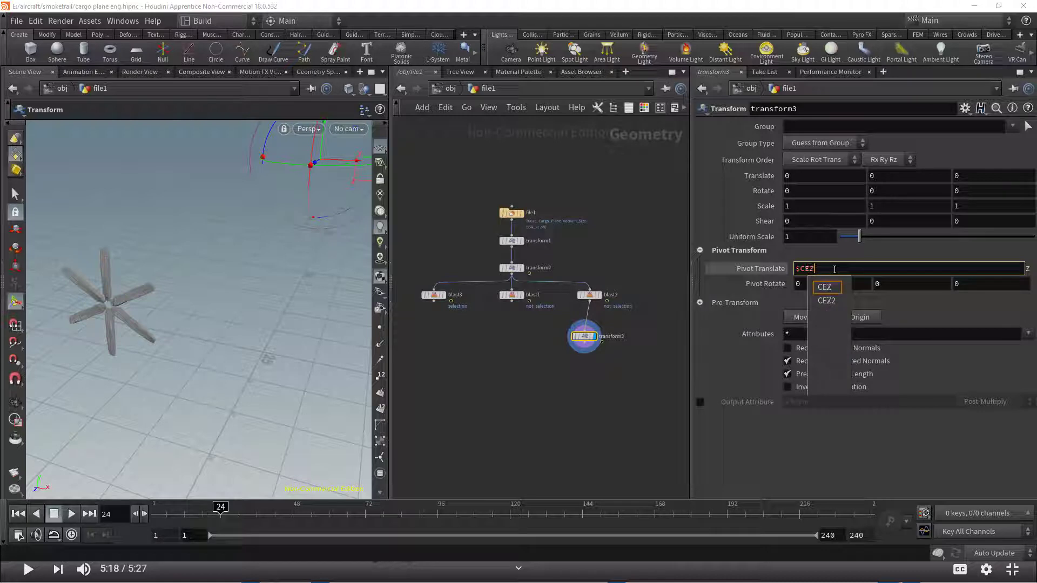
key(Return)
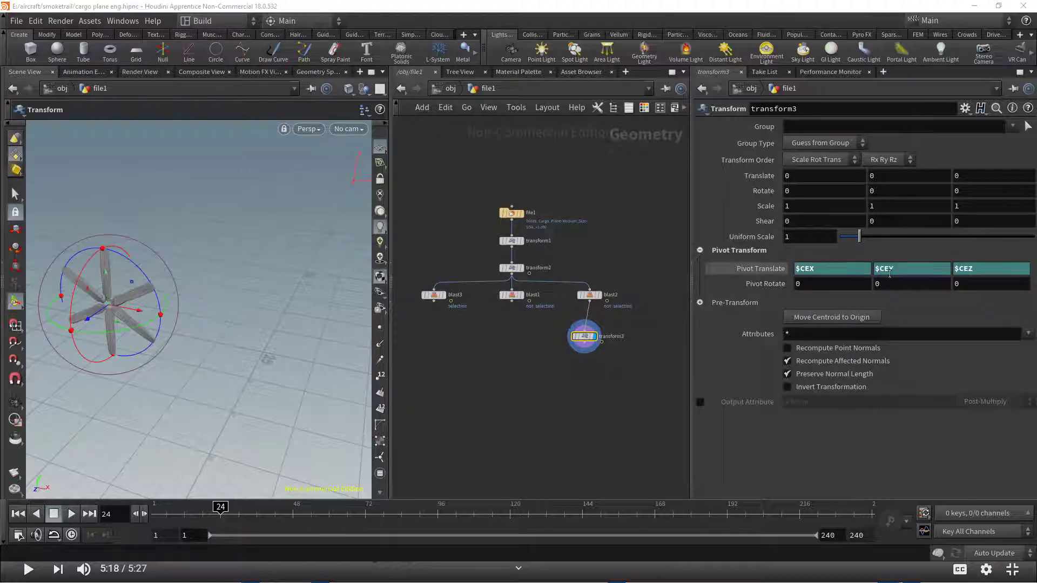
Frame the propeller and set transform3's Rotate Z to the expression $F*100
key(space+f)
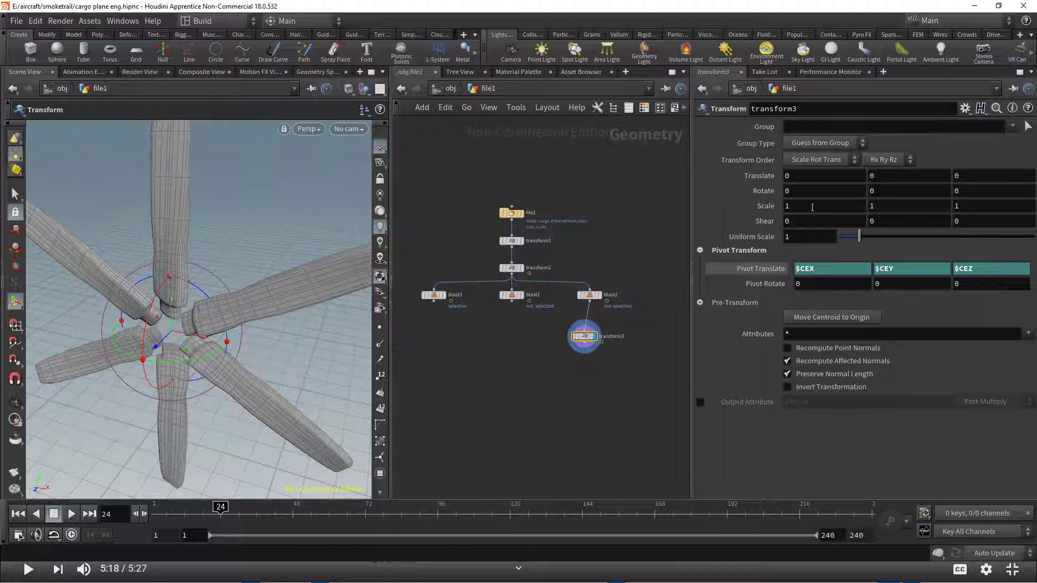
mouse_move(796, 197)
middle_down()
mouse_move(876, 207)
mouse_move(893, 188)
middle_up()
key(ctrl+z)
mouse_move(969, 191)
middle_down()
mouse_move(988, 179)
mouse_move(957, 178)
middle_up()
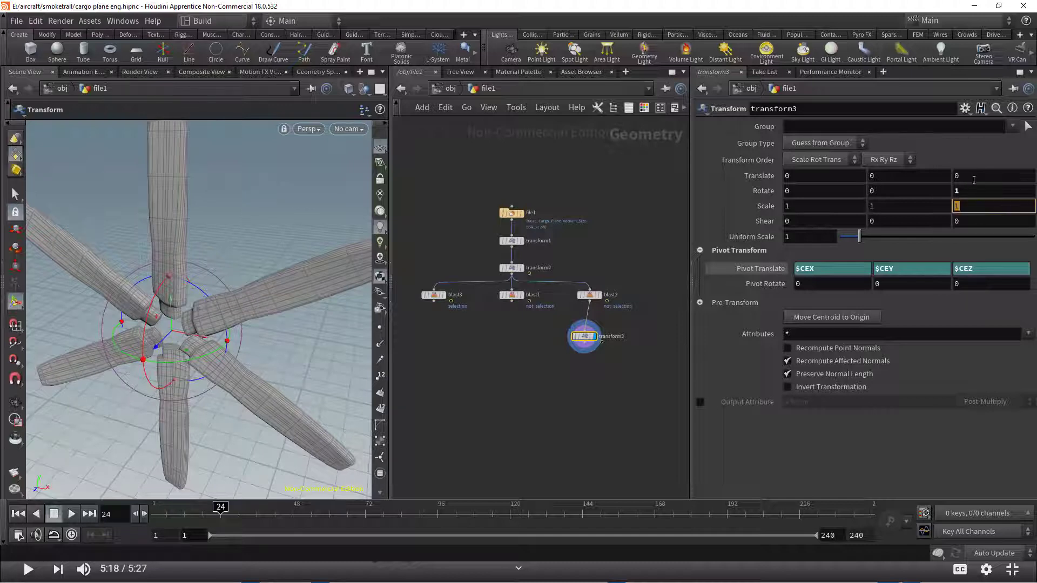
click(975, 190)
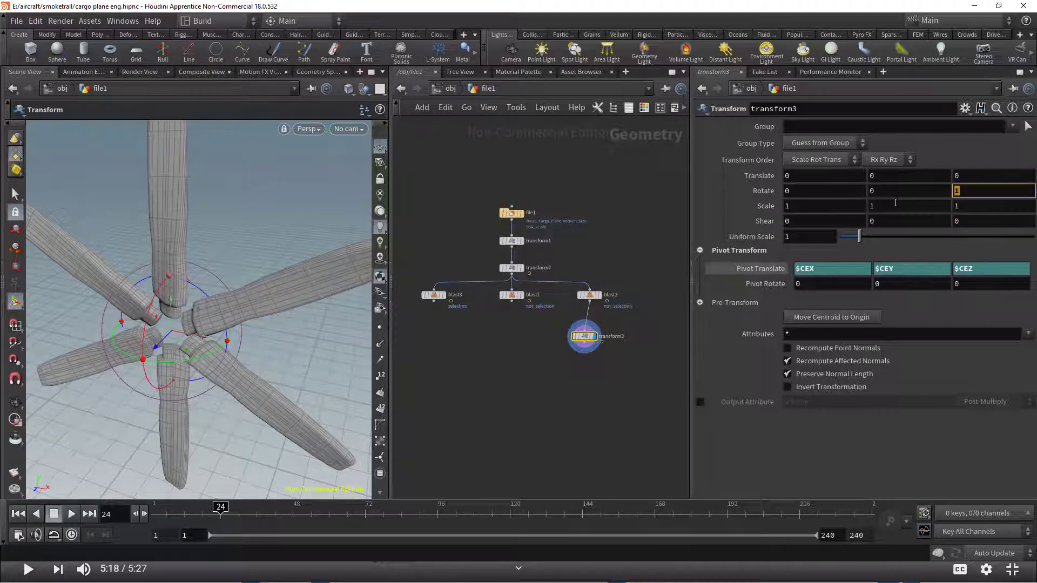
text($F)
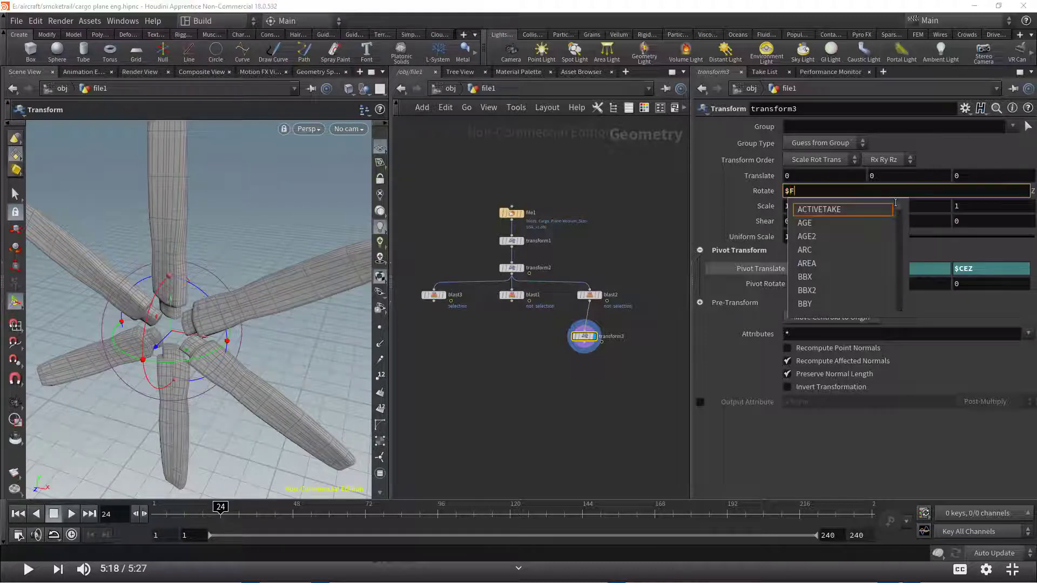
text(*100)
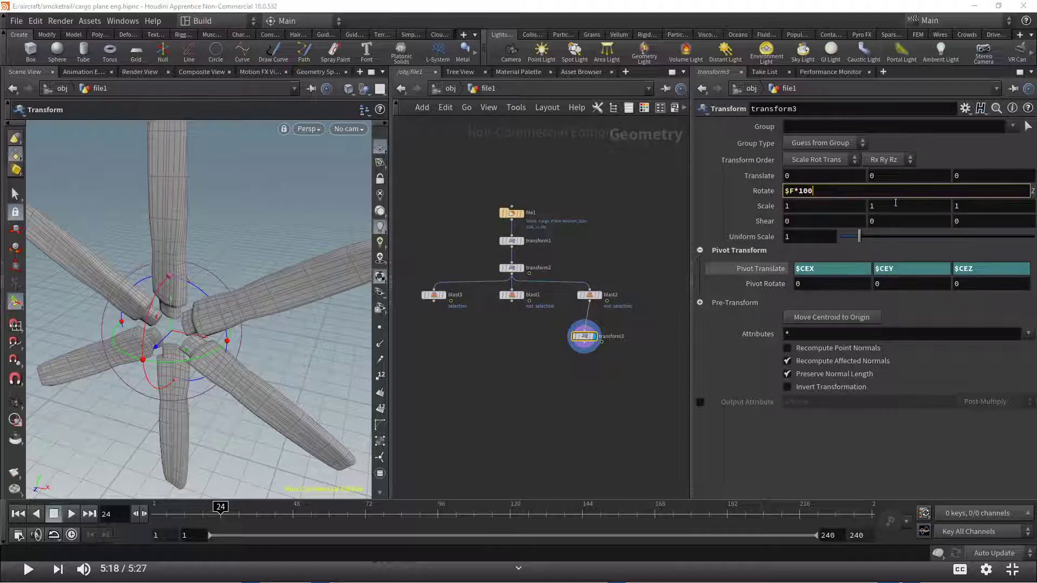
key(Return)
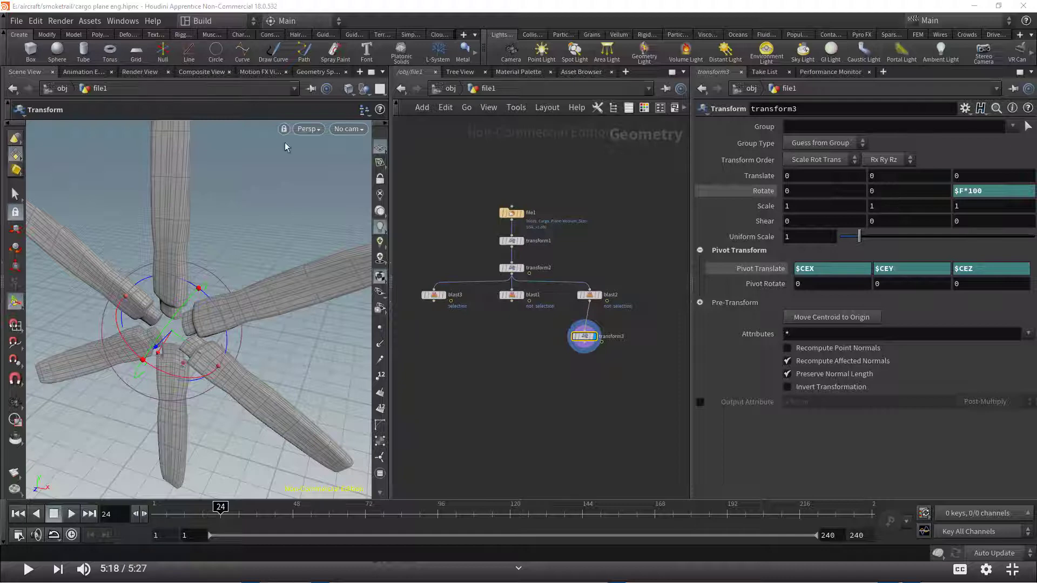
Scrub the timeline back and forth to check the propeller spin
drag(154, 510, 206, 508)
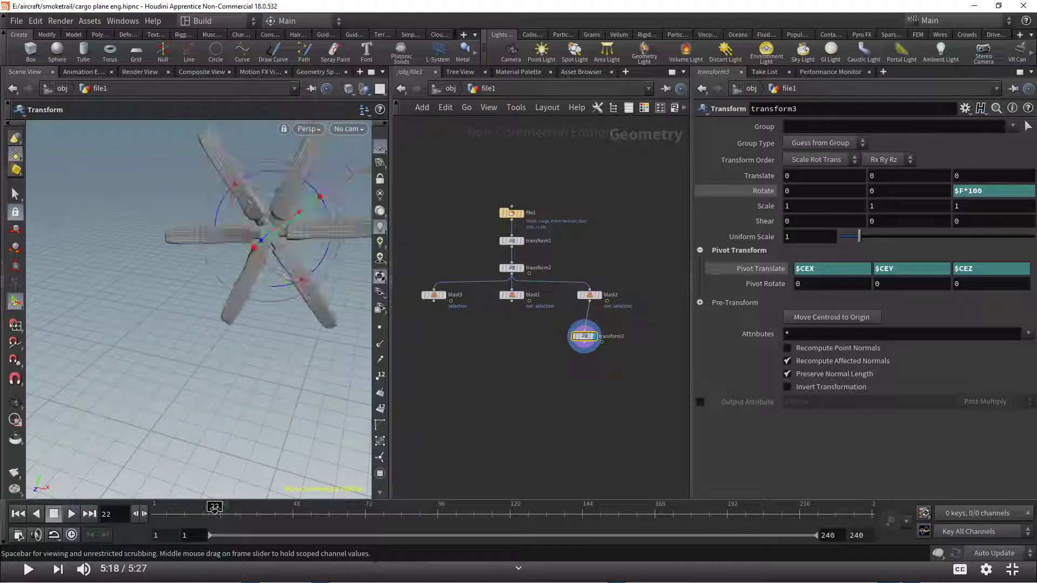
mouse_move(206, 508)
mouse_down()
mouse_move(220, 509)
mouse_move(154, 510)
mouse_up()
scroll(191, 338, down, 5)
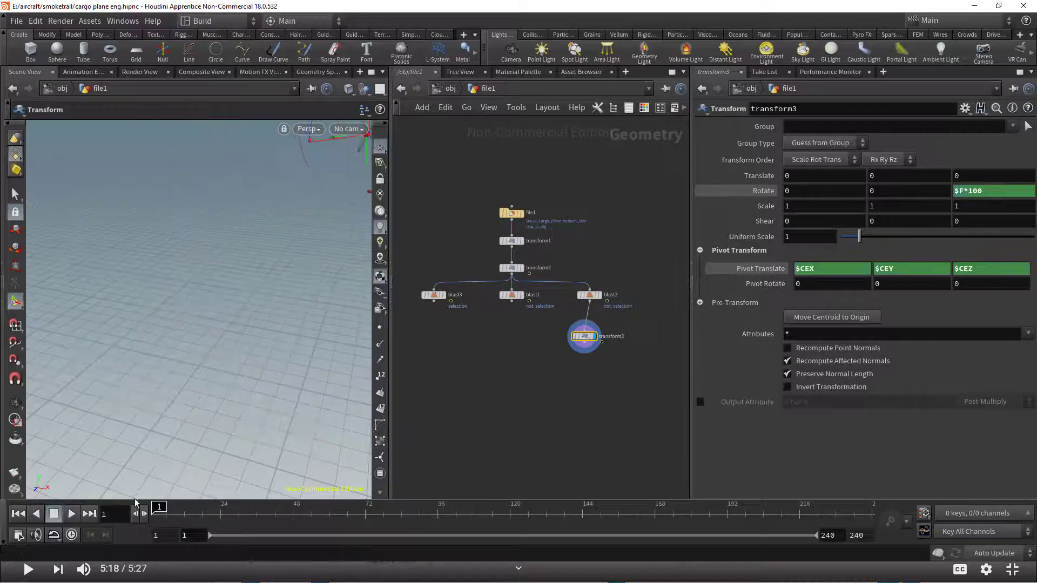
key(Escape)
scroll(192, 339, up, 3)
Duplicate transform3 as transform4, wire it under blast1, and make it the displayed node
key(t)
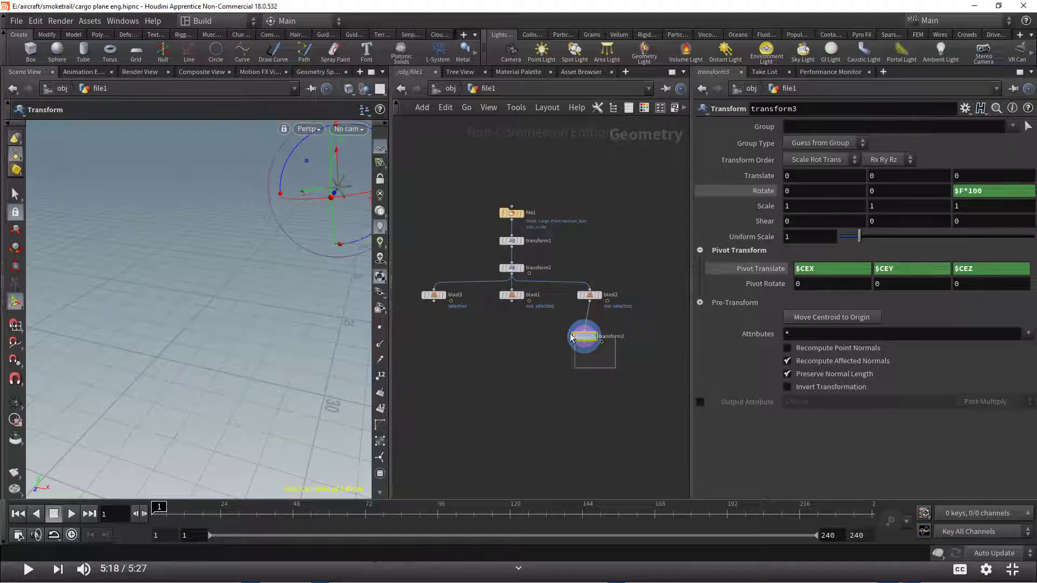
key(ctrl+c)
key(ctrl+v)
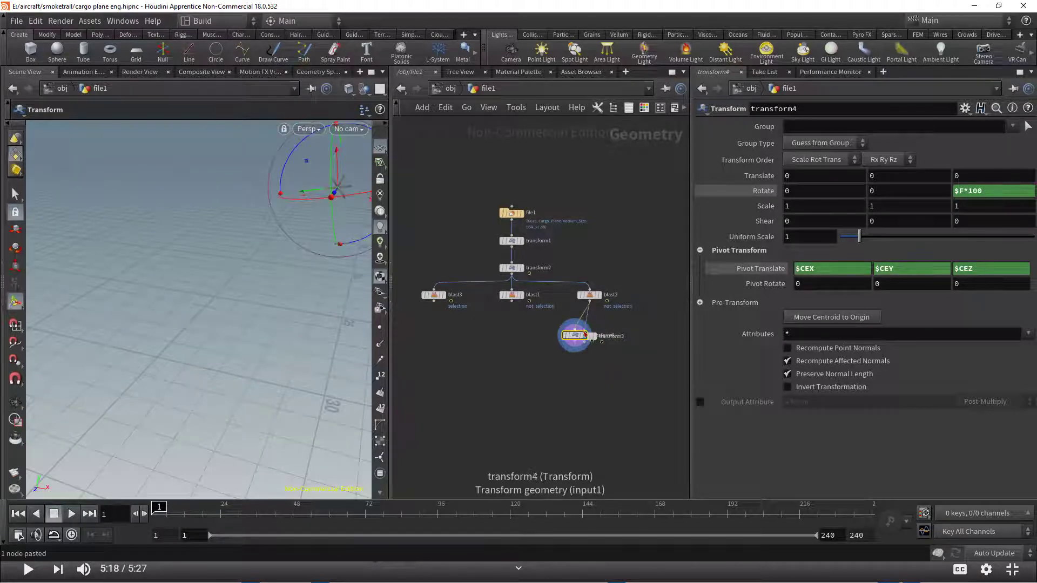
drag(574, 339, 511, 335)
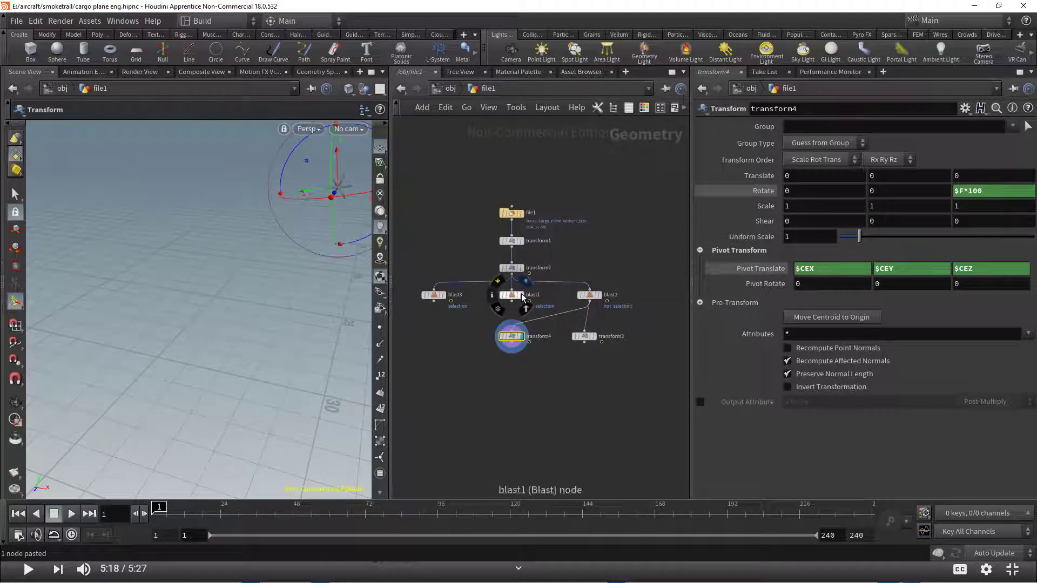
click(511, 300)
click(511, 330)
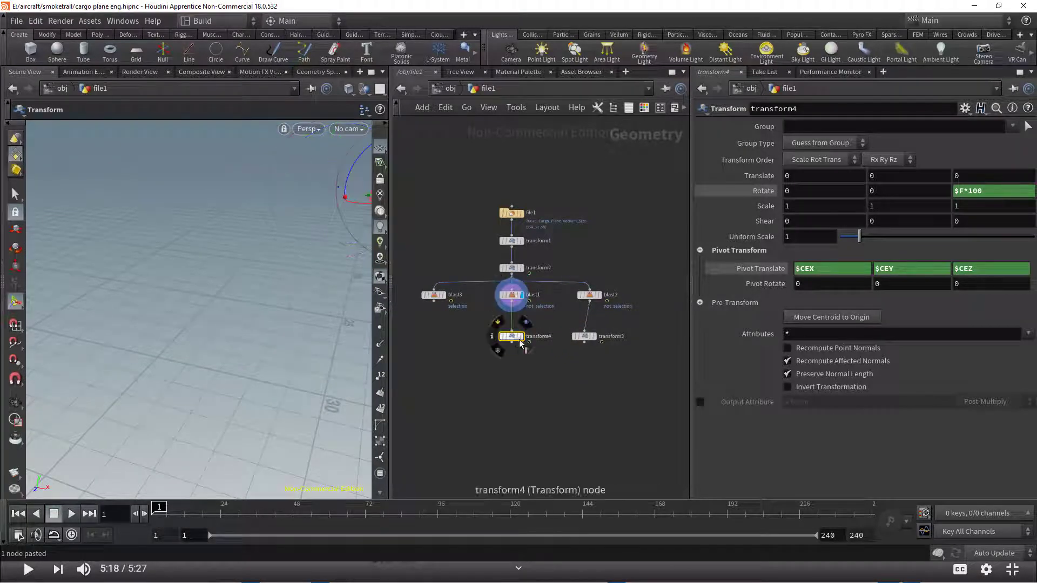
click(521, 336)
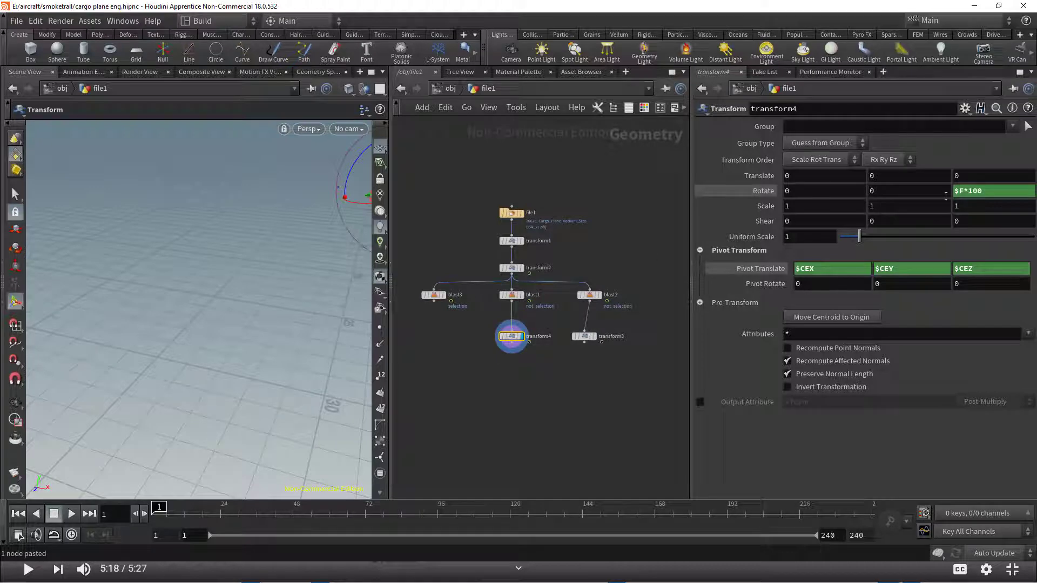
click(1002, 193)
text(*1.1)
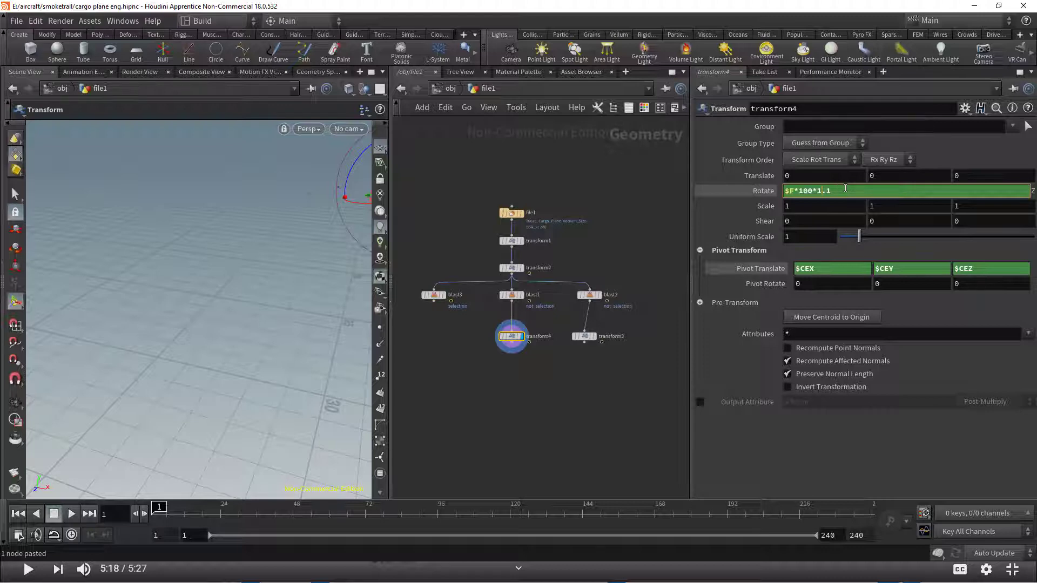
Confirm transform4's faster Z rotation and compare its evaluated value with transform3 across frames
key(Return)
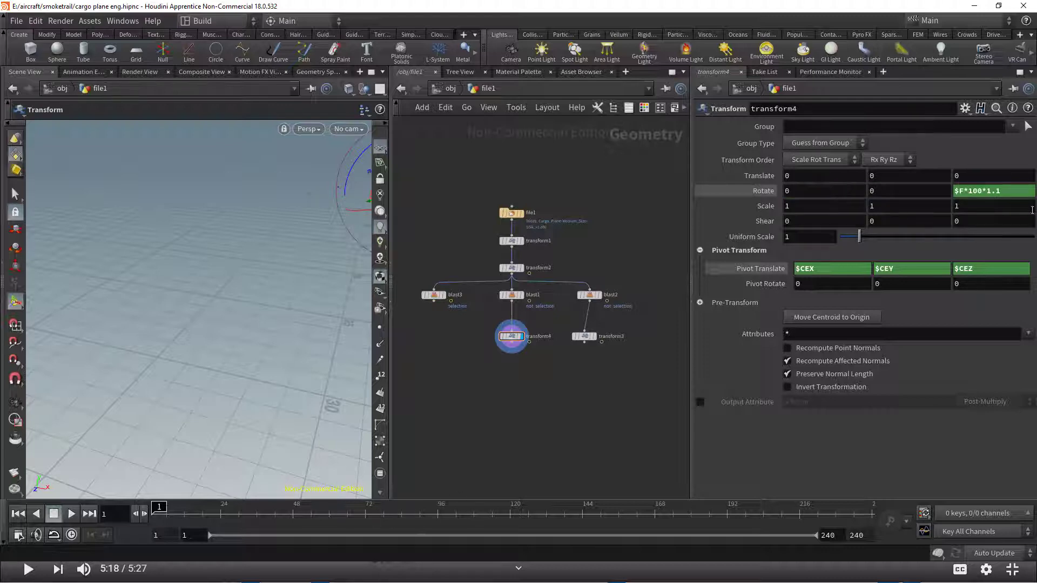
click(780, 190)
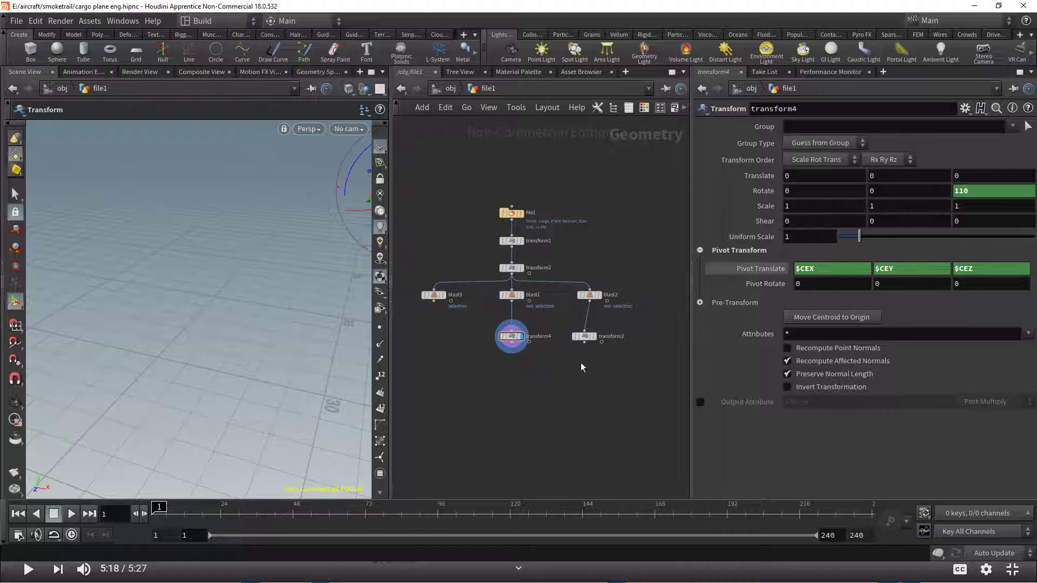
drag(604, 360, 571, 326)
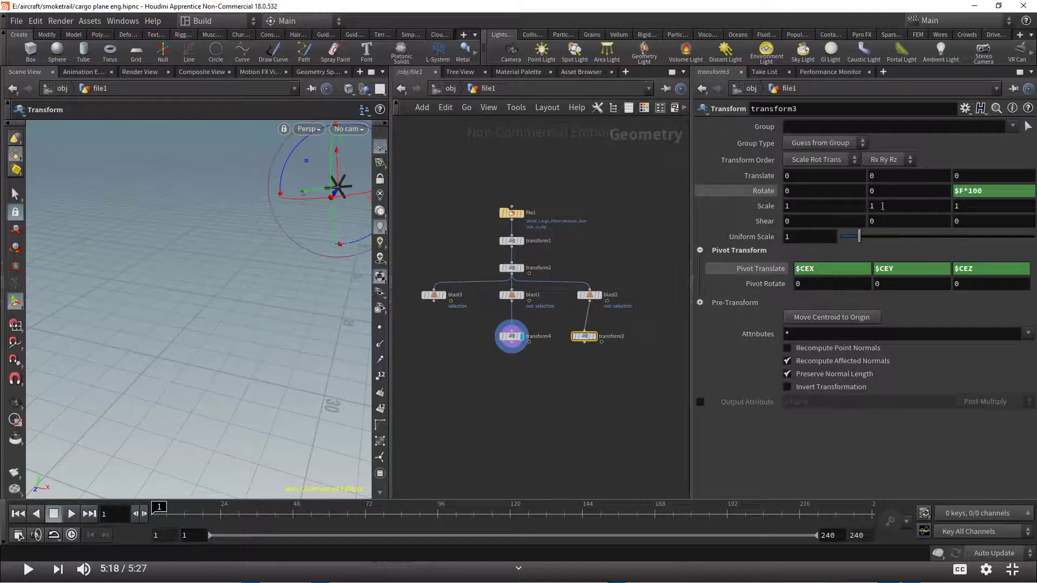
click(763, 191)
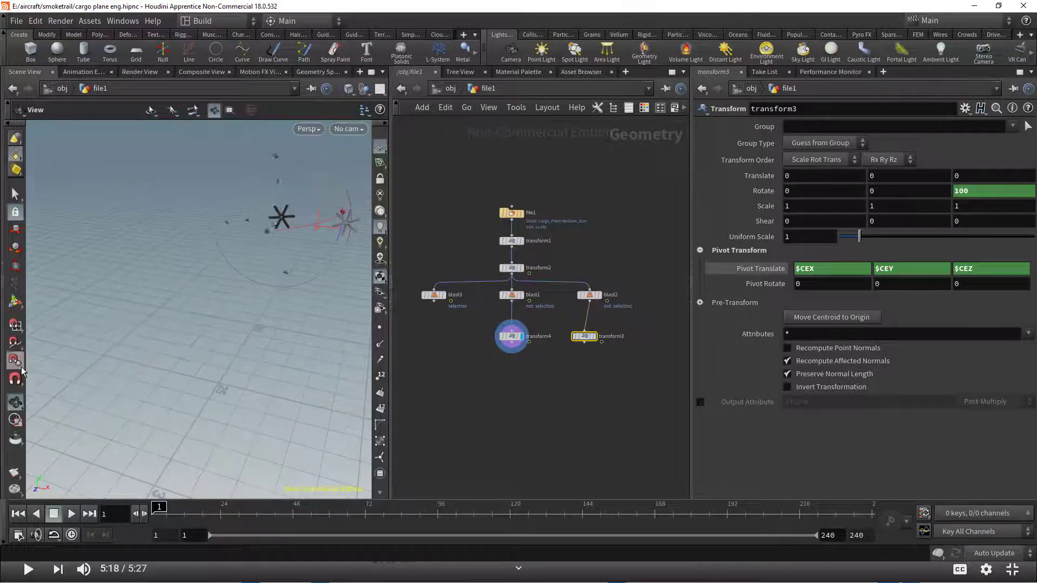
drag(162, 509, 218, 507)
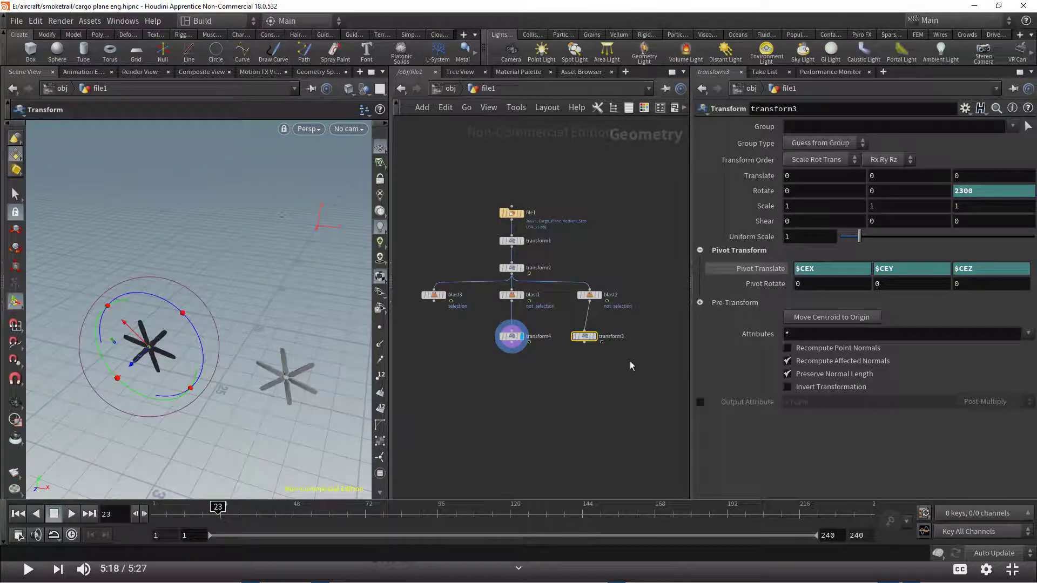
click(511, 335)
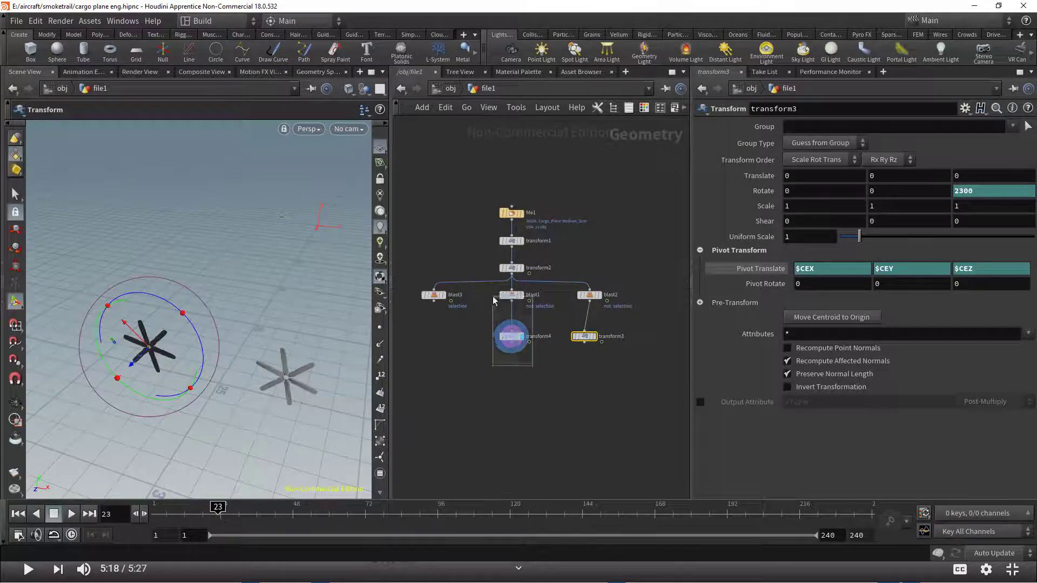
click(762, 190)
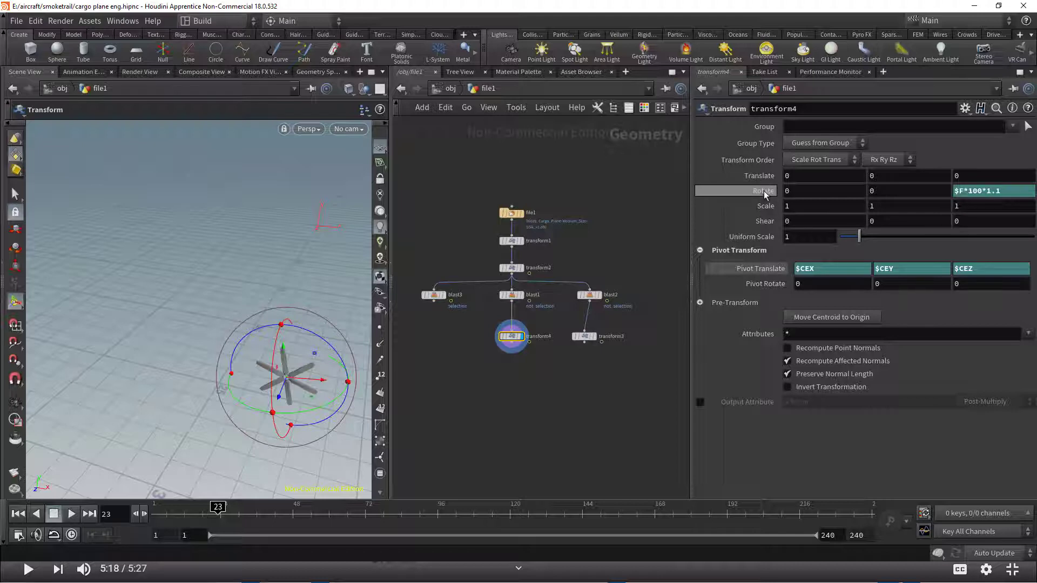
Change transform4's Rotate Z to $F*100*1.01, reading 101 at frame 1
click(998, 191)
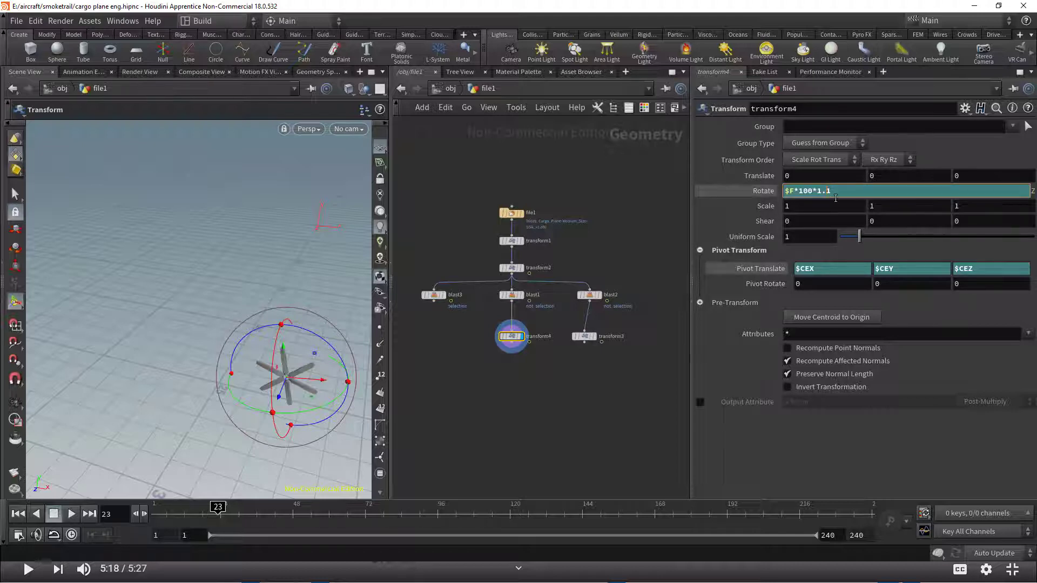
text(0)
key(Return)
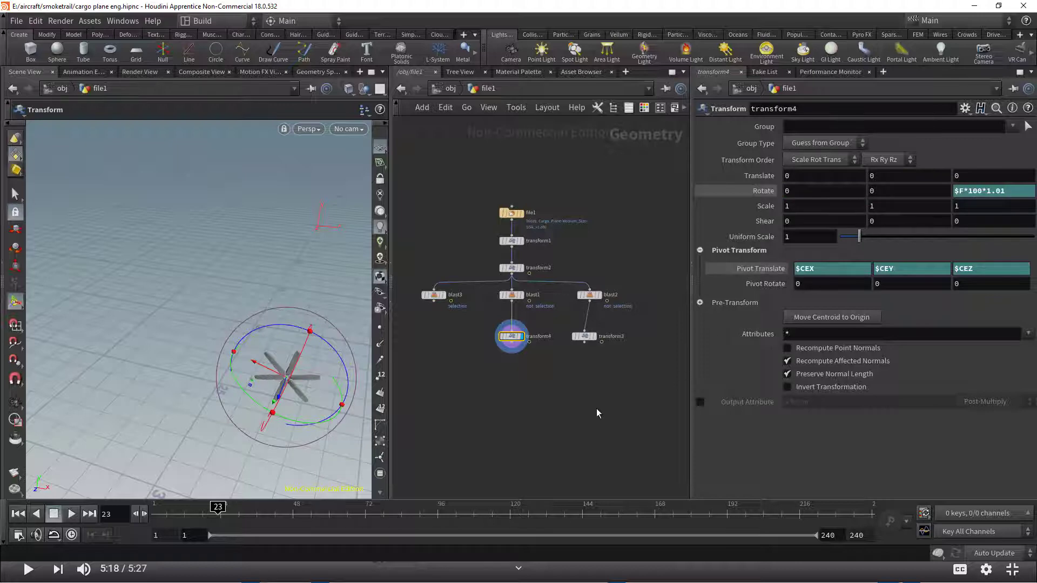
click(762, 191)
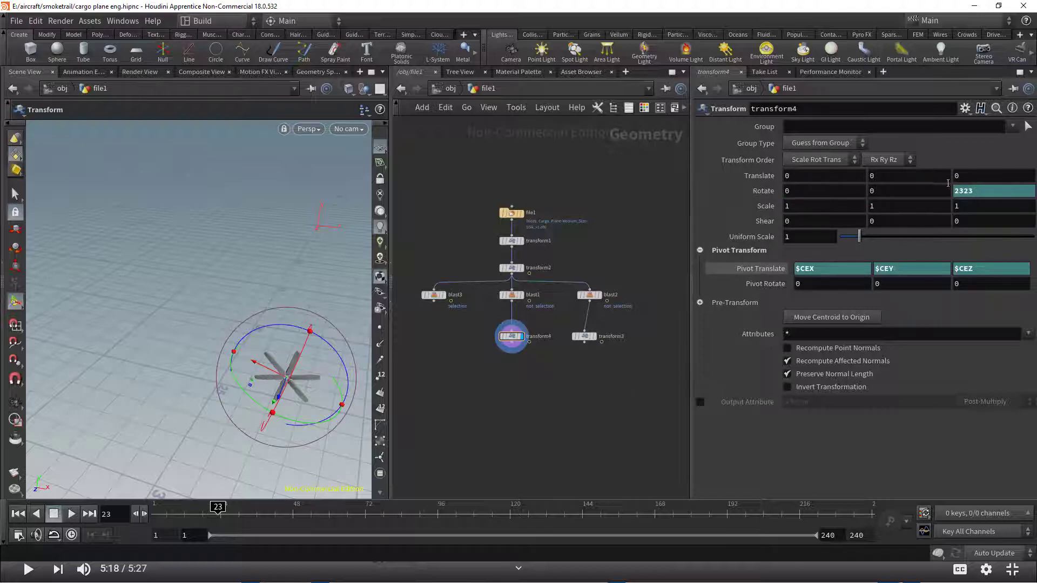
key(ctrl+Left)
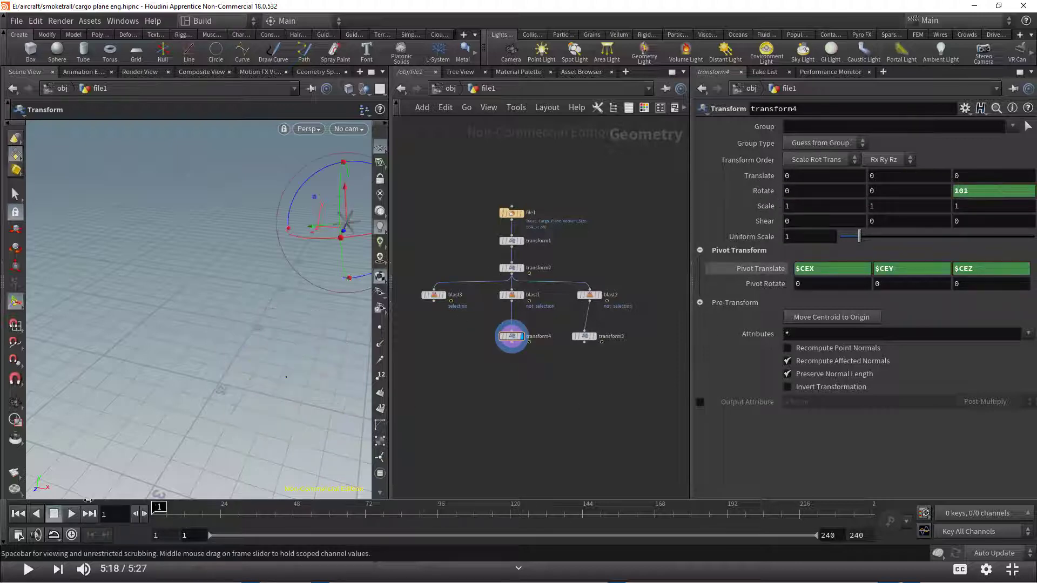
middle_drag(345, 224, 243, 254)
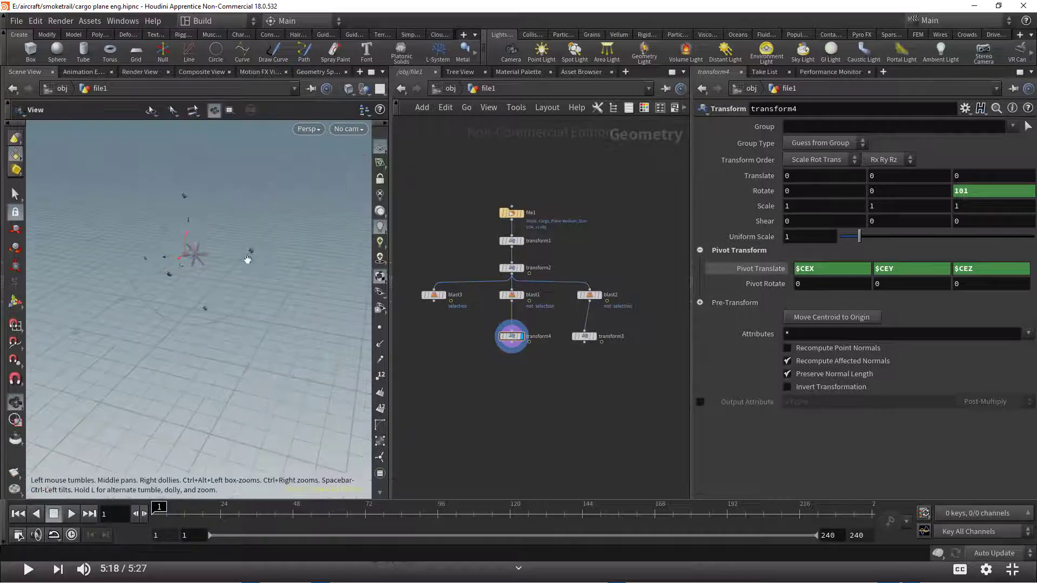
middle_drag(542, 420, 601, 389)
Create a merge1 node fed by blast3, transform4 and transform3
key(Tab)
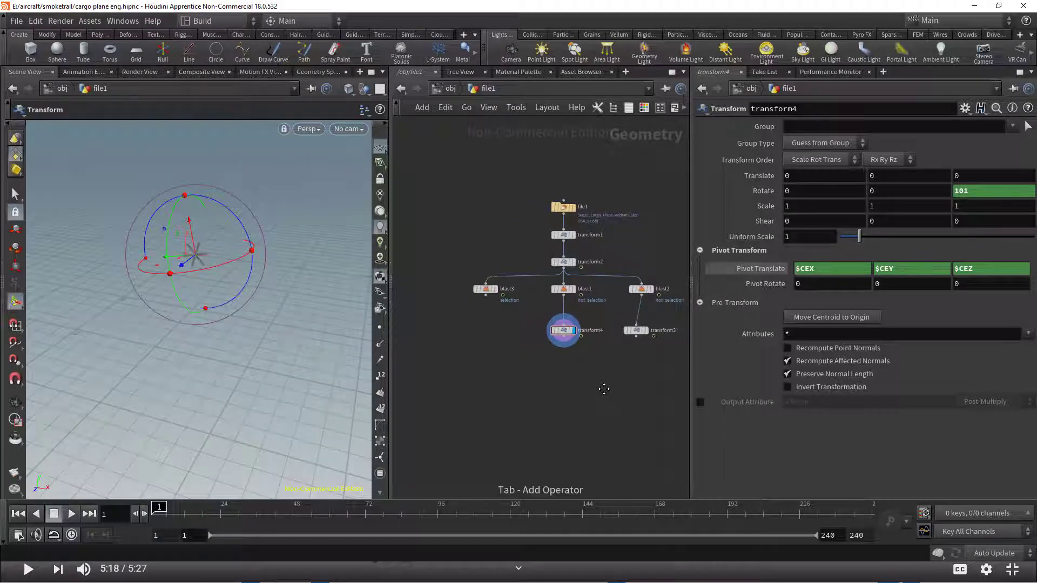
text(mer)
key(Return)
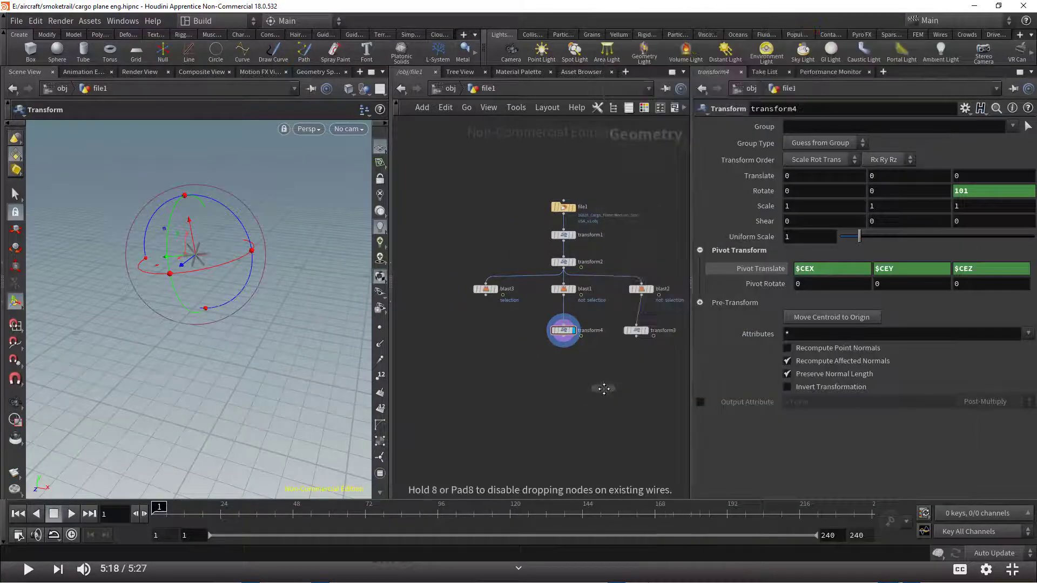
click(604, 389)
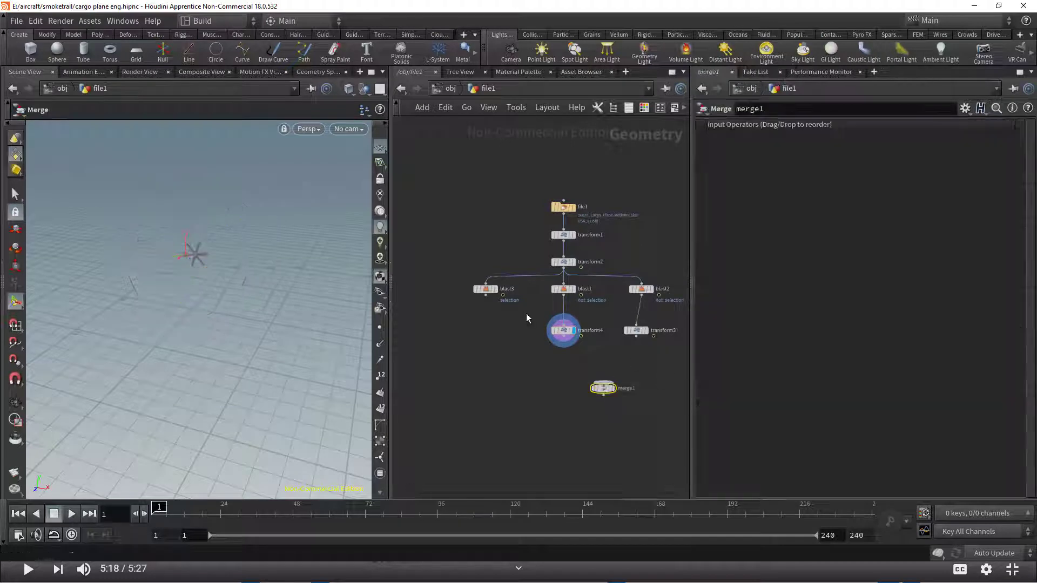
click(486, 301)
click(603, 382)
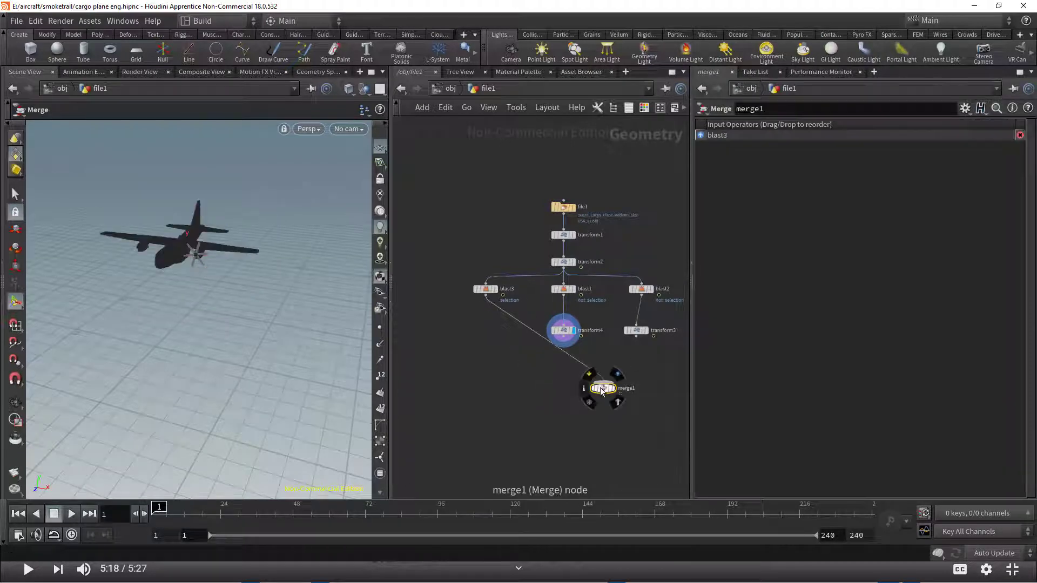
drag(603, 388, 550, 387)
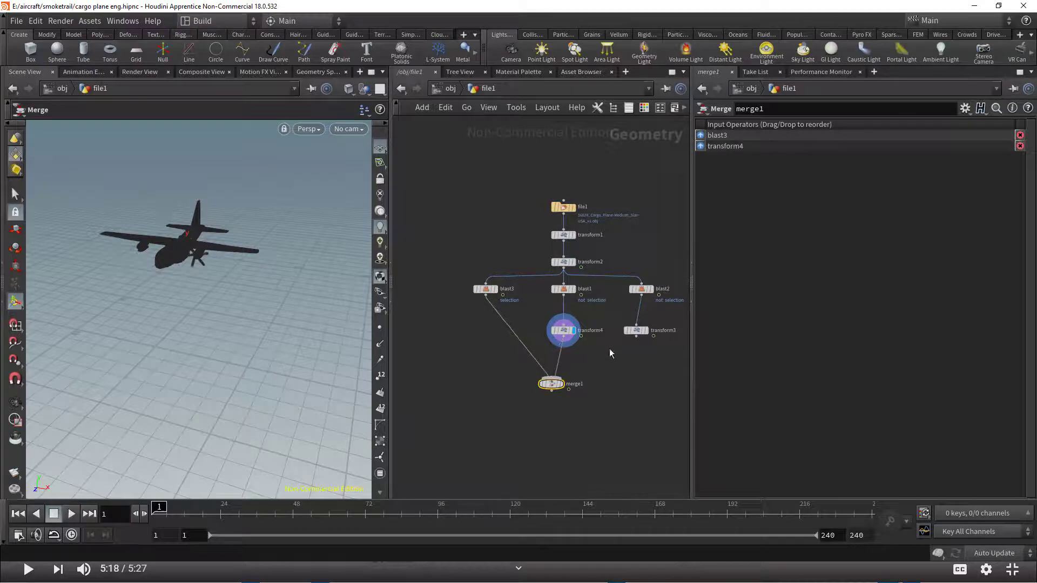
click(633, 330)
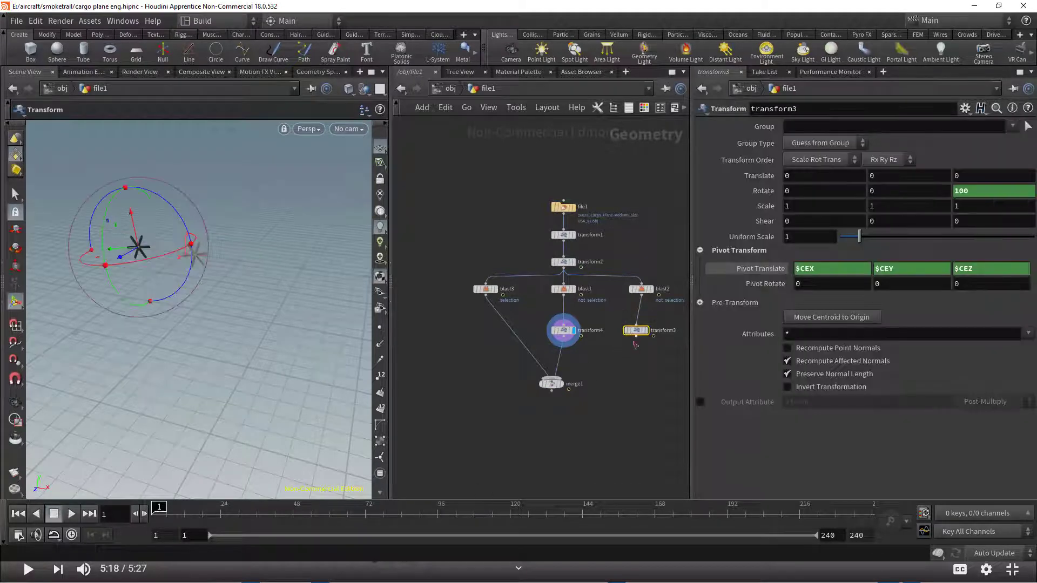
mouse_move(635, 336)
mouse_down()
mouse_move(567, 385)
mouse_move(583, 390)
mouse_up()
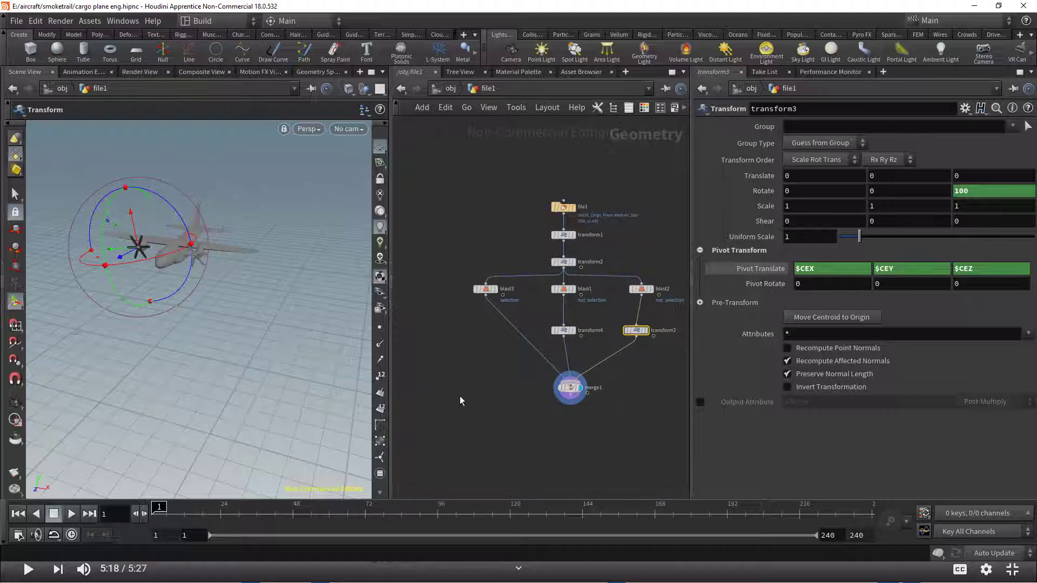
Play the animation to confirm both propellers spin
click(71, 514)
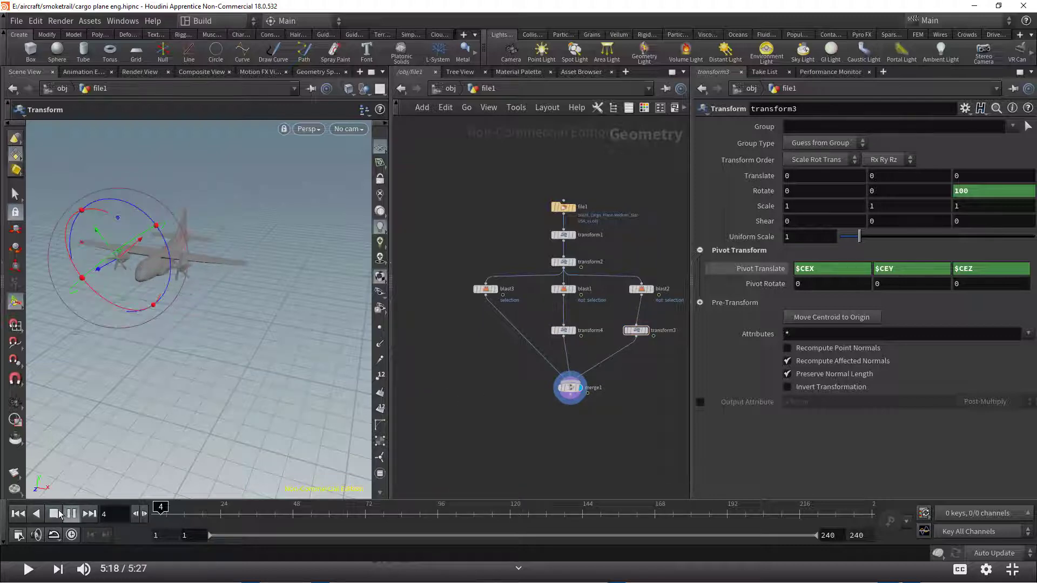
key(Escape)
key(Return)
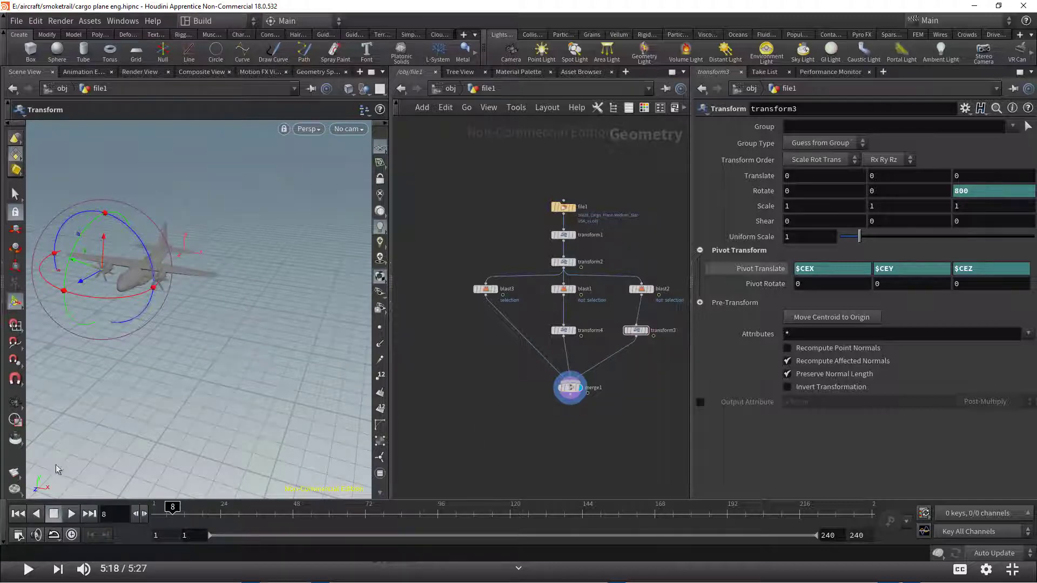
click(72, 515)
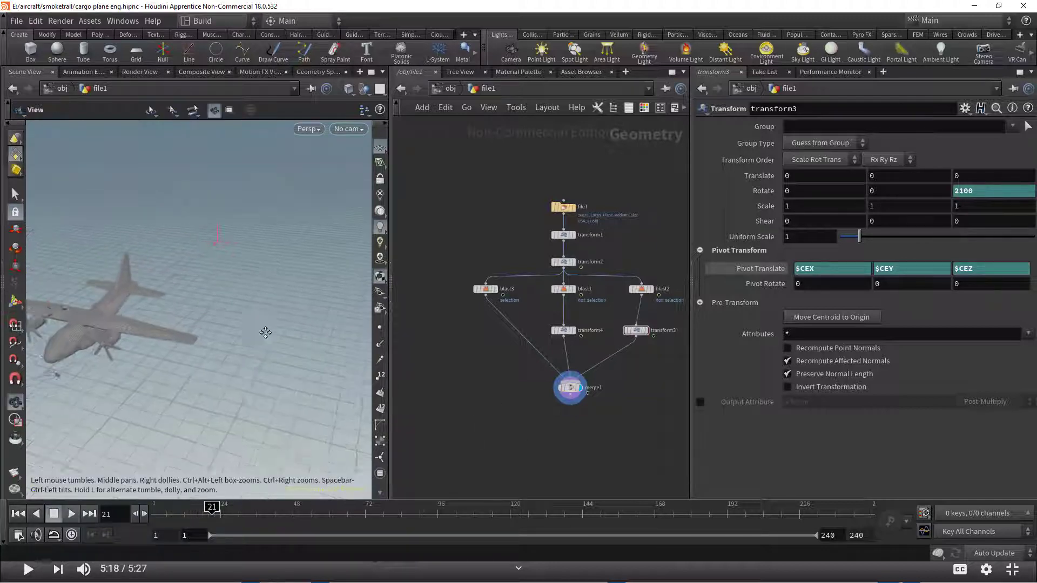
click(72, 513)
click(71, 514)
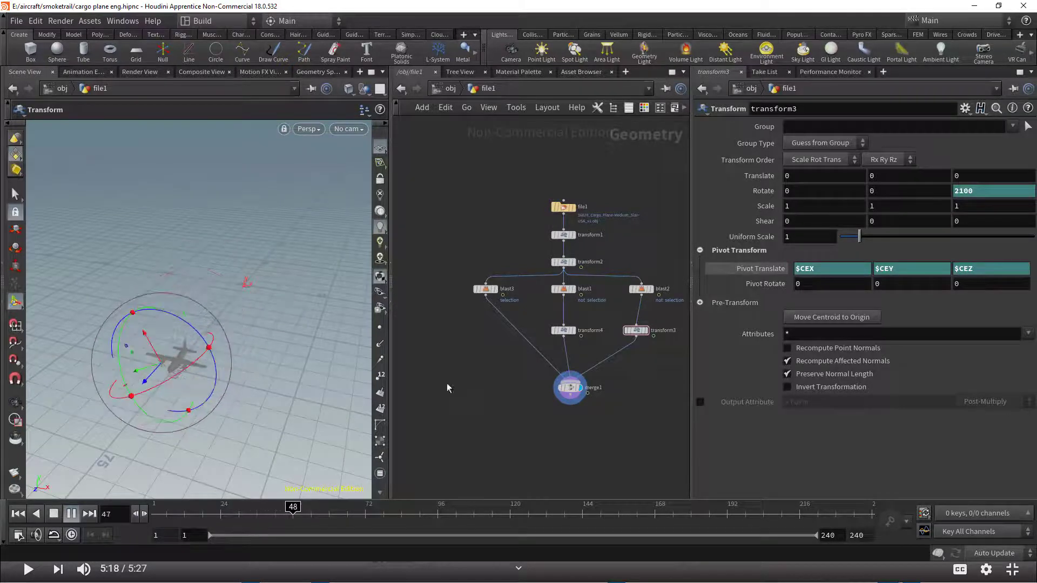
right_click(15, 193)
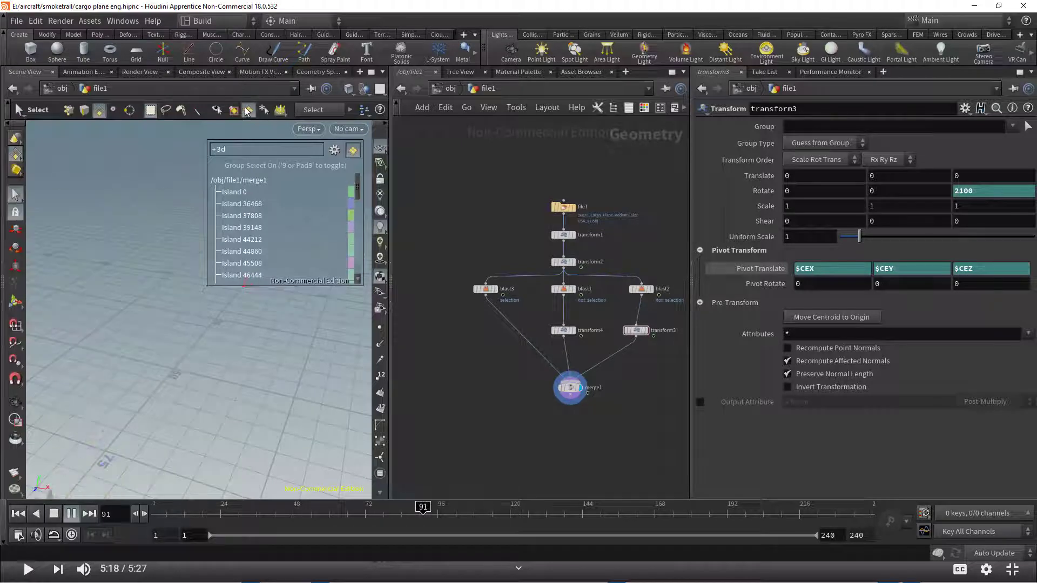
click(352, 150)
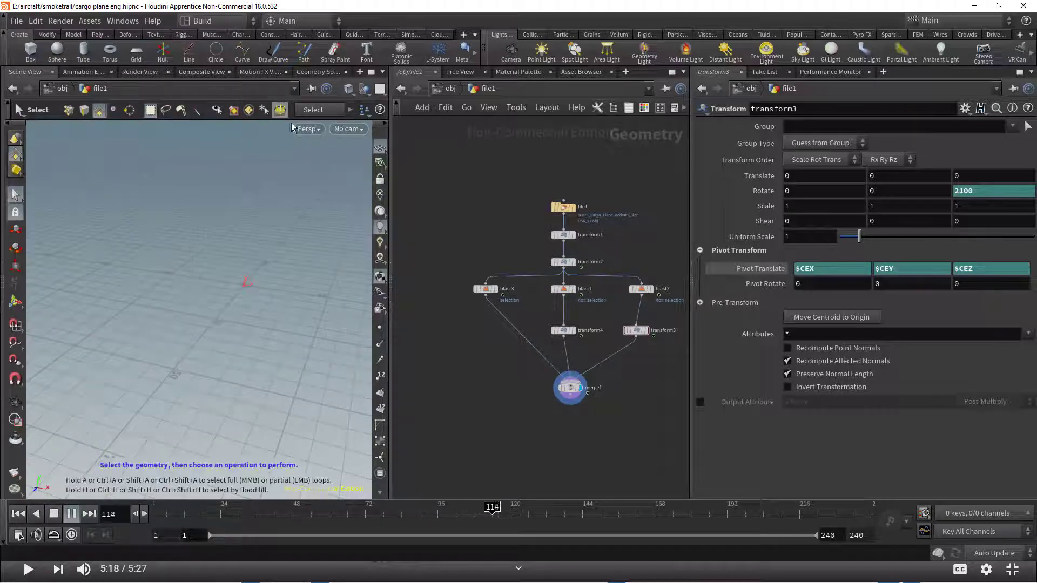
click(279, 109)
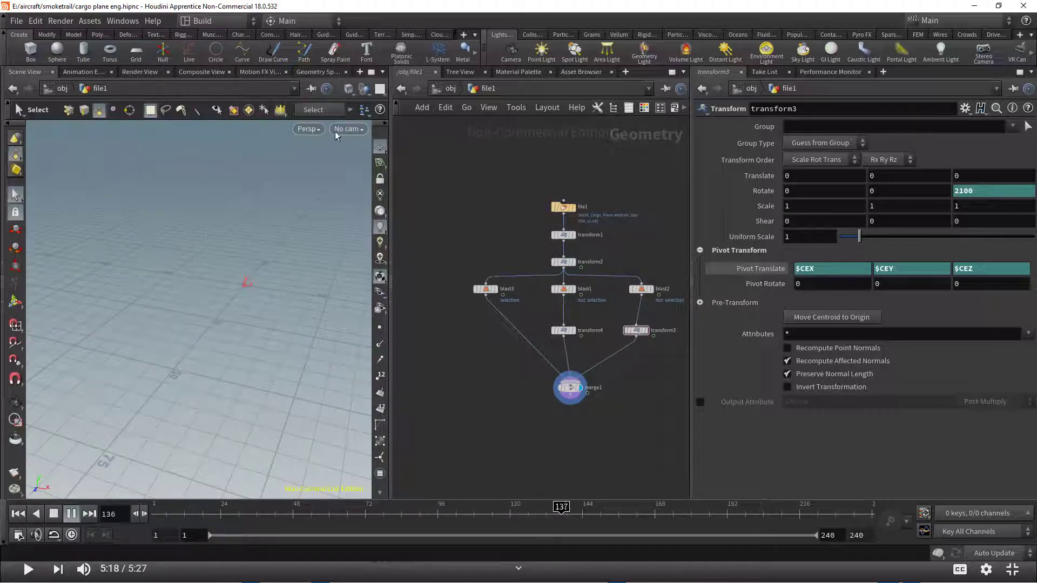
Return to frame 1, orbit to a side-on view, and search for a Null from merge1
drag(156, 518, 223, 519)
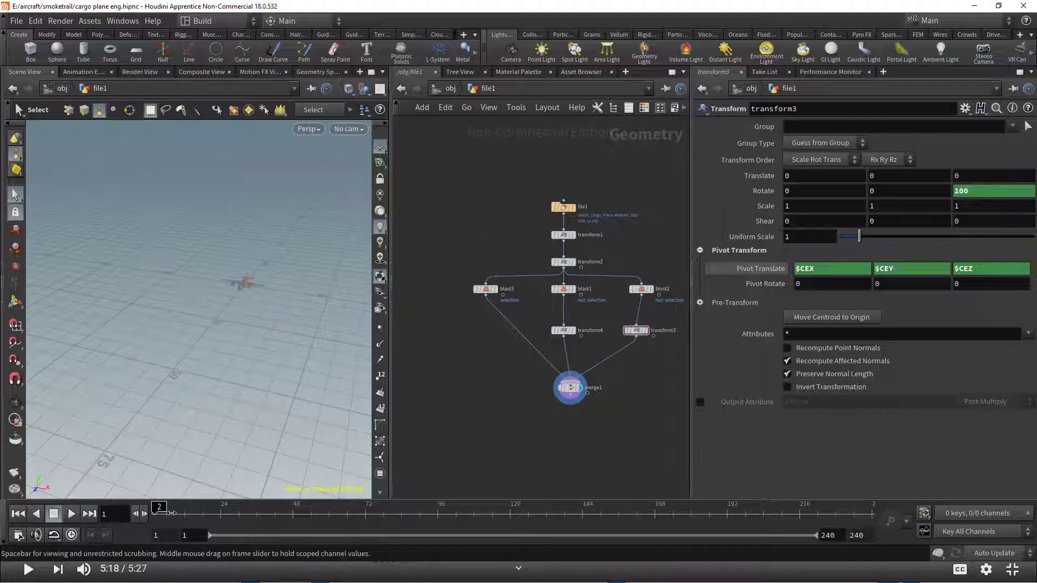
key(Escape)
drag(268, 316, 484, 289)
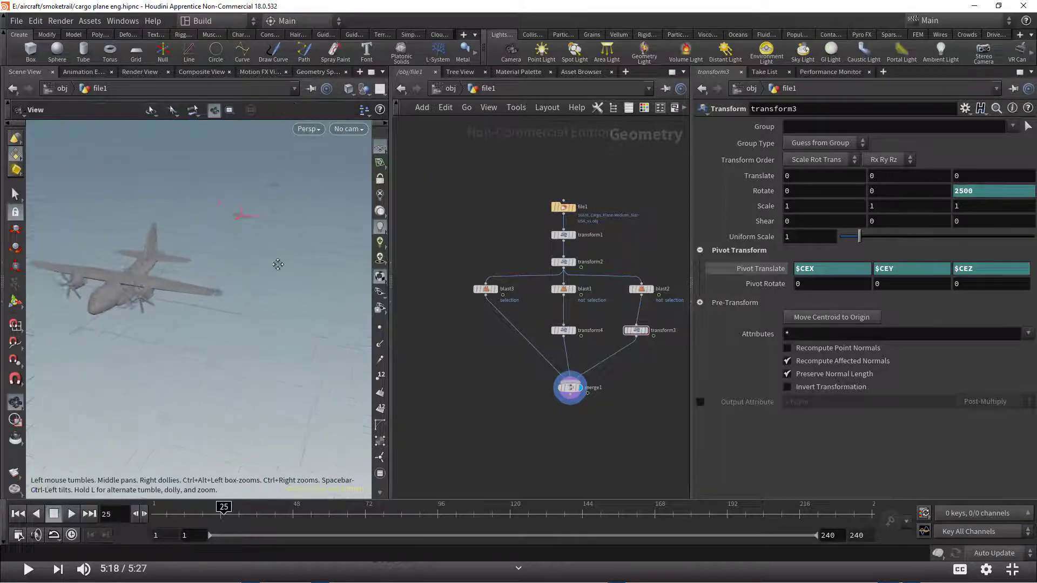
key(s)
drag(204, 514, 84, 499)
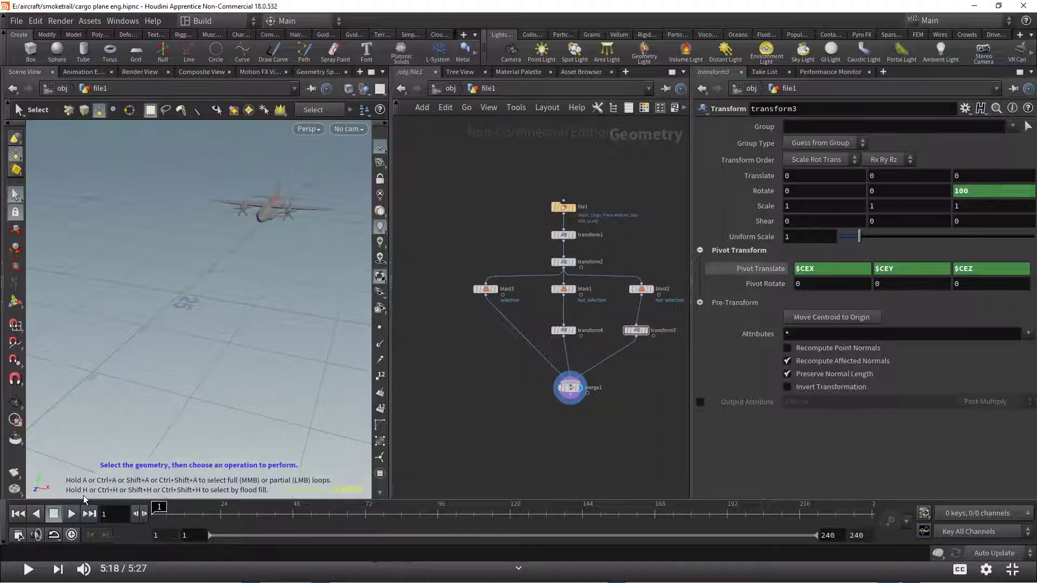
key(Escape)
mouse_move(238, 296)
mouse_down()
mouse_move(232, 417)
mouse_move(372, 234)
mouse_move(185, 301)
mouse_move(210, 387)
mouse_move(176, 320)
mouse_move(211, 307)
mouse_up()
key(s)
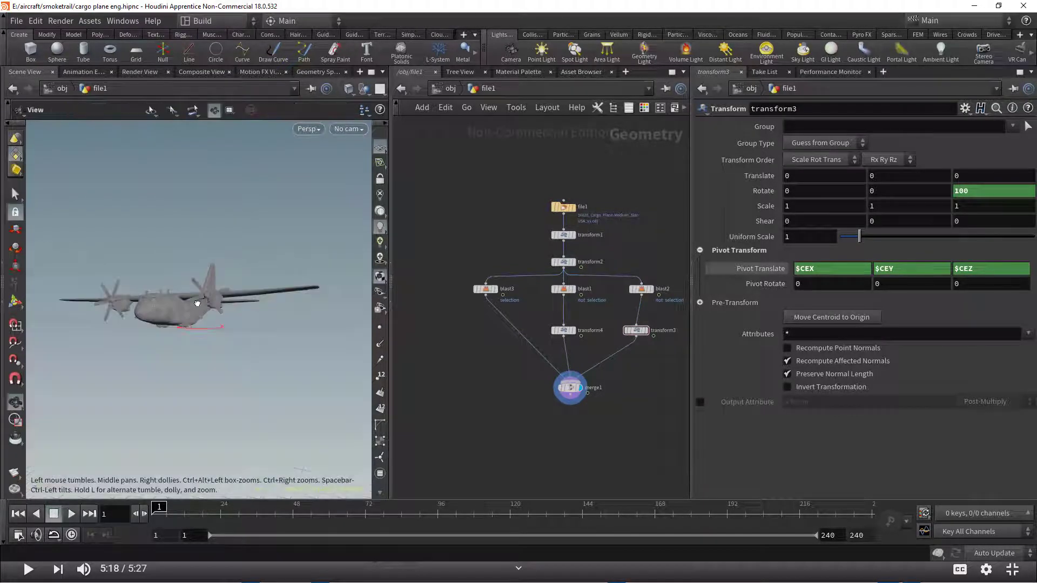
click(569, 406)
key(Tab)
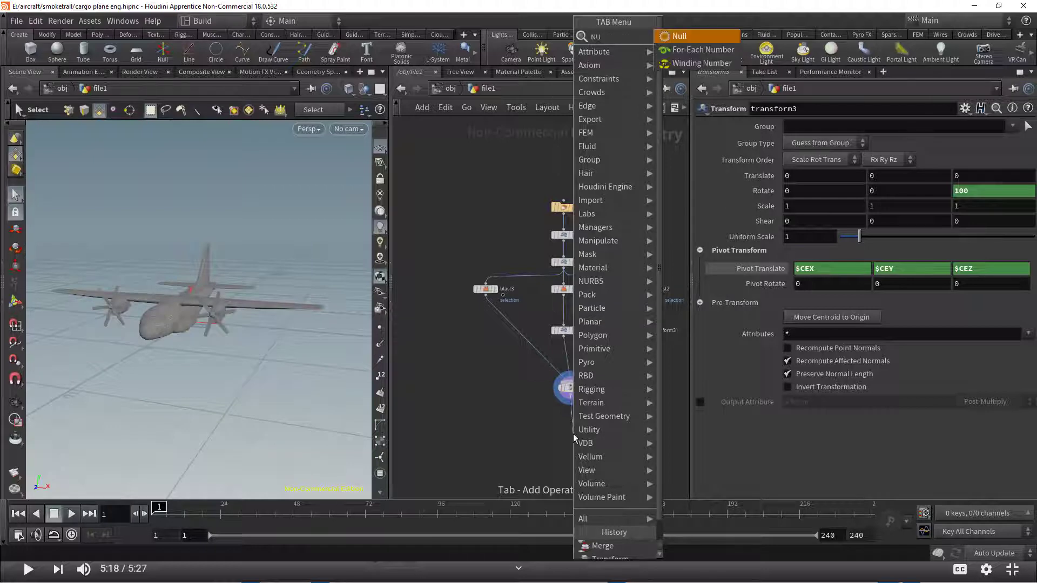
Add a Null below merge1, rename it OUT_AIRCRAFT, and set it as the display node
key(Escape)
click(572, 433)
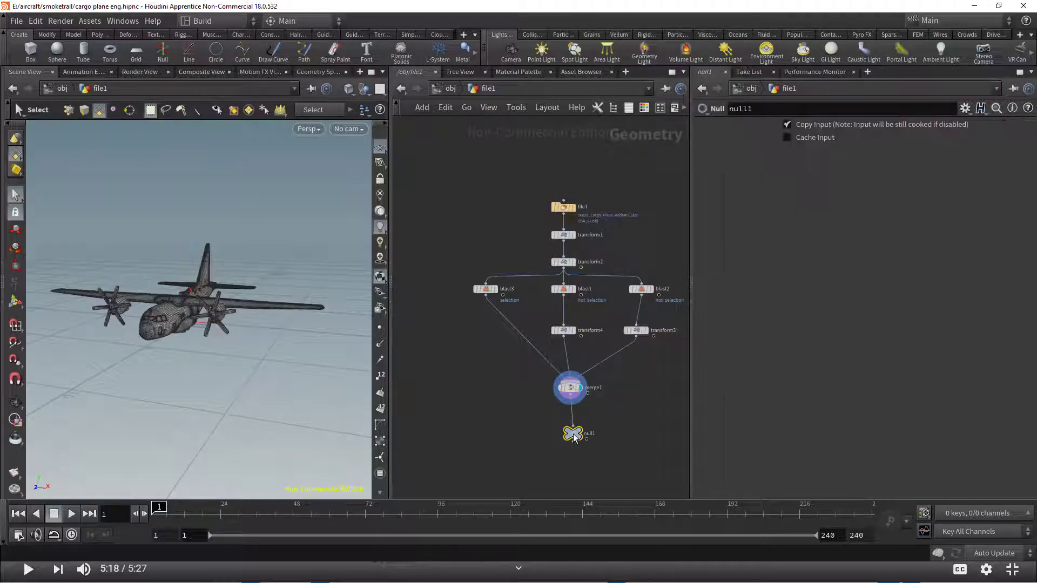
double_click(590, 434)
text(OUT_AIR)
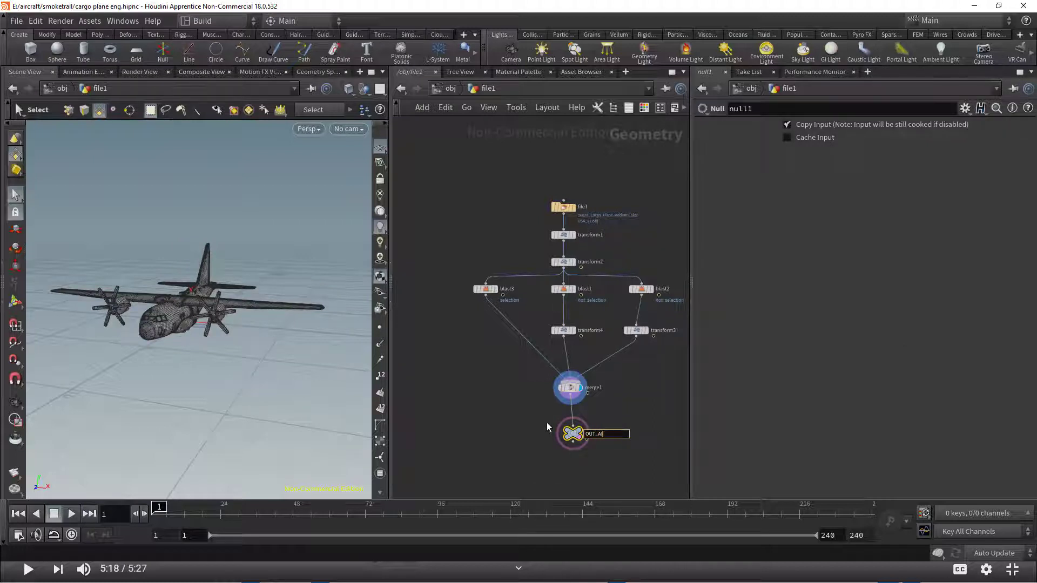
text(CRAFT)
key(Return)
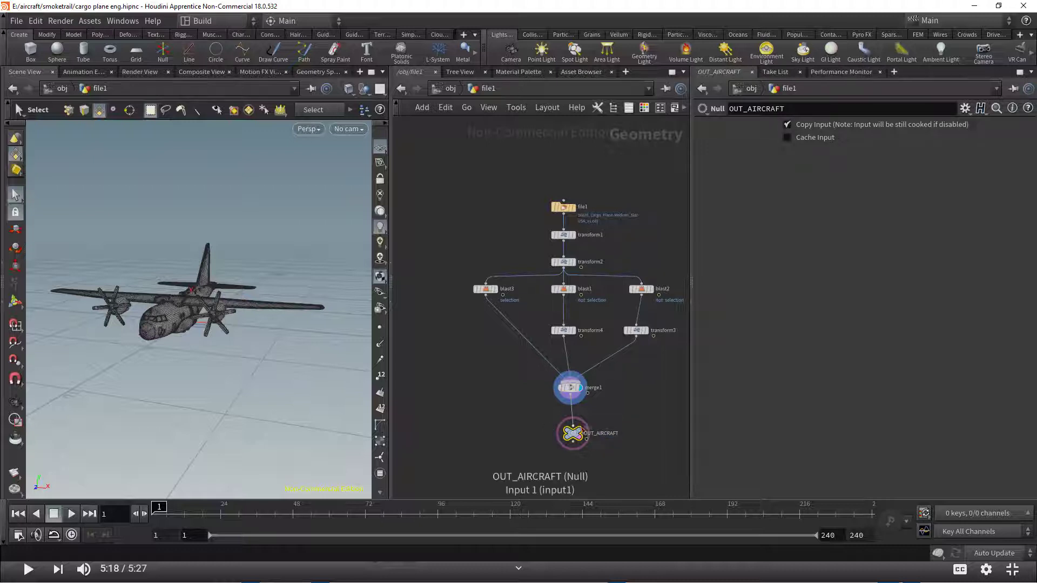
click(582, 432)
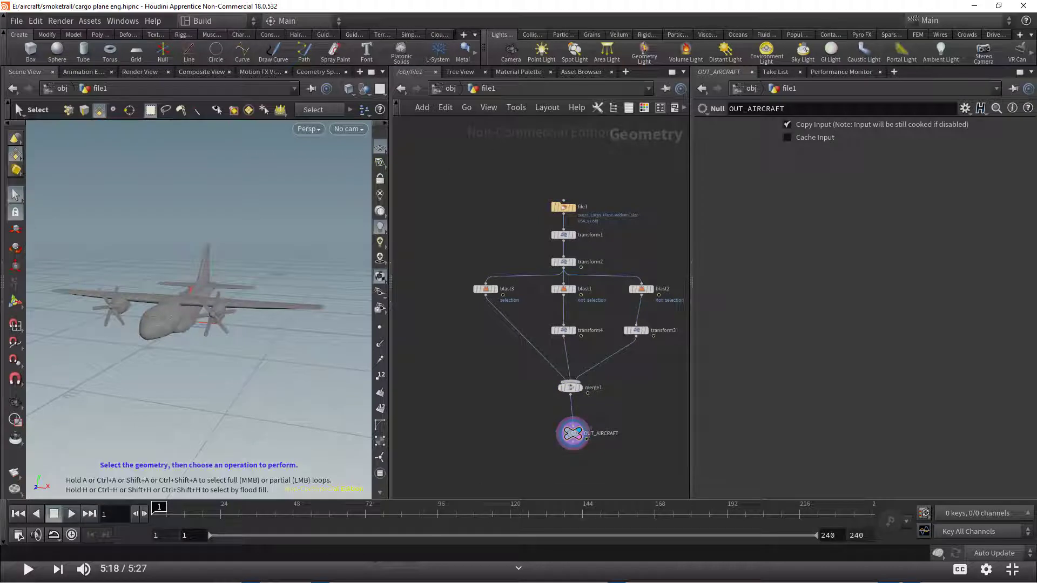
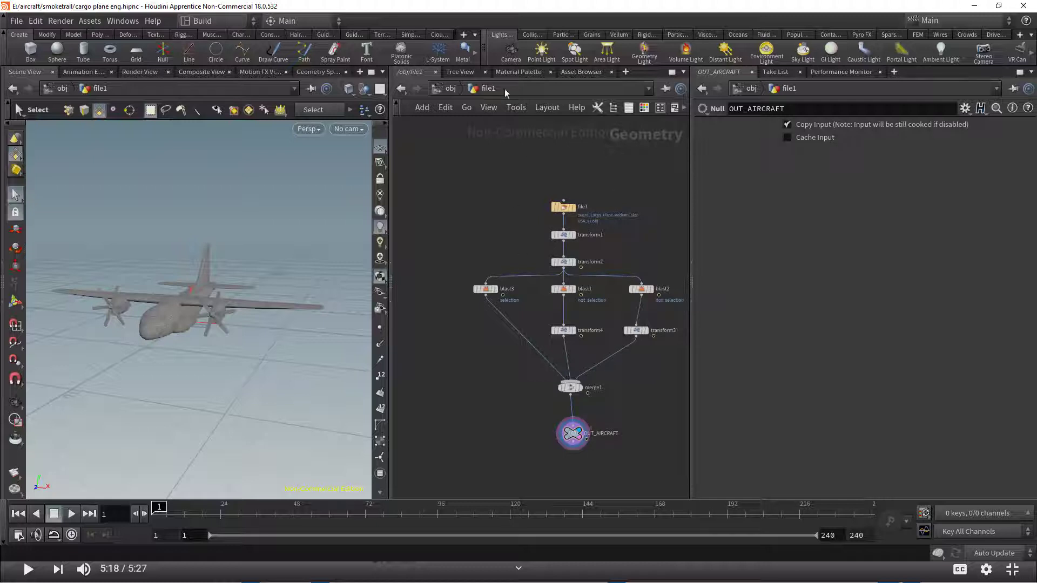
At the /obj level, rename the cargo plane's file1 geometry object to 'airplane'
click(451, 88)
scroll(197, 333, up, 3)
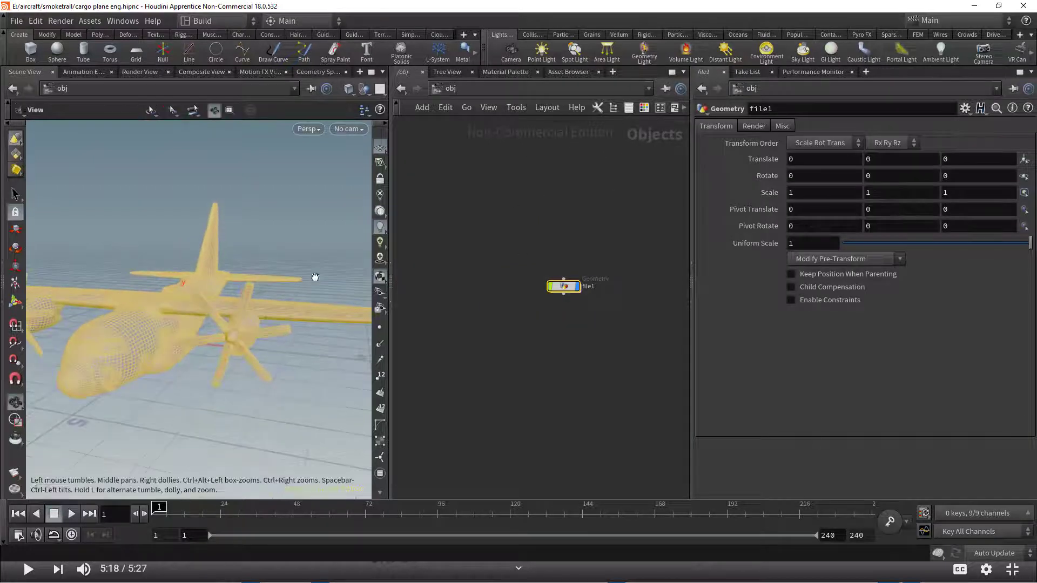
click(610, 354)
middle_drag(599, 317, 555, 308)
double_click(552, 288)
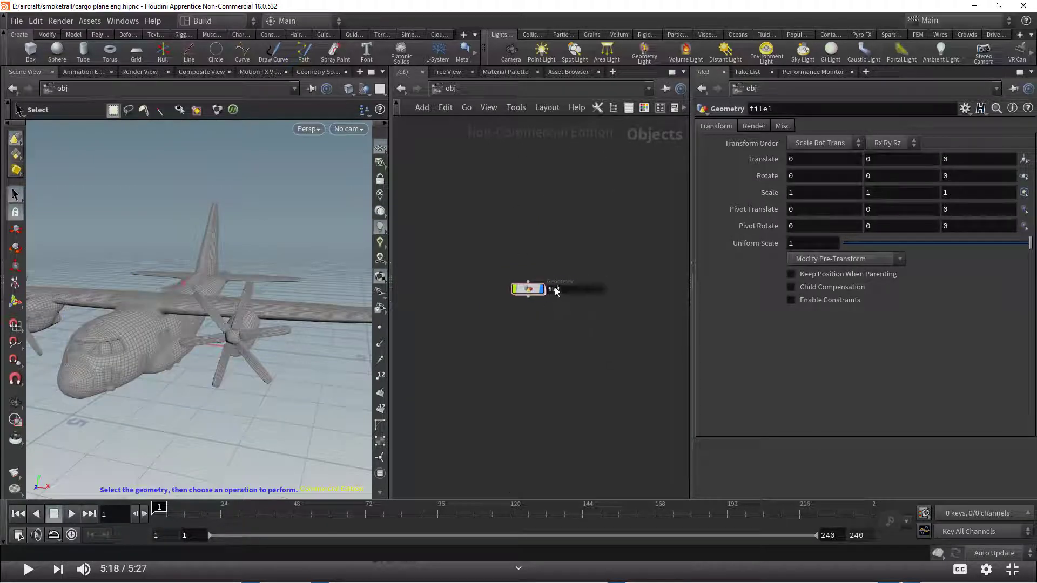
text(airplan)
key(Return)
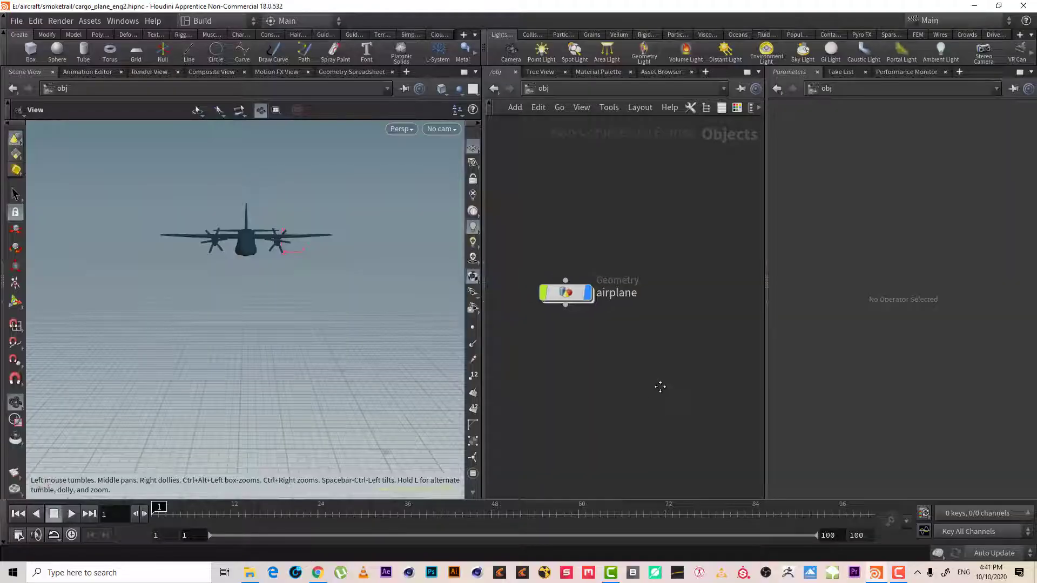
Pan the network view, then open and dismiss the File menu unused
scroll(550, 343, up, 4)
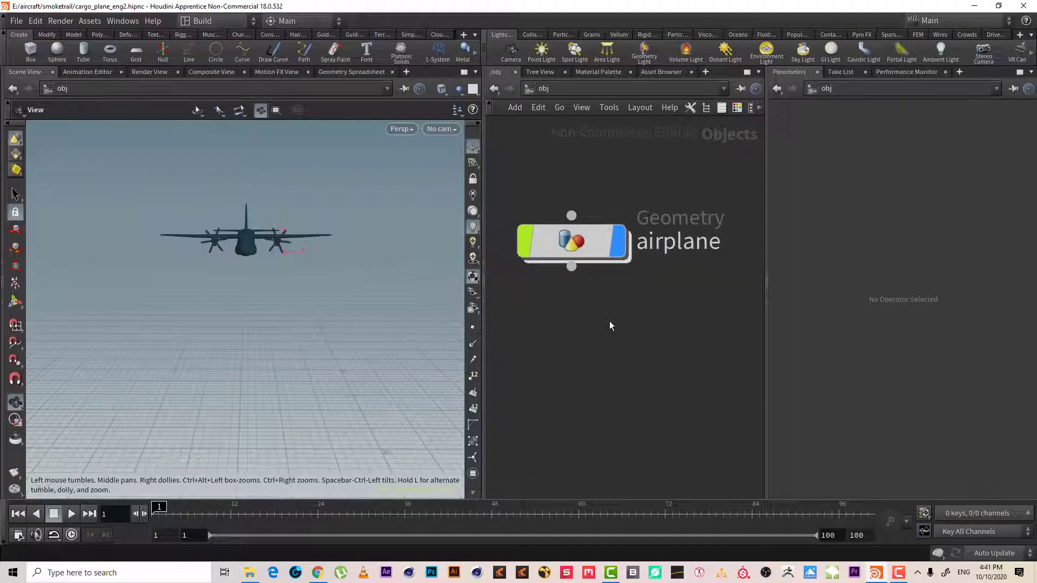
middle_drag(609, 322, 638, 319)
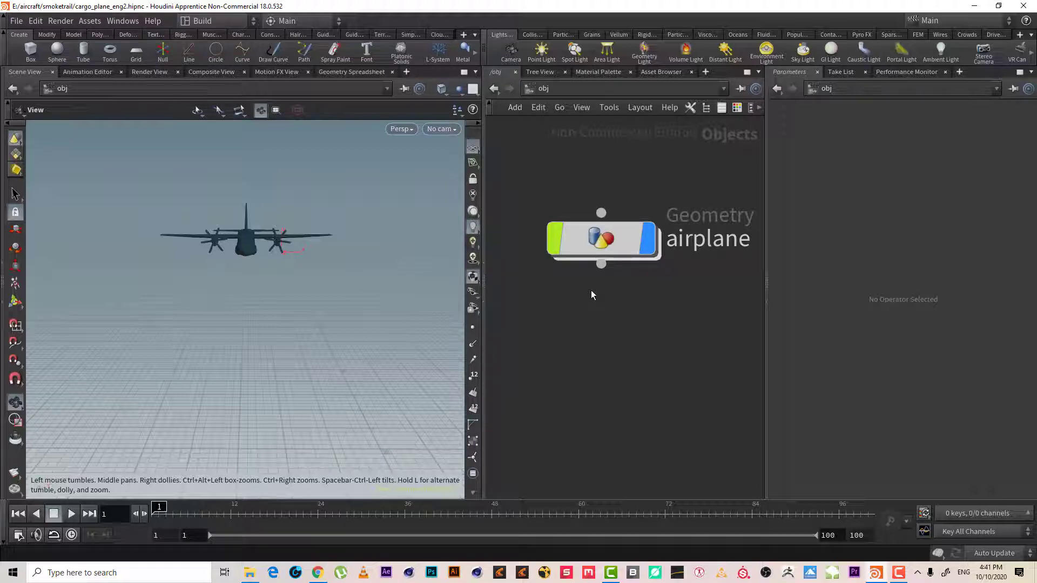
click(16, 22)
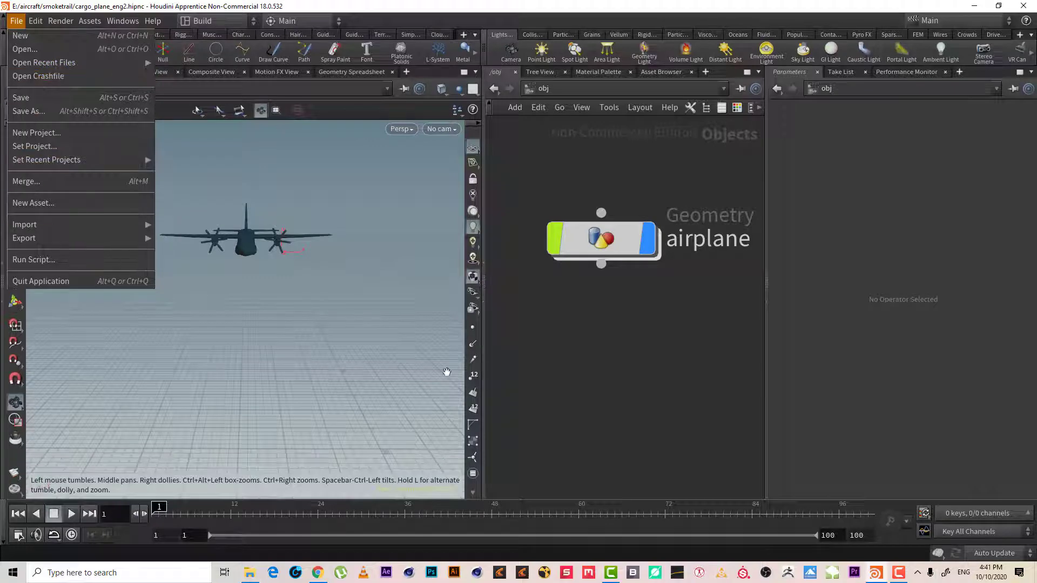
click(670, 349)
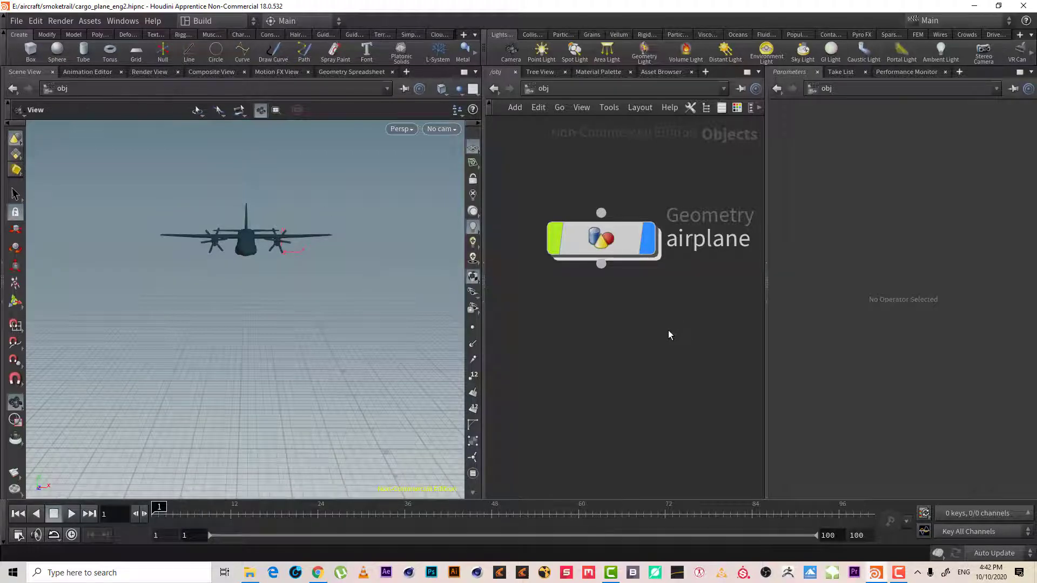
Frame the whole airplane in the viewport and leave network space below it
mouse_move(668, 329)
middle_down()
mouse_move(698, 324)
mouse_move(646, 280)
middle_up()
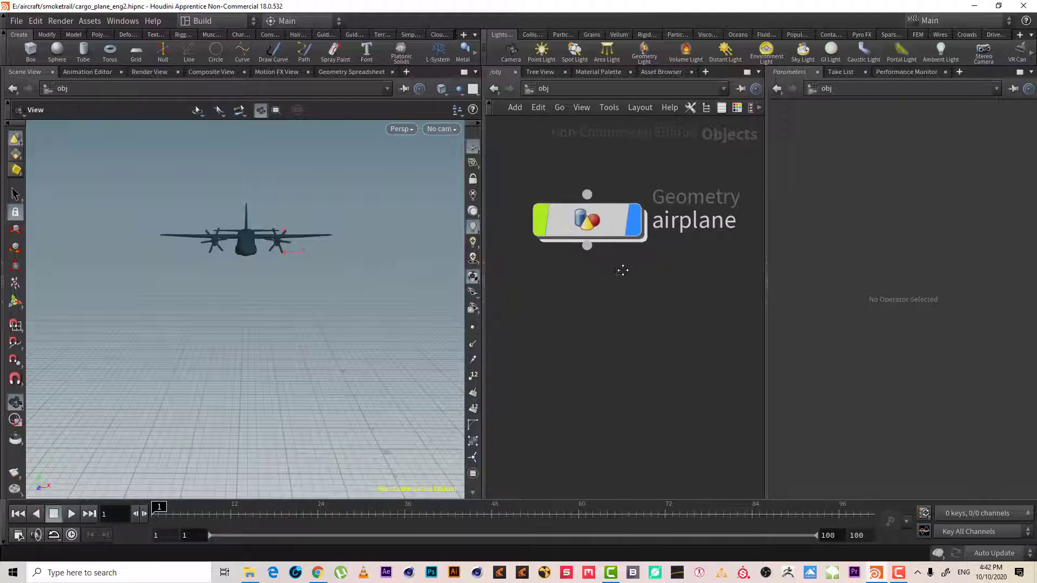
middle_drag(621, 268, 650, 281)
scroll(326, 201, up, 3)
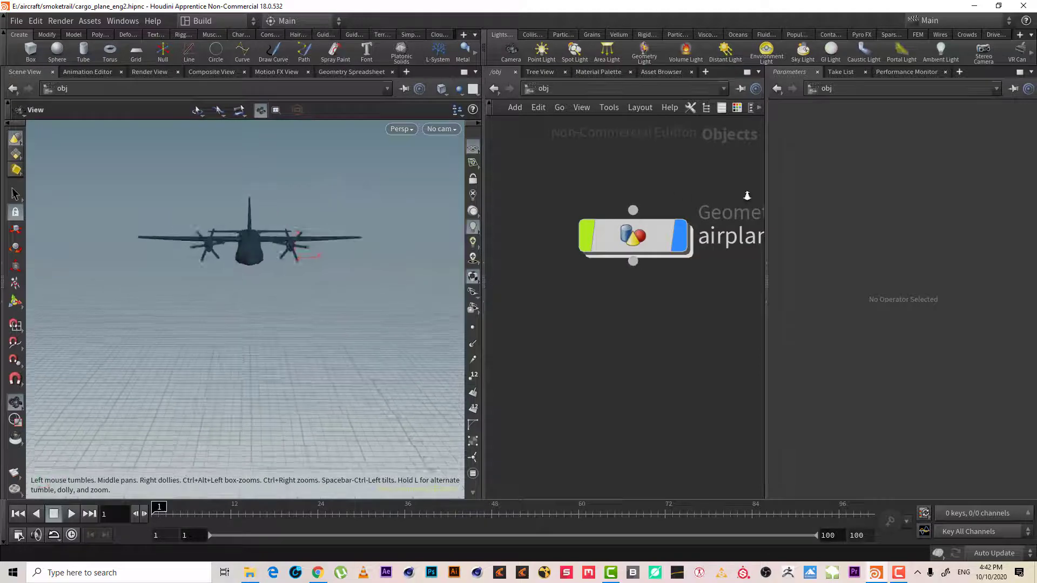
scroll(243, 335, up, 3)
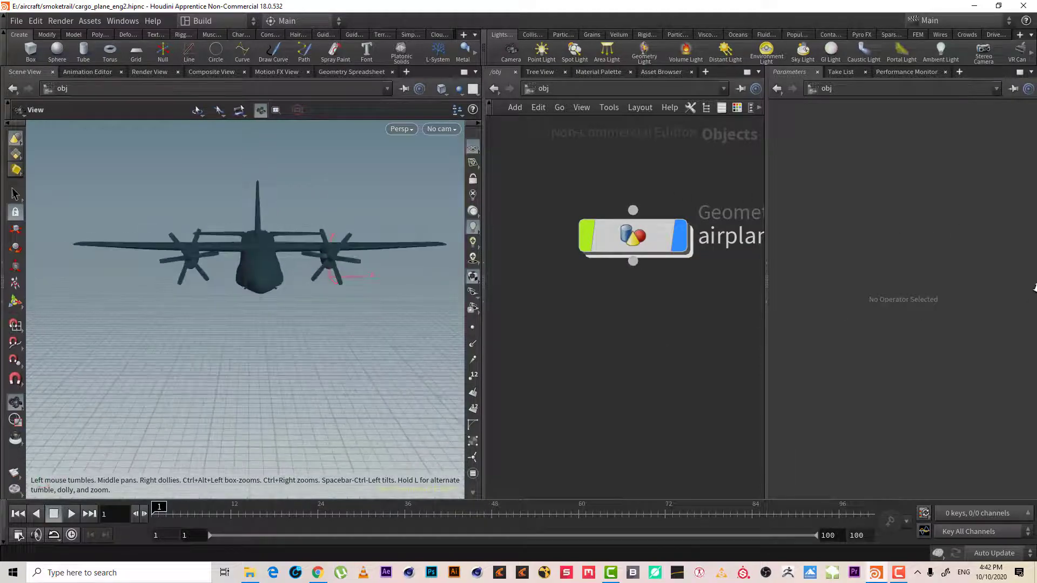
mouse_move(234, 349)
middle_down()
mouse_move(281, 264)
mouse_move(338, 266)
middle_up()
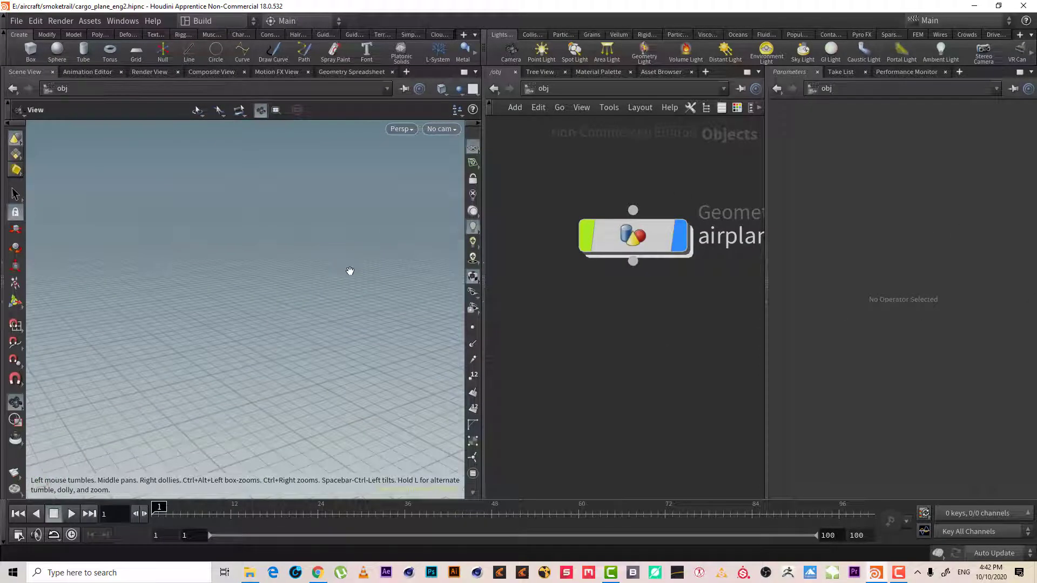
key(f)
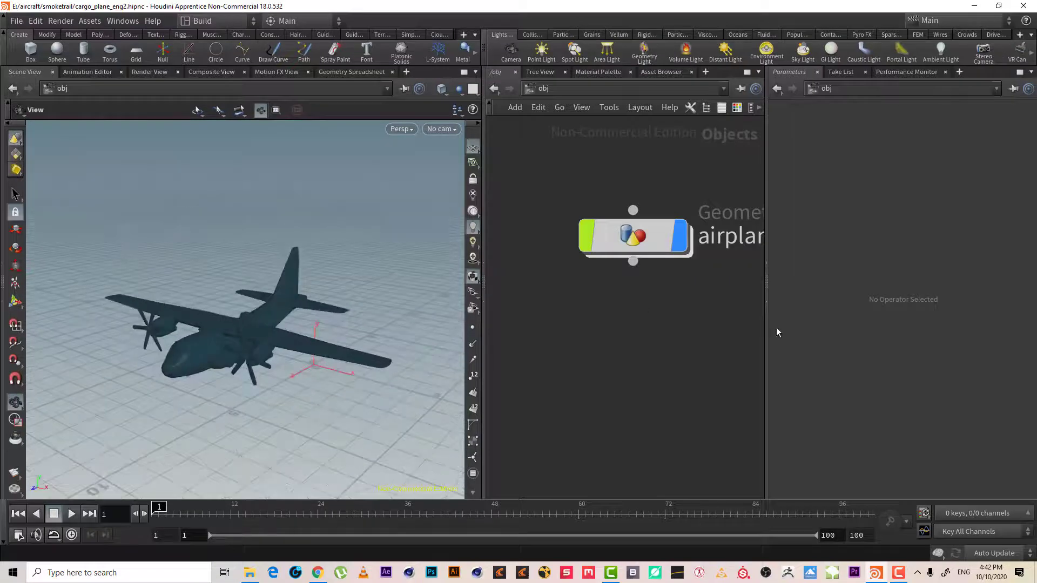
middle_drag(662, 285, 625, 287)
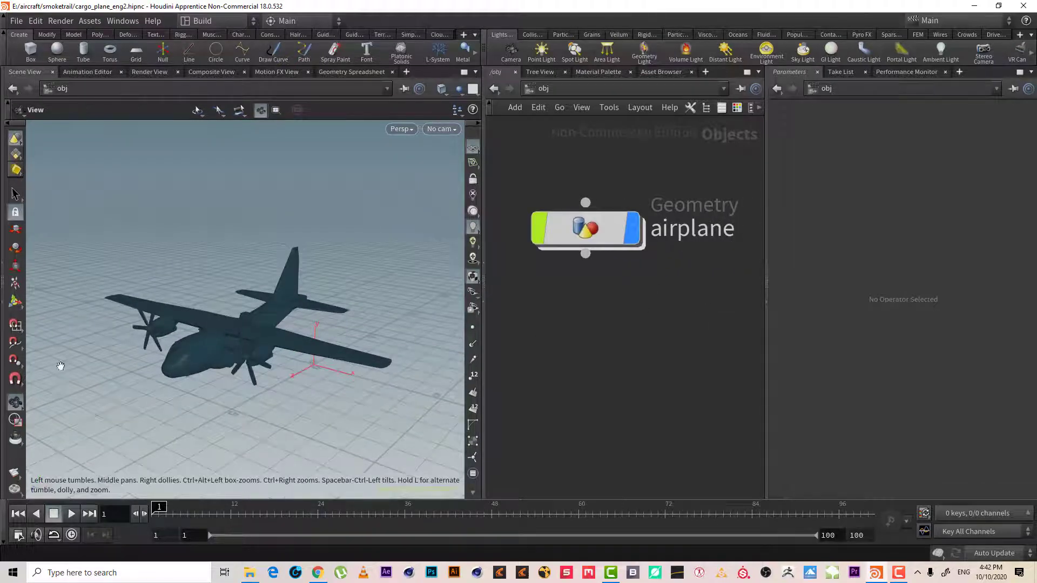
middle_drag(555, 329, 560, 301)
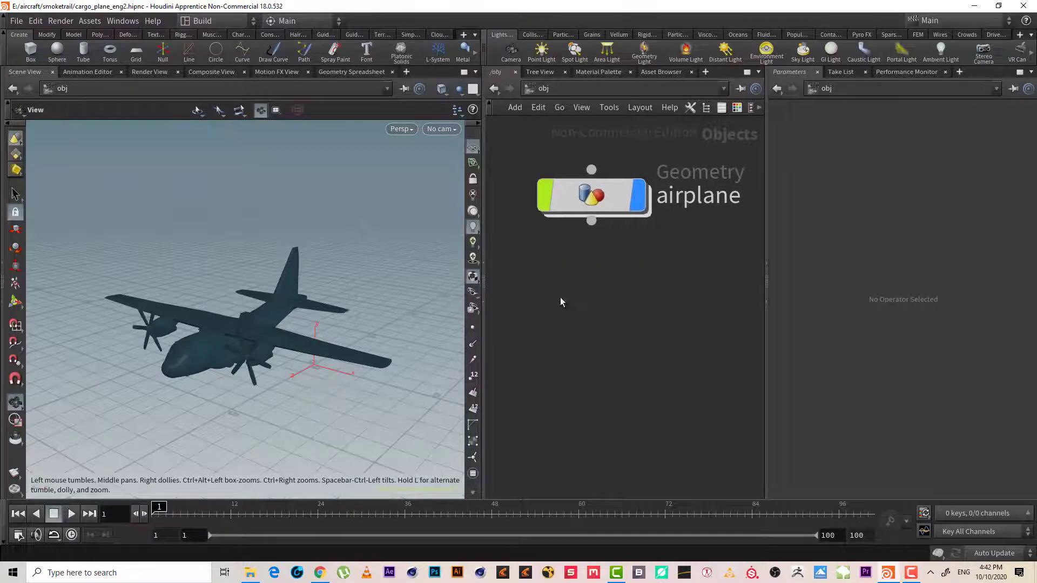
Create a Geometry object below airplane and name it 'emitter'
key(Tab)
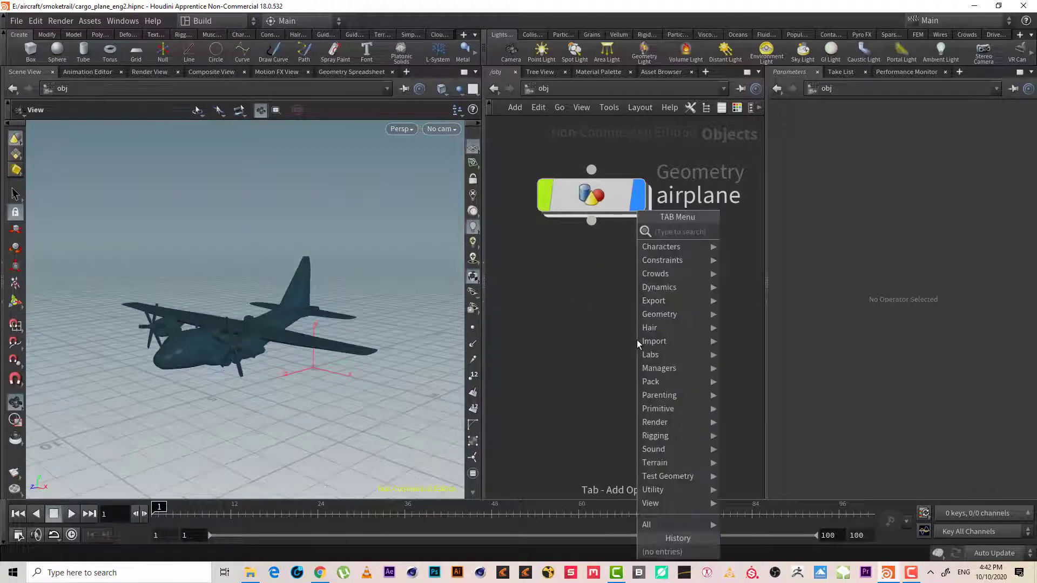
text(geo)
key(Return)
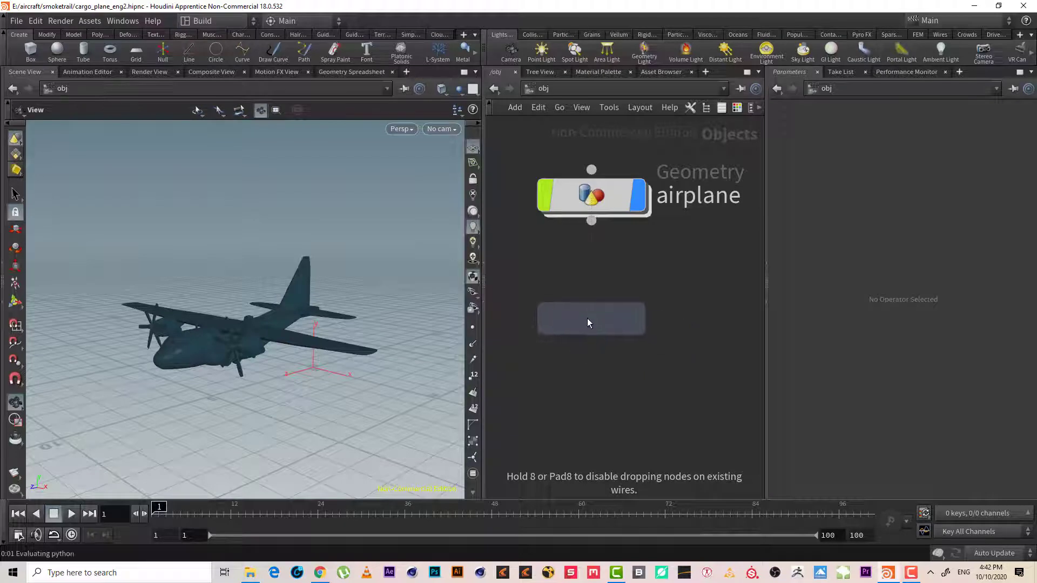
click(591, 318)
double_click(660, 319)
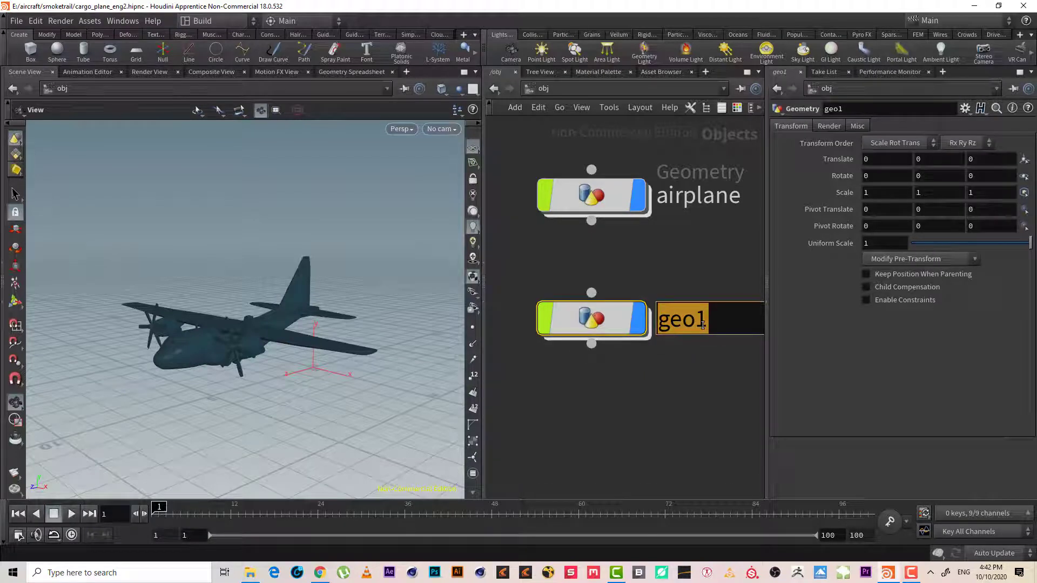
text(emitter)
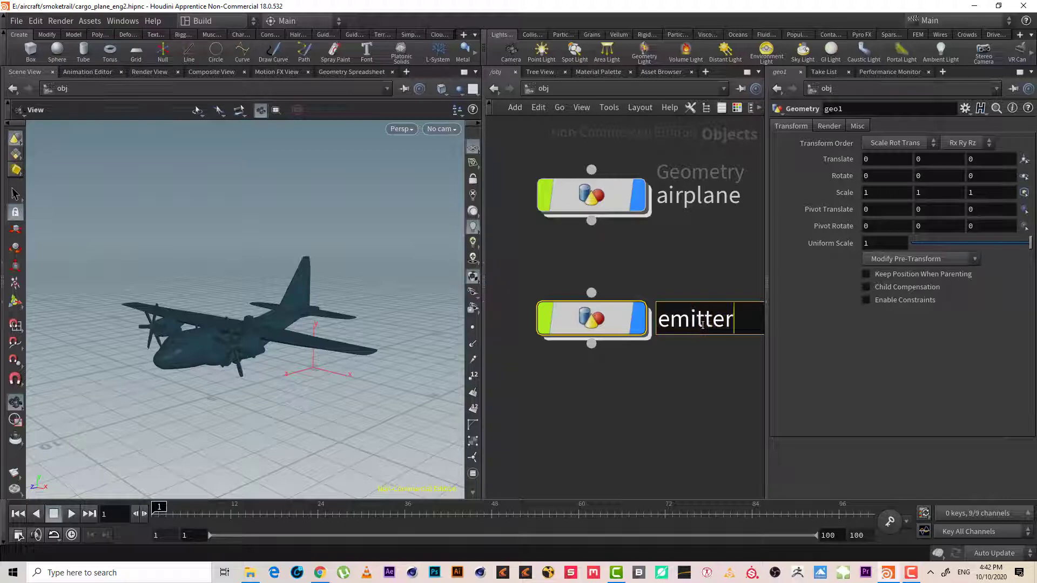
key(Return)
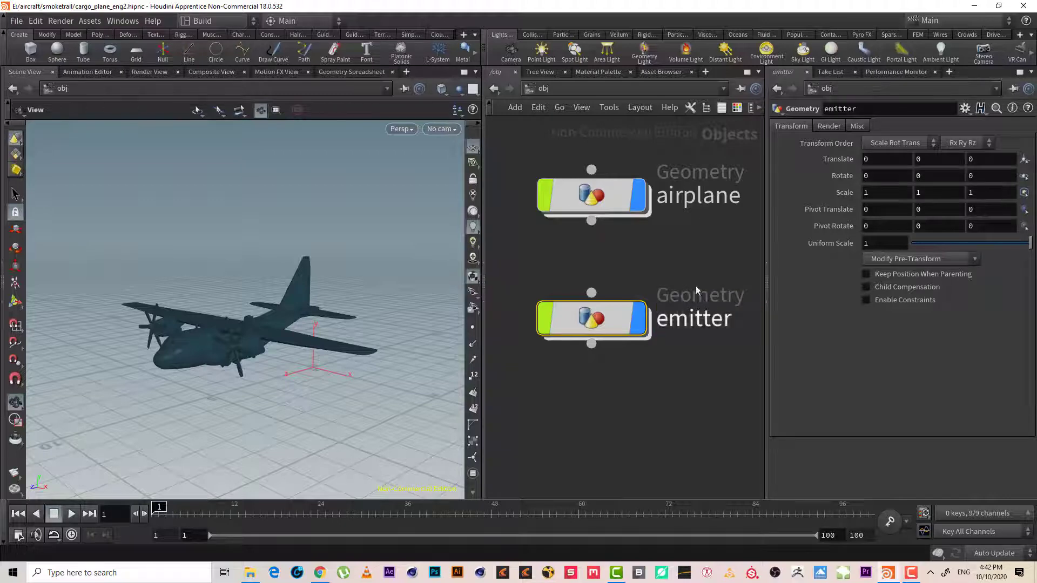
Work inside emitter with other objects ghosted, orbiting around the reference plane
double_click(609, 318)
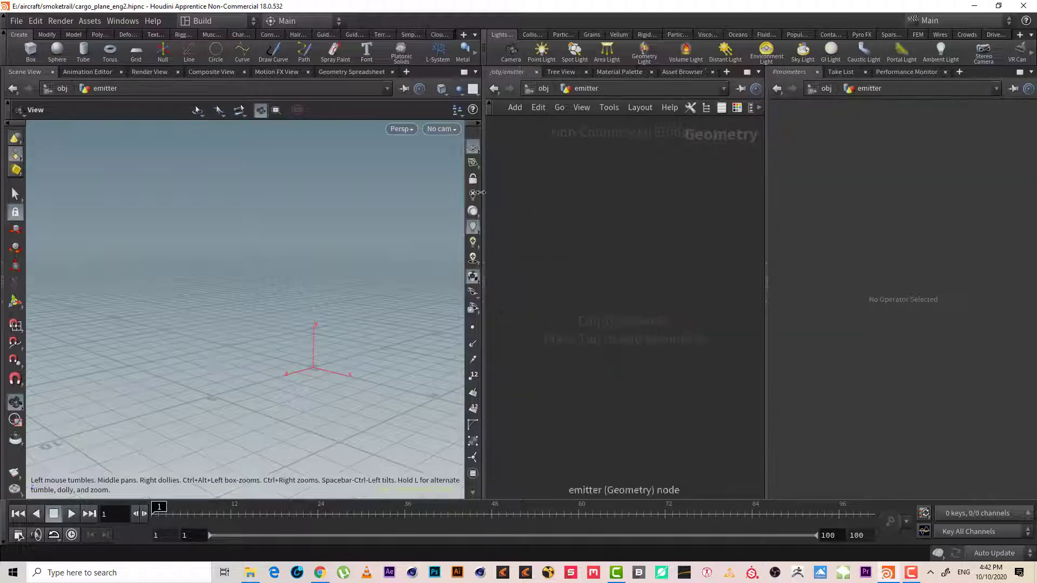
click(459, 88)
click(473, 123)
mouse_move(287, 294)
mouse_down()
mouse_move(317, 301)
mouse_move(280, 324)
mouse_move(207, 301)
mouse_move(217, 308)
mouse_up()
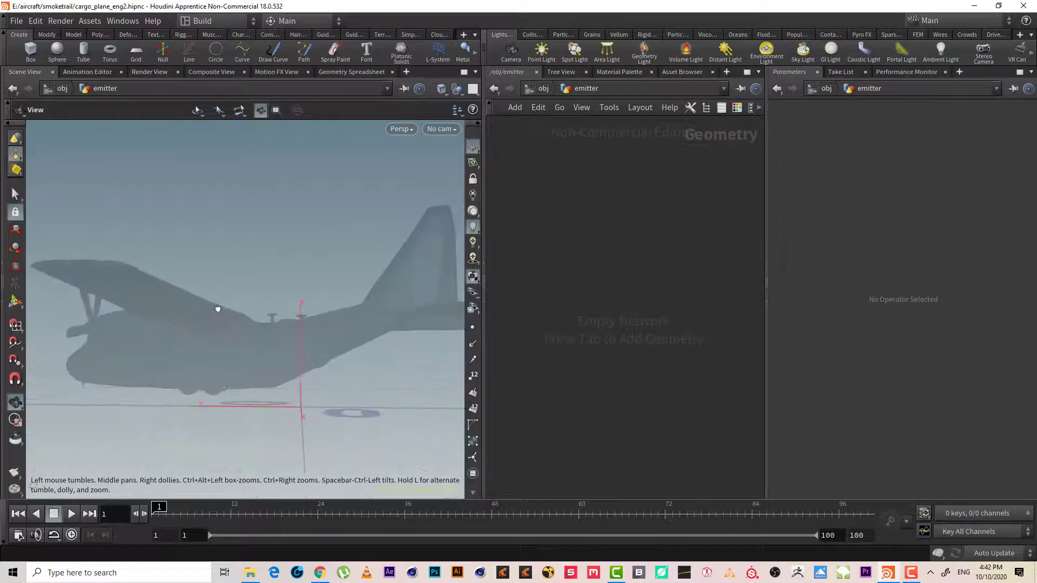
right_drag(271, 333, 431, 314)
mouse_move(430, 314)
mouse_down()
mouse_move(307, 351)
mouse_move(283, 338)
mouse_move(290, 350)
mouse_move(238, 345)
mouse_move(212, 363)
mouse_move(303, 351)
mouse_move(234, 375)
mouse_move(301, 359)
mouse_move(328, 414)
mouse_move(318, 372)
mouse_move(301, 358)
mouse_move(336, 343)
mouse_move(291, 331)
mouse_up()
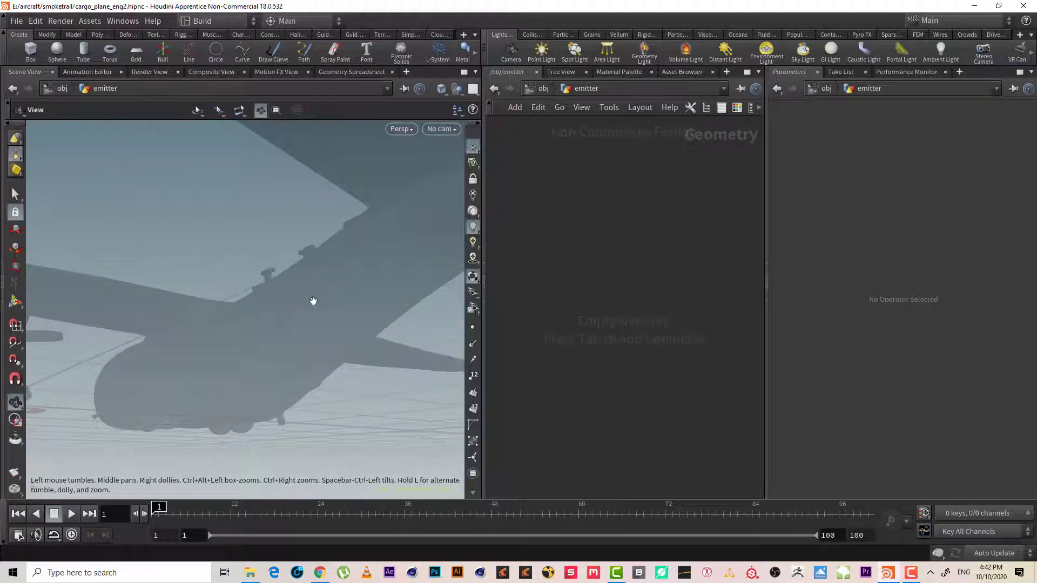
mouse_move(313, 301)
mouse_down()
mouse_move(260, 322)
mouse_move(246, 310)
mouse_move(284, 343)
mouse_up()
drag(231, 290, 235, 286)
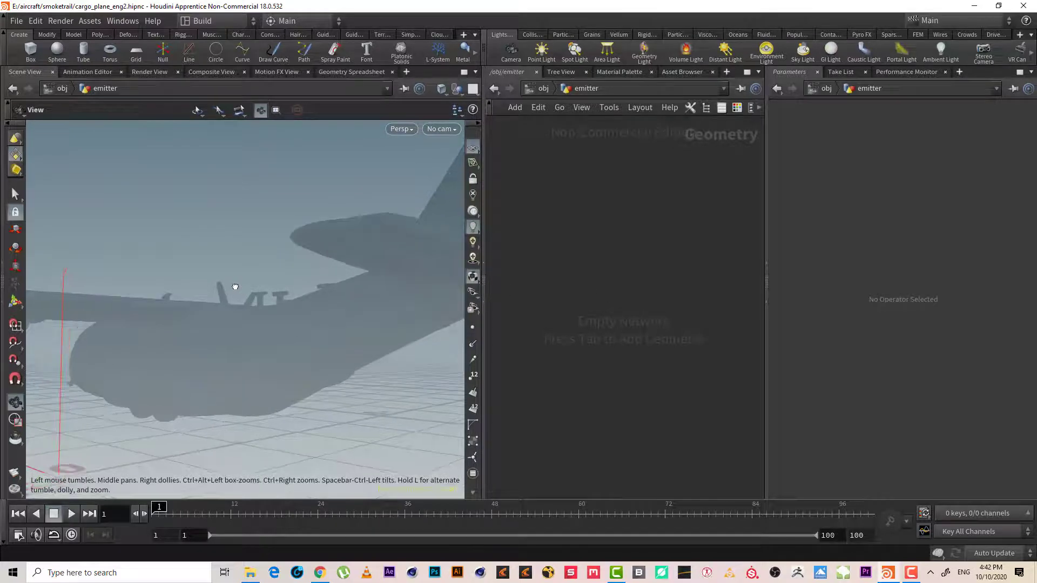
mouse_move(296, 387)
mouse_down()
mouse_move(273, 374)
mouse_move(271, 347)
mouse_move(317, 355)
mouse_move(296, 377)
mouse_up()
key(Tab)
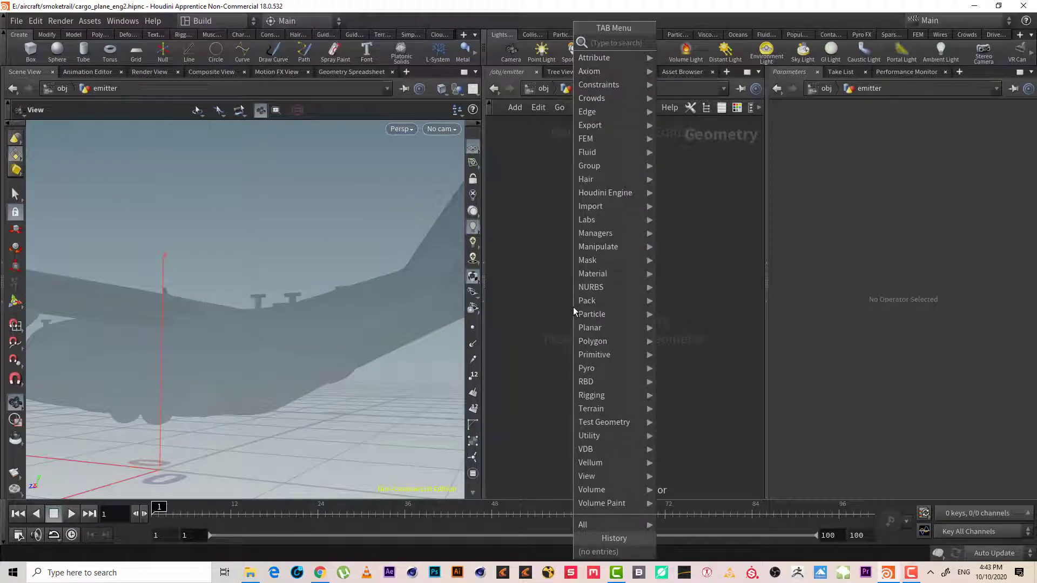
Create an add1 node, enable Point 0 and move it out along the wing
text(add)
key(Return)
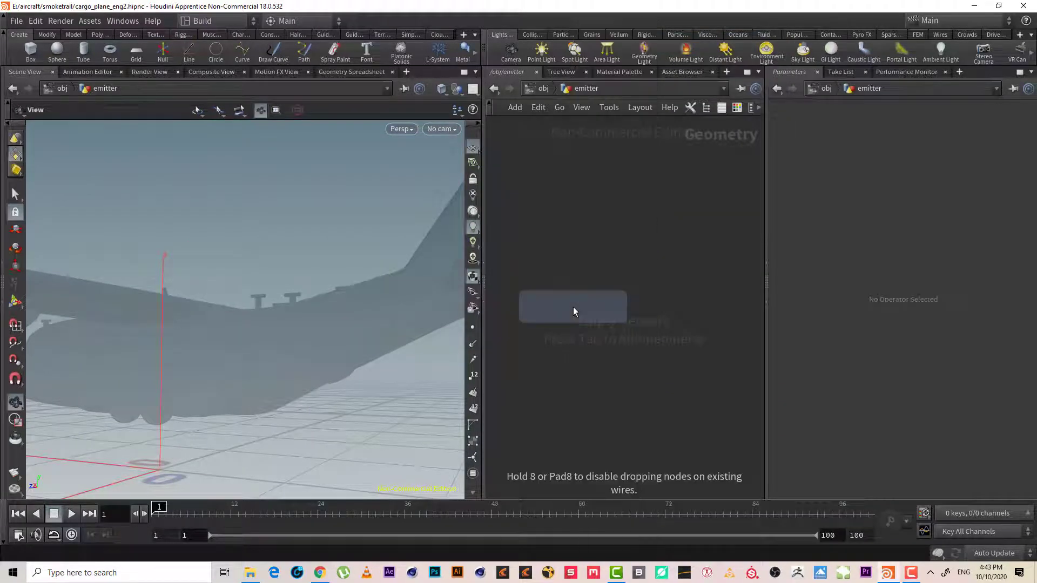
click(598, 249)
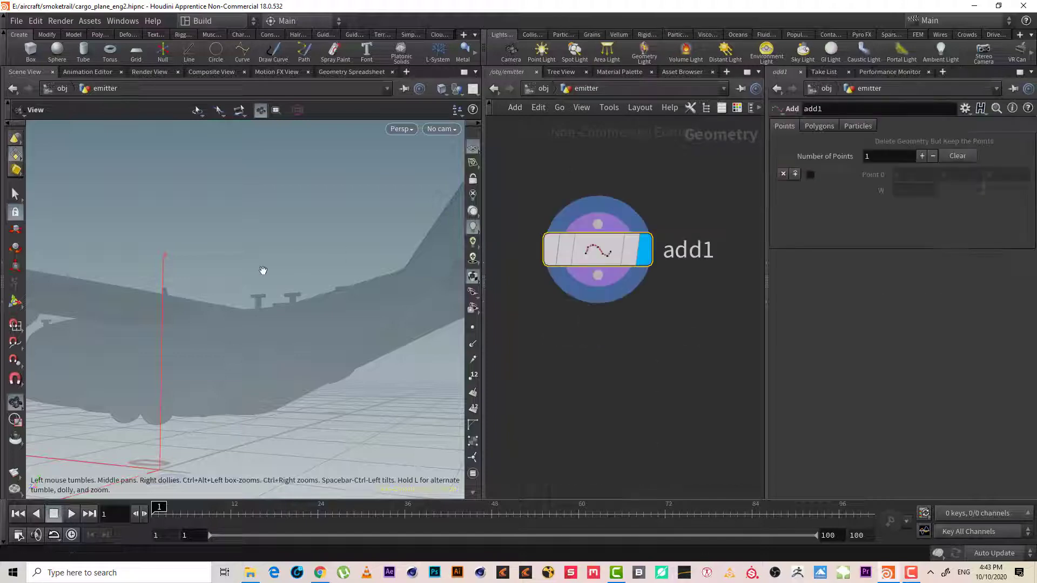
mouse_move(263, 270)
mouse_down()
mouse_move(261, 342)
mouse_move(275, 347)
mouse_move(280, 370)
mouse_move(259, 406)
mouse_move(299, 333)
mouse_up()
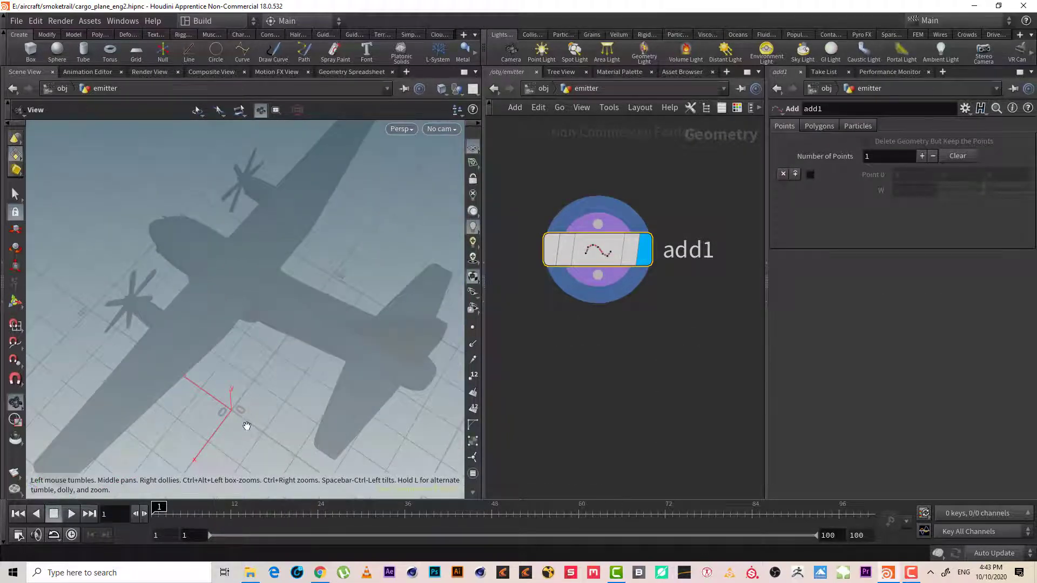
click(810, 174)
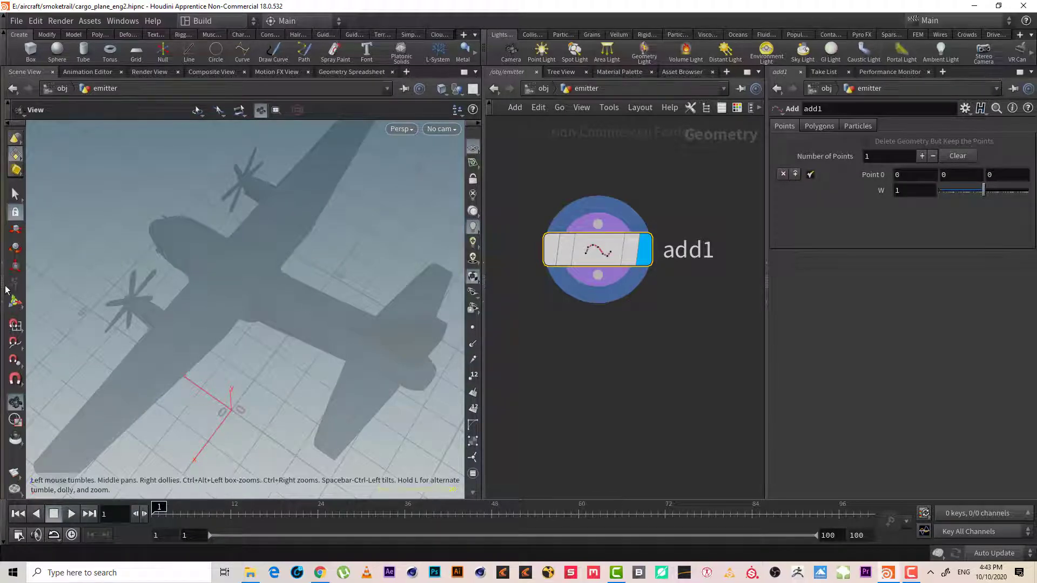
click(14, 303)
mouse_move(199, 466)
mouse_down()
mouse_move(285, 352)
mouse_move(256, 265)
mouse_move(231, 267)
mouse_up()
In Top view, slide the point inward to X -2.93175
key(Escape)
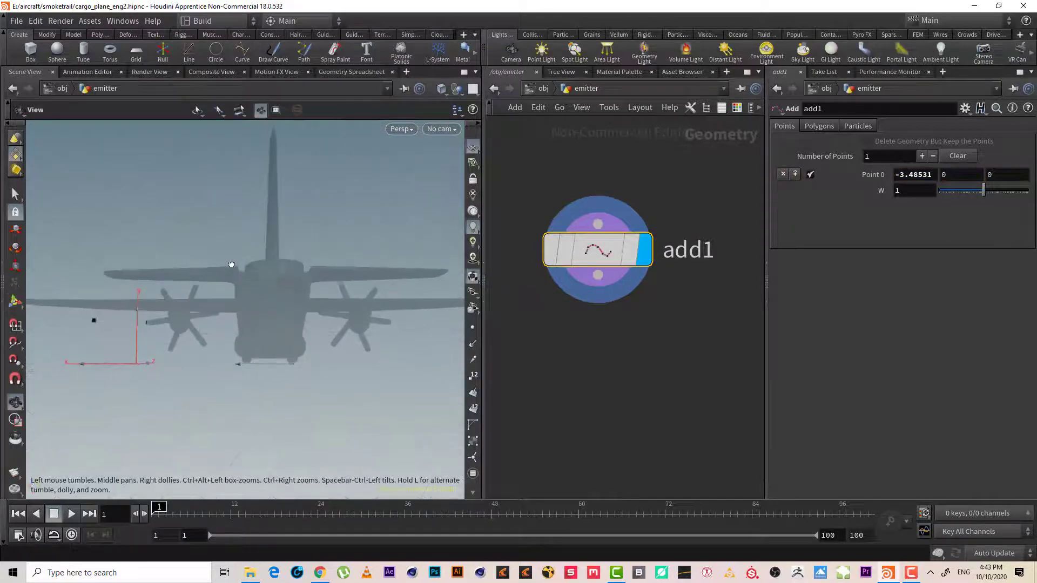
key(Return)
key(space+2)
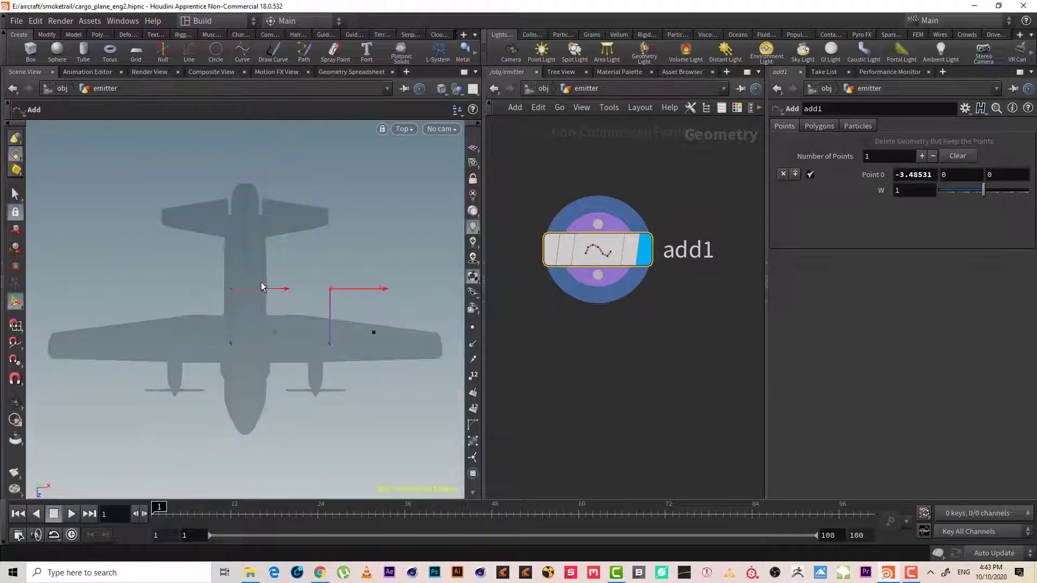
drag(285, 290, 310, 289)
key(Escape)
scroll(280, 289, up, 10)
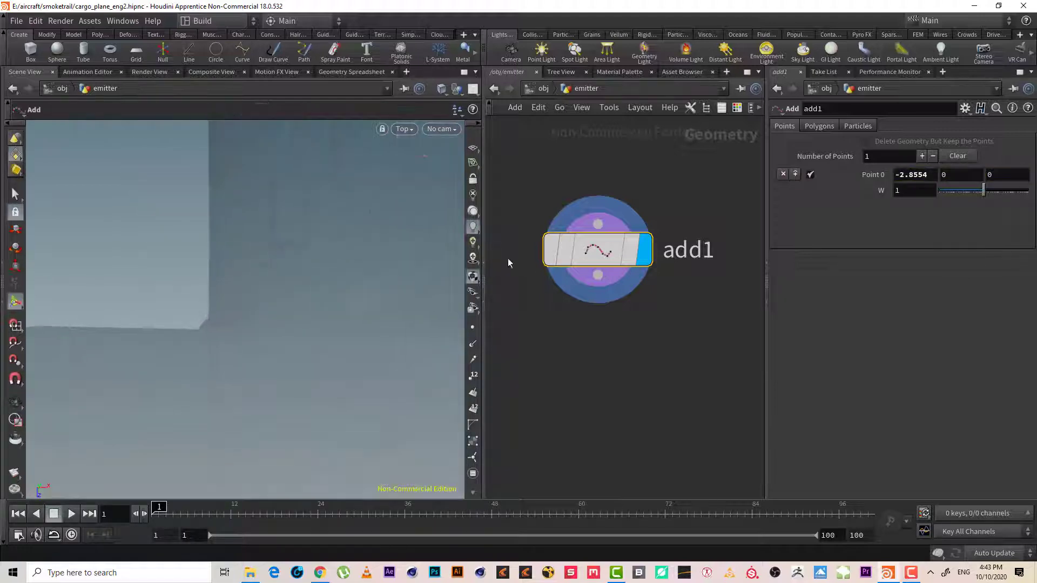
mouse_move(395, 204)
mouse_down()
mouse_move(326, 375)
mouse_move(331, 354)
mouse_move(319, 352)
mouse_up()
In Front view, set the point's height to about Y 0.092
key(Return)
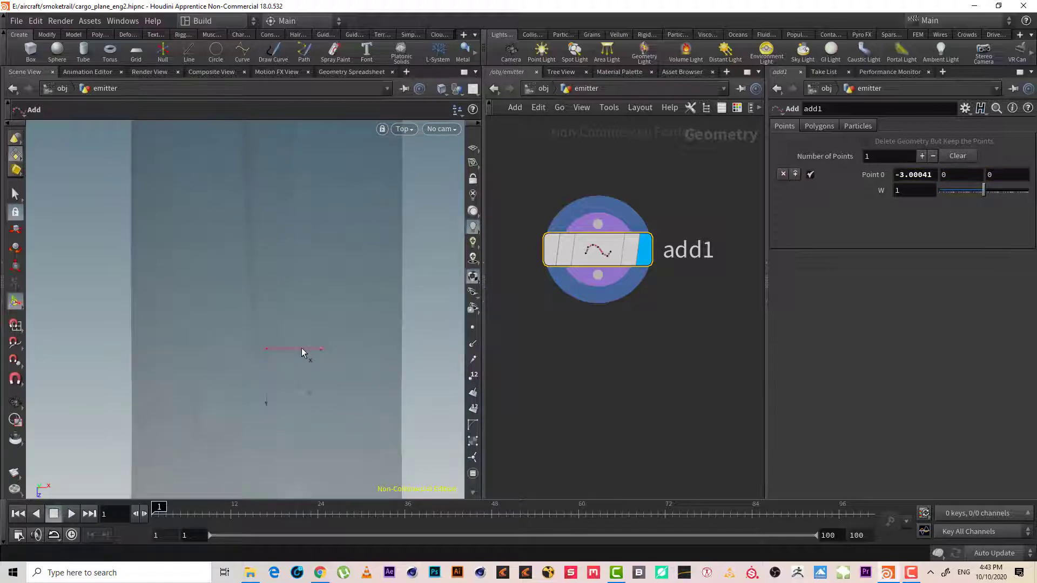
key(space+2)
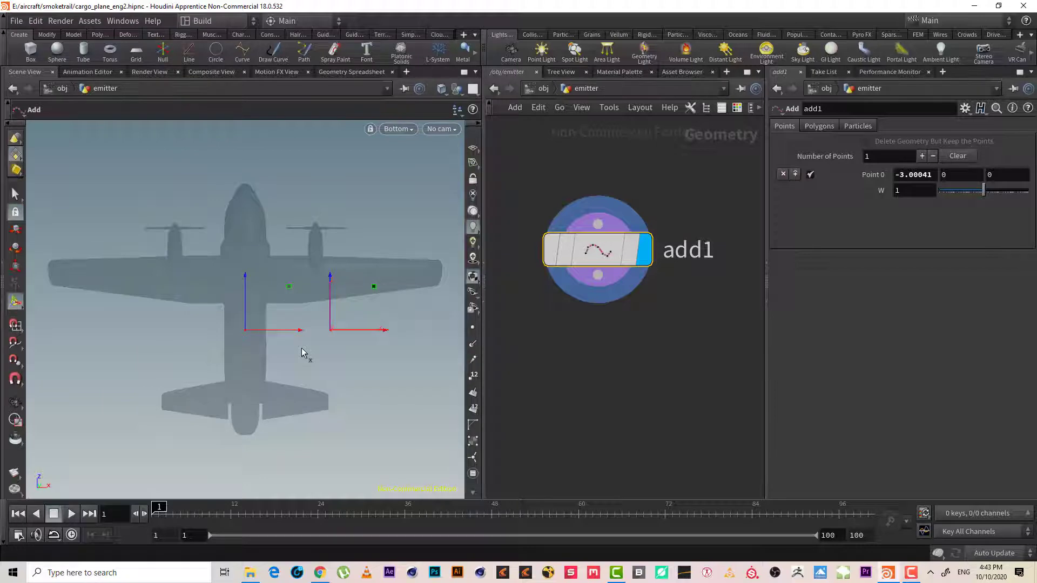
key(space+3)
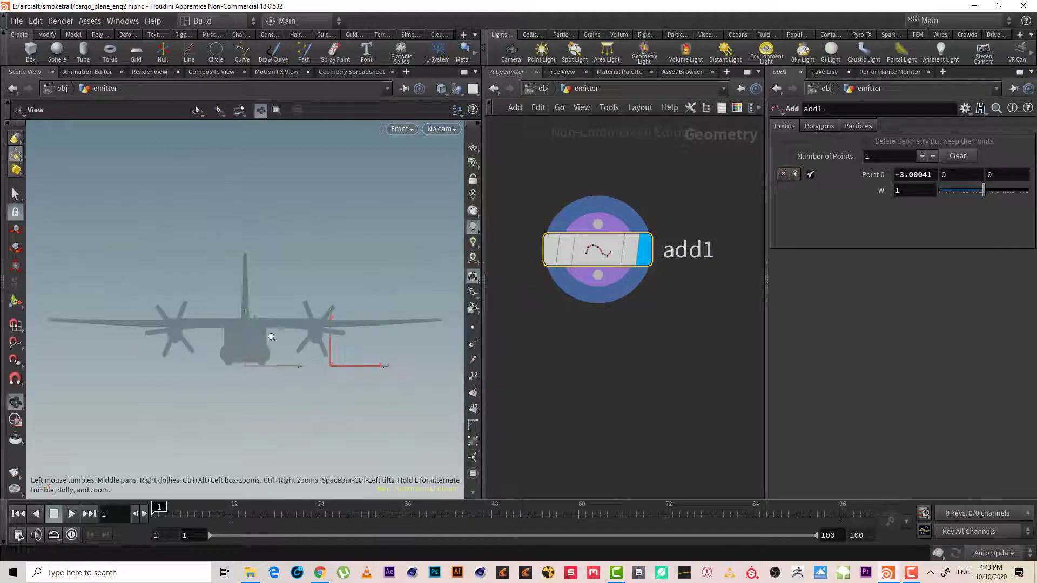
scroll(381, 288, up, 3)
drag(239, 349, 242, 342)
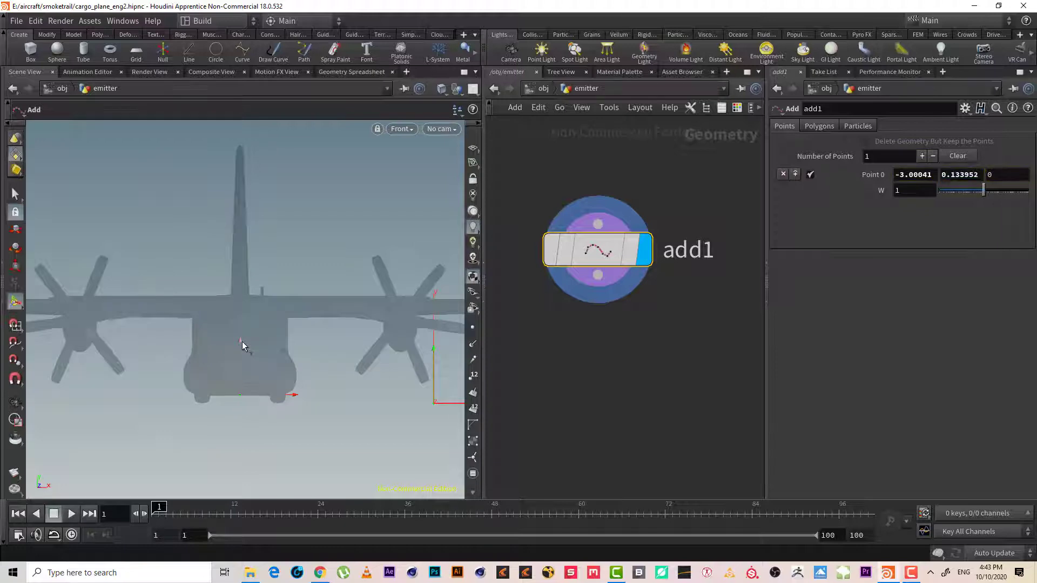
mouse_move(242, 342)
mouse_down()
mouse_move(348, 358)
mouse_move(345, 312)
mouse_up()
Cycle through Top, Front and Right views and raise the add1 point toward the wing
key(Escape)
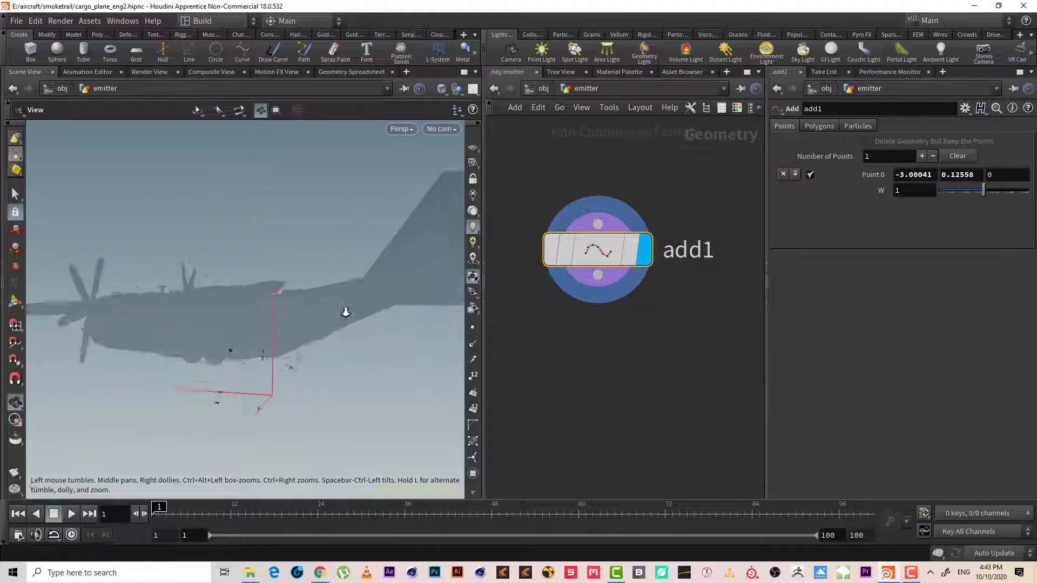
scroll(345, 312, up, 5)
key(Return)
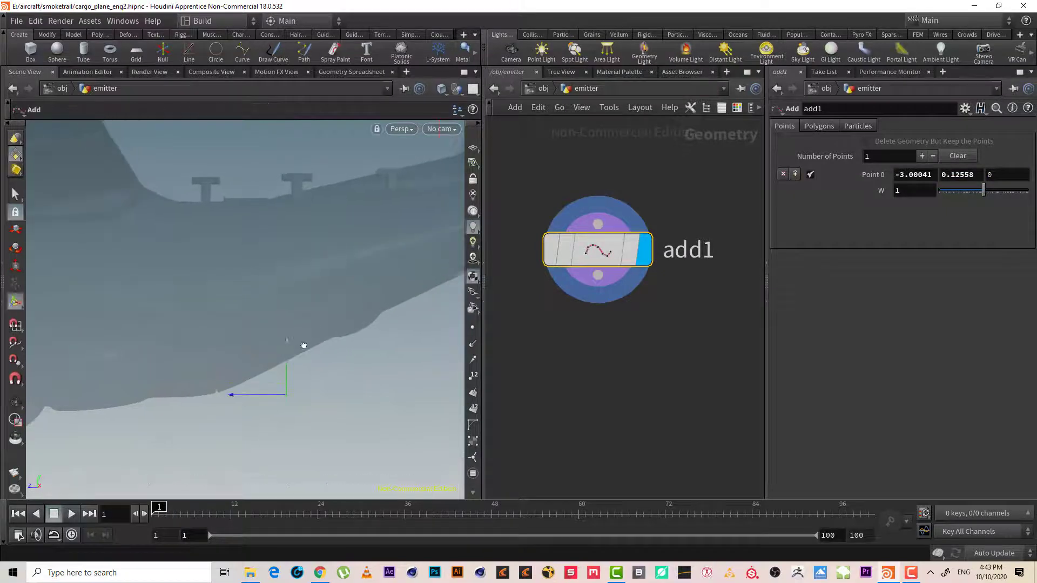
key(space+2)
scroll(305, 362, down, 5)
scroll(306, 375, down, 3)
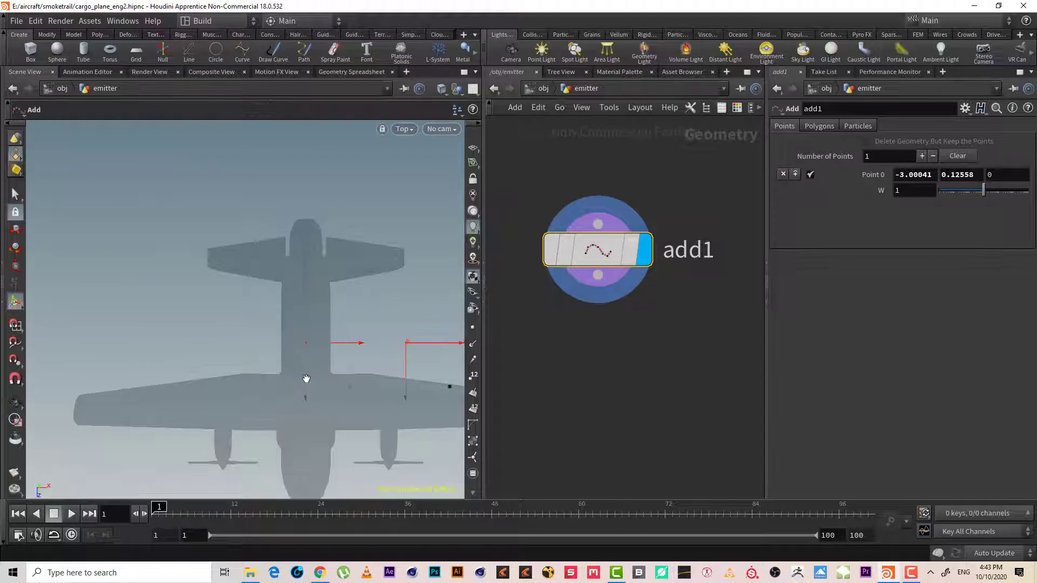
key(space+3)
key(space+4)
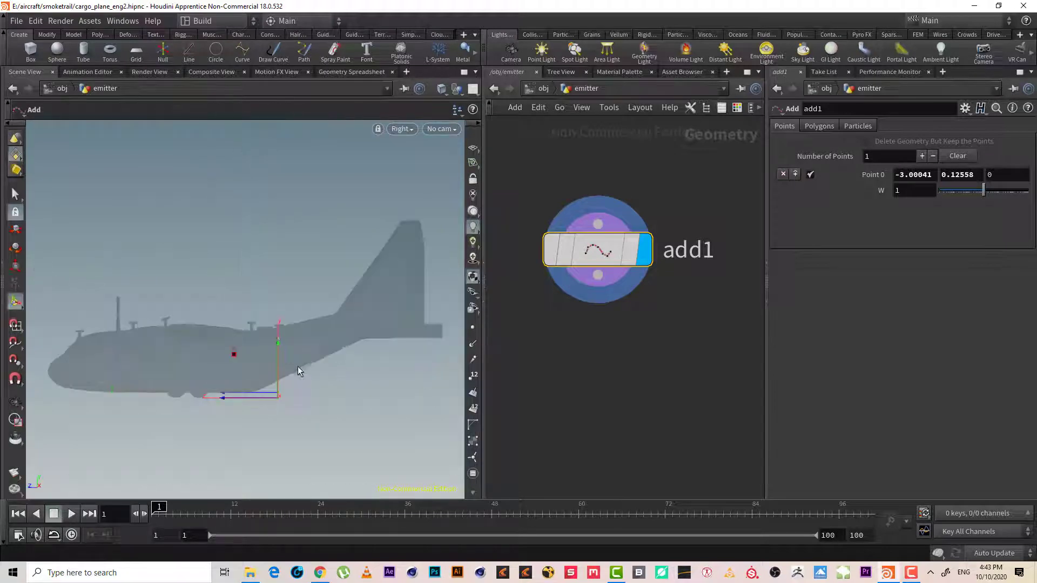
scroll(297, 366, up, 2)
scroll(361, 351, up, 3)
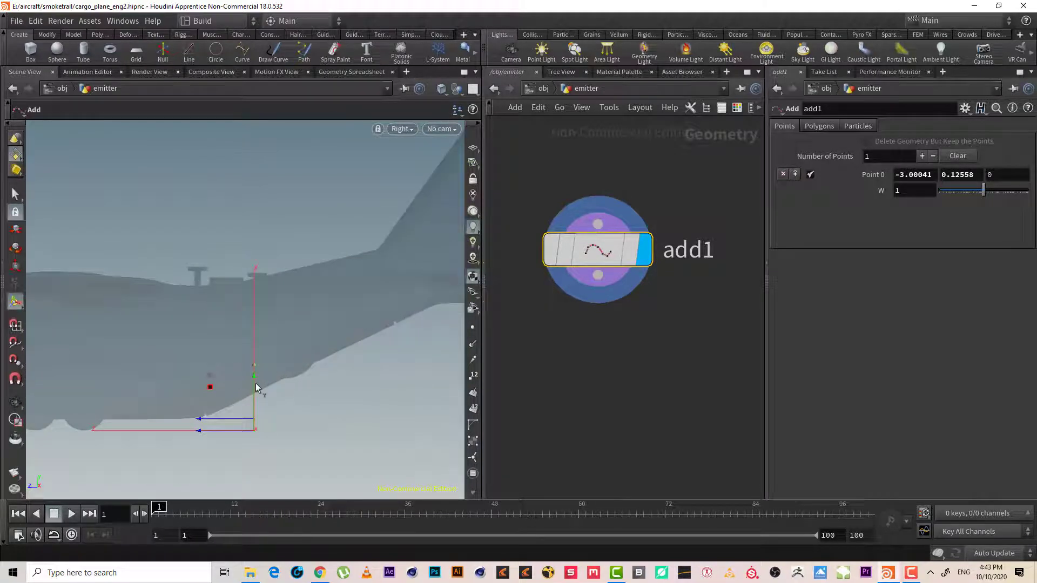
drag(256, 373, 266, 331)
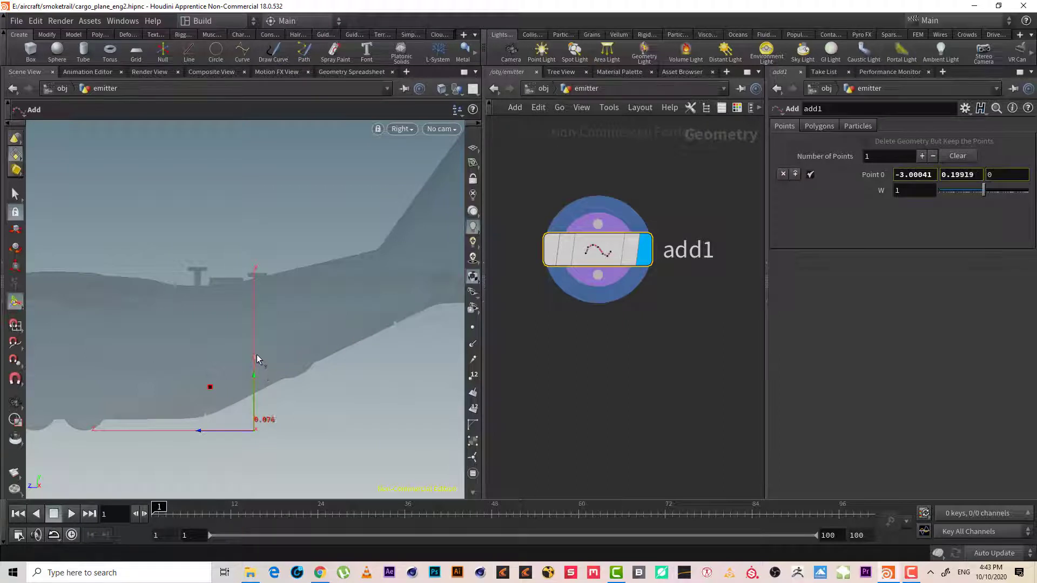
Drag the point back toward the tail and up to -3.00041, 0.581364, -0.47508
key(Escape)
scroll(379, 318, up, 3)
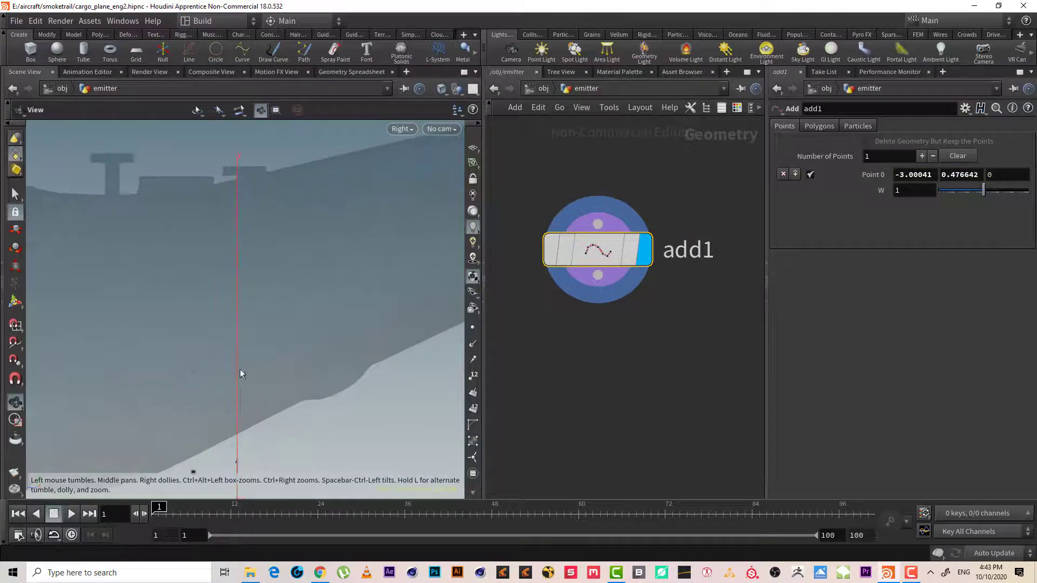
key(Return)
mouse_move(239, 368)
mouse_down()
mouse_move(247, 383)
mouse_move(237, 378)
mouse_up()
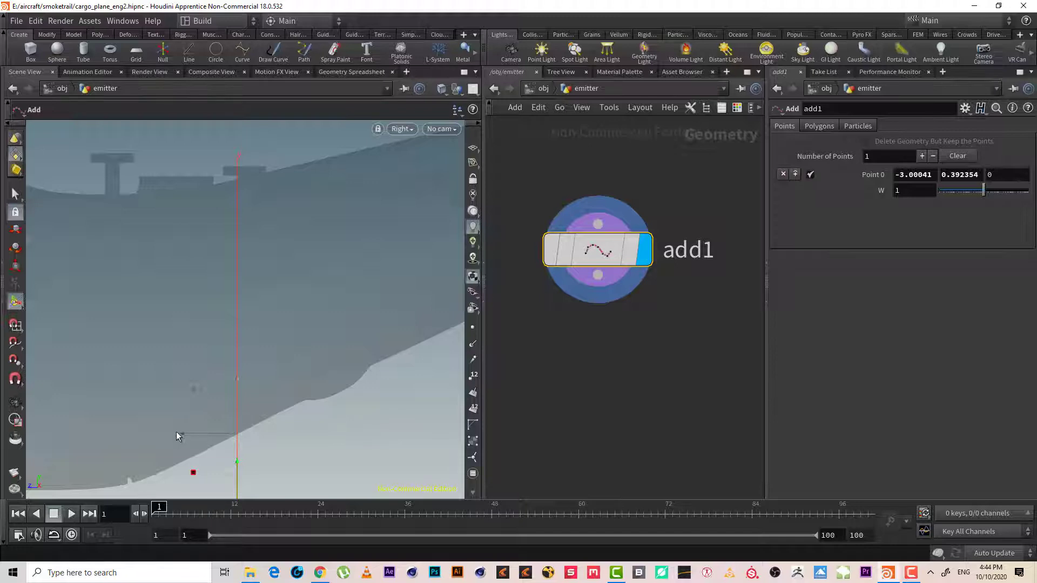
drag(183, 434, 284, 439)
mouse_move(337, 379)
mouse_down()
mouse_move(348, 335)
mouse_move(357, 338)
mouse_up()
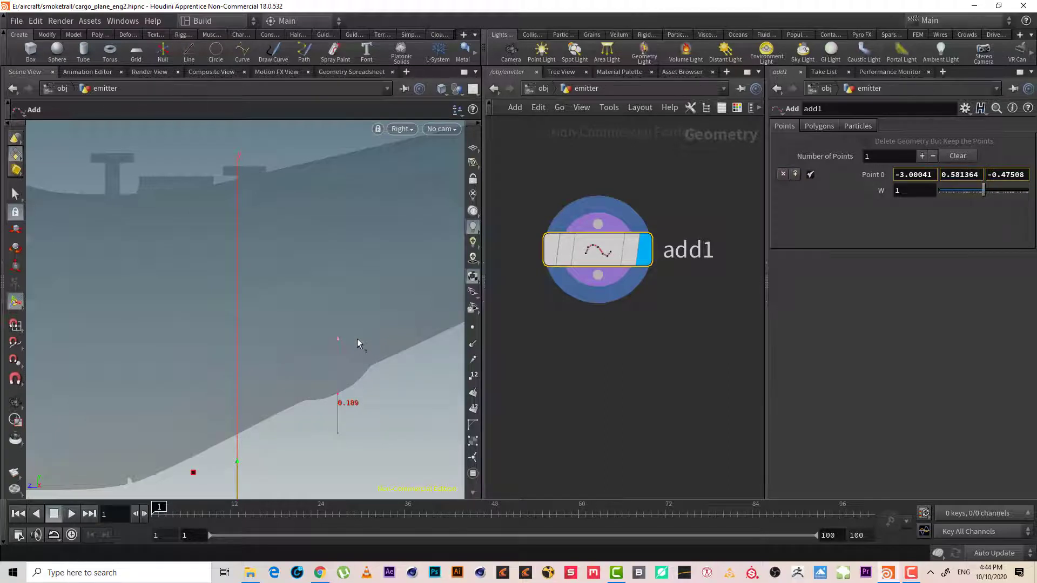
Orbit in Perspective view to check the point's position beside the plane
key(space+1)
key(Escape)
mouse_move(276, 352)
mouse_down()
mouse_move(306, 430)
mouse_move(315, 338)
mouse_move(178, 399)
mouse_move(305, 342)
mouse_move(302, 324)
mouse_move(436, 336)
mouse_up()
key(Escape)
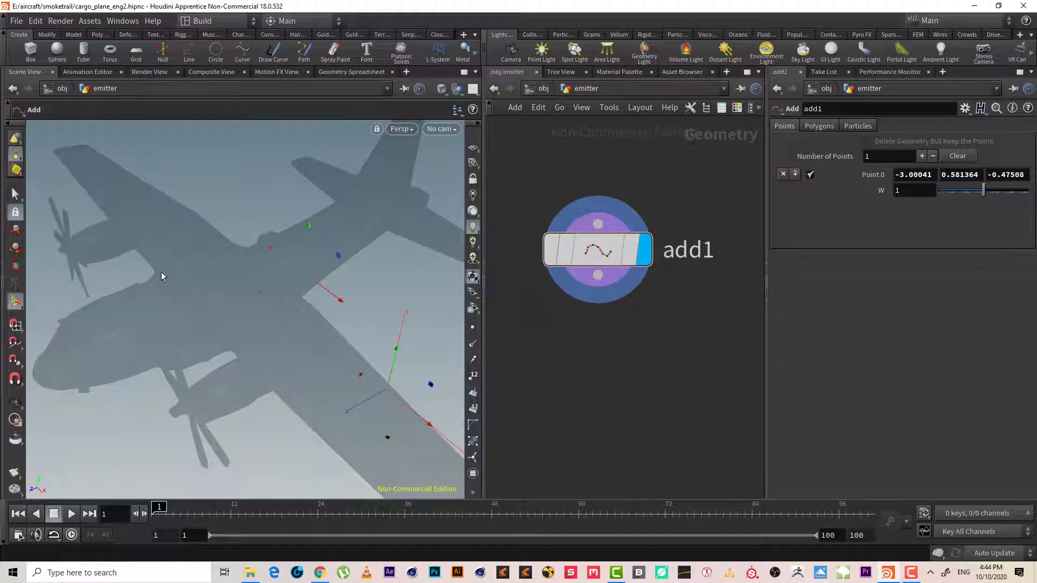
middle_drag(627, 322, 683, 296)
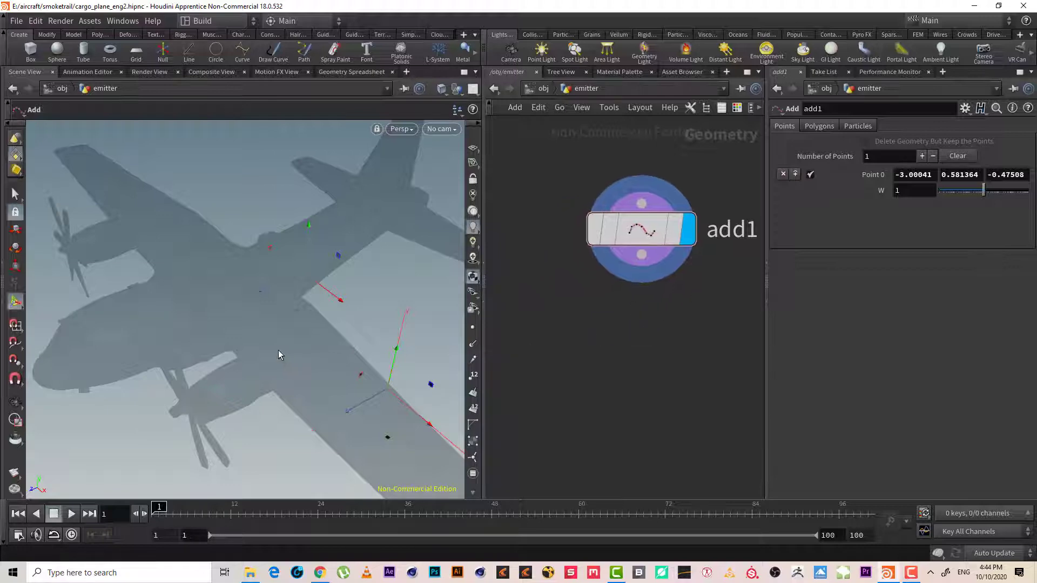
key(Escape)
mouse_move(279, 355)
mouse_down()
mouse_move(248, 331)
mouse_move(273, 322)
mouse_move(254, 294)
mouse_move(302, 303)
mouse_up()
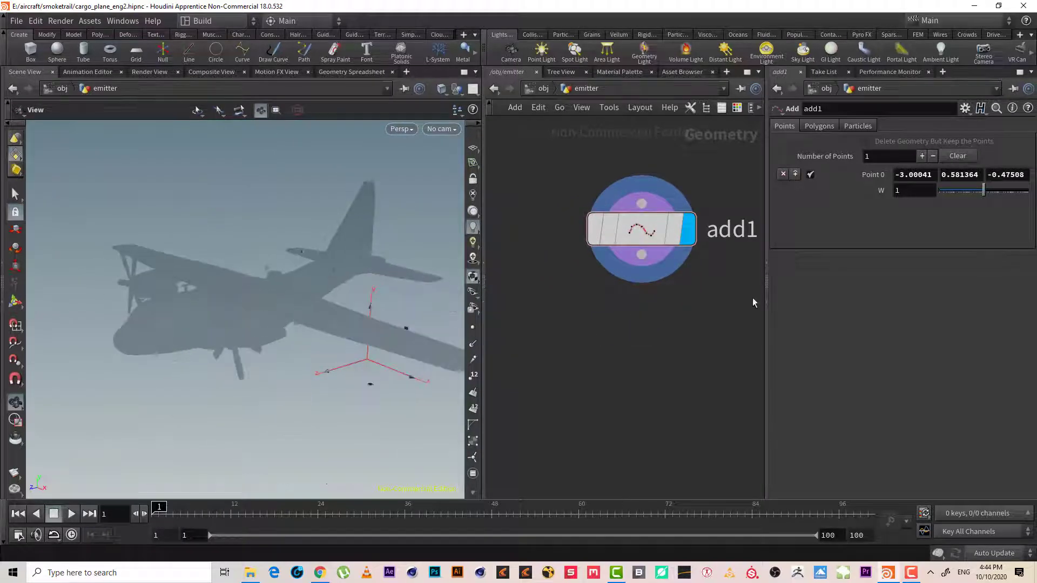
Add a transform1 node below add1 and make it the displayed node
key(Escape)
key(Tab)
text(t)
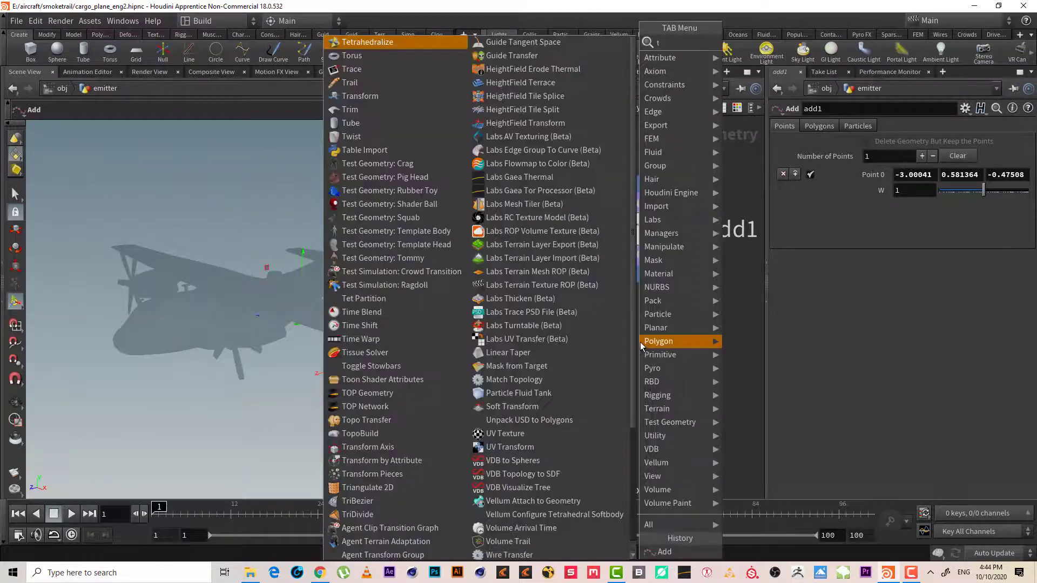
text(ra)
key(Down)
key(Down)
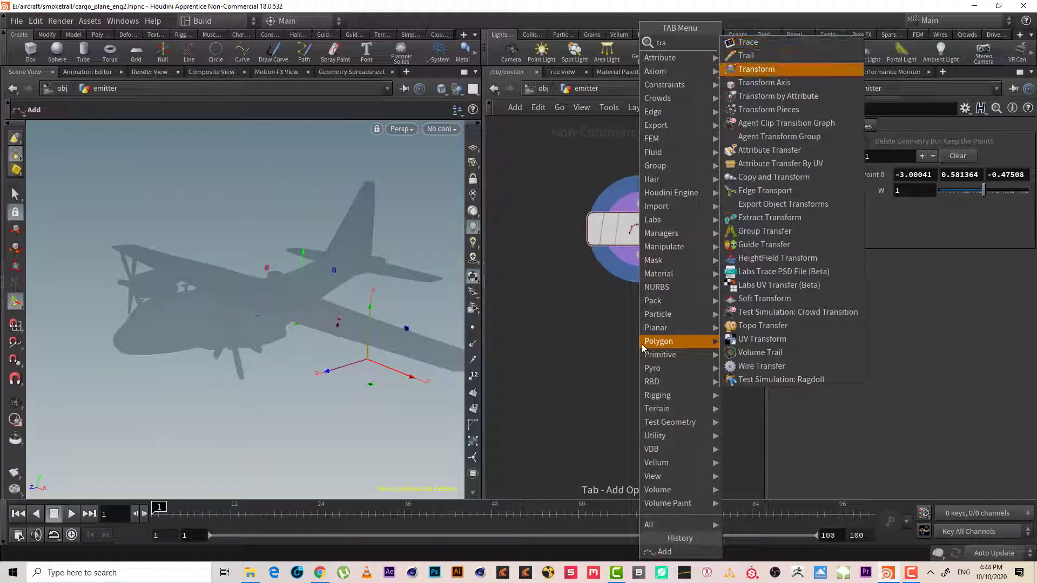
key(Escape)
click(642, 349)
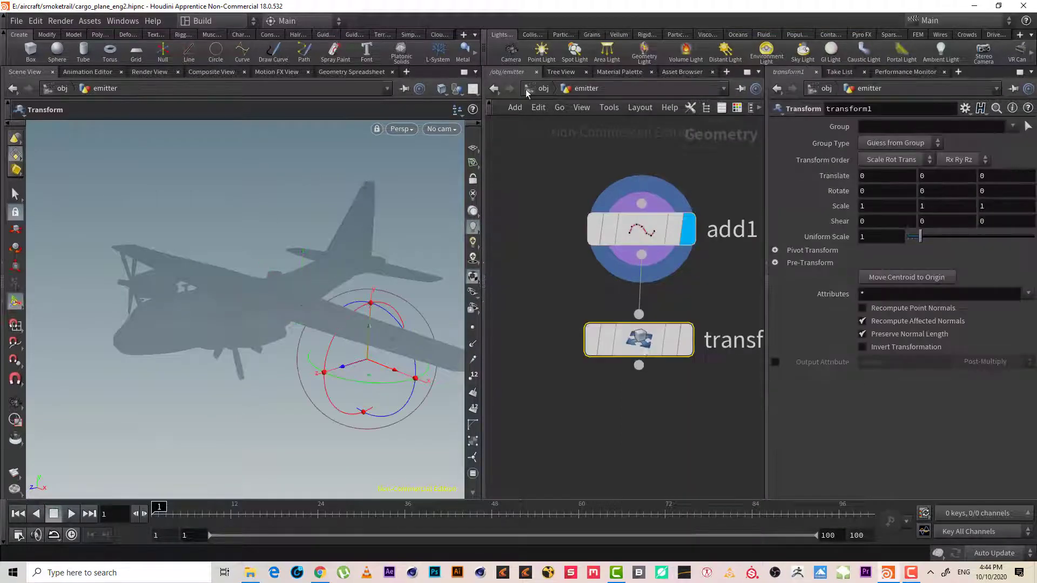
key(r)
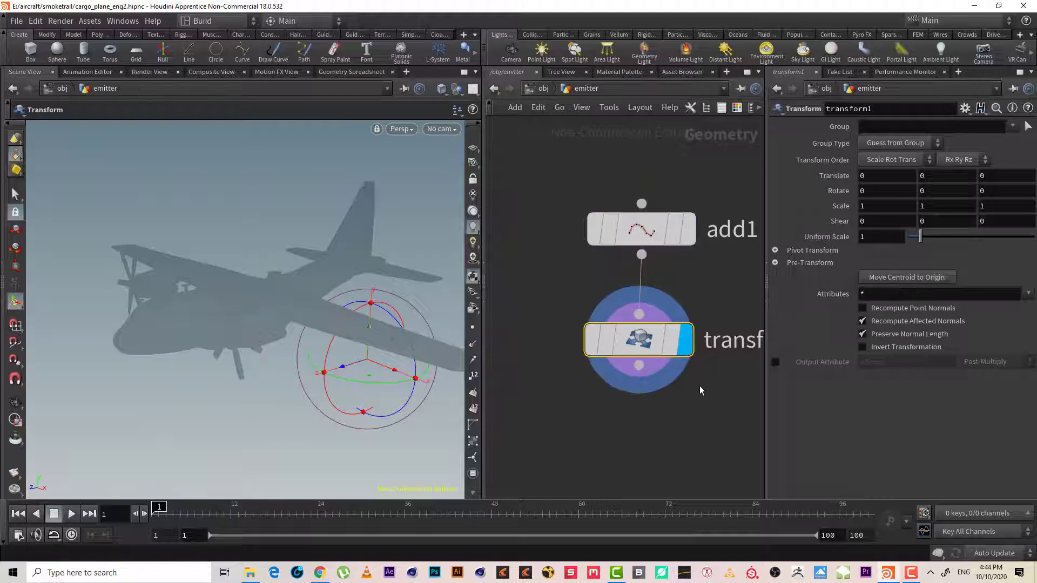
mouse_move(317, 283)
mouse_down()
mouse_move(254, 300)
mouse_move(324, 335)
mouse_up()
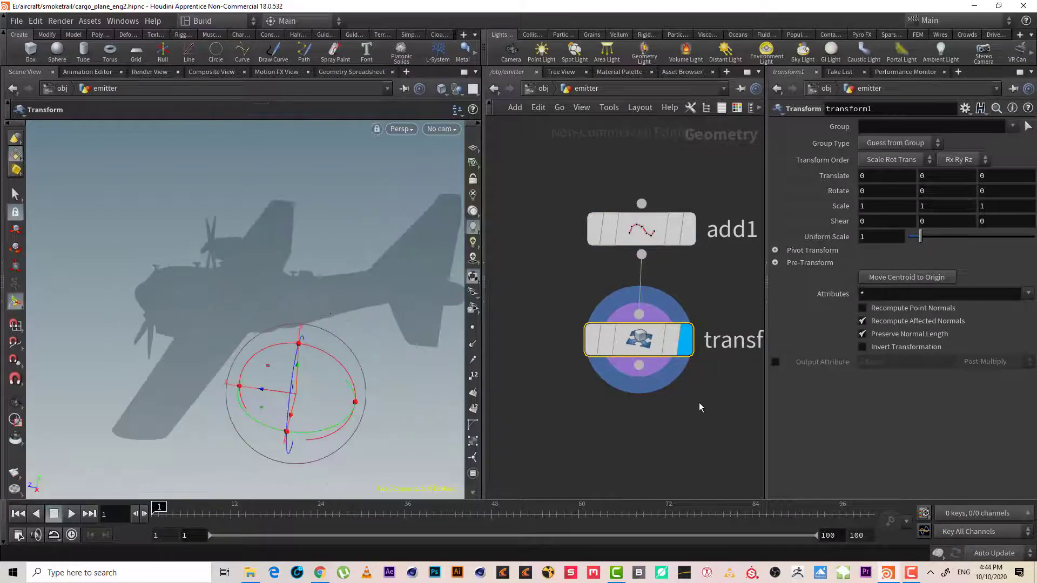
mouse_move(448, 398)
mouse_down()
mouse_move(359, 398)
mouse_move(527, 321)
mouse_up()
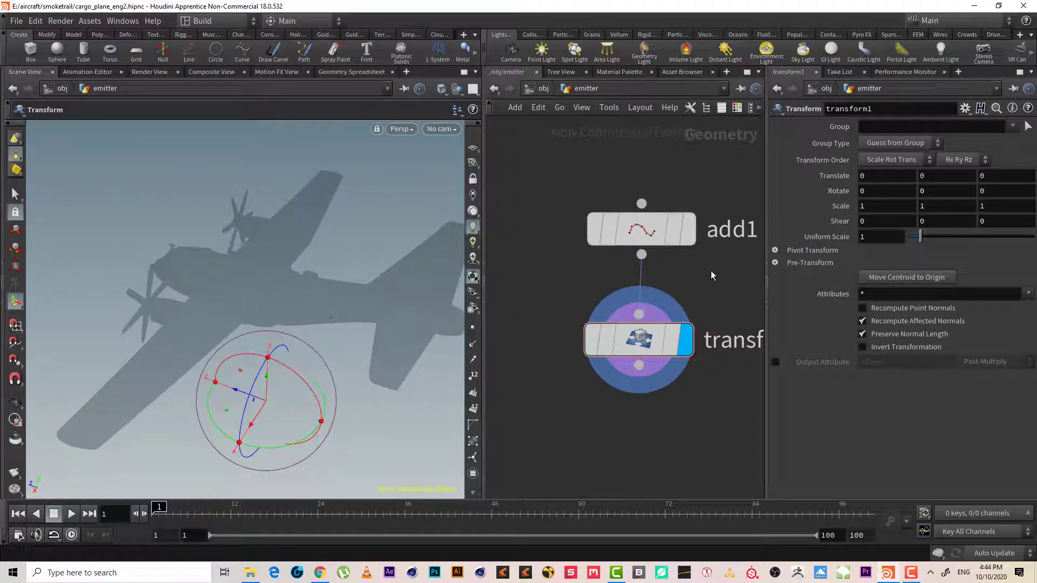
Select add1's Point 0 X value for copying
click(691, 231)
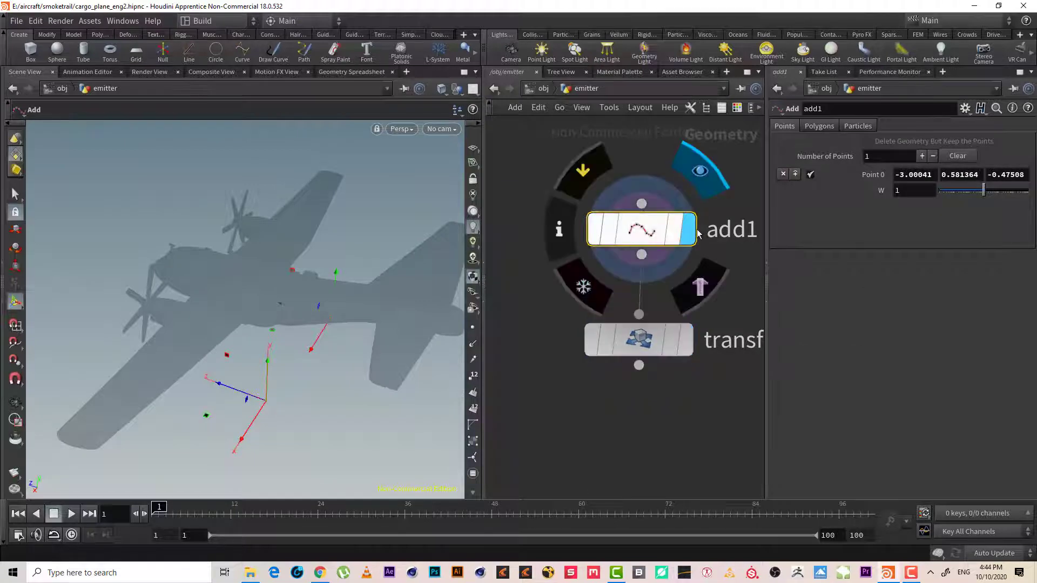
click(685, 339)
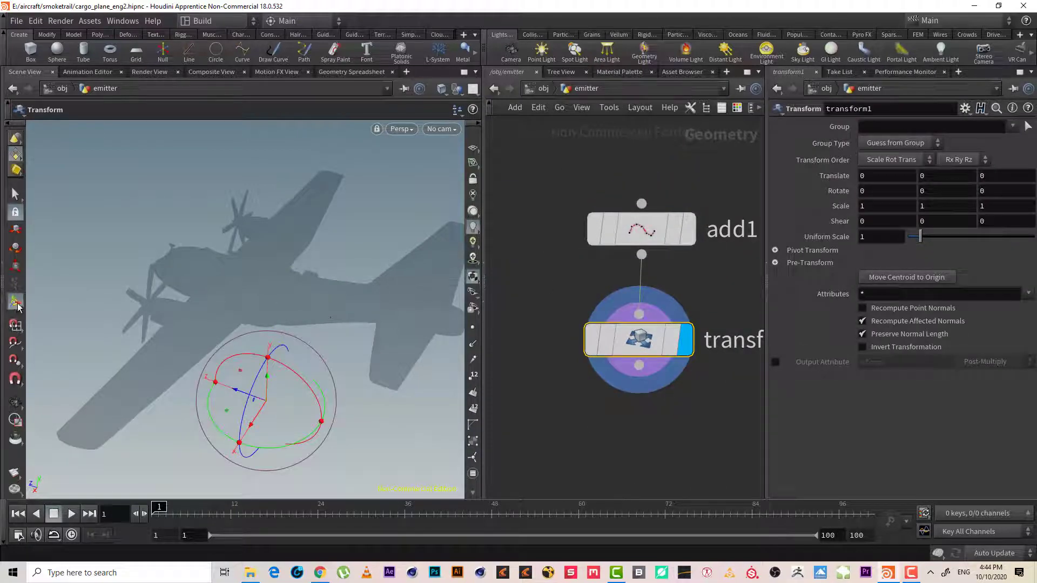
click(17, 195)
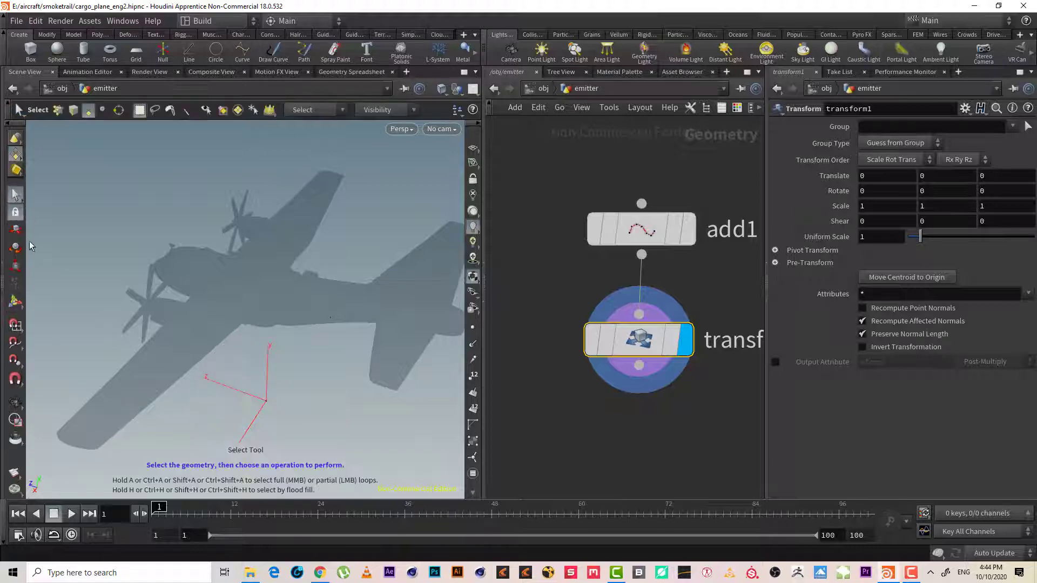
click(21, 301)
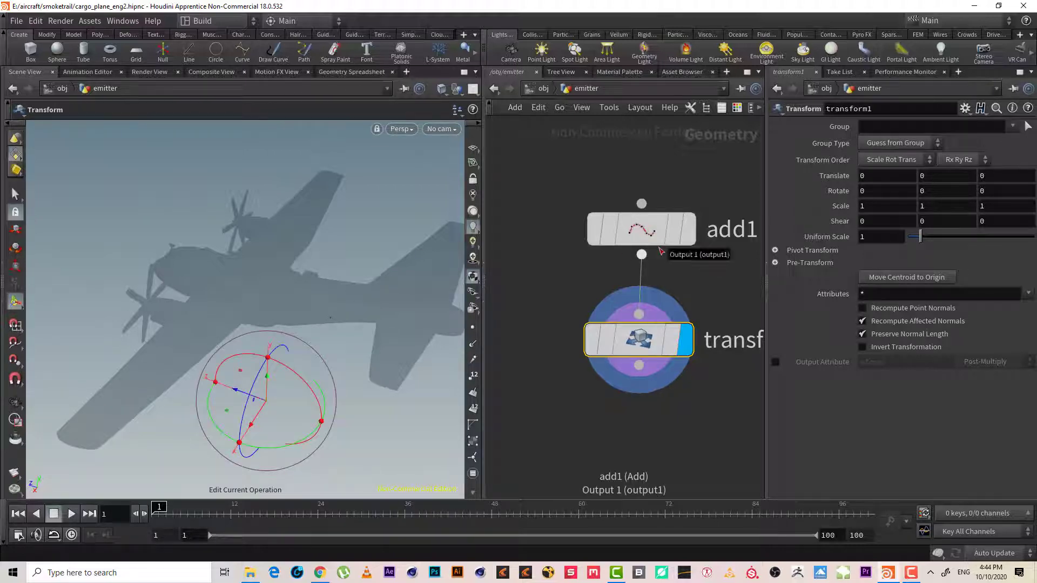
click(627, 219)
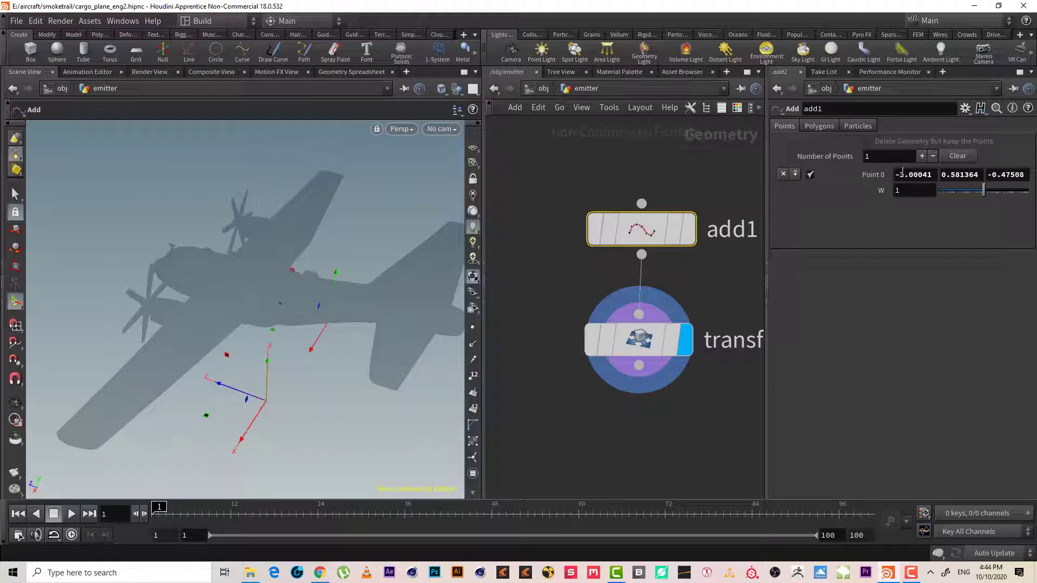
double_click(902, 173)
key(ctrl+c)
Paste add1's point values into transform1's Translate X and Y (-3.00041, 0.581364)
click(639, 348)
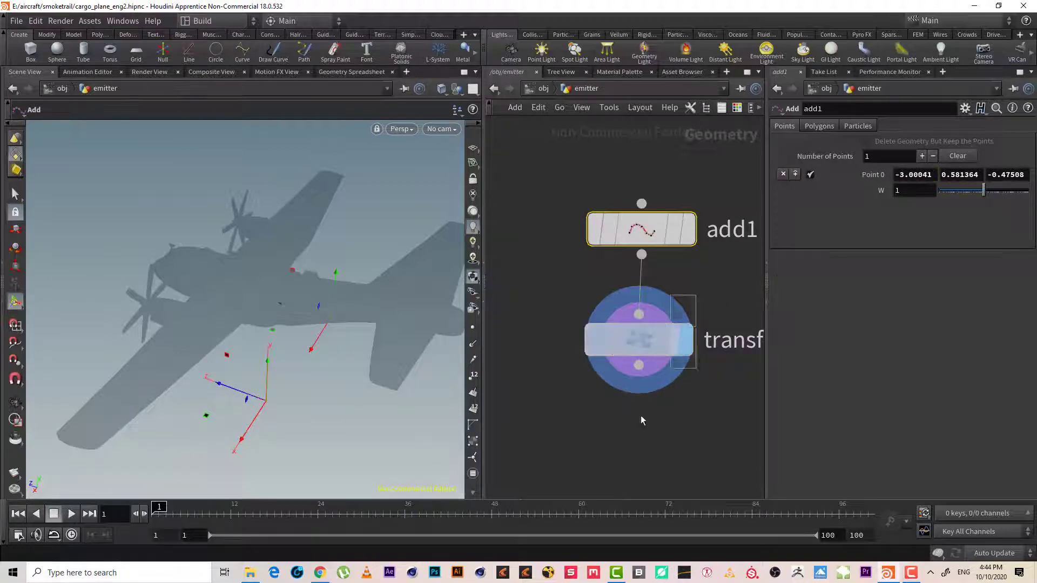
key(ctrl+v)
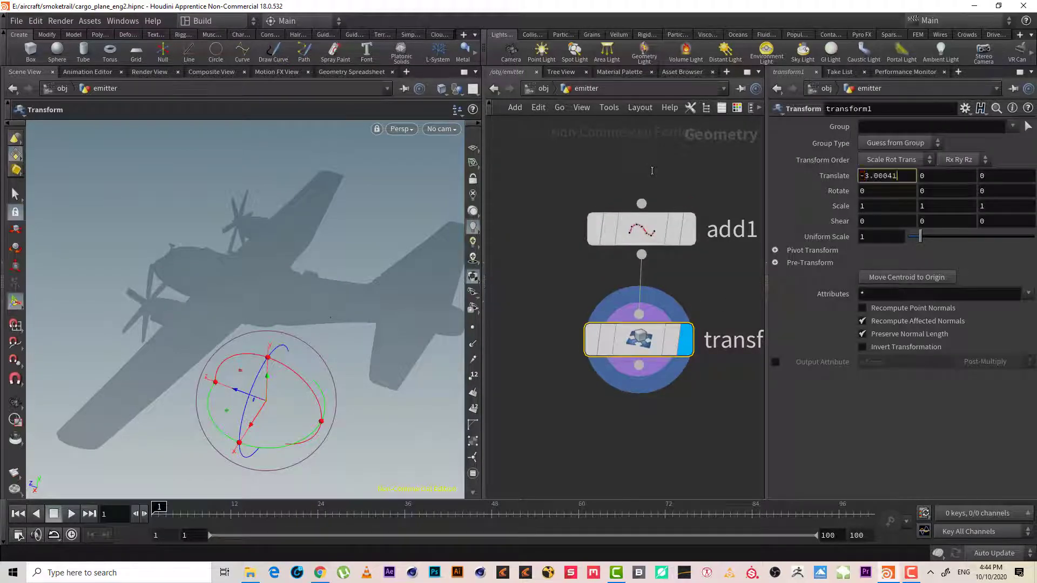
key(Return)
click(641, 229)
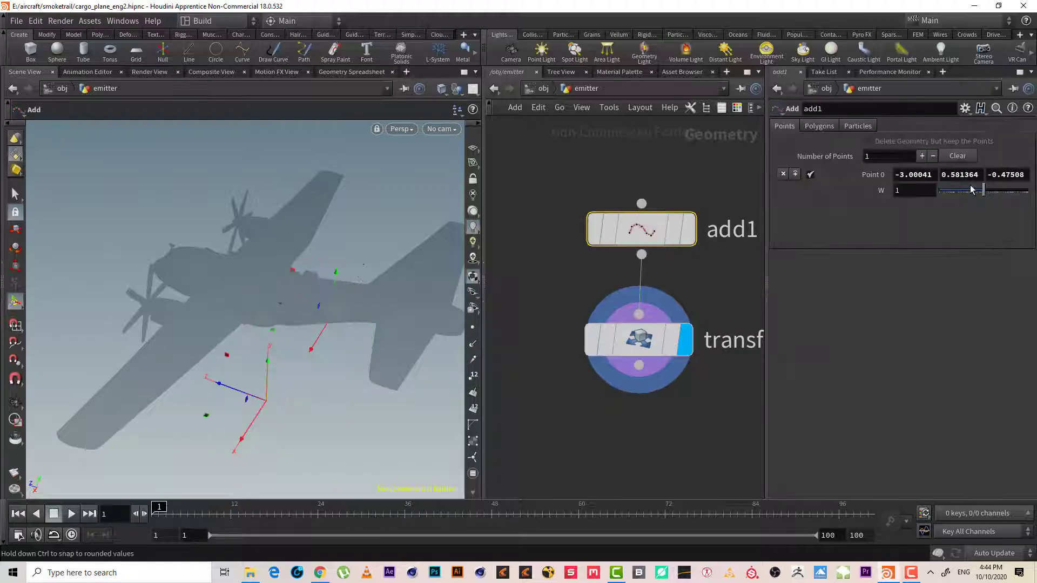
double_click(979, 175)
key(ctrl+c)
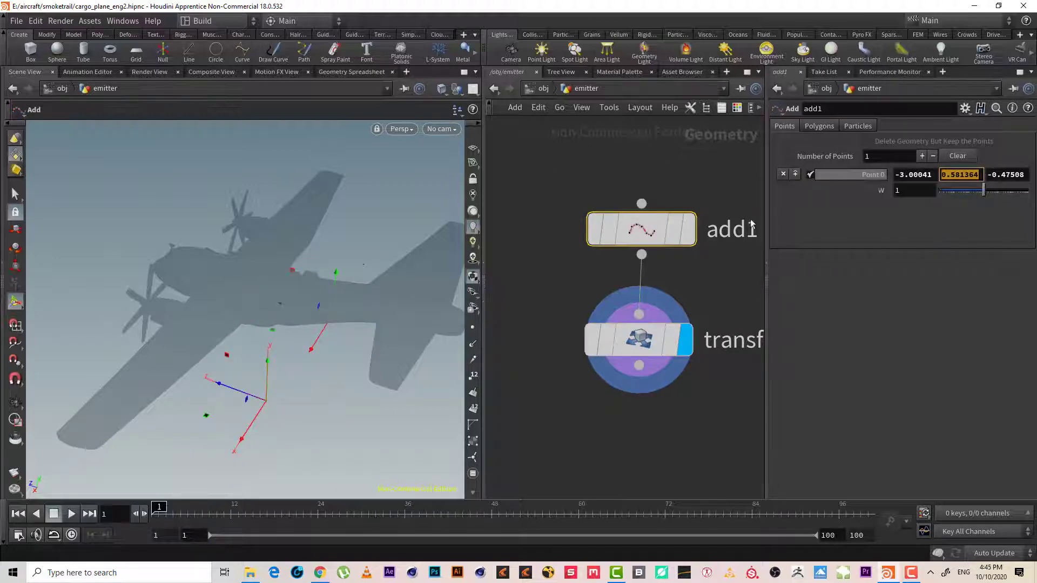
click(621, 351)
double_click(961, 176)
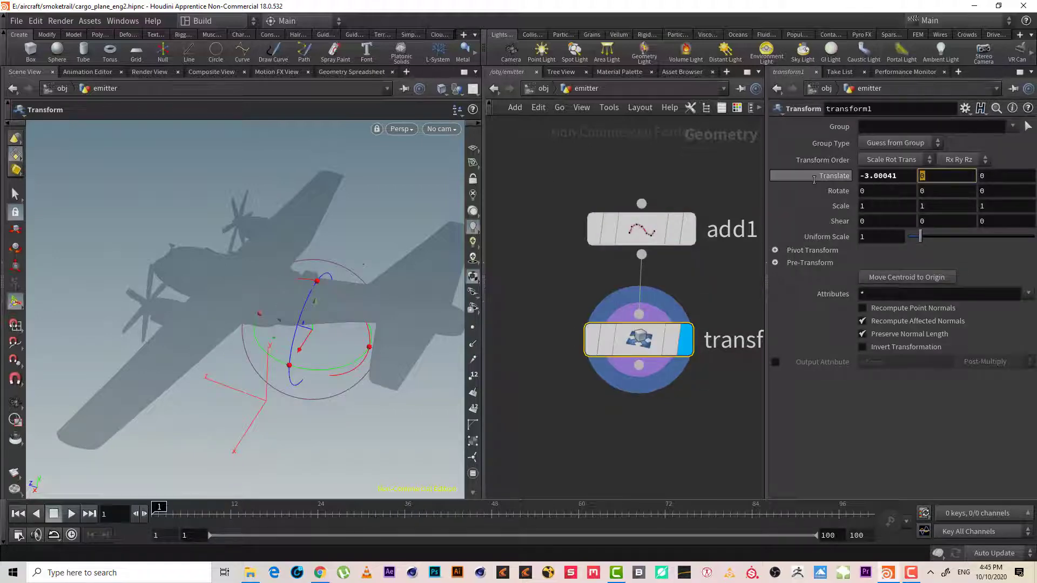
key(ctrl+v)
key(Return)
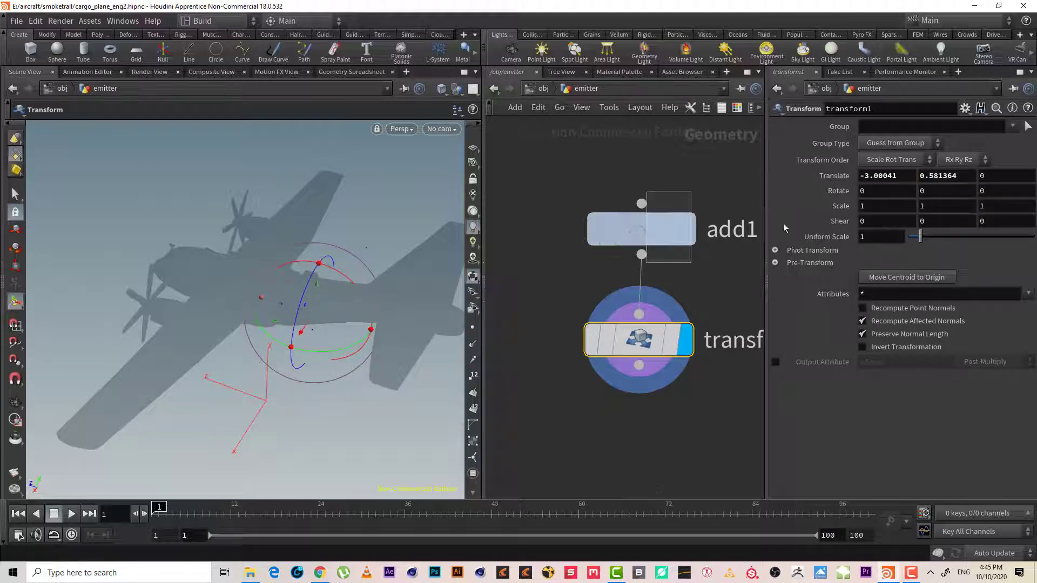
Set transform1's Translate Z to the point's Z value, -0.47508
click(641, 230)
double_click(1018, 174)
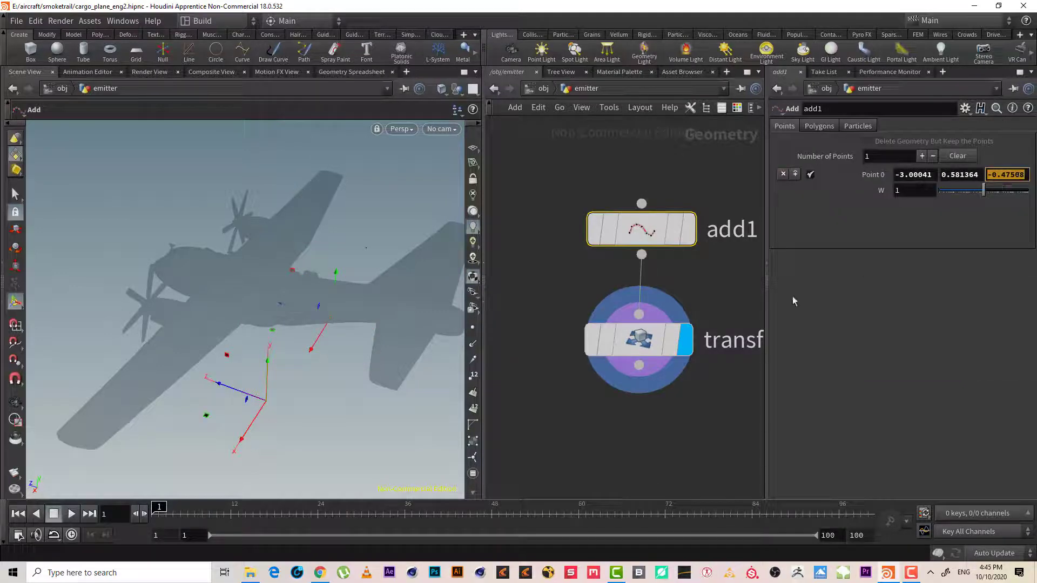
click(639, 339)
double_click(991, 176)
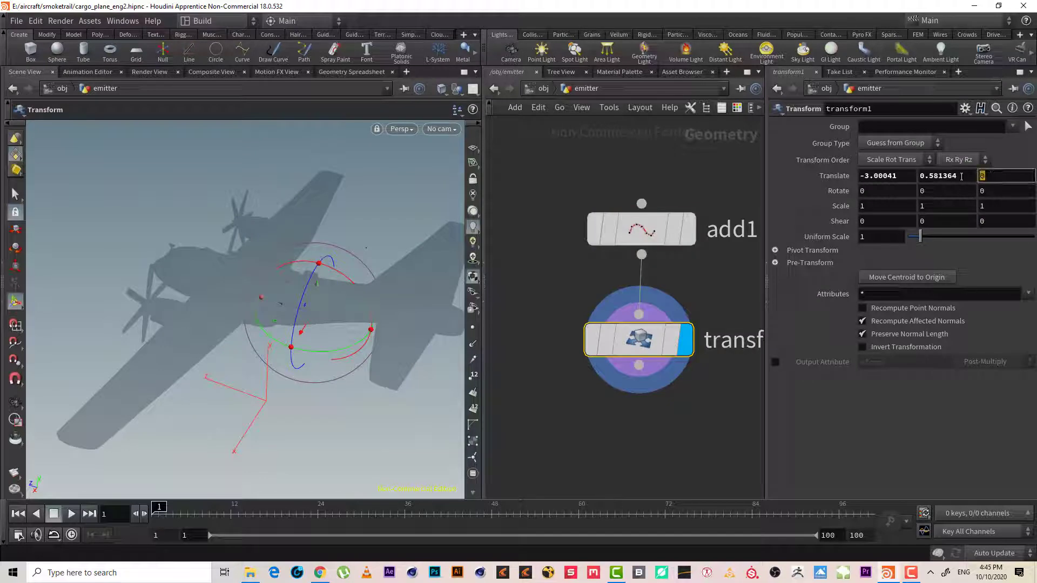
key(ctrl+v)
key(Return)
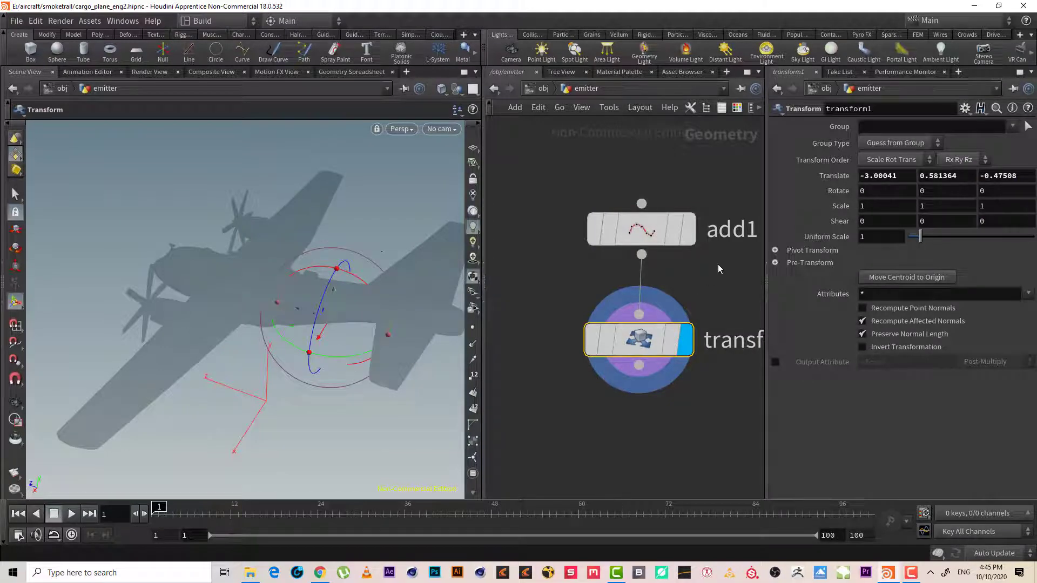
alt+drag(270, 313, 341, 327)
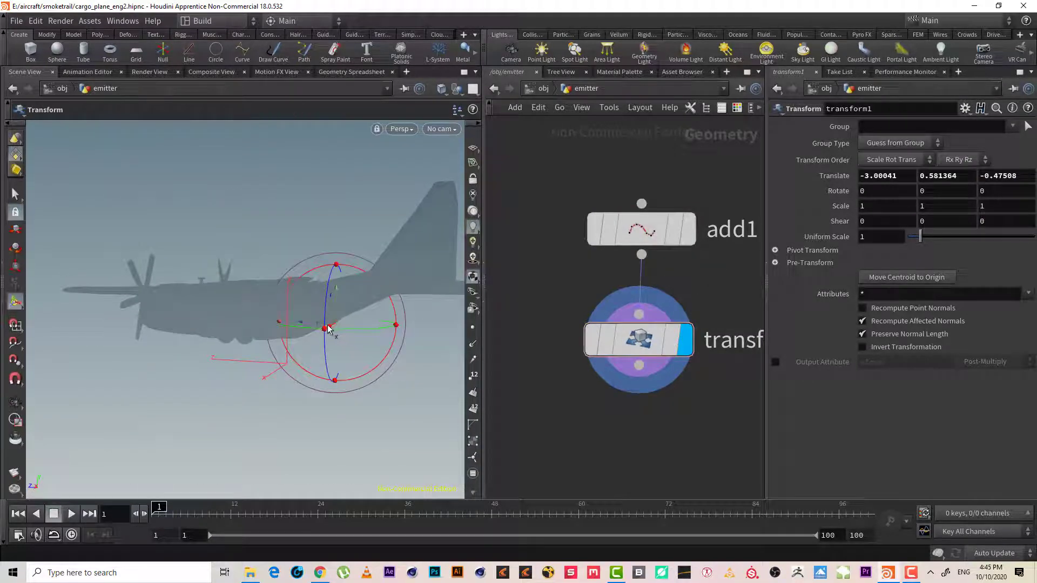
Try zeroing add1's Point 0 coordinates, then undo to restore them
drag(742, 272, 542, 157)
double_click(935, 174)
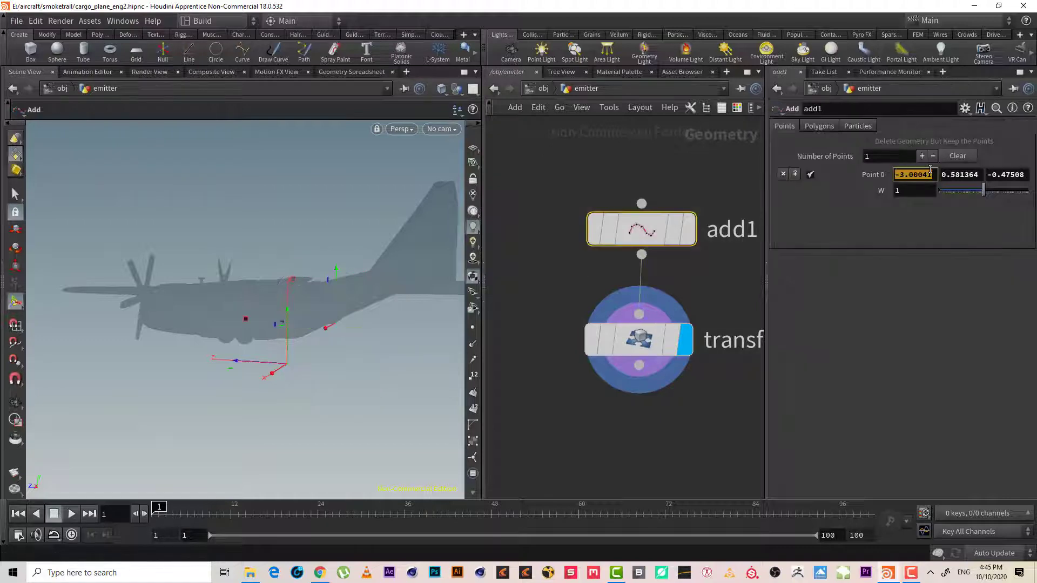
text(0)
key(Tab)
text(0)
key(Tab)
text(0)
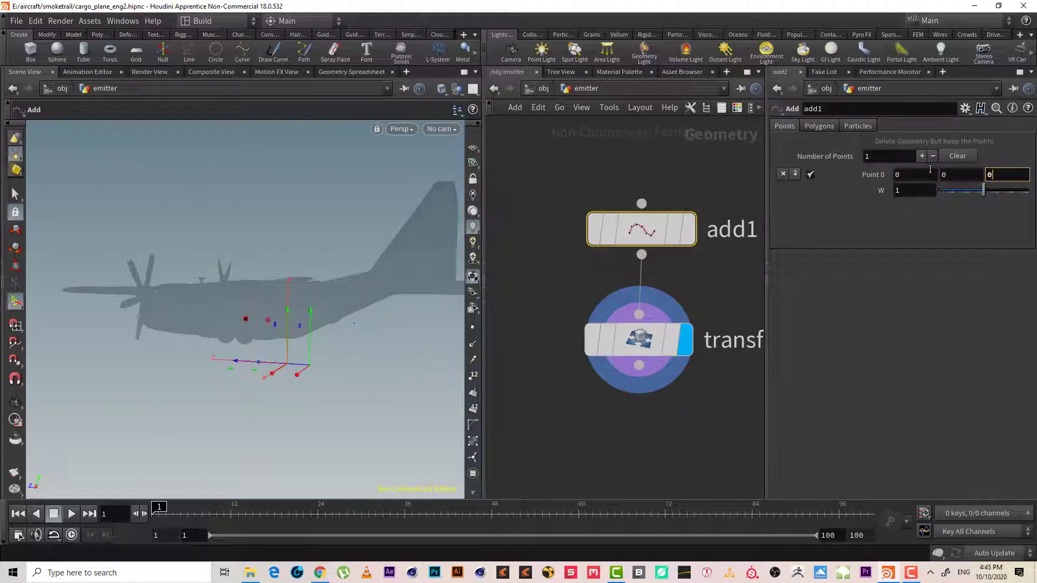
key(Return)
key(ctrl+z)
key(ctrl+z)
key(ctrl+z)
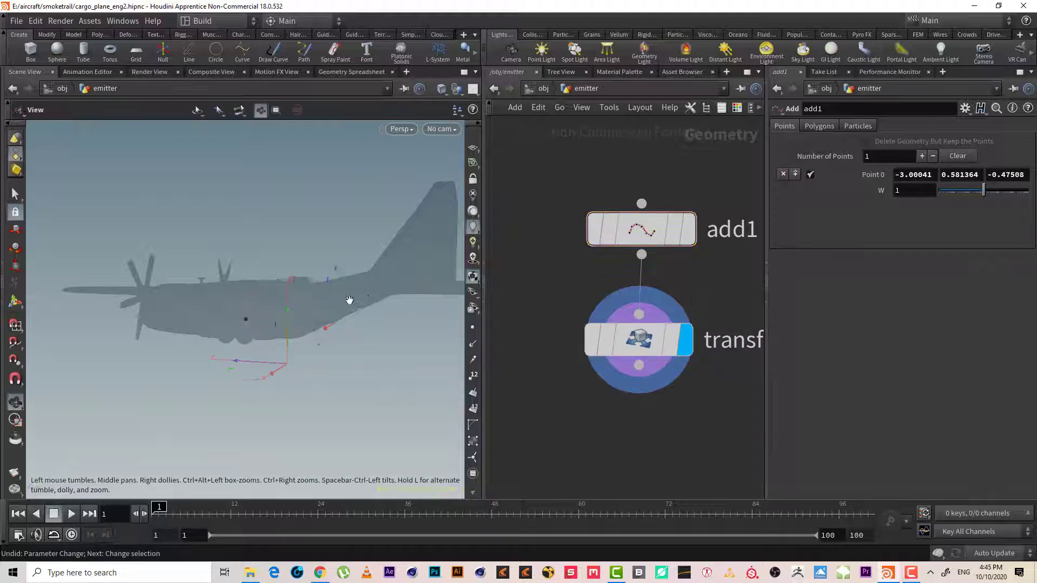
mouse_move(349, 300)
mouse_down()
mouse_move(370, 331)
mouse_move(342, 352)
mouse_move(301, 300)
mouse_up()
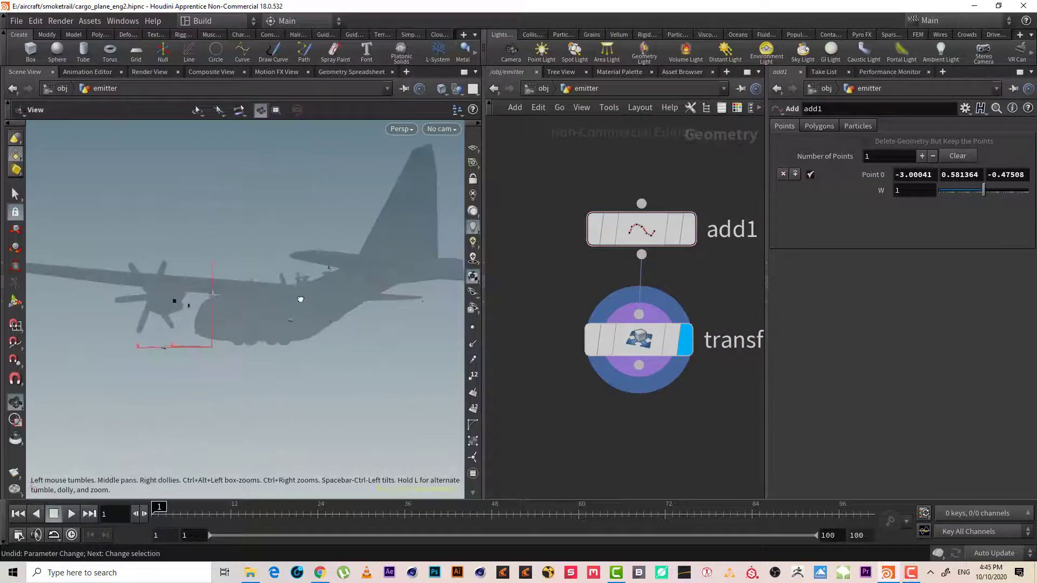
key(Return)
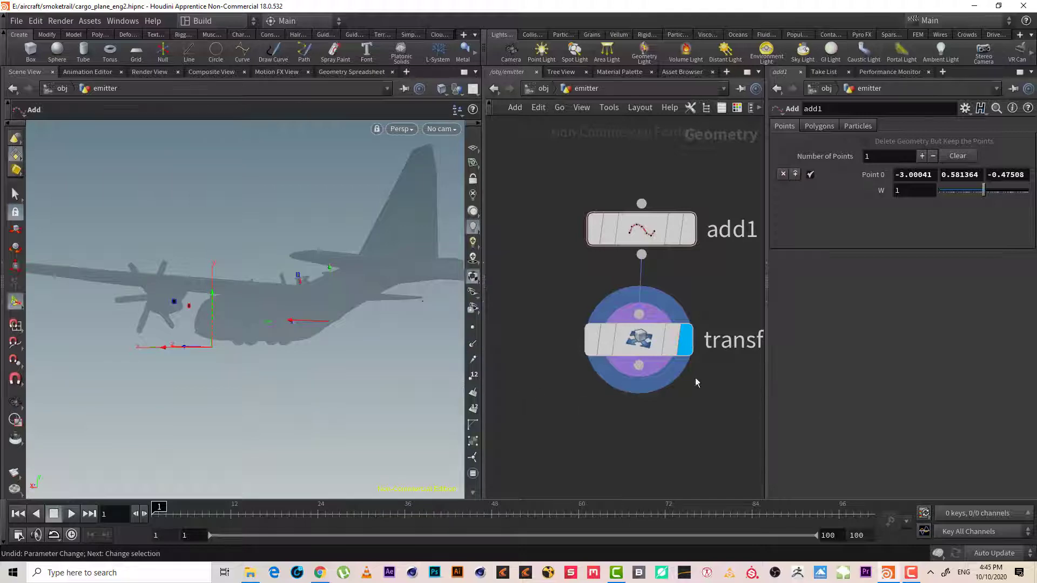
Add a sphere1 node to the emitter network
key(Tab)
text(sph)
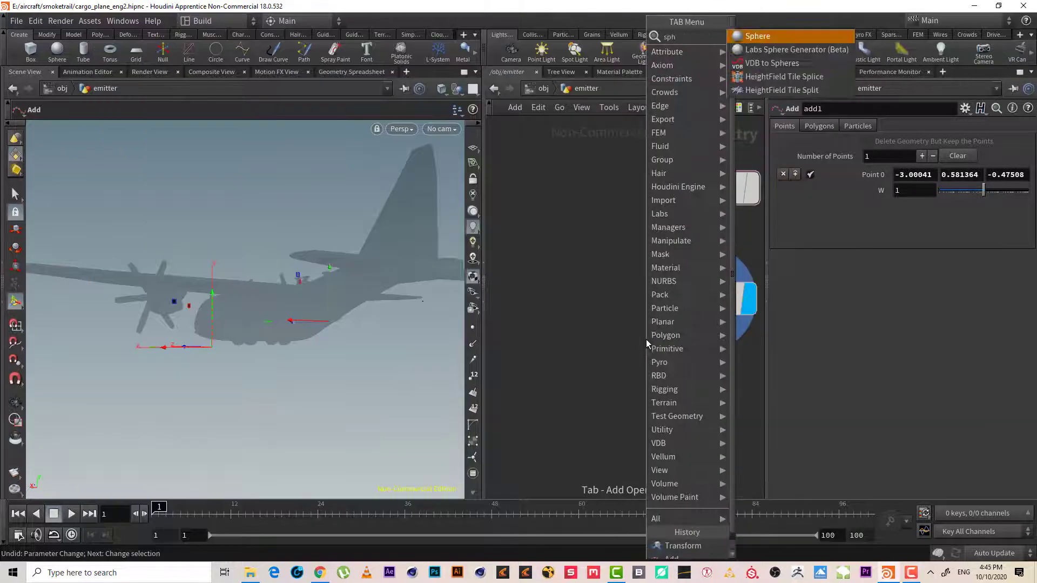
key(Return)
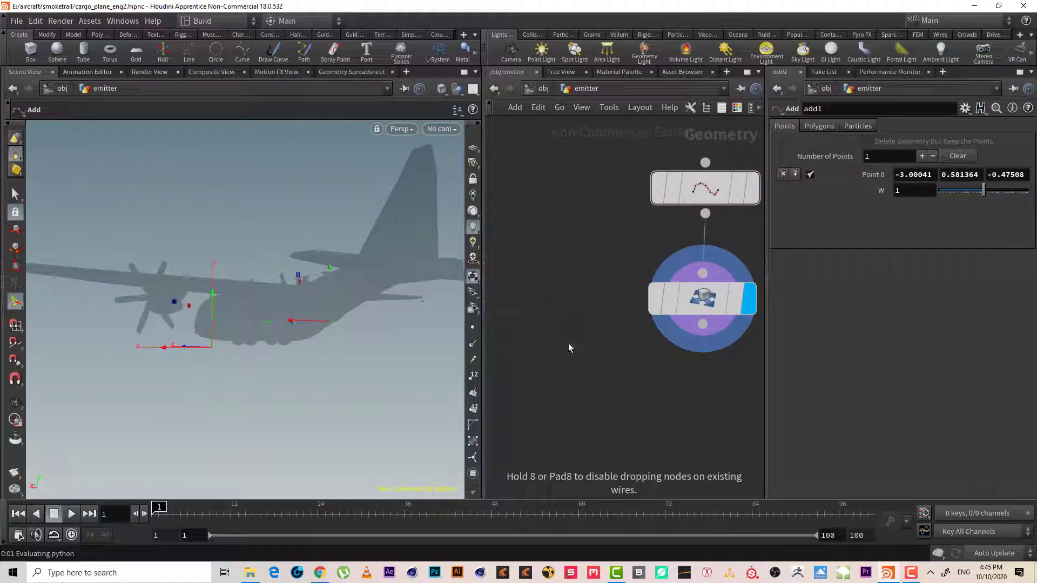
click(578, 380)
Feed sphere1 and transform1 into a new copytopoints1 node and display it
key(Tab)
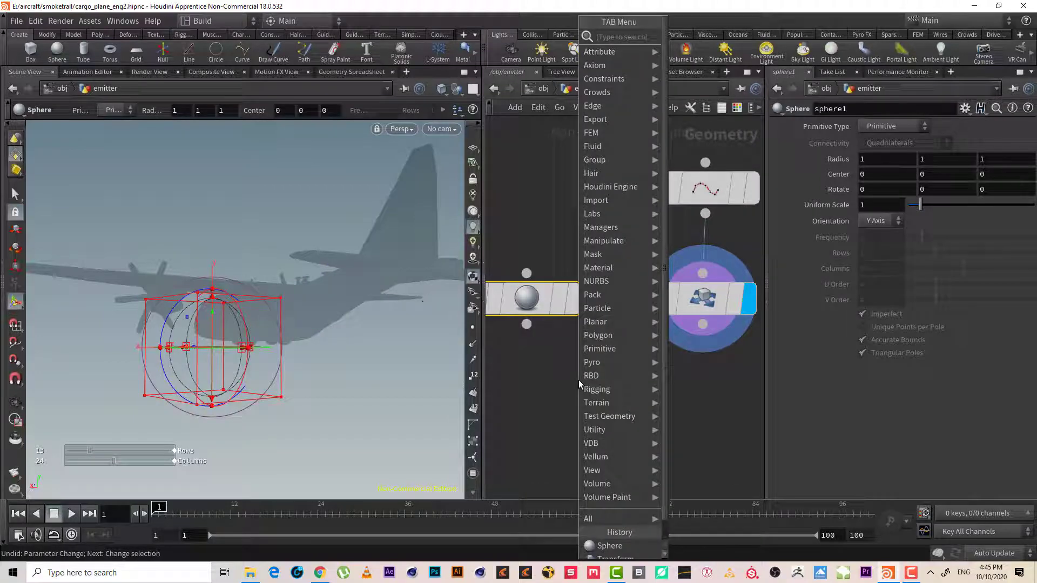
text(cop to)
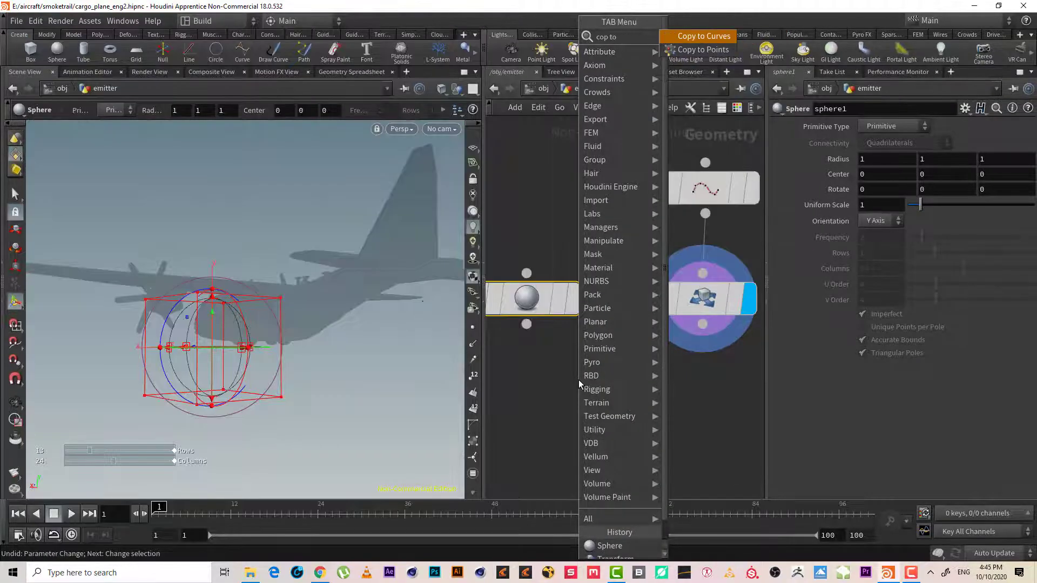
key(Down)
key(Return)
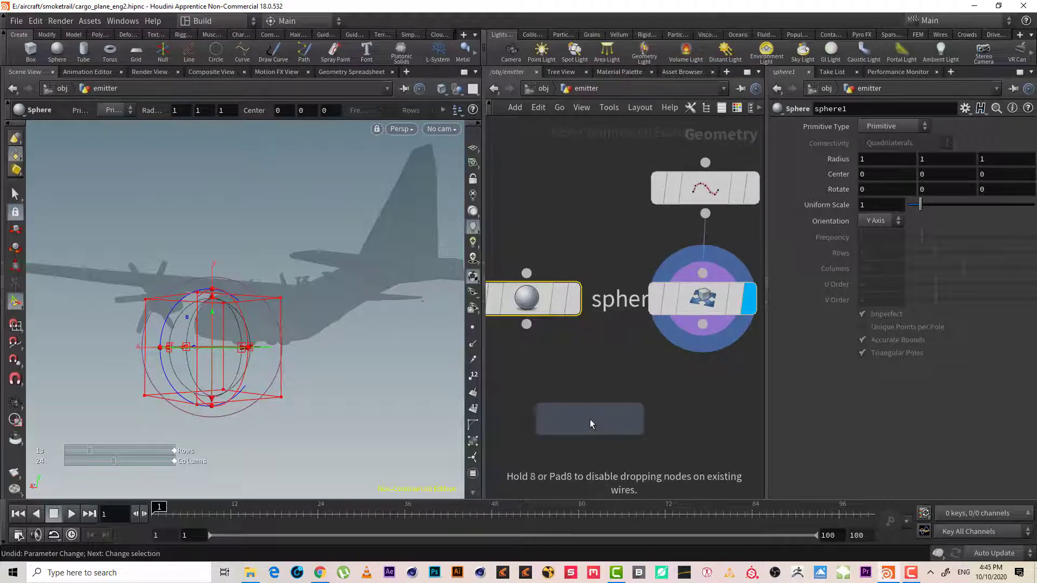
click(590, 419)
click(526, 324)
click(567, 393)
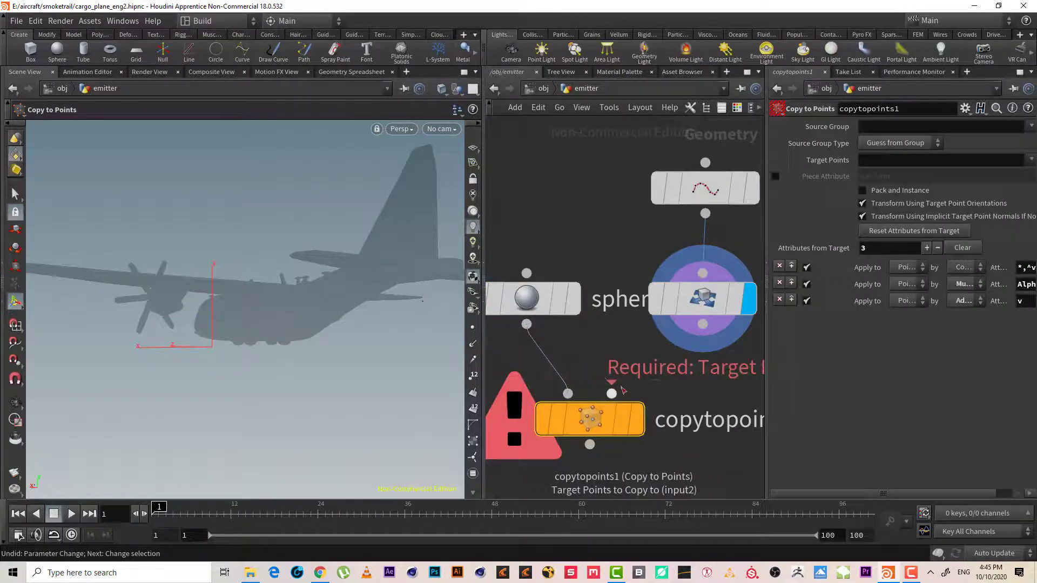
click(611, 394)
click(701, 324)
click(637, 418)
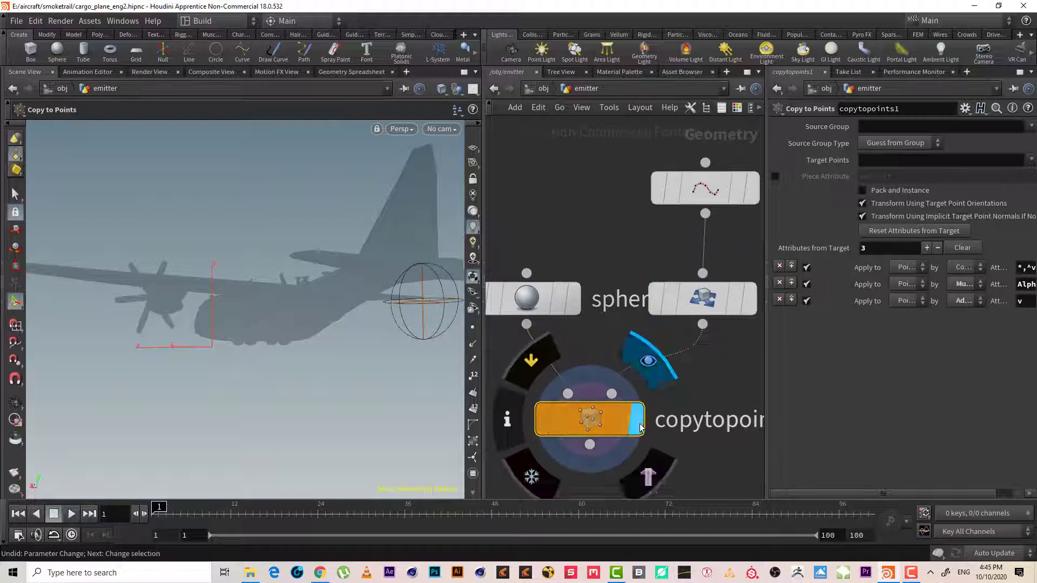
drag(434, 348, 261, 434)
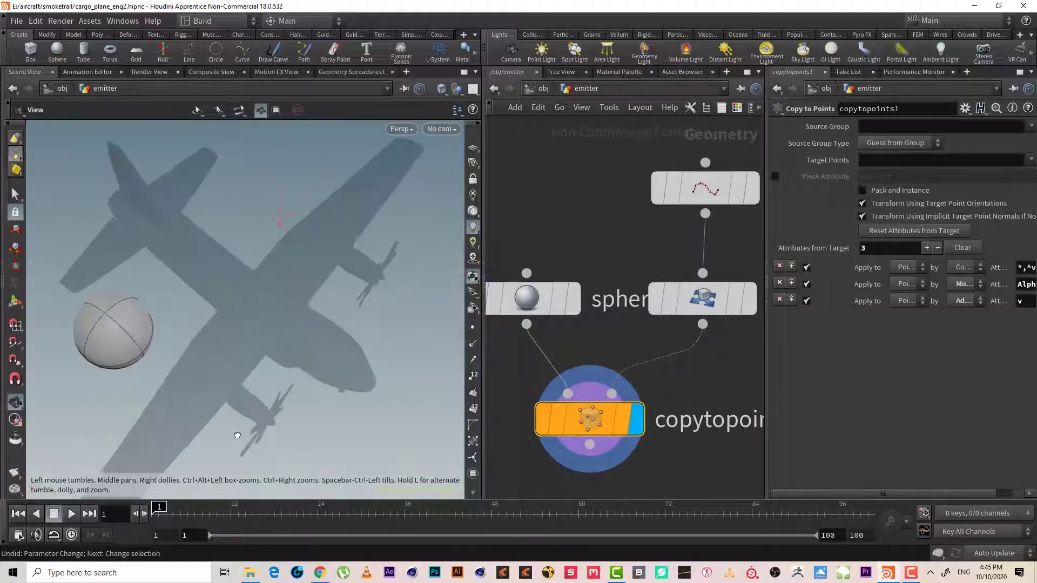
Reset transform1's Translate to 0, 0, 0
click(718, 297)
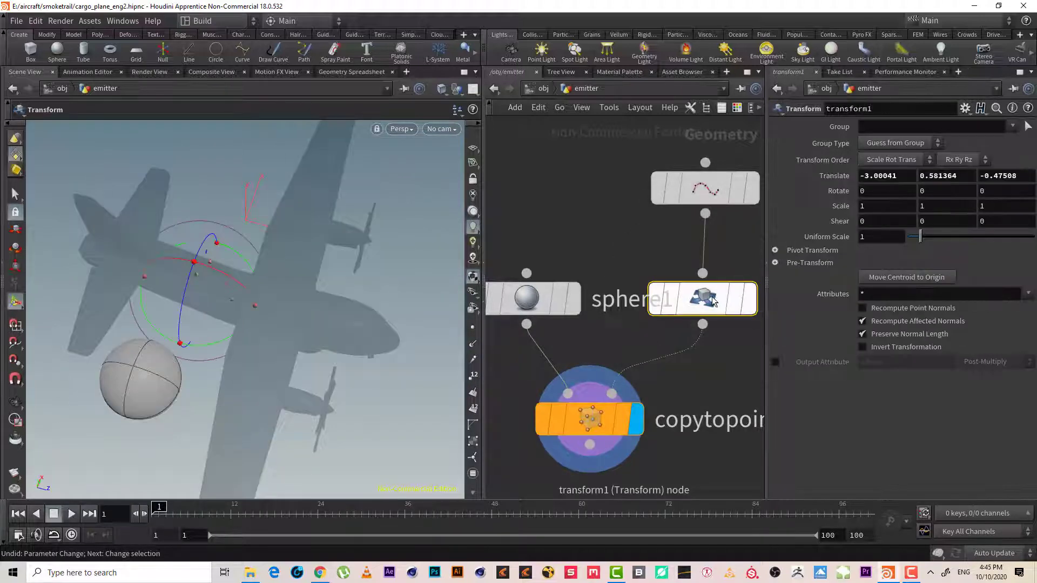
click(869, 176)
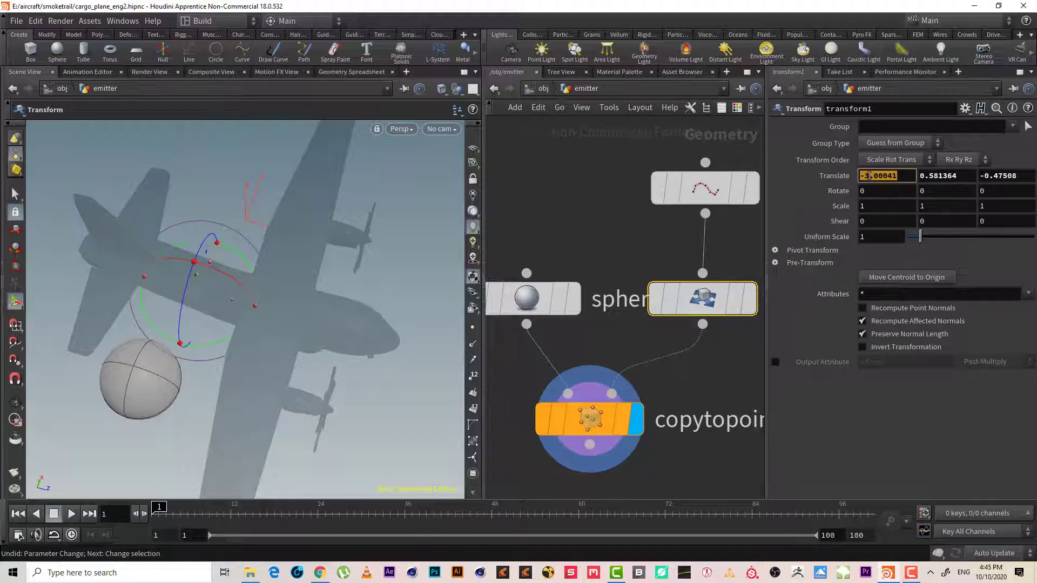
text(0)
key(Tab)
text(0)
key(Tab)
text(002)
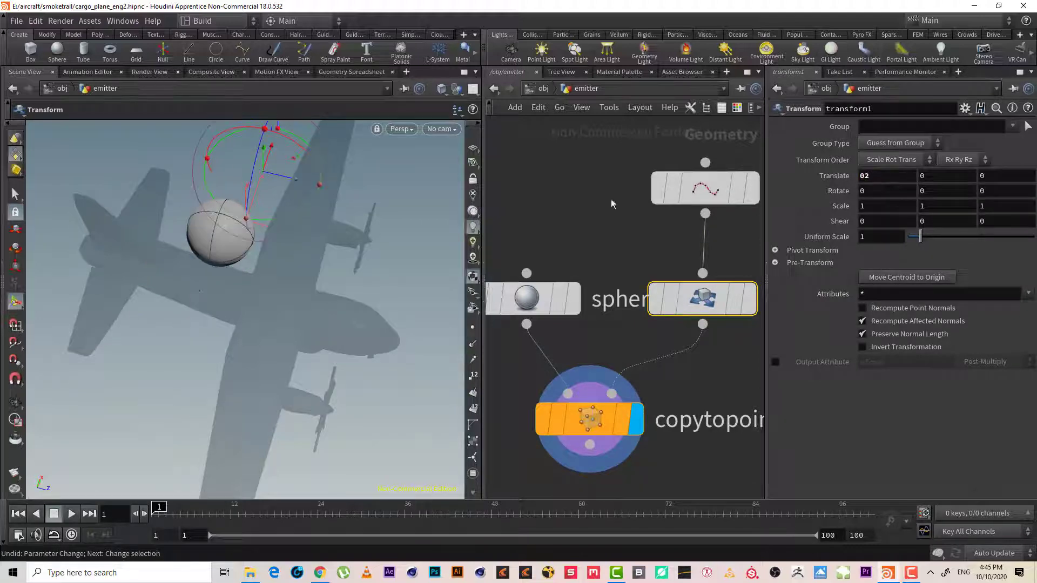
click(873, 176)
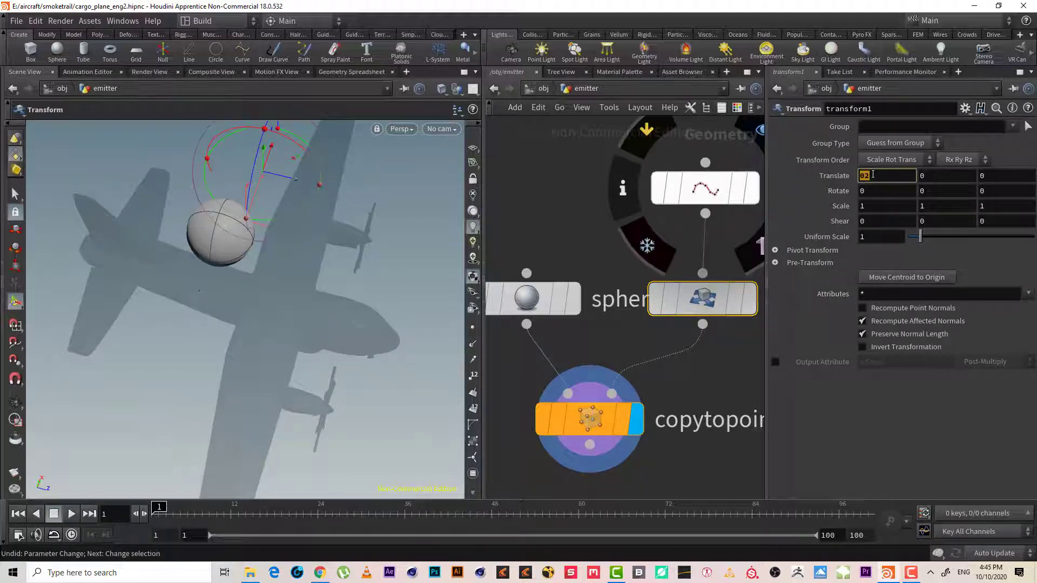
text(0)
key(Return)
Orbit around the sphere and shrink sphere1 to a uniform scale of 0.09
key(Escape)
mouse_move(250, 407)
mouse_down()
mouse_move(134, 307)
mouse_move(136, 273)
mouse_move(133, 294)
mouse_up()
key(Return)
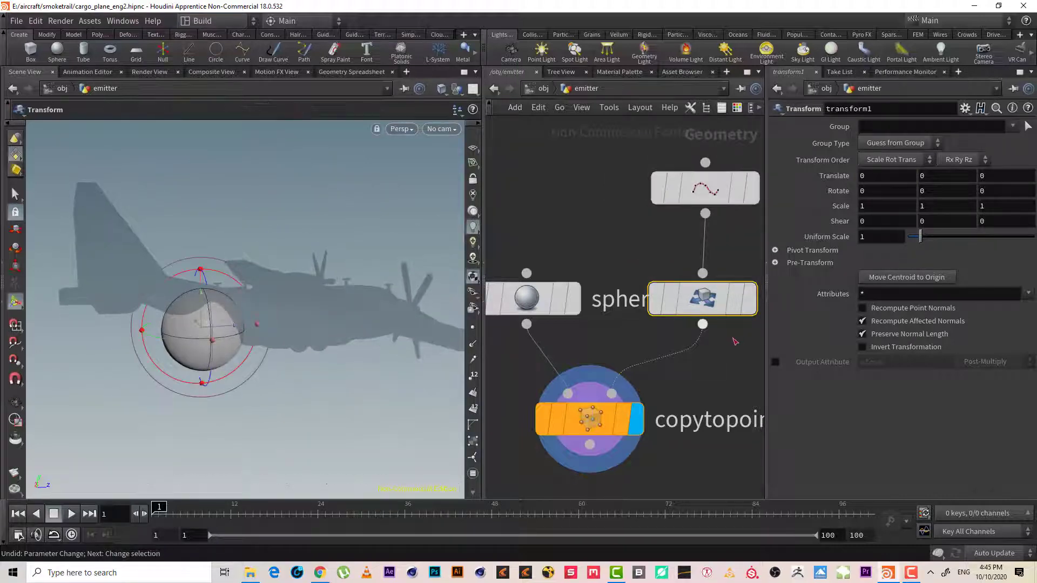
drag(702, 324, 702, 279)
key(Escape)
drag(913, 230, 883, 243)
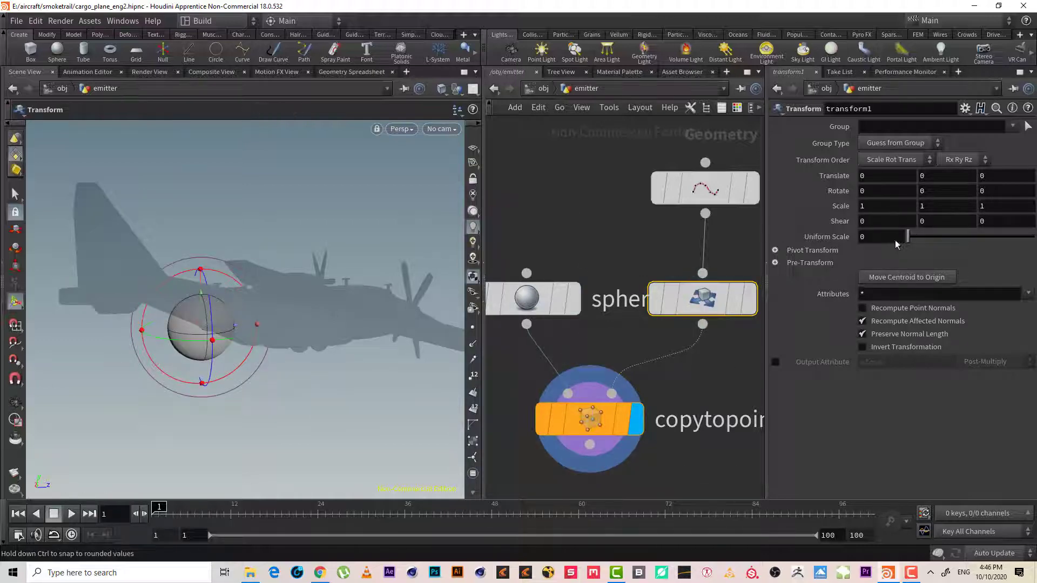
click(531, 298)
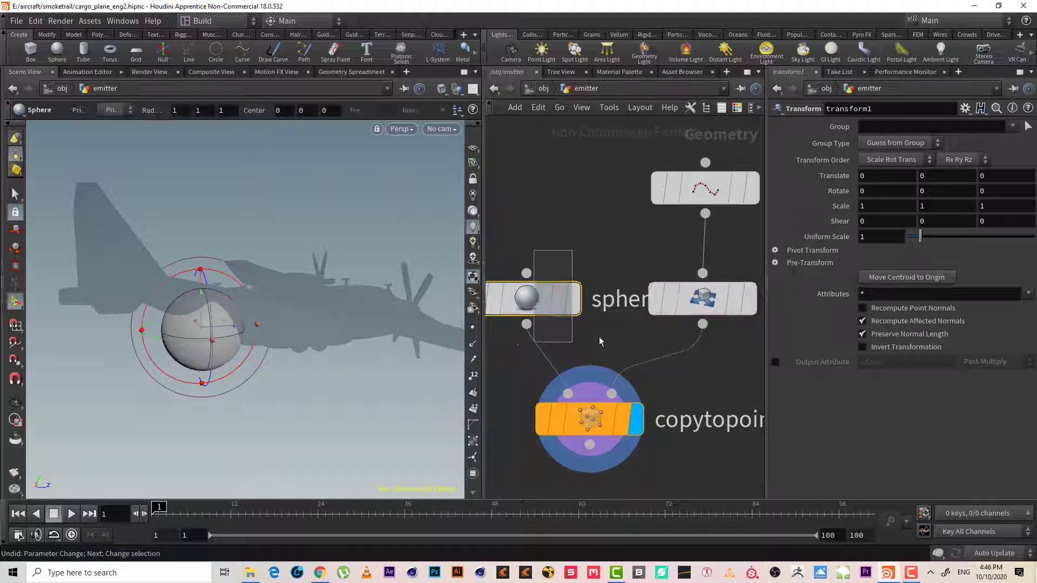
drag(920, 205, 910, 215)
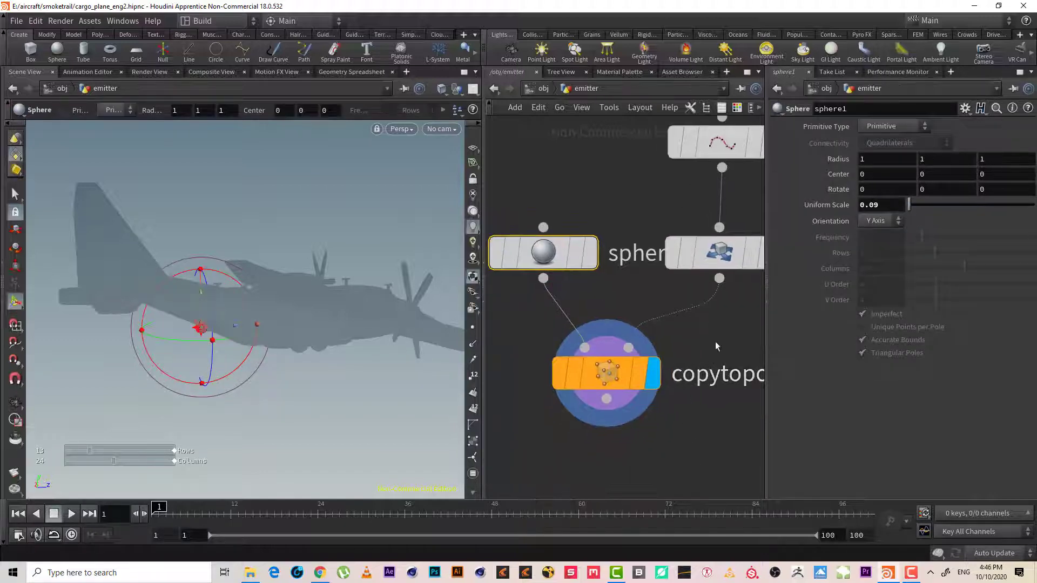
Delete the sphere and Copy to Points nodes, restore them, and select copytopoints1
scroll(685, 393, down, 5)
drag(686, 394, 621, 282)
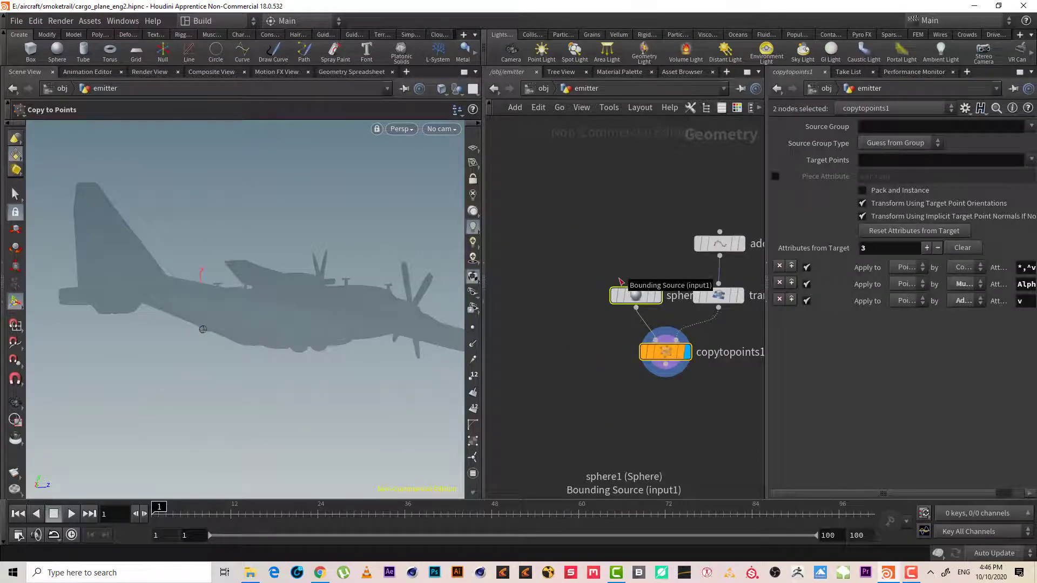
key(Delete)
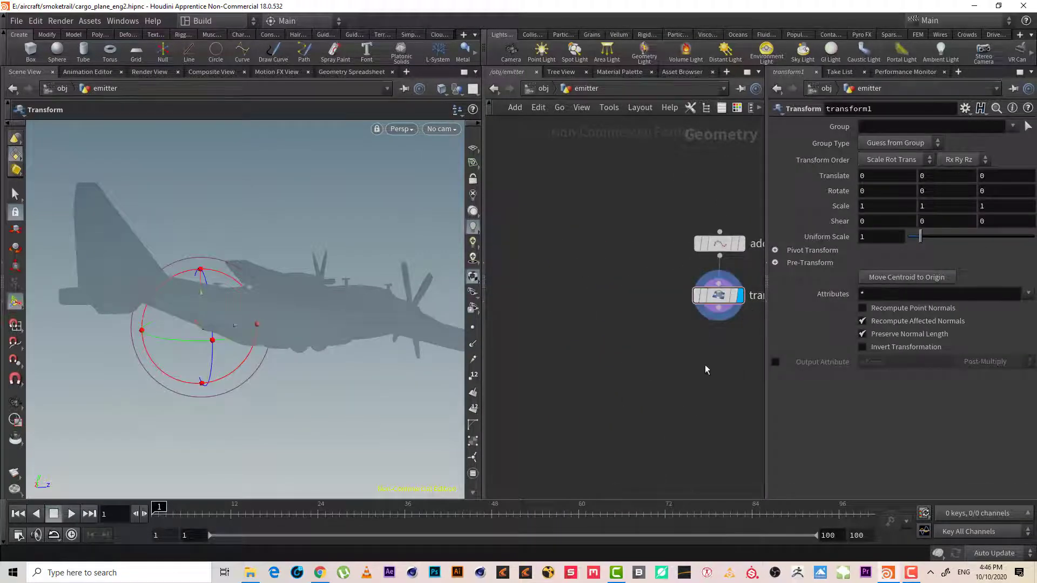
middle_drag(705, 365, 599, 362)
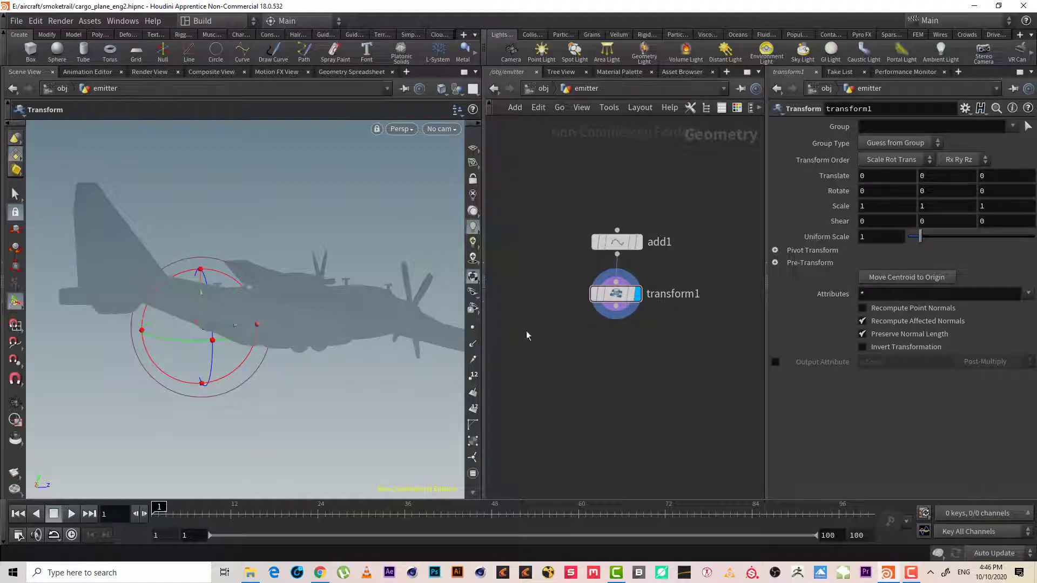
key(Escape)
mouse_move(349, 365)
mouse_down()
mouse_move(313, 296)
mouse_move(467, 309)
mouse_move(334, 324)
mouse_move(322, 355)
mouse_move(412, 333)
mouse_up()
key(Return)
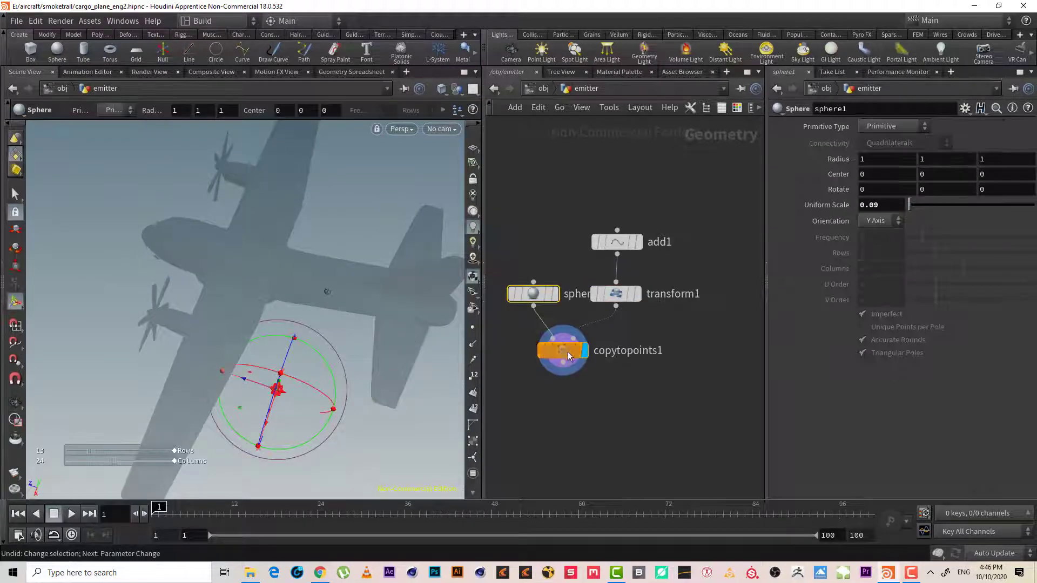
click(563, 361)
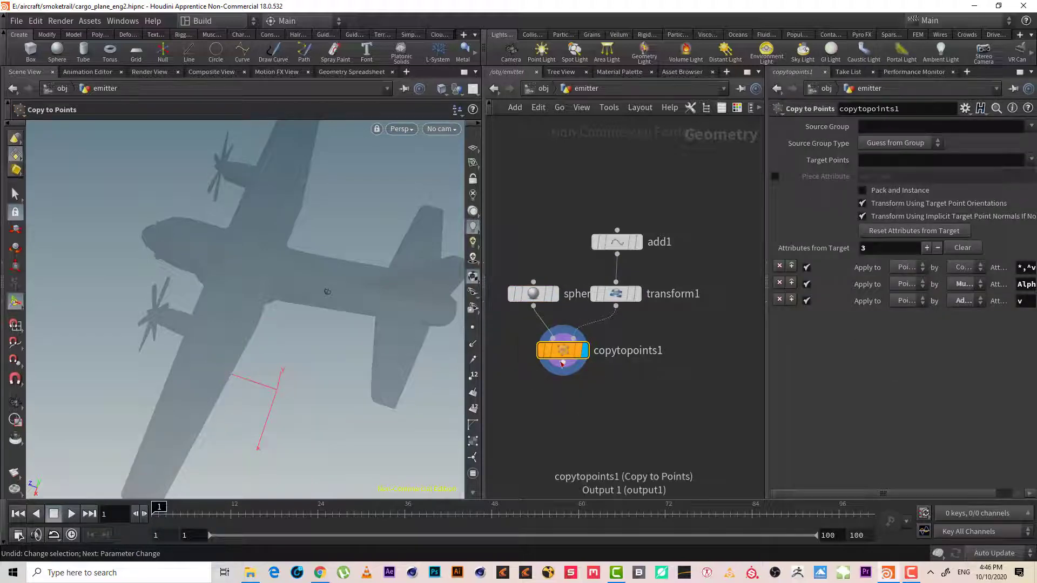
Delete sphere1 and copytopoints1, then set transform1's Translate Z to $F
mouse_move(262, 364)
mouse_down()
mouse_move(233, 331)
mouse_move(230, 395)
mouse_up()
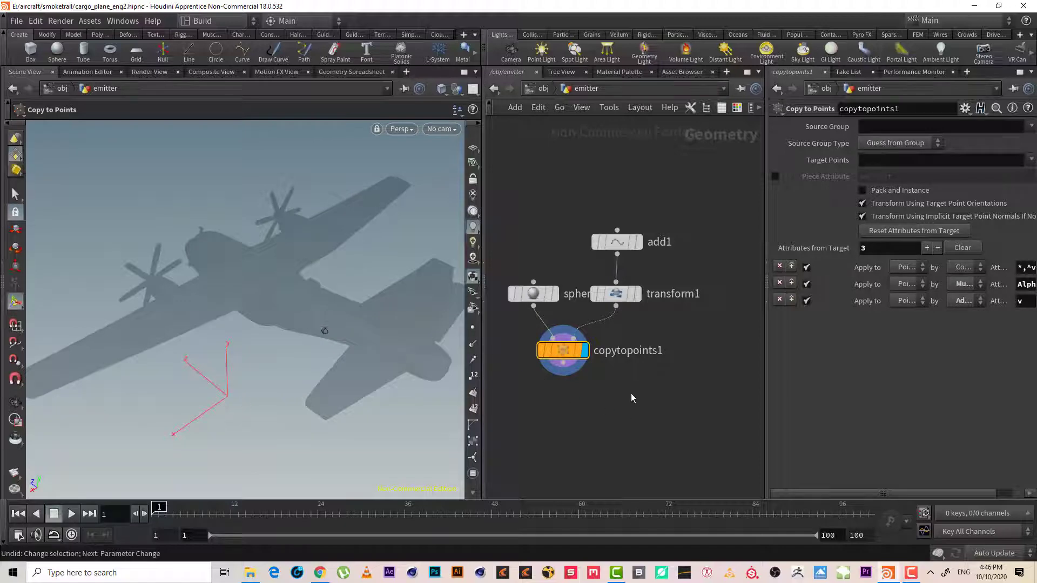
shift+click(535, 296)
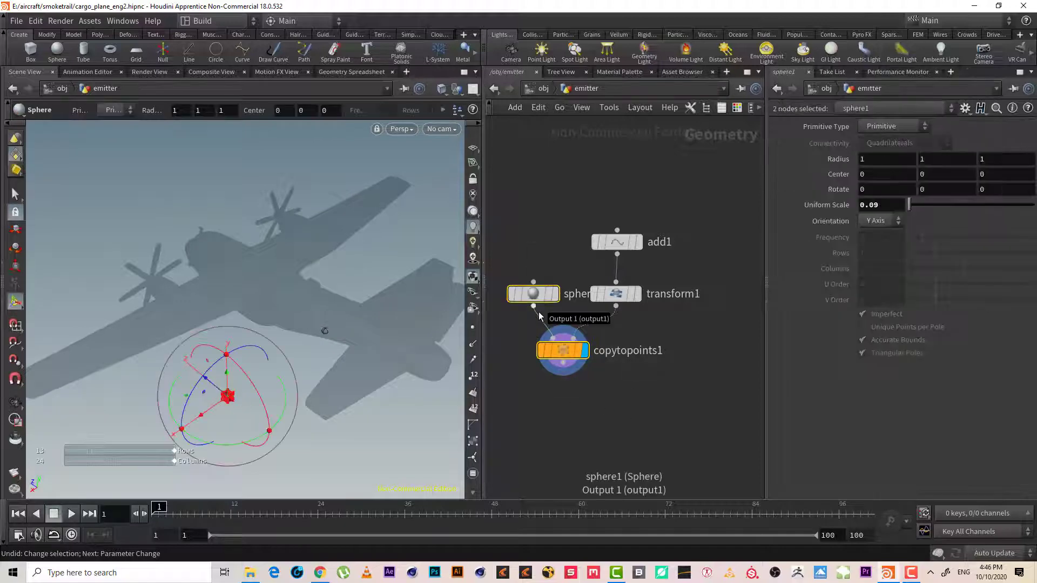
key(Delete)
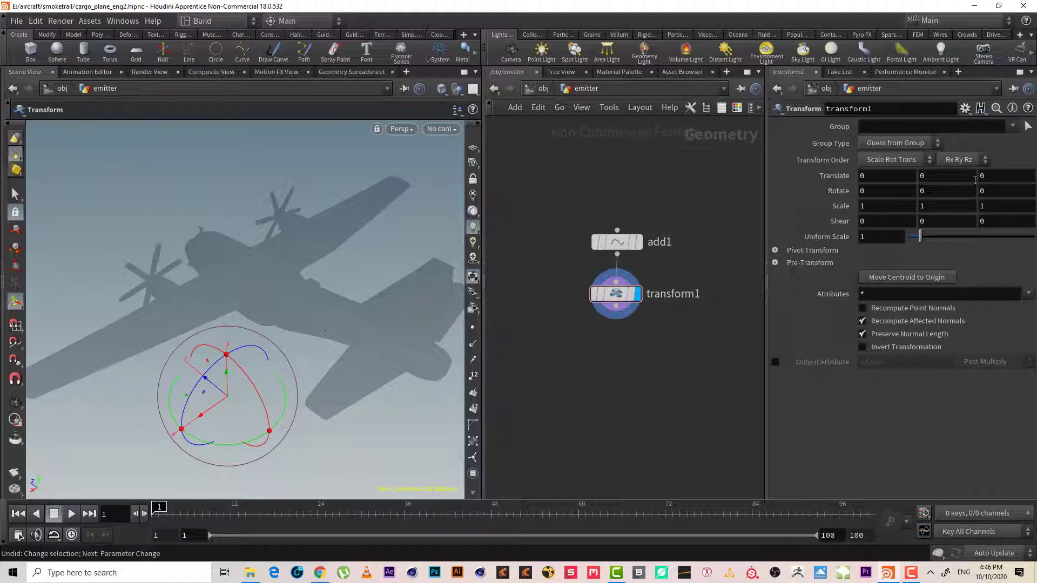
mouse_move(104, 401)
alt+mouse_down()
mouse_move(112, 331)
mouse_move(160, 335)
alt+mouse_up()
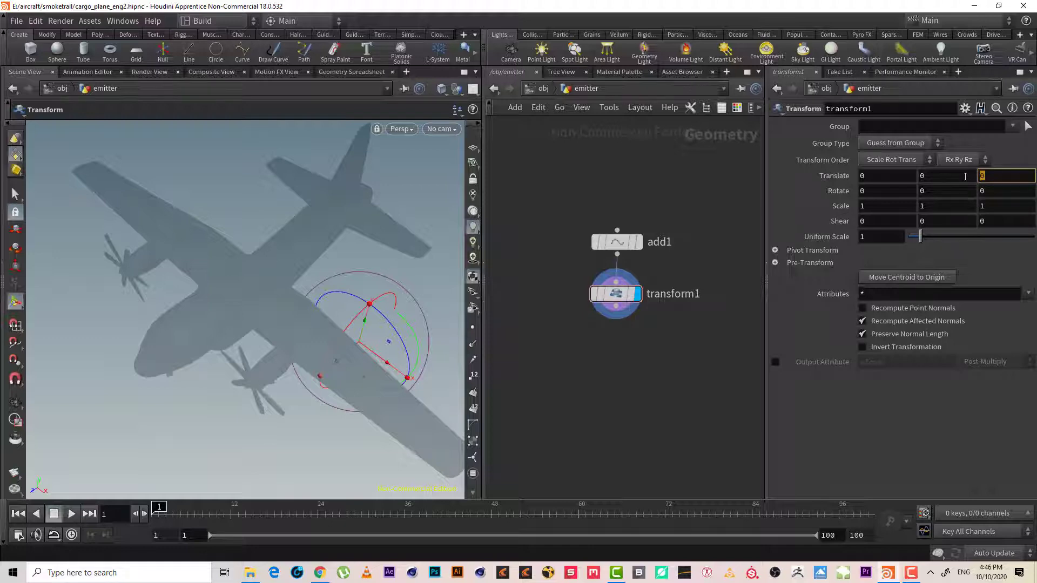
text($F)
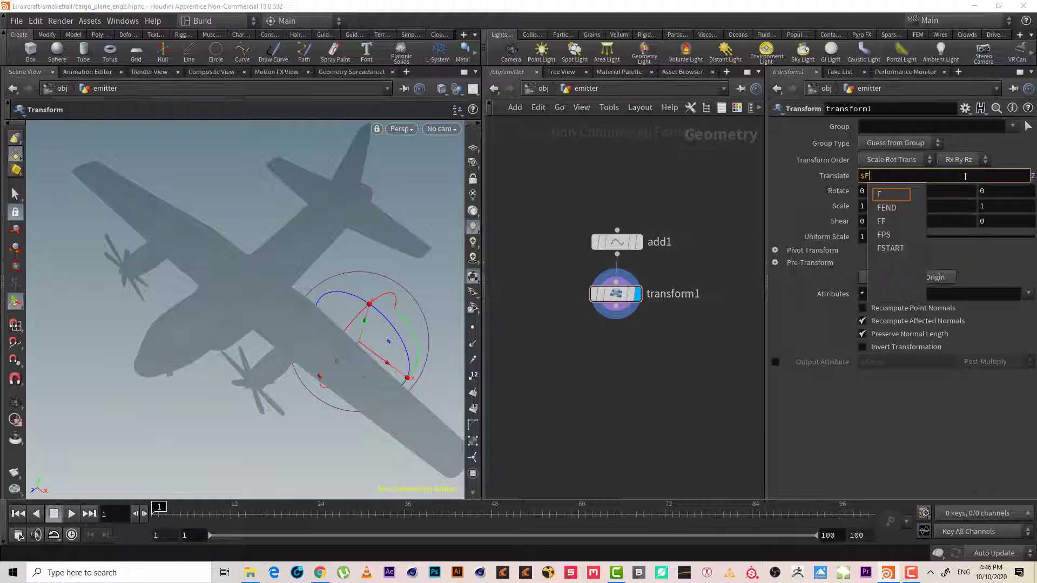
key(Return)
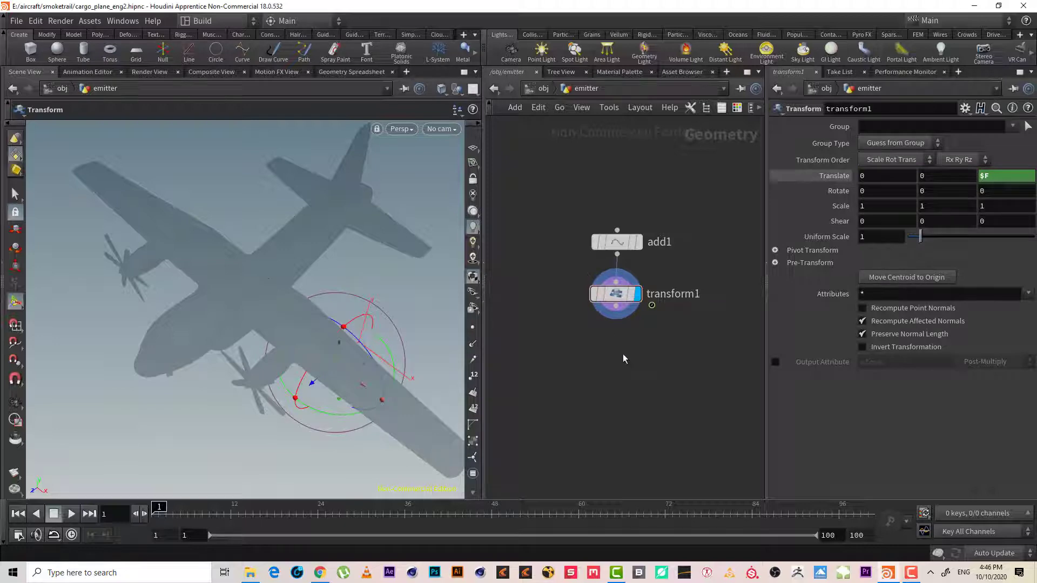
Scrub the timeline to watch the emitter point travel along Z
drag(430, 317, 454, 259)
drag(199, 513, 202, 516)
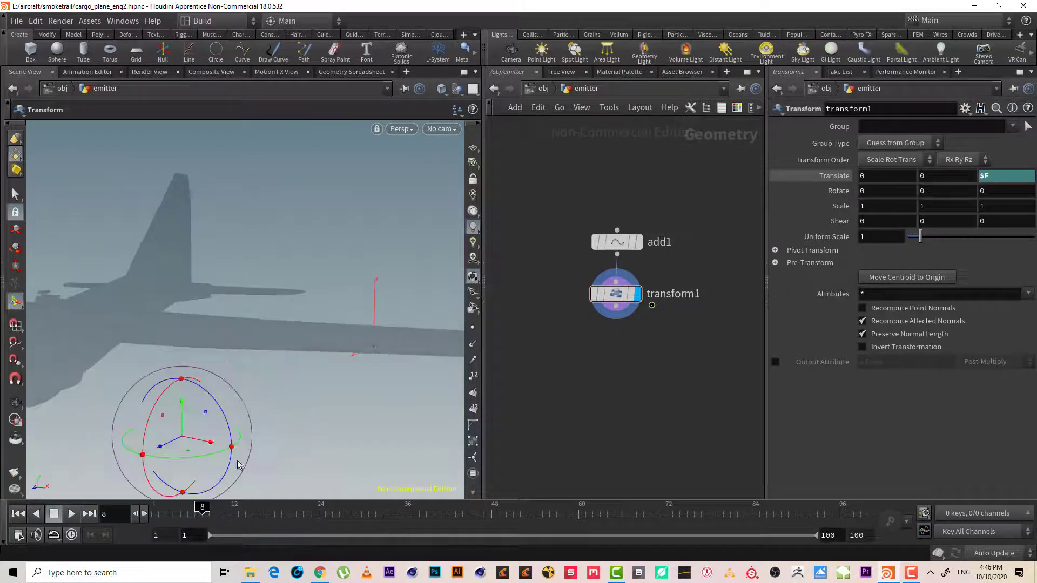
key(Escape)
drag(185, 398, 159, 385)
key(Return)
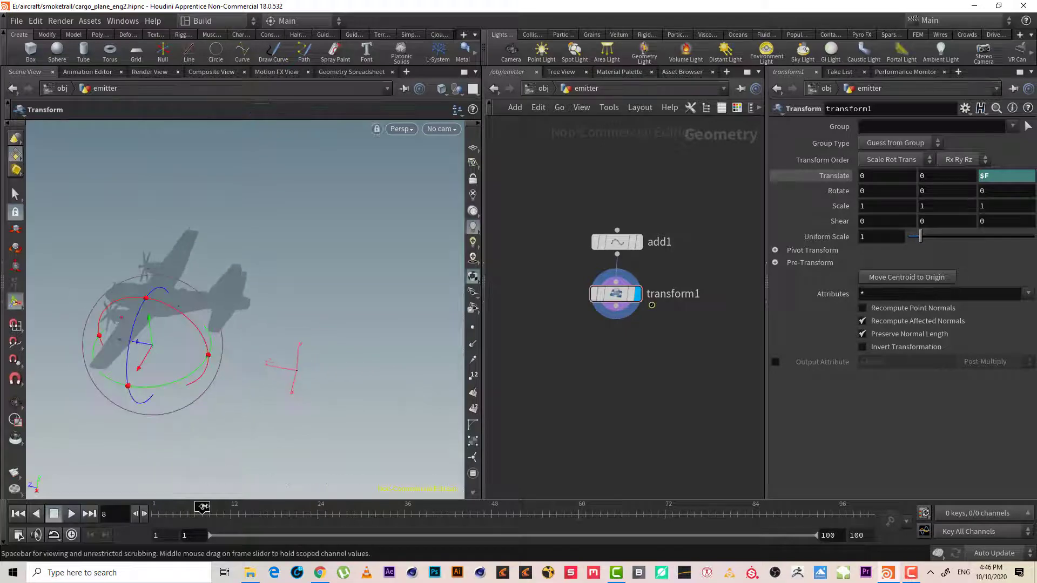
mouse_move(202, 513)
mouse_down()
mouse_move(116, 510)
mouse_move(158, 510)
mouse_up()
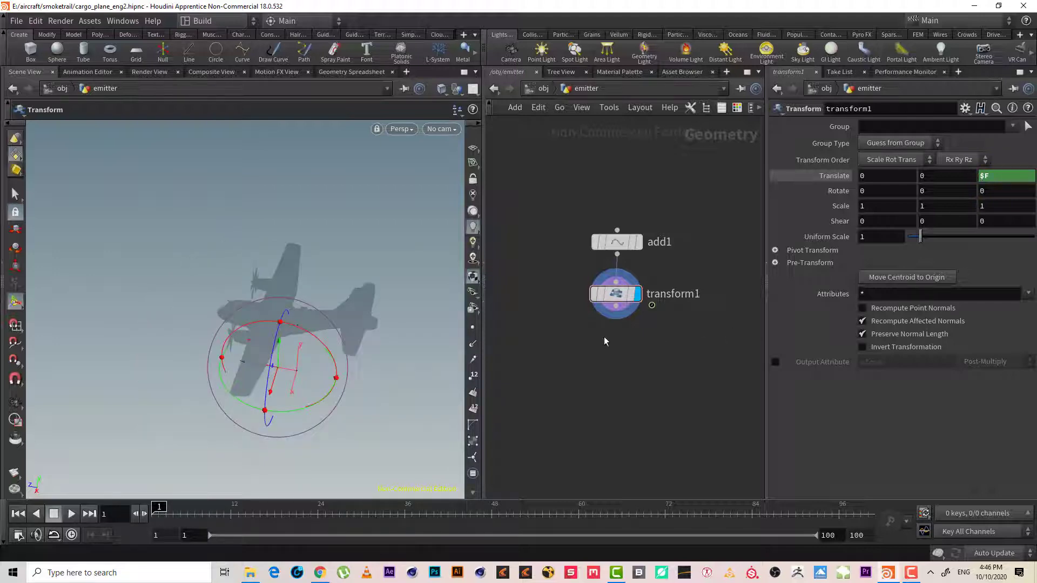
Orbit the plane and cycle through the top, front and right orthographic views
alt+drag(274, 290, 416, 336)
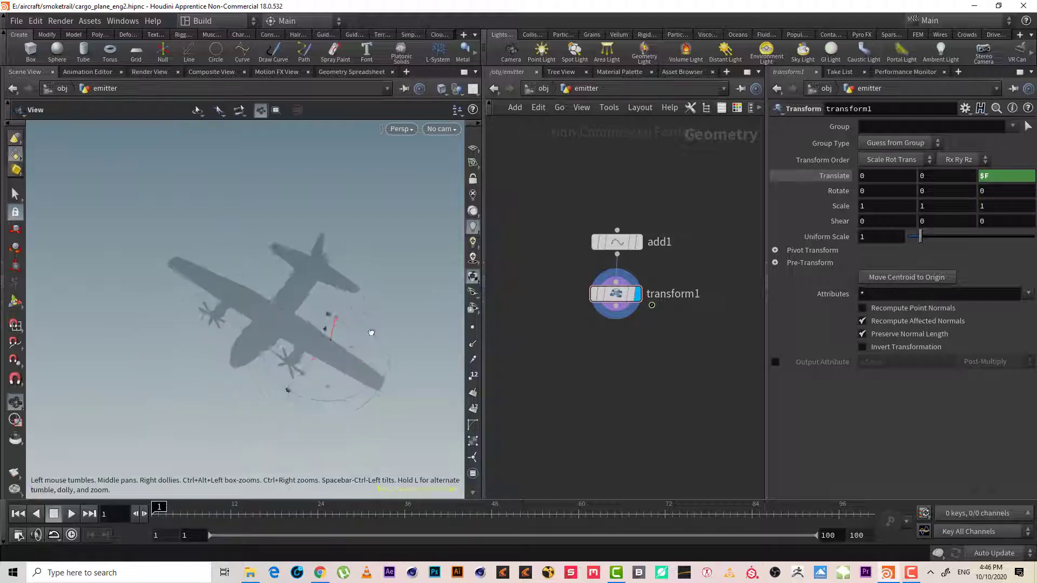
middle_drag(660, 347, 684, 325)
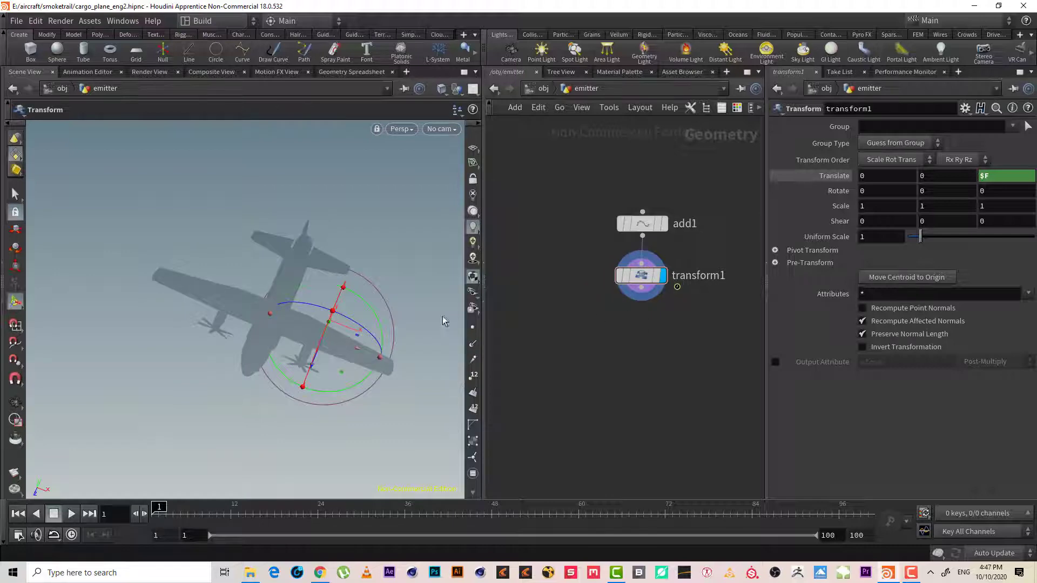
click(15, 195)
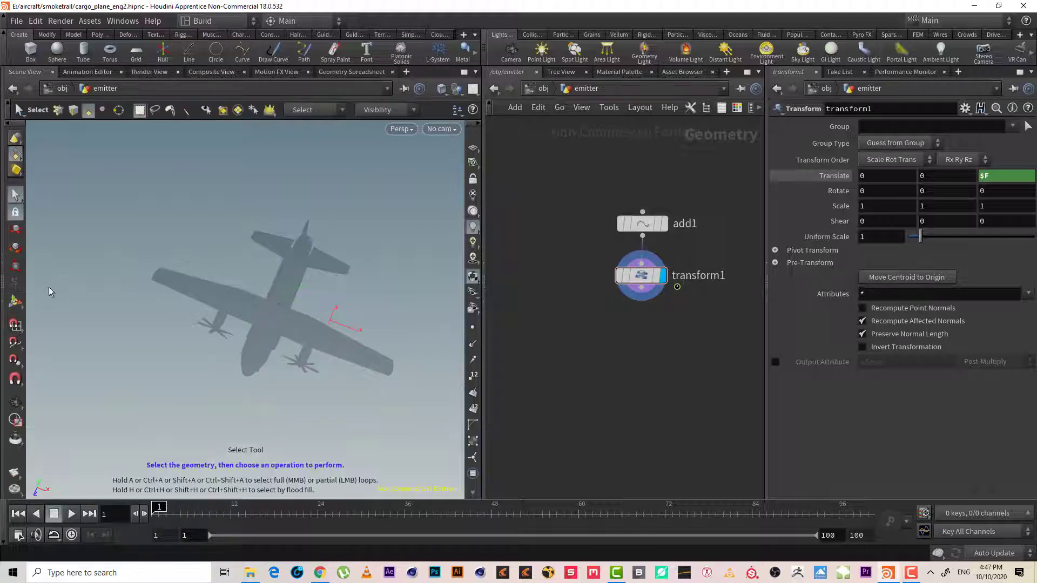
scroll(348, 294, up, 3)
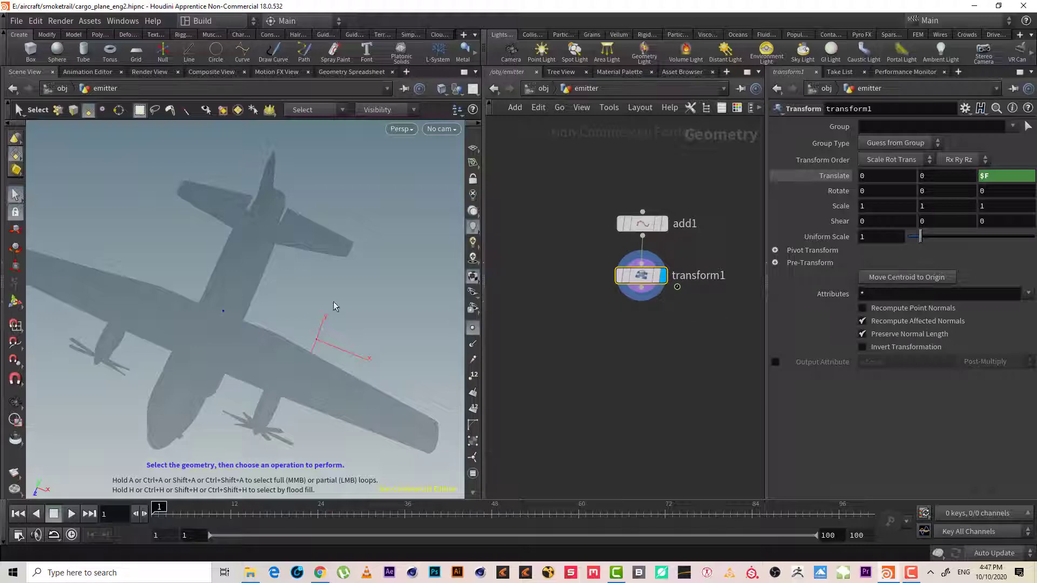
key(Escape)
mouse_move(335, 307)
mouse_down()
mouse_move(161, 265)
mouse_move(261, 347)
mouse_up()
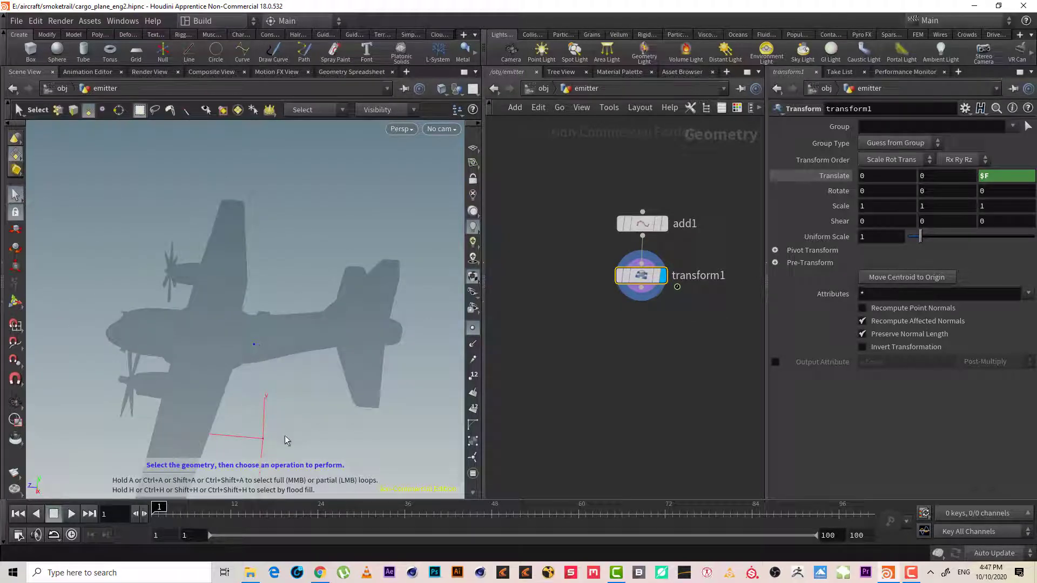
mouse_move(268, 354)
mouse_down()
mouse_move(238, 286)
mouse_move(245, 278)
mouse_move(238, 324)
mouse_move(153, 317)
mouse_move(116, 342)
mouse_move(88, 317)
mouse_move(185, 307)
mouse_move(270, 386)
mouse_move(487, 361)
mouse_move(293, 354)
mouse_move(308, 356)
mouse_up()
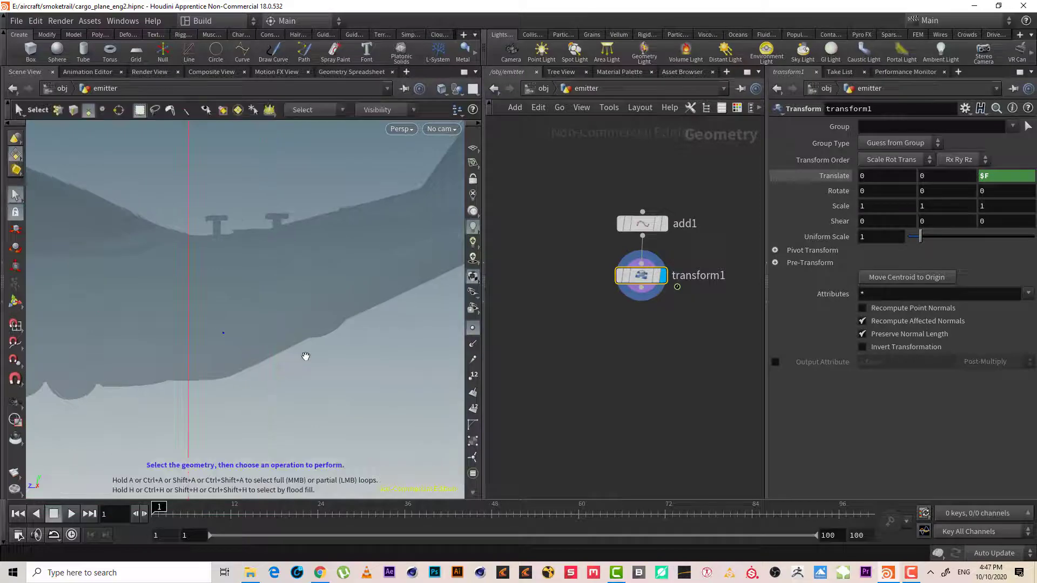
key(space+2)
key(space+3)
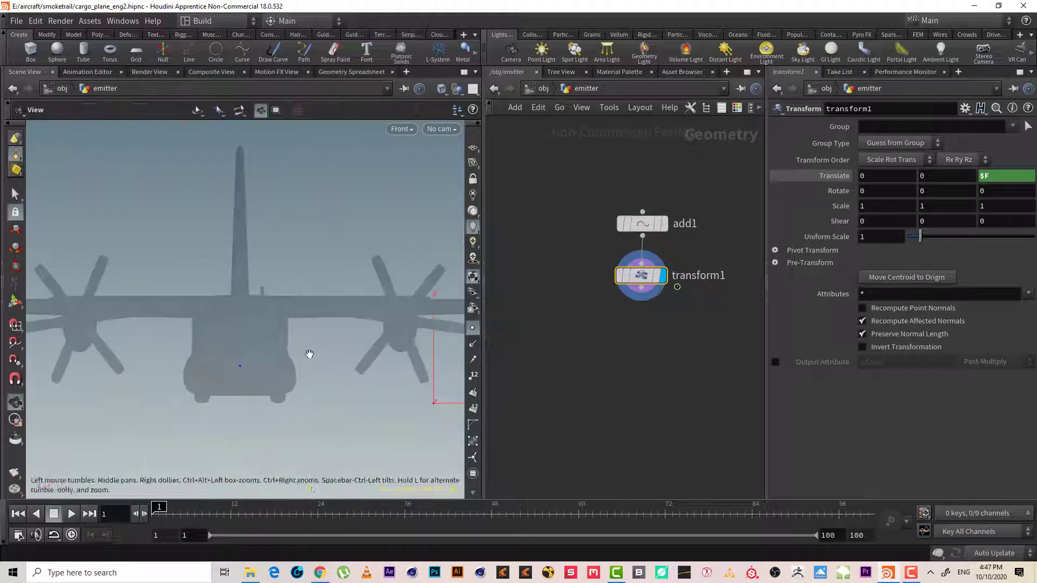
key(space+4)
scroll(240, 370, down, 3)
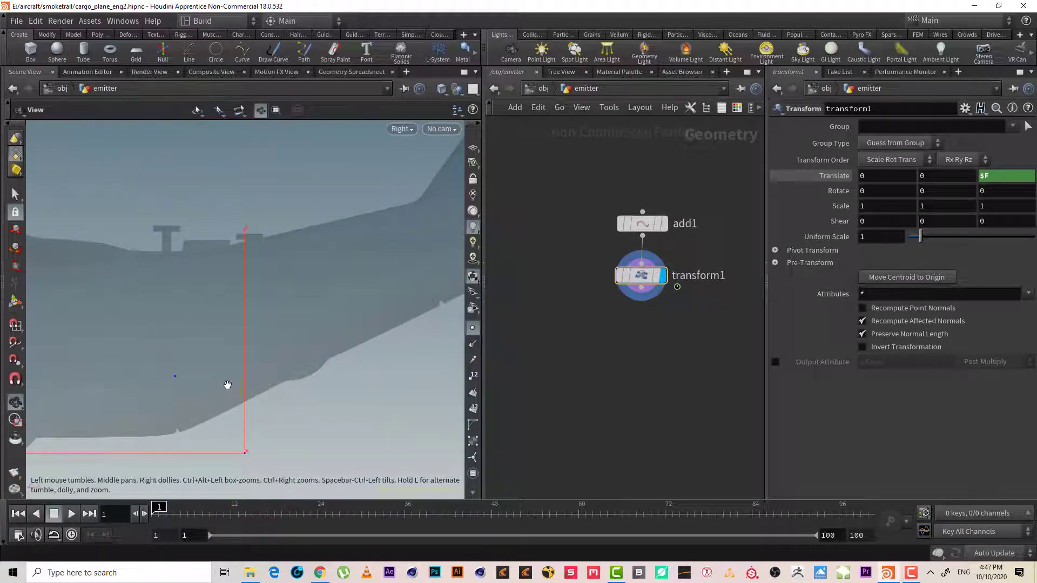
scroll(227, 385, down, 1)
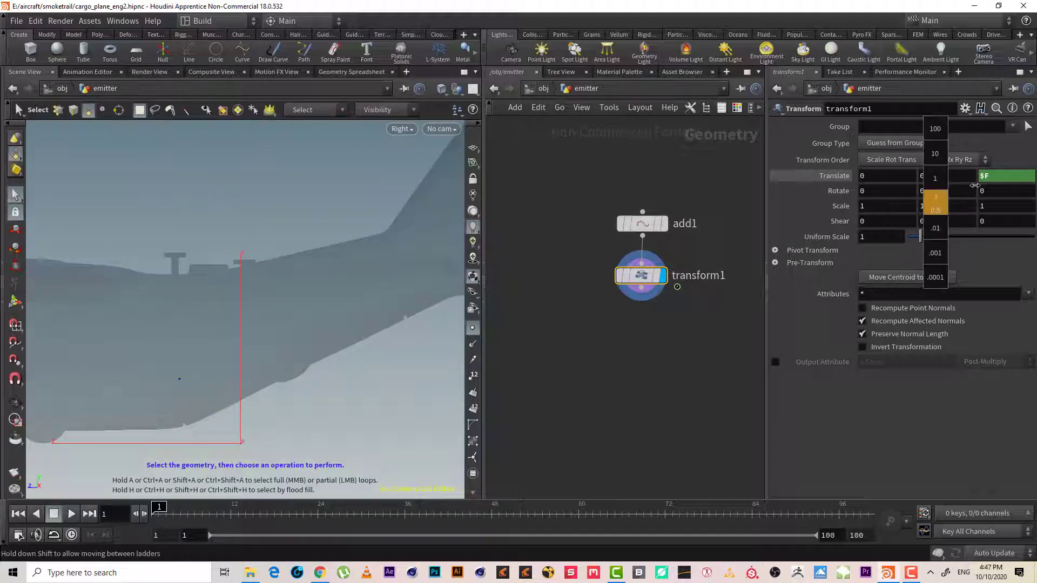
Try offsetting transform1's Translate X, undoing it back to 0
mouse_move(874, 175)
middle_down()
mouse_move(929, 170)
mouse_move(918, 178)
middle_up()
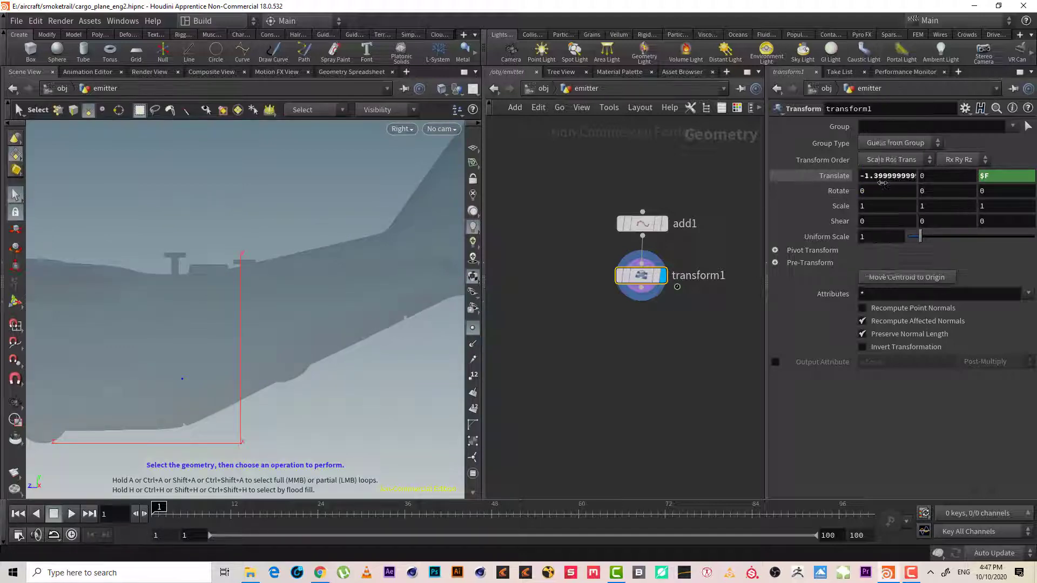
key(ctrl+z)
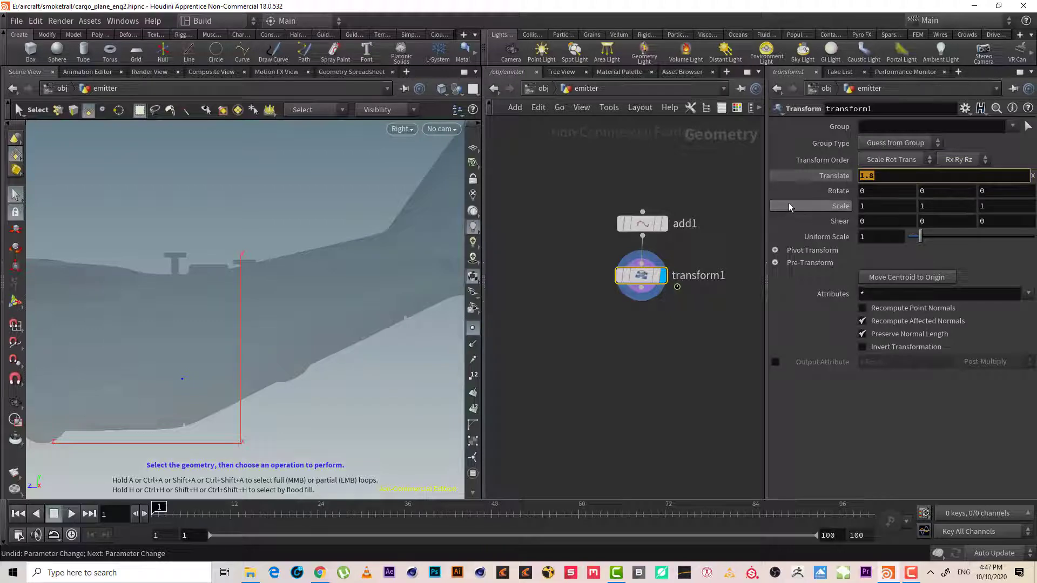
middle_drag(885, 173, 879, 192)
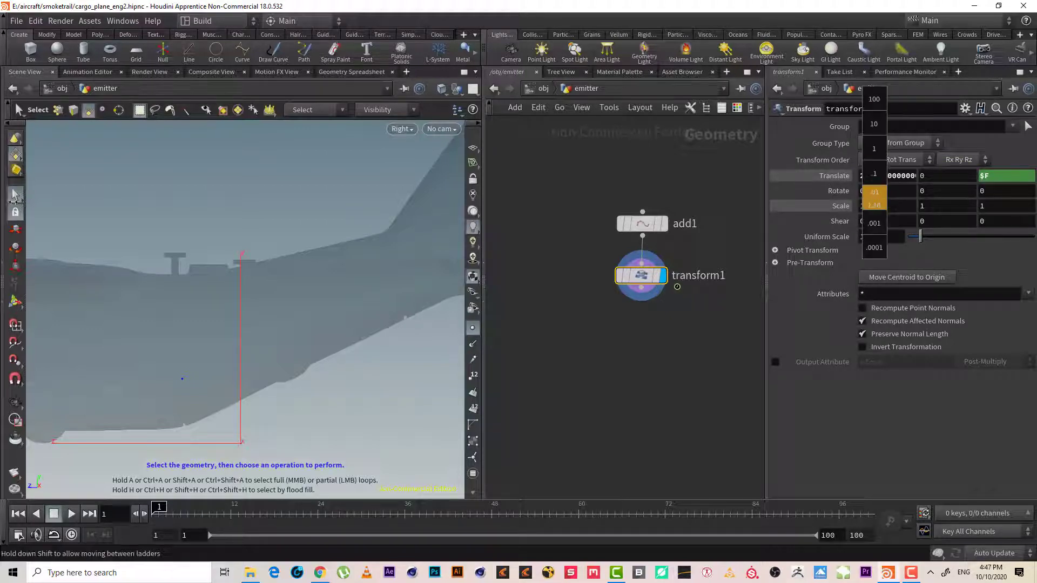
key(ctrl+z)
key(ctrl+z)
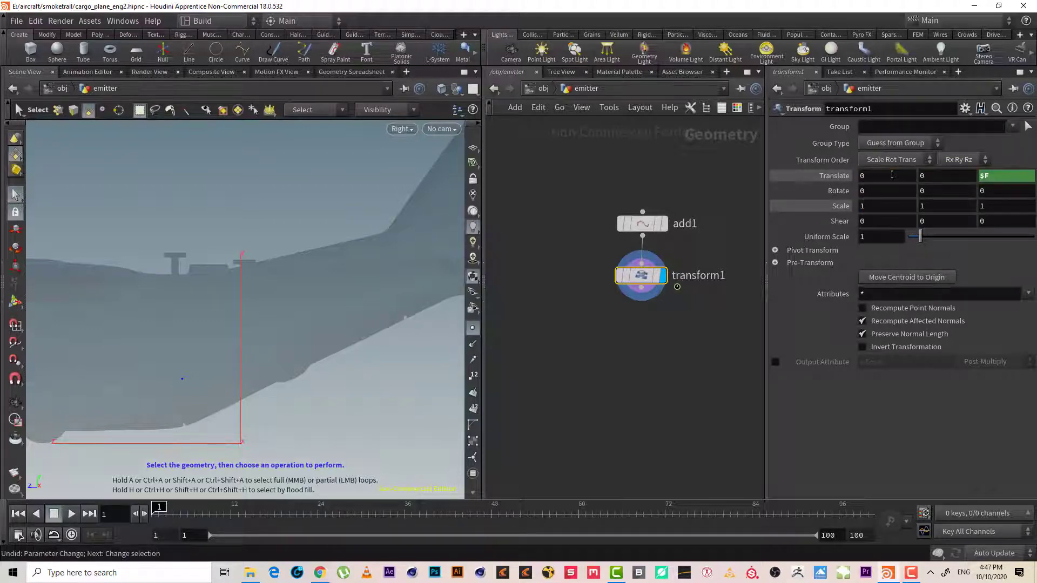
Nudge add1's emitter point Z value, then settle on the front orthographic view
click(642, 223)
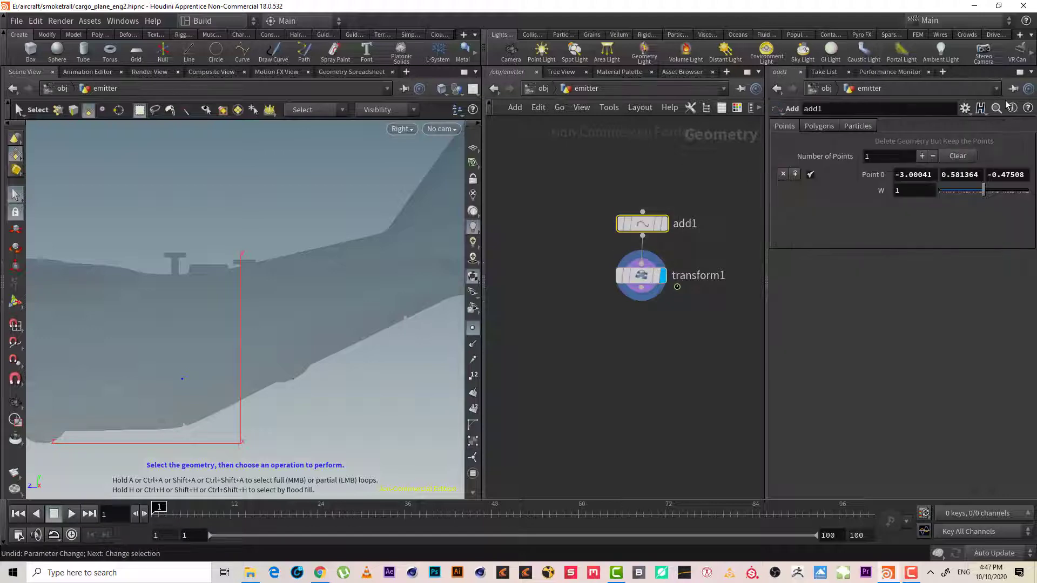
mouse_move(929, 174)
middle_down()
mouse_move(959, 186)
mouse_move(933, 186)
middle_up()
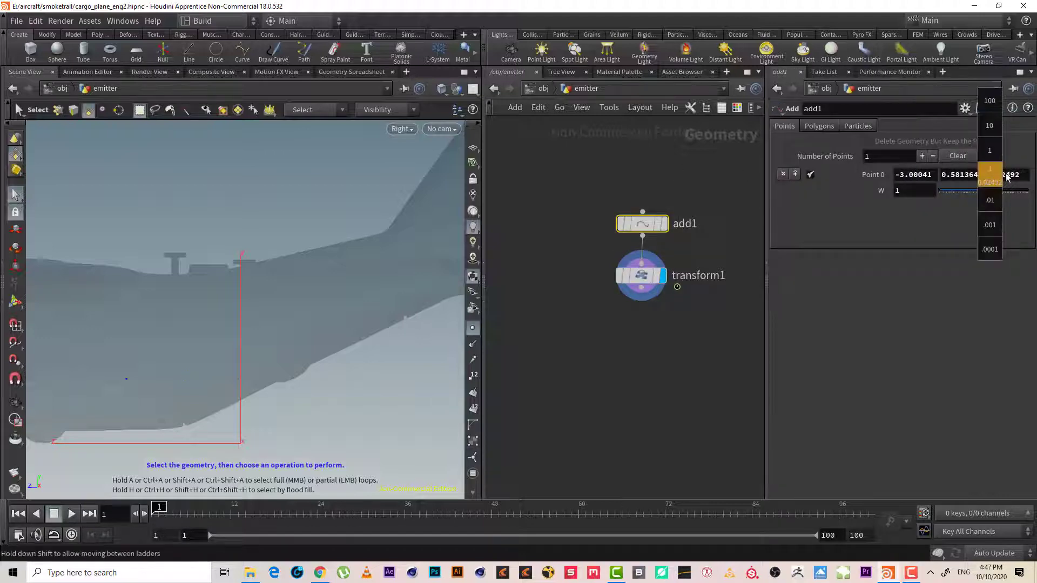
middle_drag(1007, 177, 975, 179)
key(ctrl+z)
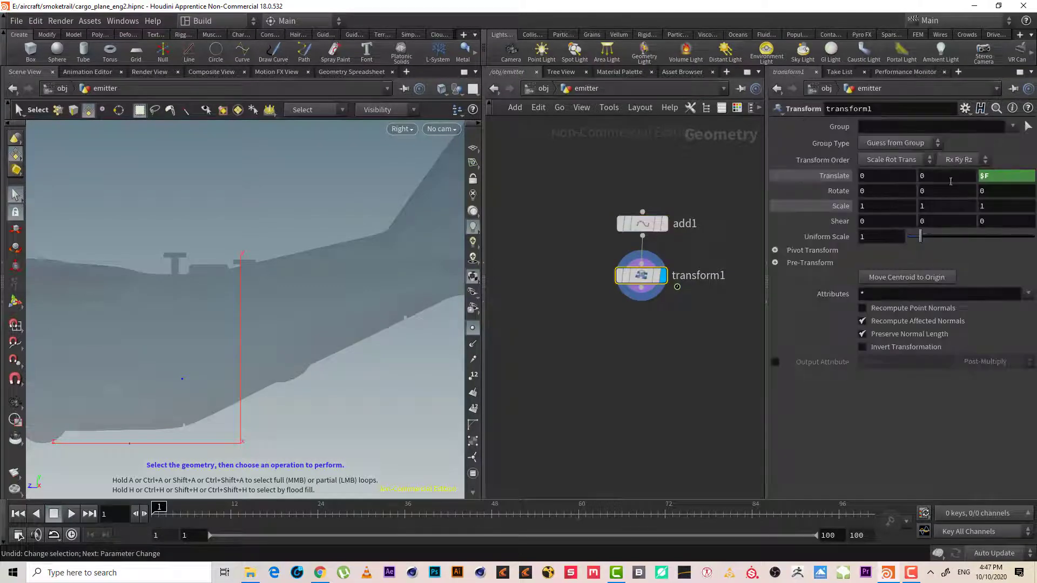
key(space+3)
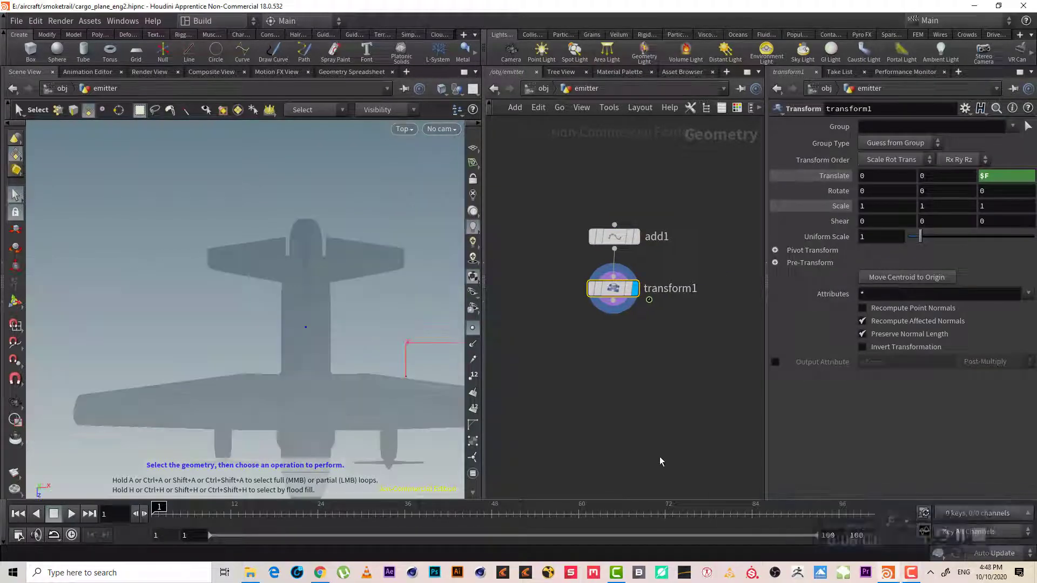
key(space+2)
key(space+3)
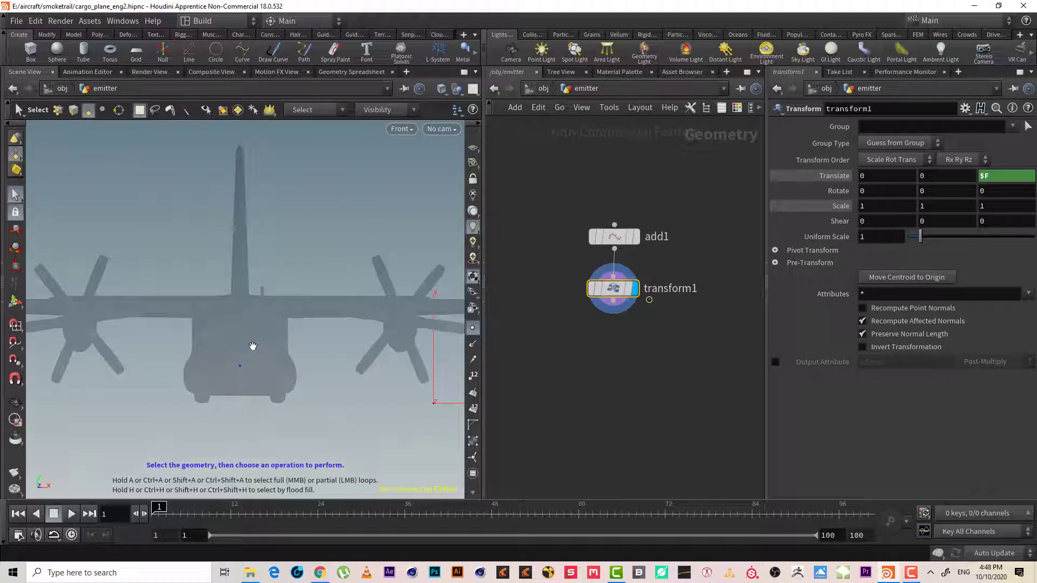
key(Escape)
mouse_move(253, 345)
mouse_down()
mouse_move(303, 328)
mouse_move(355, 359)
mouse_move(227, 328)
mouse_move(224, 341)
mouse_move(310, 328)
mouse_move(302, 285)
mouse_move(323, 340)
mouse_move(236, 317)
mouse_move(292, 325)
mouse_up()
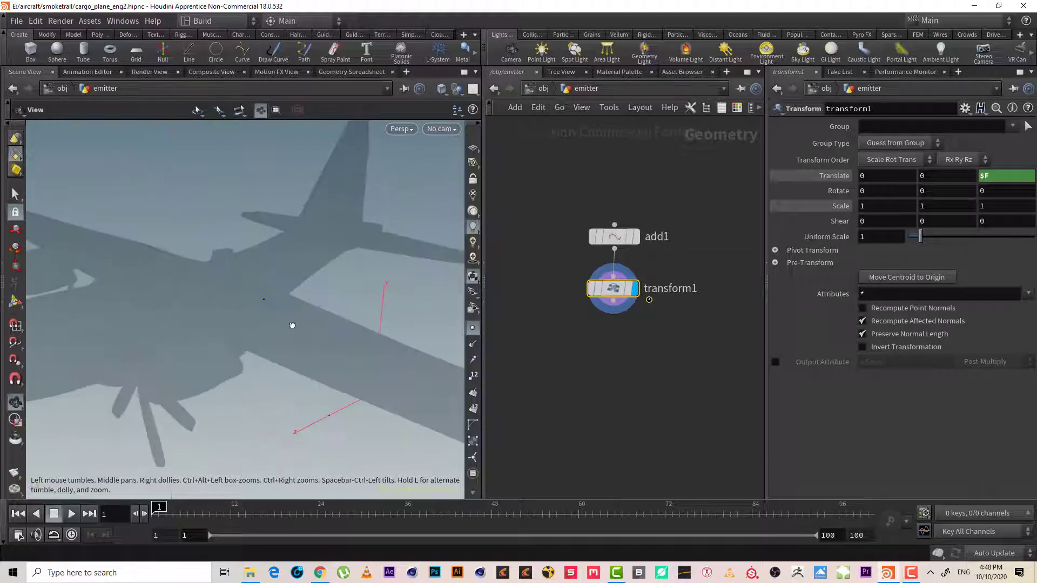
key(s)
middle_drag(636, 338, 669, 267)
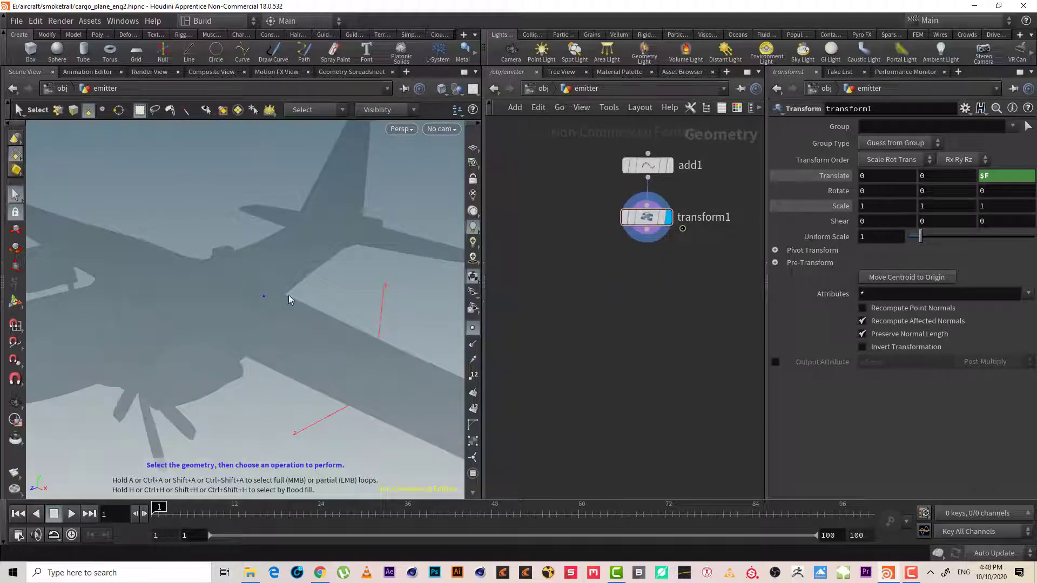
scroll(289, 301, up, 2)
scroll(324, 291, up, 2)
scroll(317, 310, up, 2)
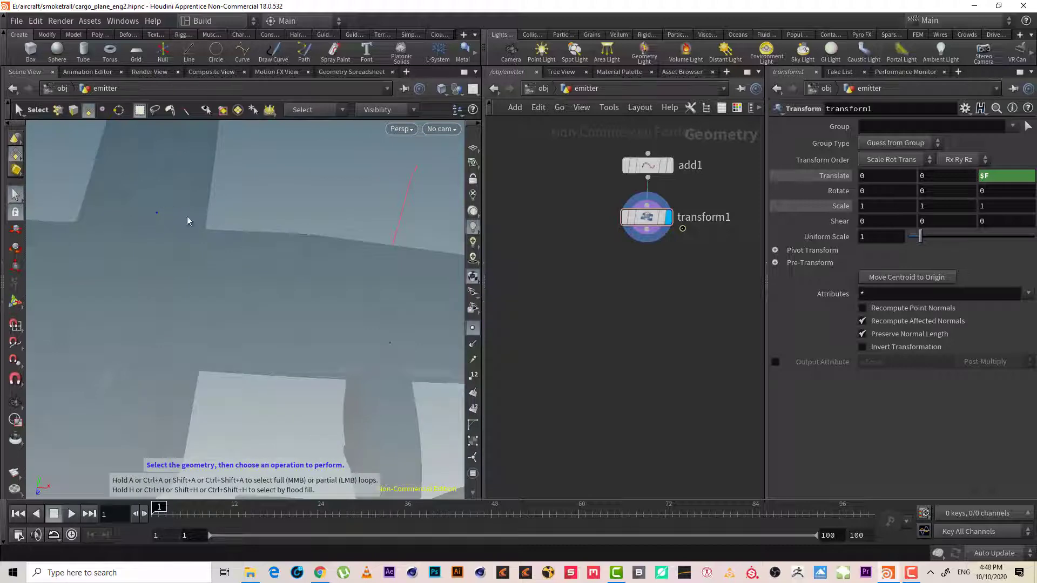
key(Escape)
scroll(248, 301, down, 4)
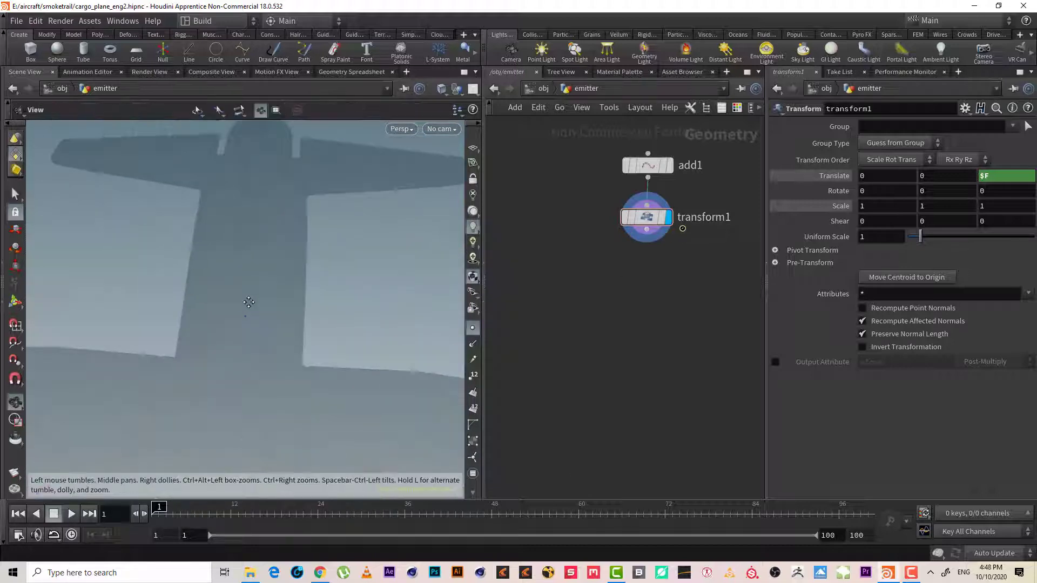
key(s)
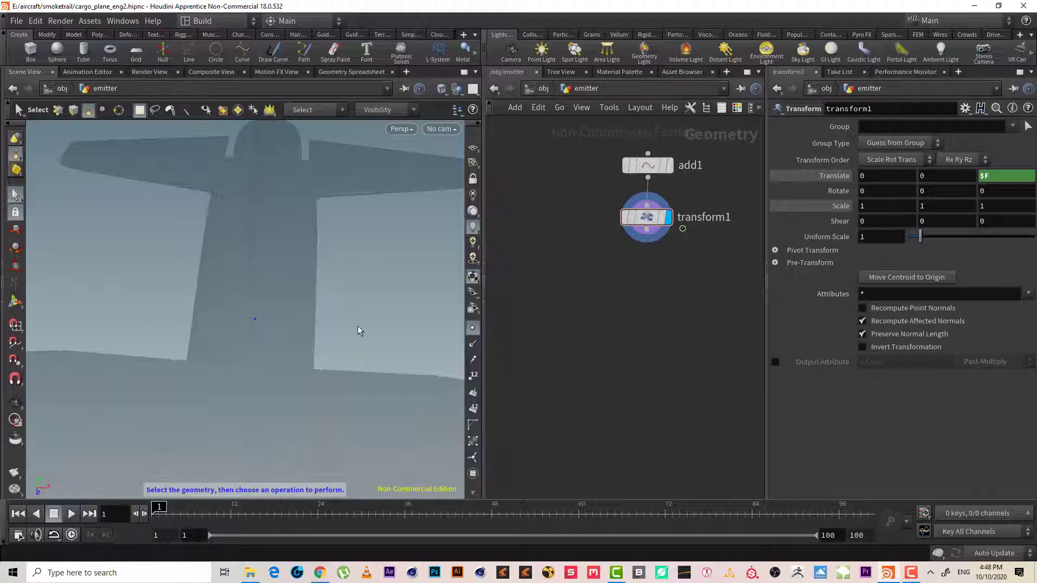
scroll(587, 340, down, 1)
scroll(655, 308, up, 3)
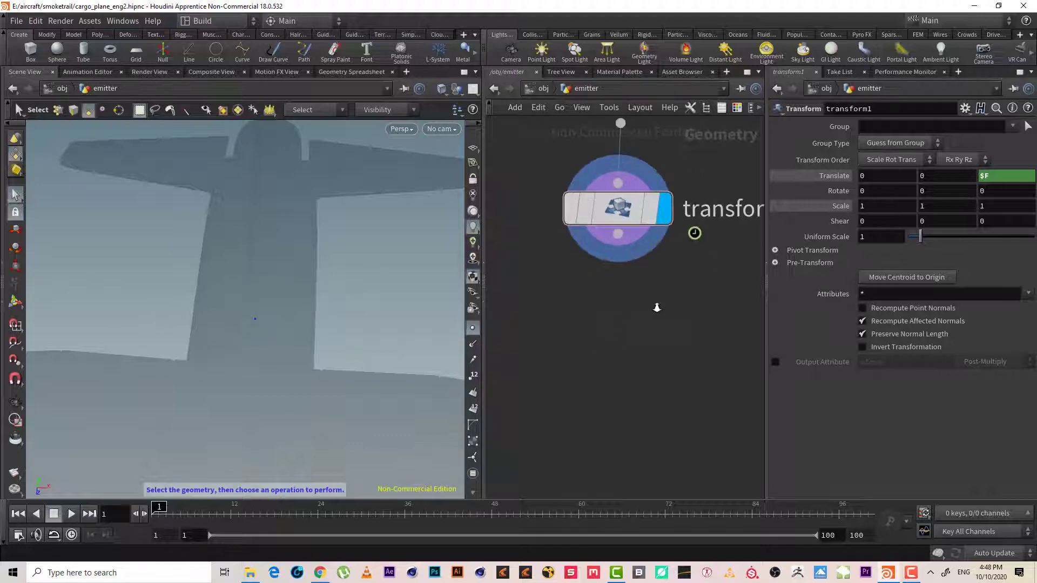
scroll(617, 317, down, 2)
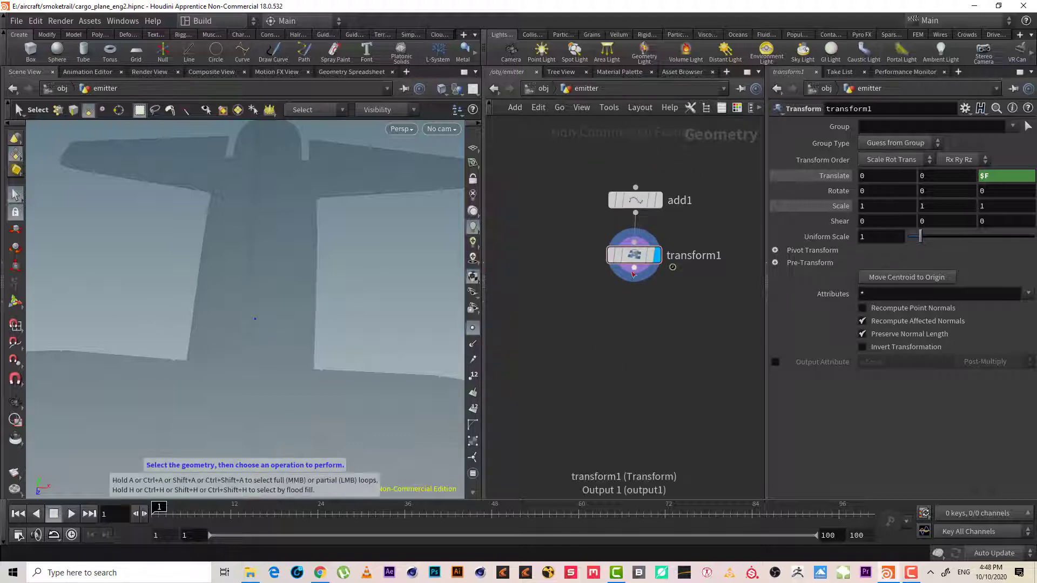
Add a Point attribute expression node, point1, under transform1 and display it
click(634, 267)
click(592, 306)
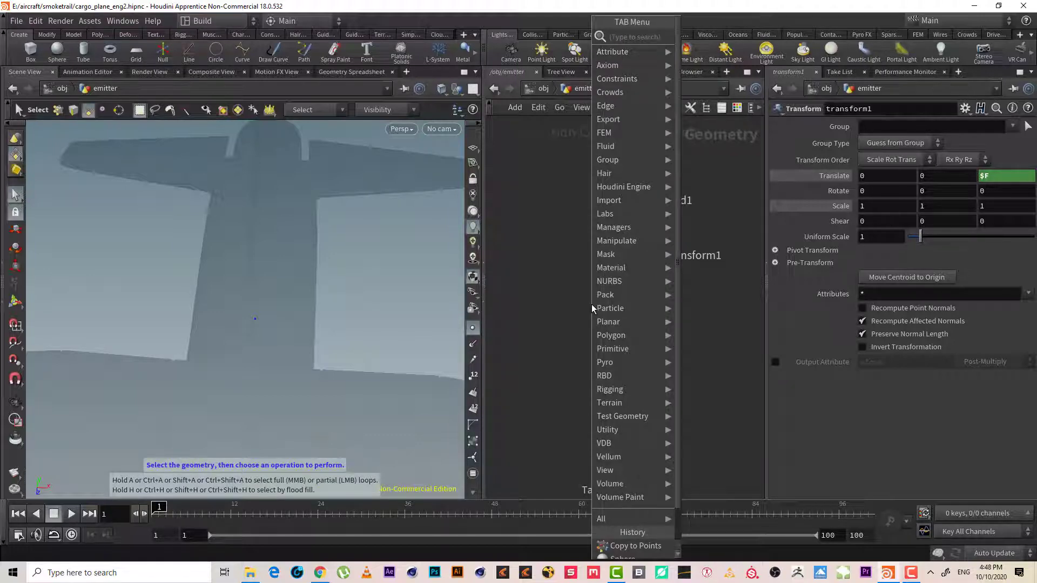
text(poin)
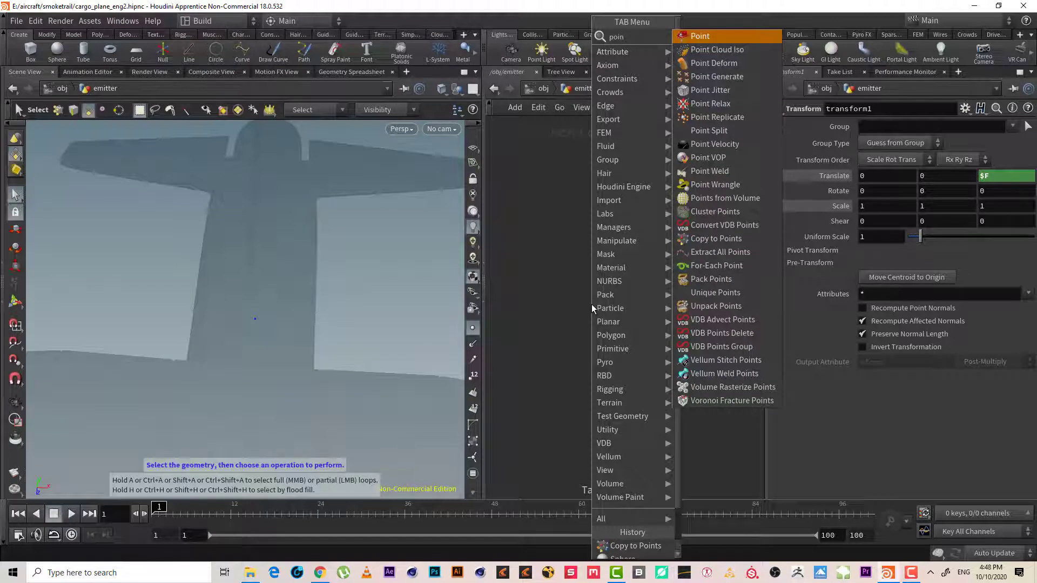
key(Return)
click(591, 306)
key(r)
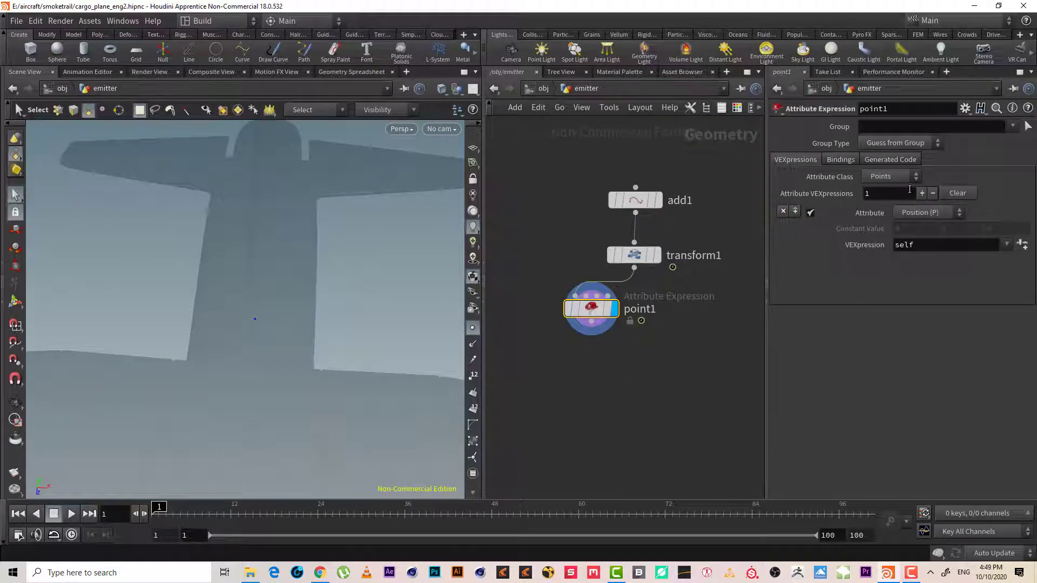
Set point1 to write Normal (N) as a Constant Value with X of 1
click(928, 214)
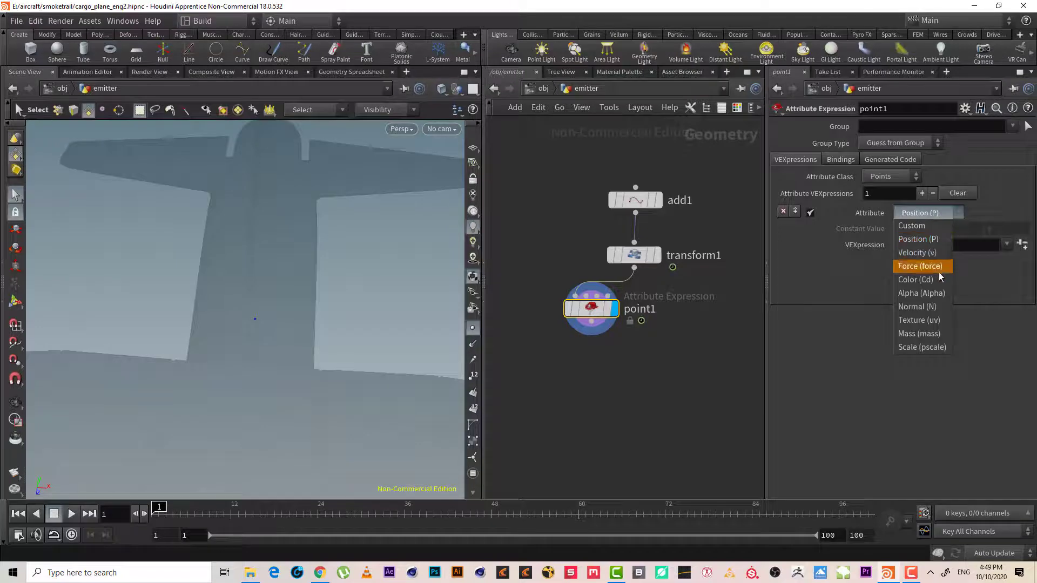
click(934, 307)
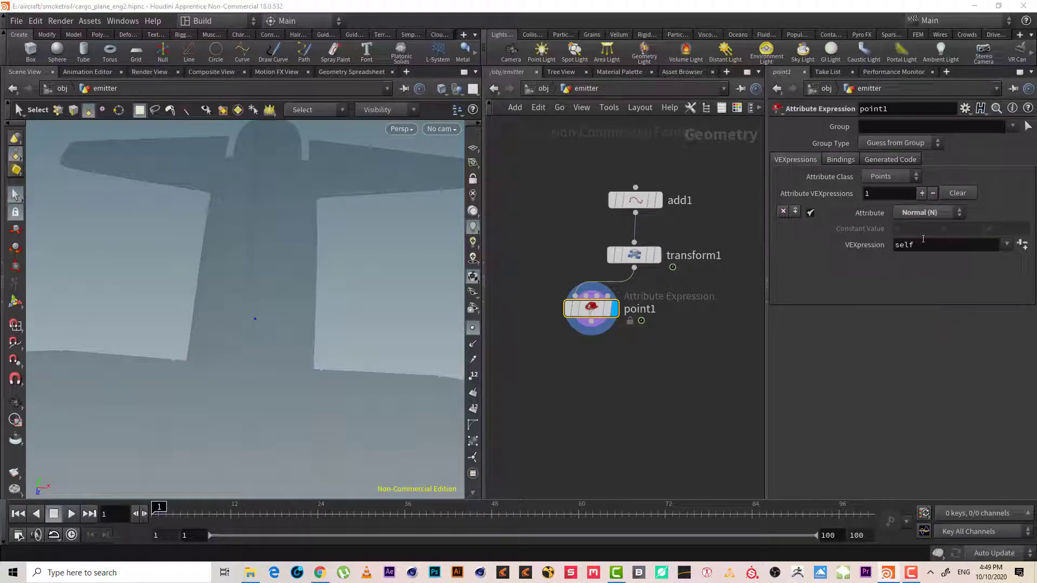
click(1006, 247)
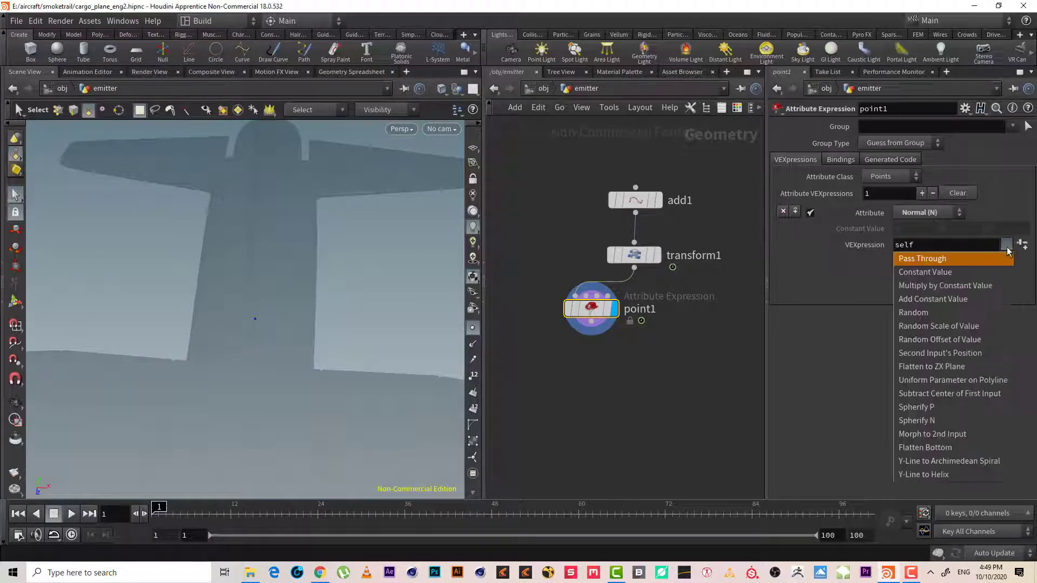
click(964, 271)
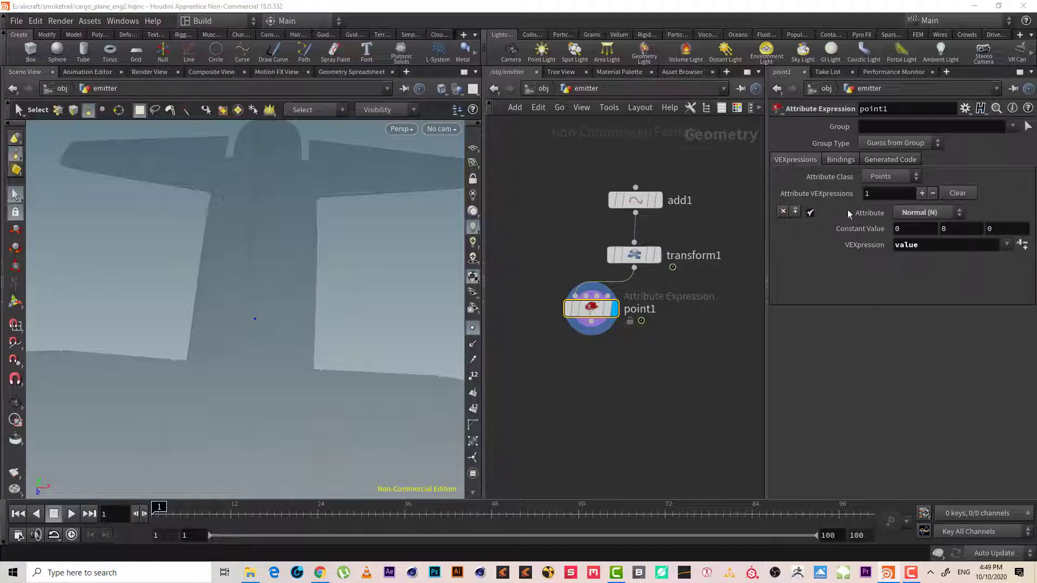
drag(912, 228, 797, 233)
text(1)
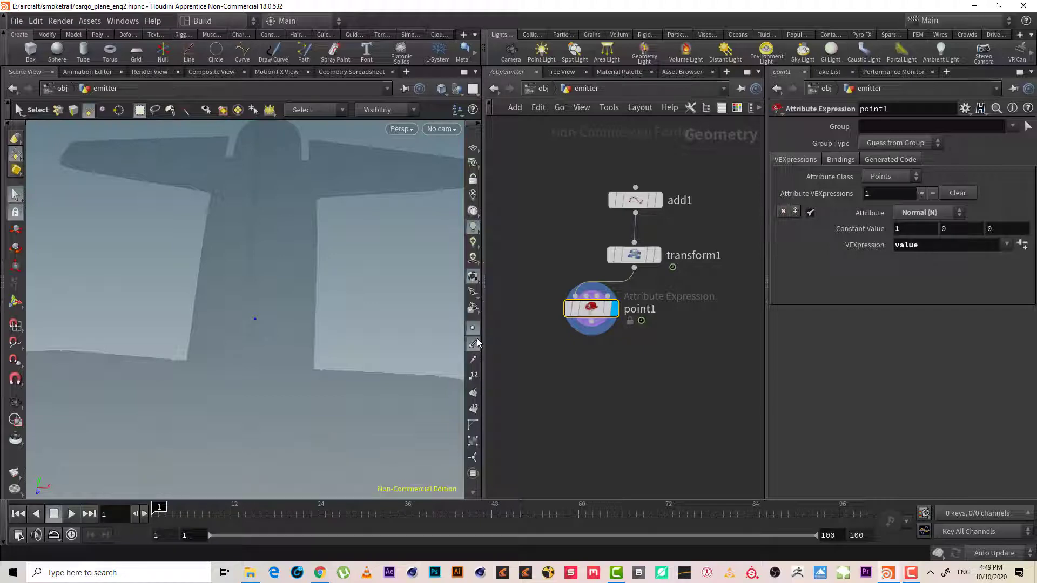
Orbit beneath the plane to inspect the emitter point
drag(197, 321, 370, 289)
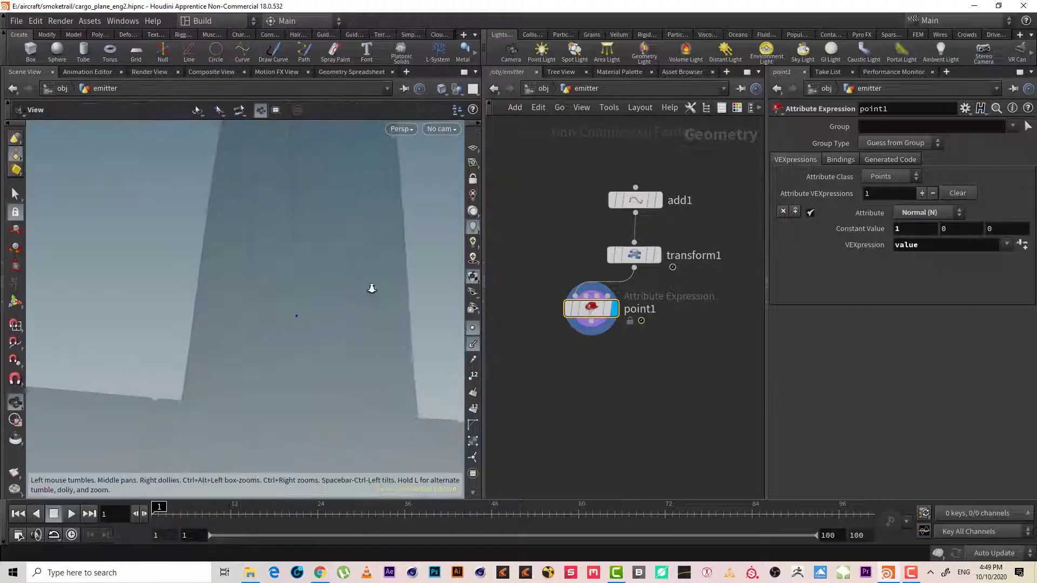
mouse_move(347, 354)
mouse_down()
mouse_move(371, 331)
mouse_move(378, 341)
mouse_move(342, 301)
mouse_move(307, 315)
mouse_move(171, 428)
mouse_move(236, 301)
mouse_move(227, 331)
mouse_move(352, 308)
mouse_move(308, 328)
mouse_move(357, 354)
mouse_up()
key(s)
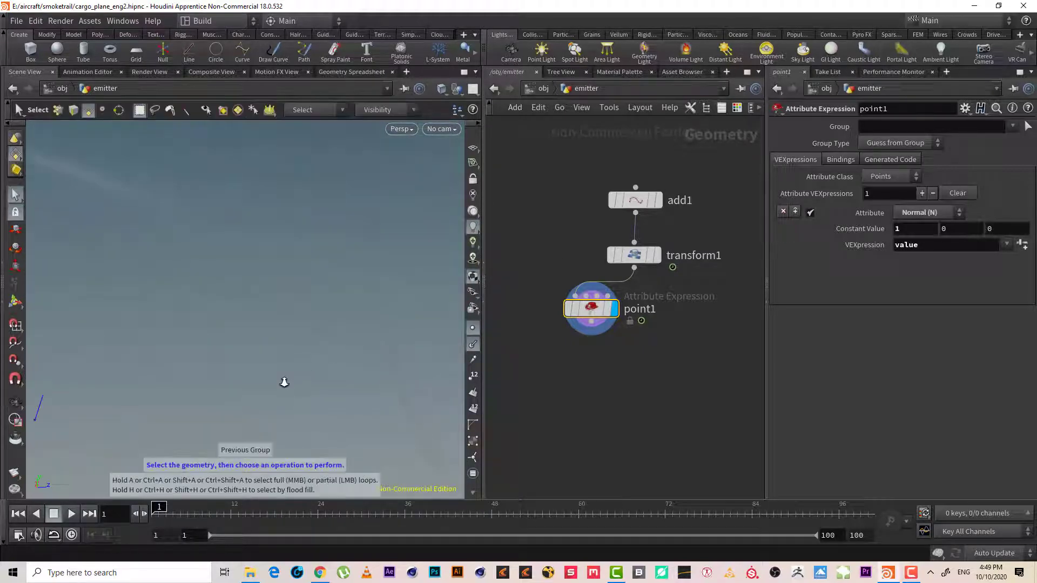
key(Escape)
mouse_move(282, 381)
mouse_down()
mouse_move(176, 389)
mouse_move(213, 400)
mouse_move(108, 437)
mouse_move(124, 414)
mouse_move(180, 412)
mouse_move(141, 281)
mouse_move(44, 359)
mouse_move(120, 354)
mouse_move(116, 339)
mouse_move(205, 299)
mouse_move(125, 317)
mouse_move(128, 336)
mouse_up()
key(s)
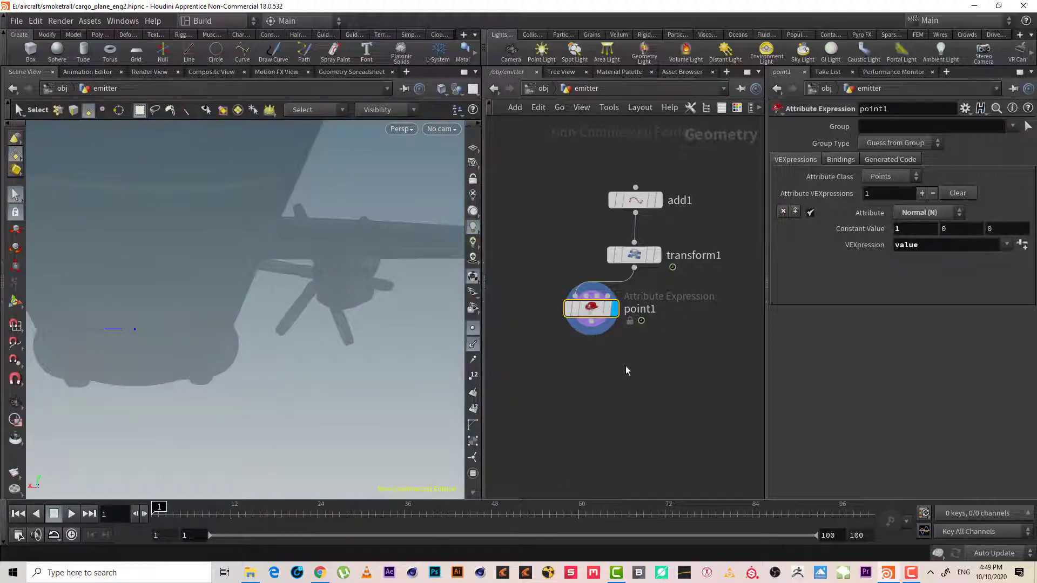
Select point1 in the network and copy it
middle_drag(625, 365, 595, 377)
drag(621, 351, 507, 280)
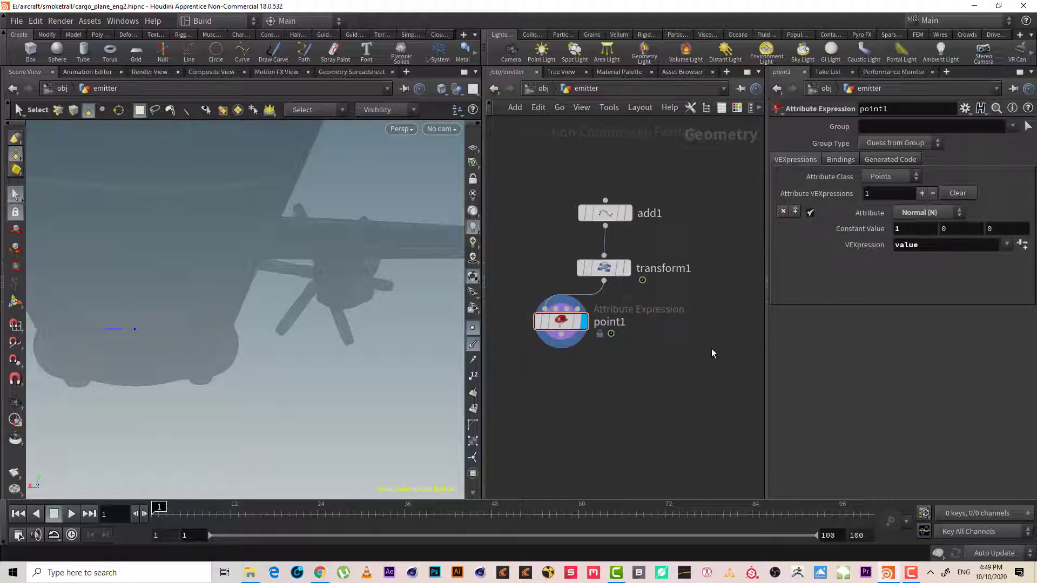
drag(643, 363, 465, 283)
key(ctrl+c)
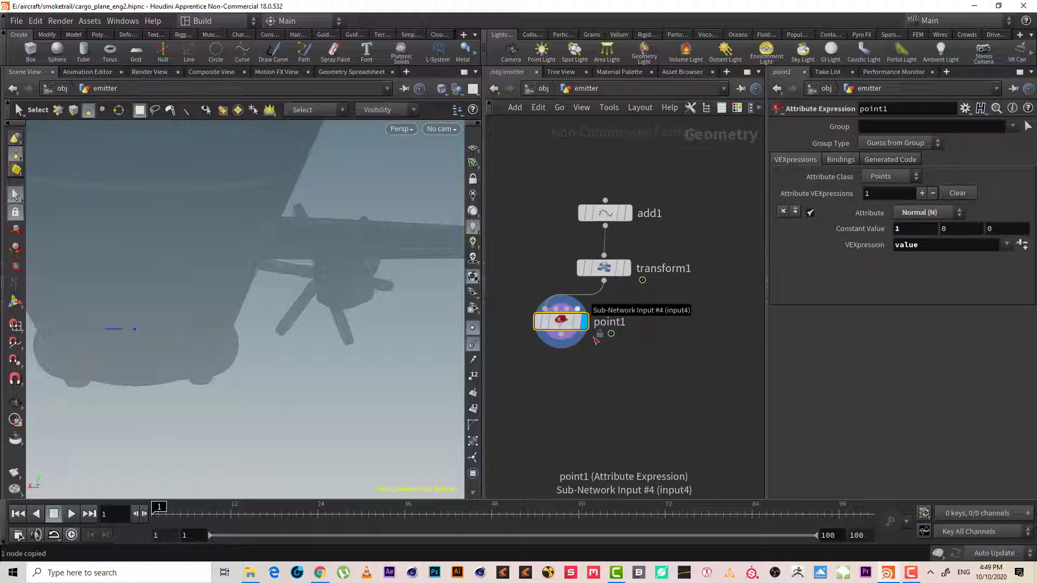
Paste point1 as point2 beside it and set its first constant value to -1
key(ctrl+v)
click(582, 312)
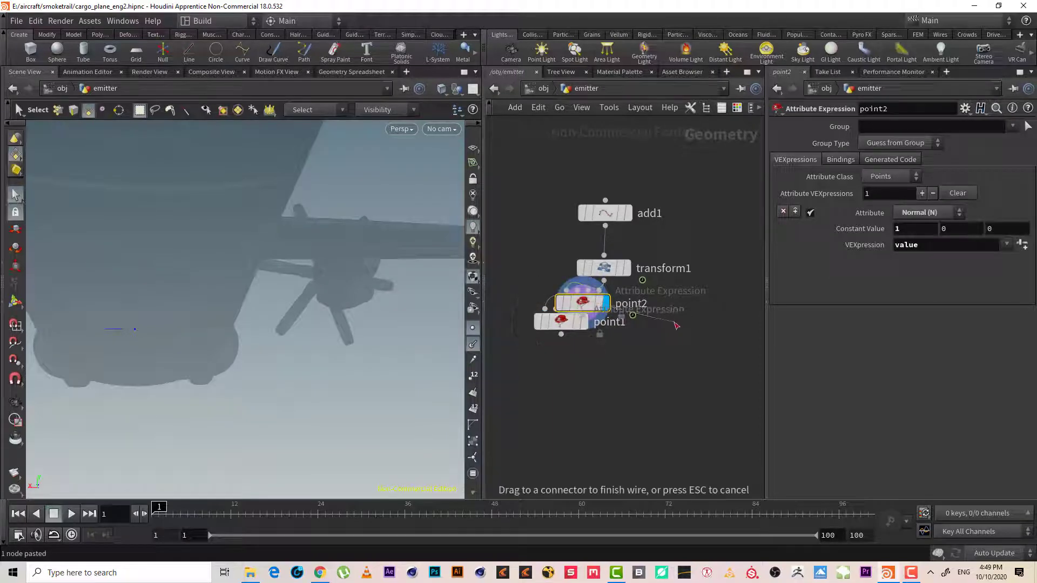
key(Escape)
drag(582, 303, 688, 321)
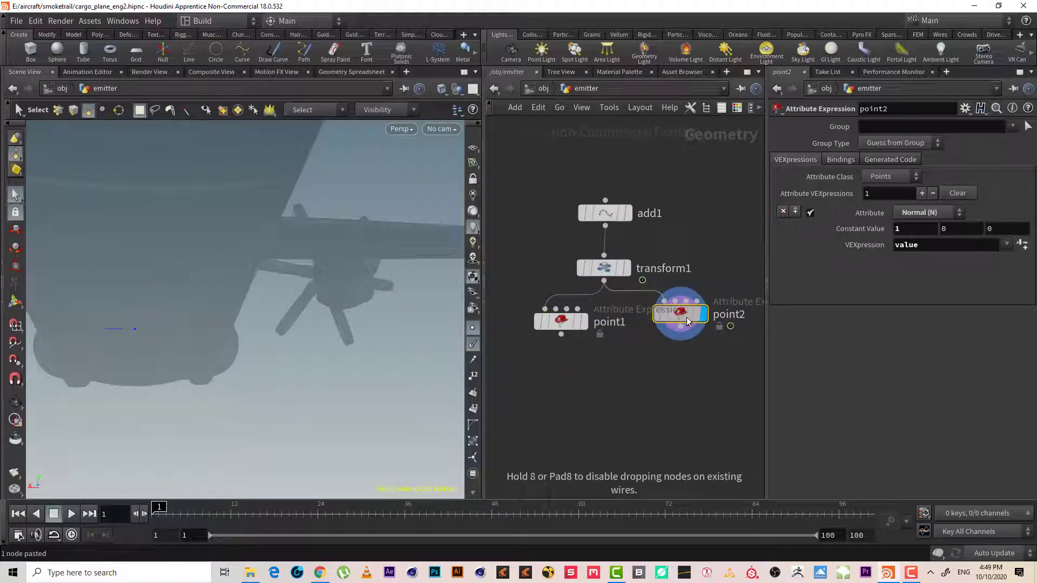
click(894, 229)
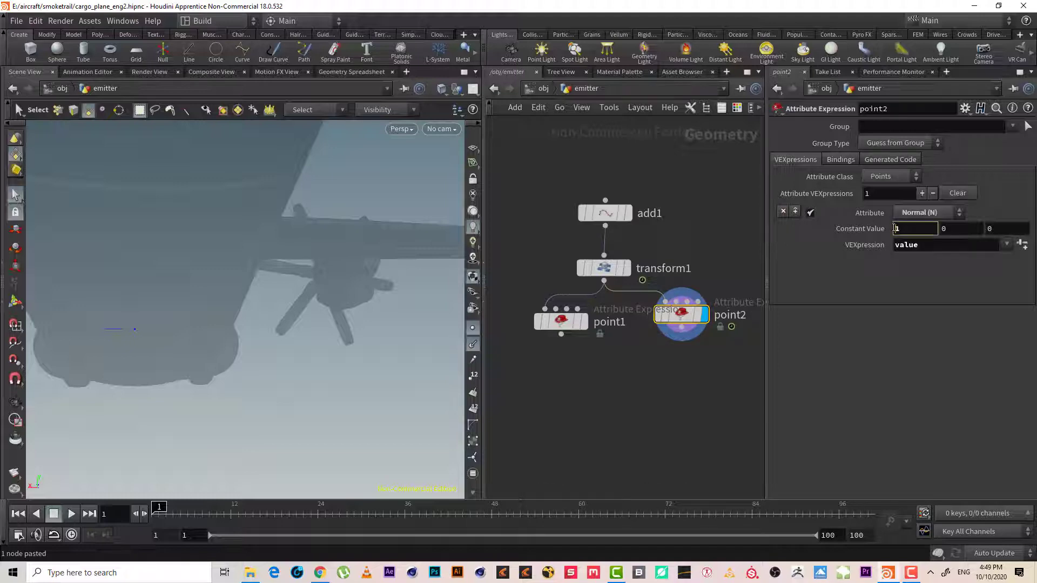
text(-1)
key(Return)
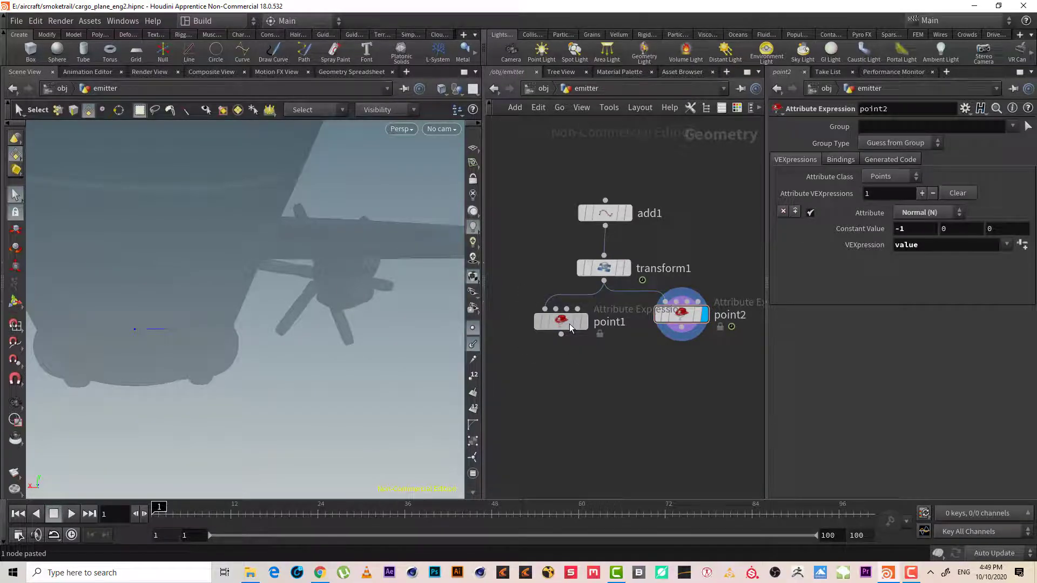
Move point1 further left and save the scene
drag(570, 323, 548, 316)
key(ctrl+s)
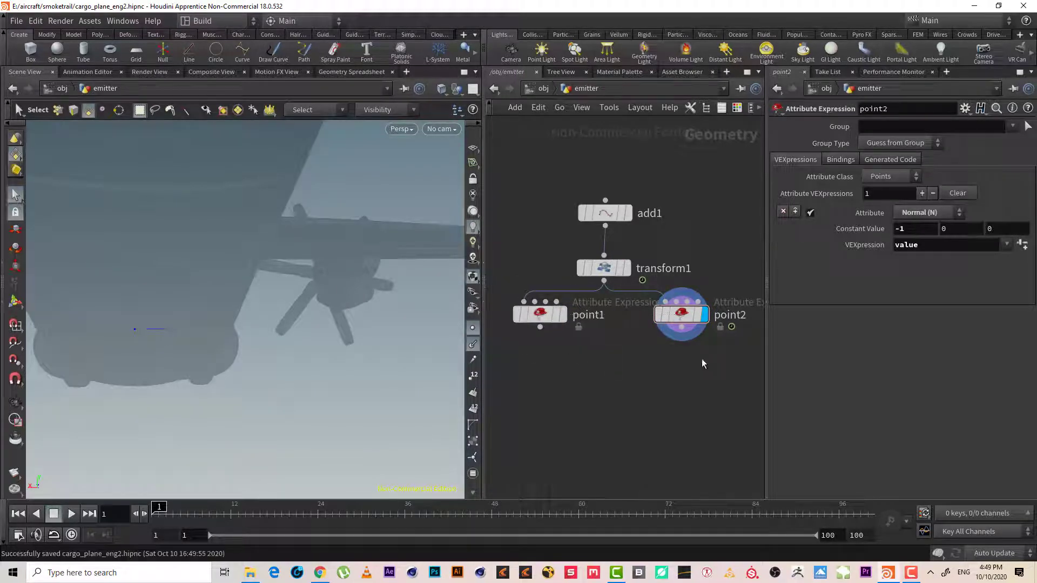
middle_drag(637, 336, 668, 311)
click(572, 302)
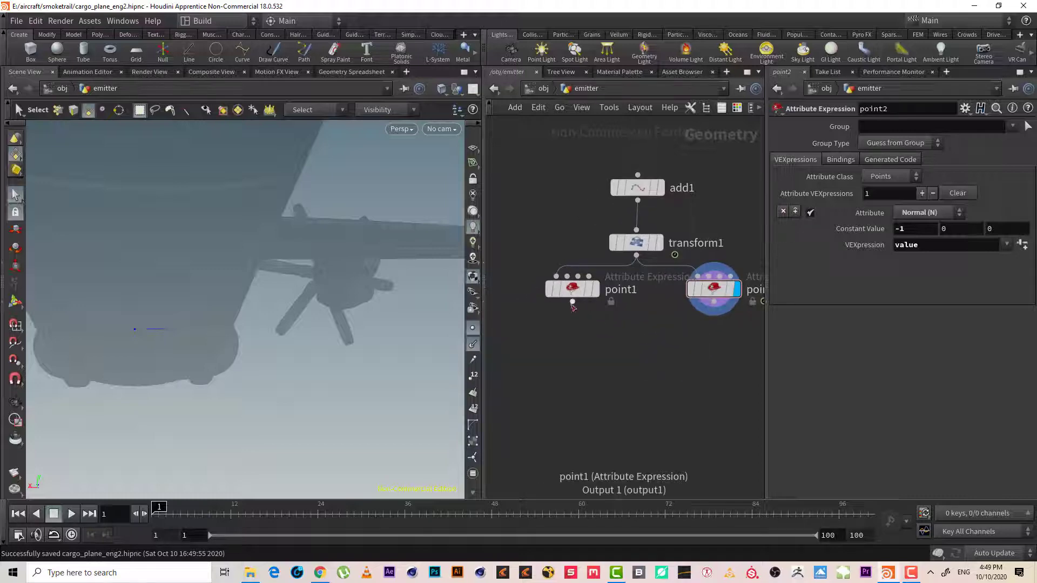
Add Attribute Rename node attribute1 below point1, renaming N to v, and display it
click(579, 380)
text(att)
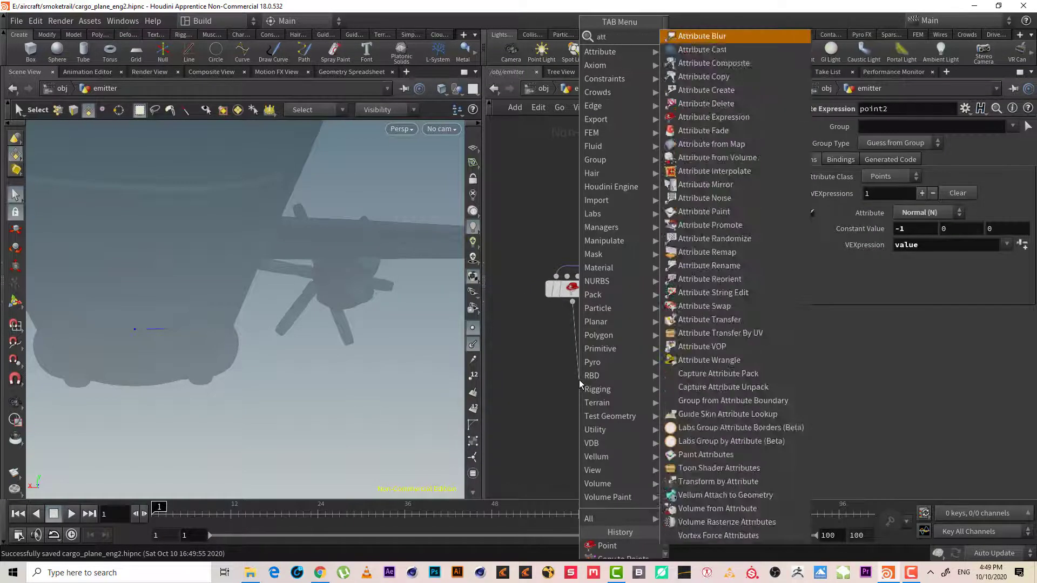
text( r)
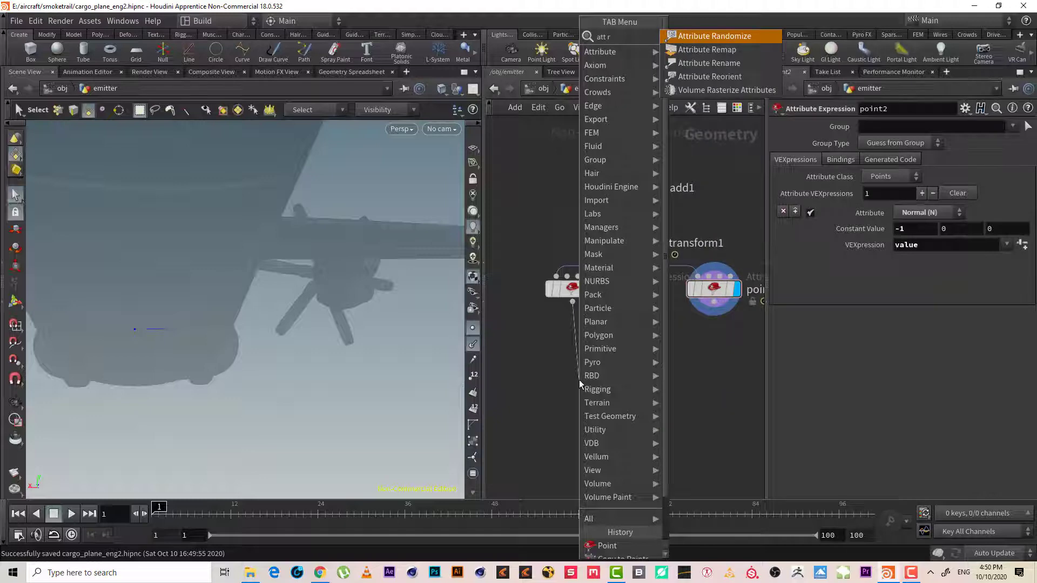
key(Down)
key(Down)
key(Return)
click(579, 380)
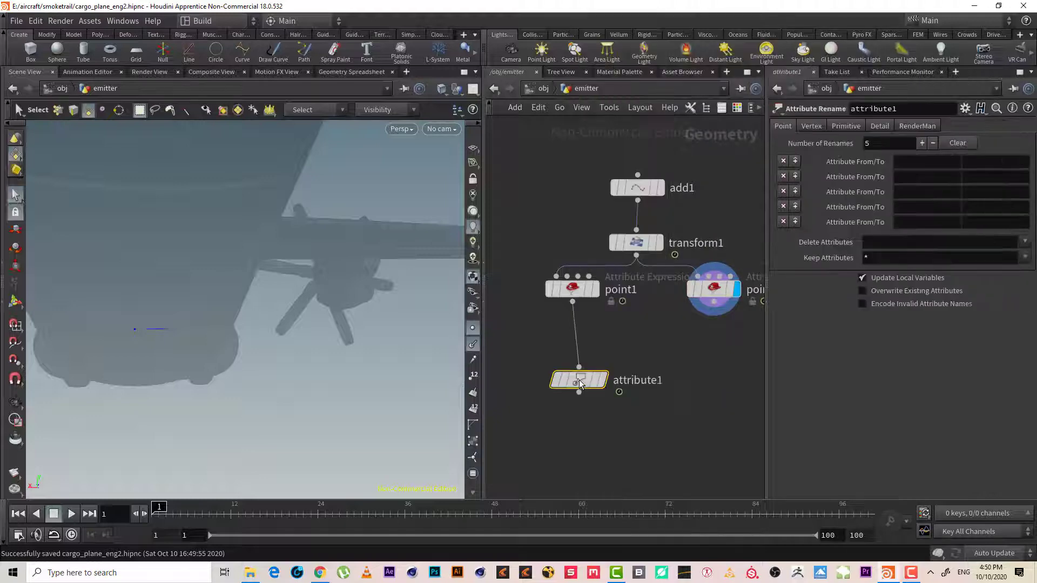
click(907, 161)
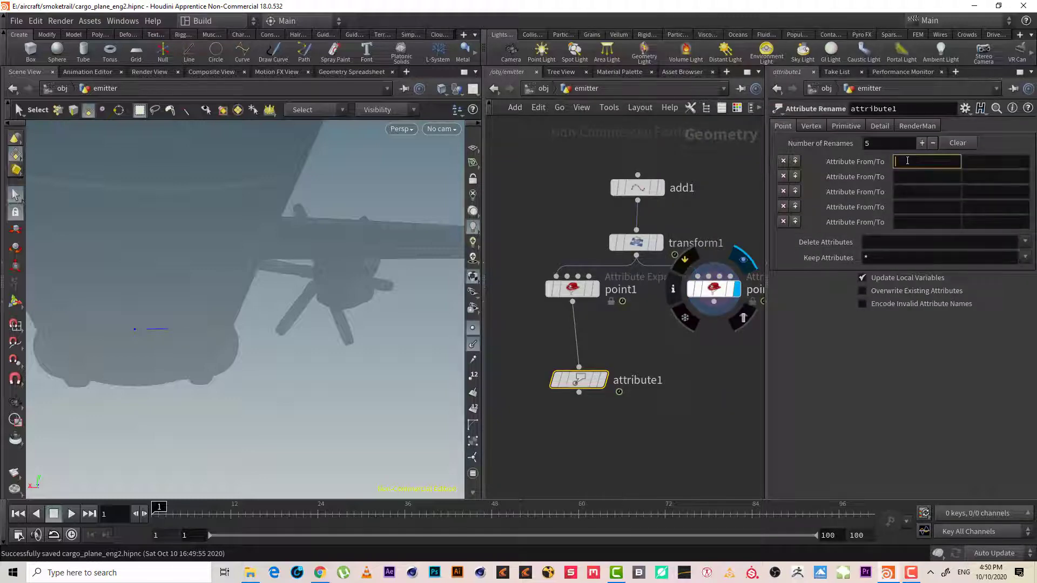
text(N)
click(986, 156)
key(Return)
click(596, 380)
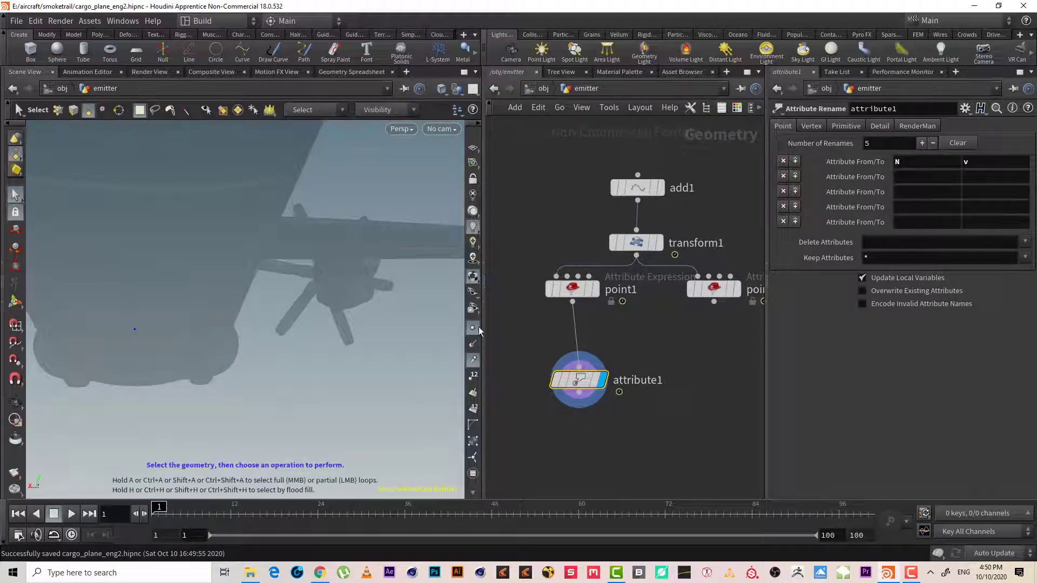
Inspect attribute1's point attributes, then copy and paste it for point2
mouse_move(133, 341)
mouse_down()
mouse_move(192, 313)
mouse_move(184, 308)
mouse_up()
key(s)
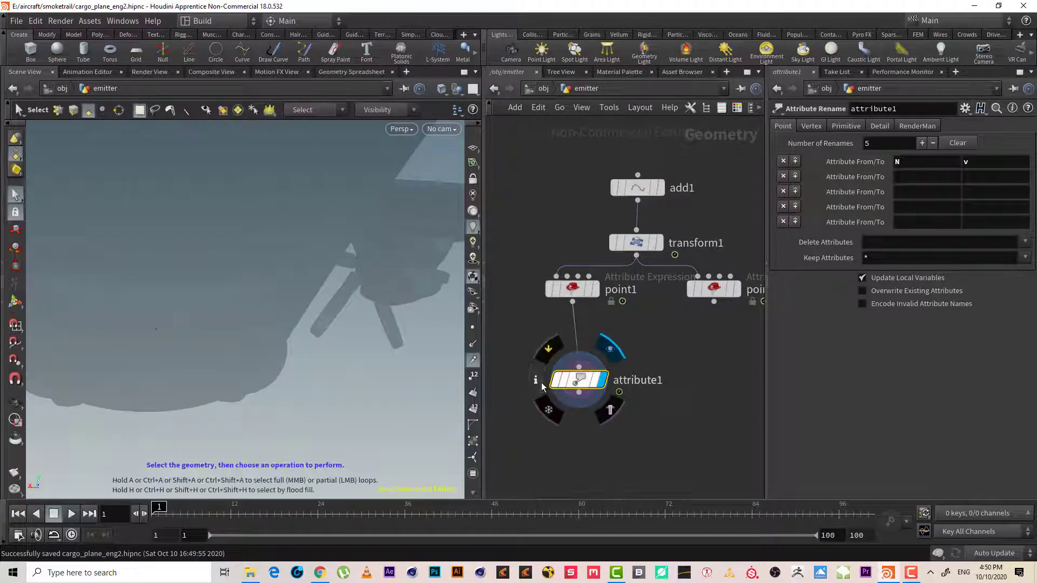
click(533, 380)
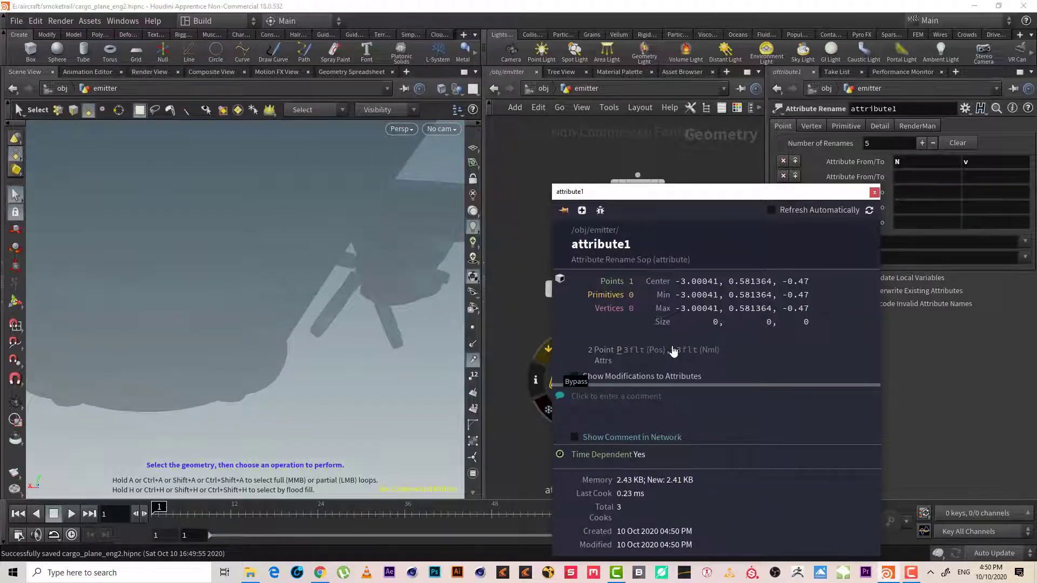
key(Escape)
drag(134, 398, 210, 360)
key(s)
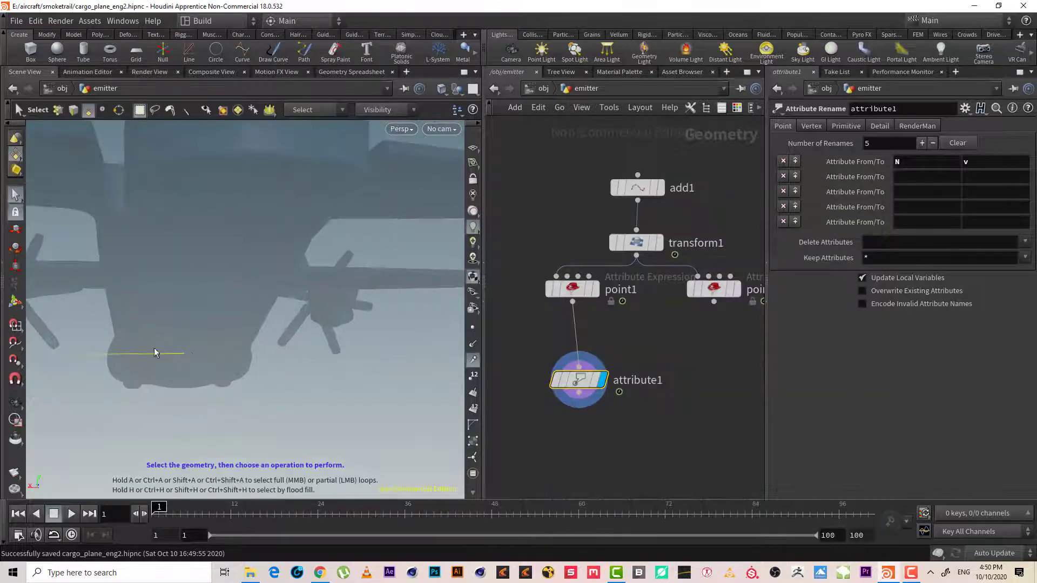
key(ctrl+c)
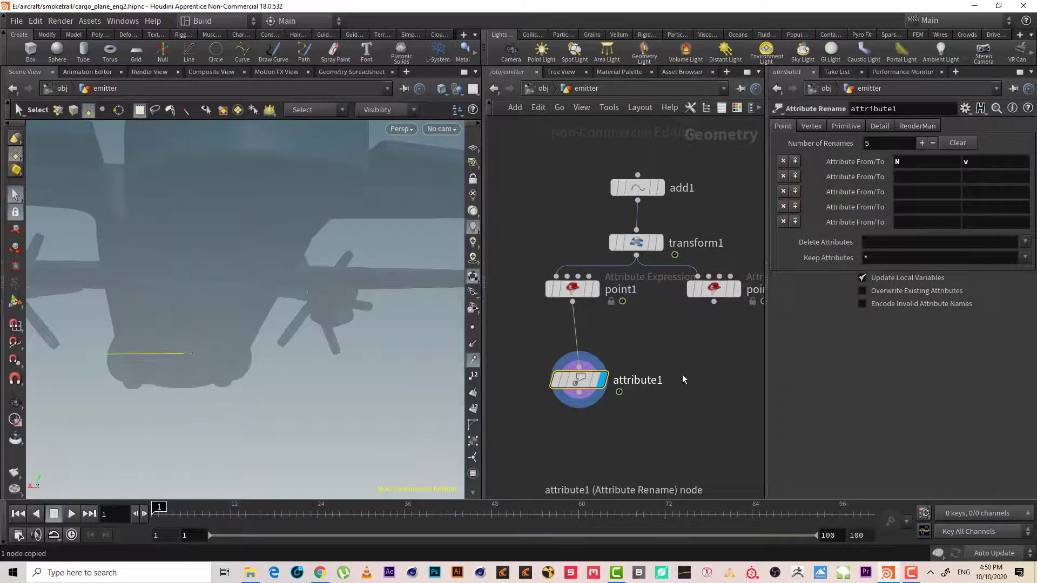
key(ctrl+v)
Wire attribute2 to point2's output and place it beside attribute1
click(714, 303)
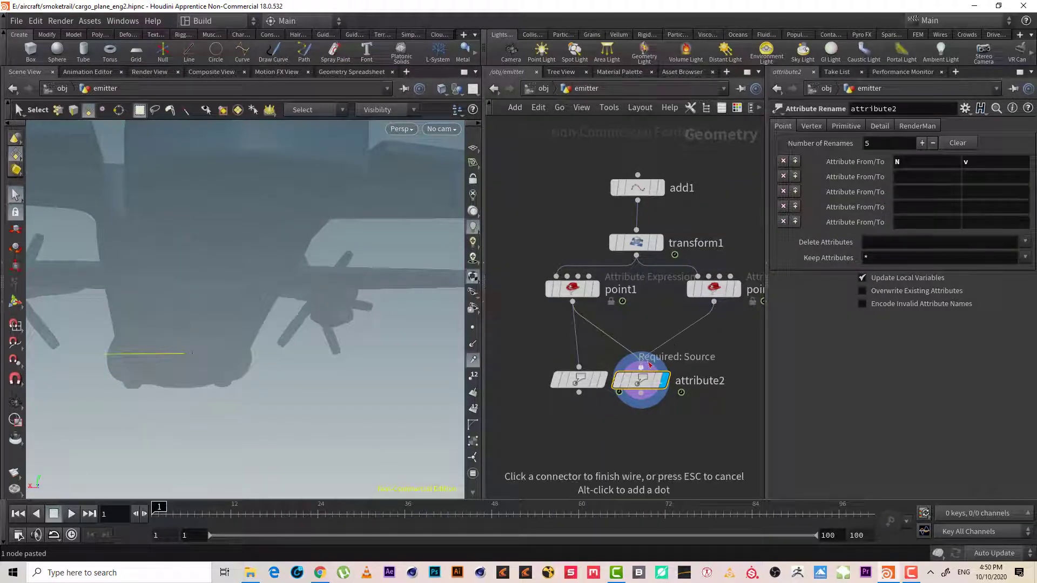
click(641, 368)
drag(641, 380, 696, 380)
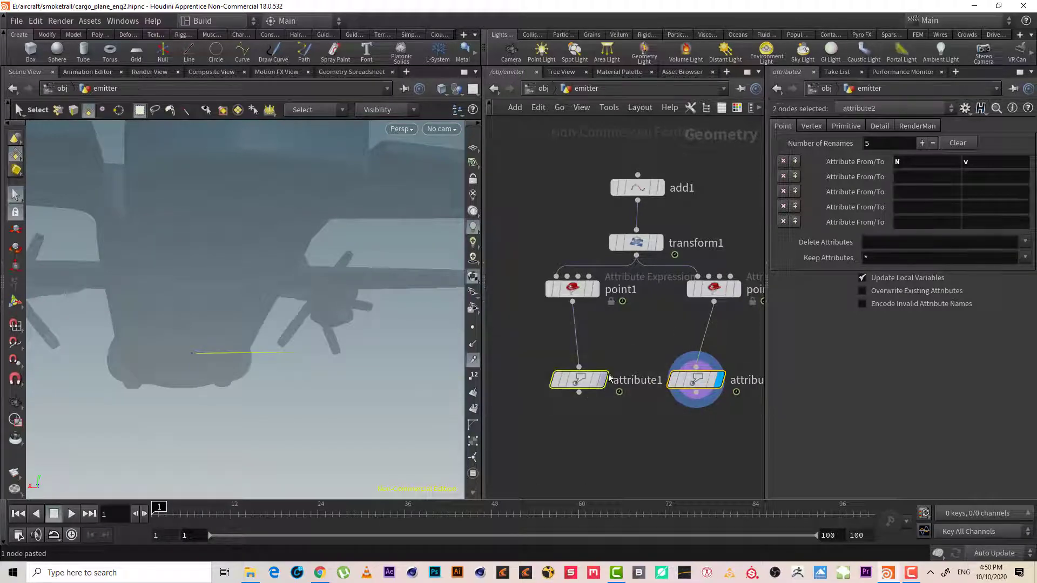
click(651, 420)
middle_drag(651, 420, 637, 373)
Add a POP Network node, popnet, below the attribute nodes
key(Tab)
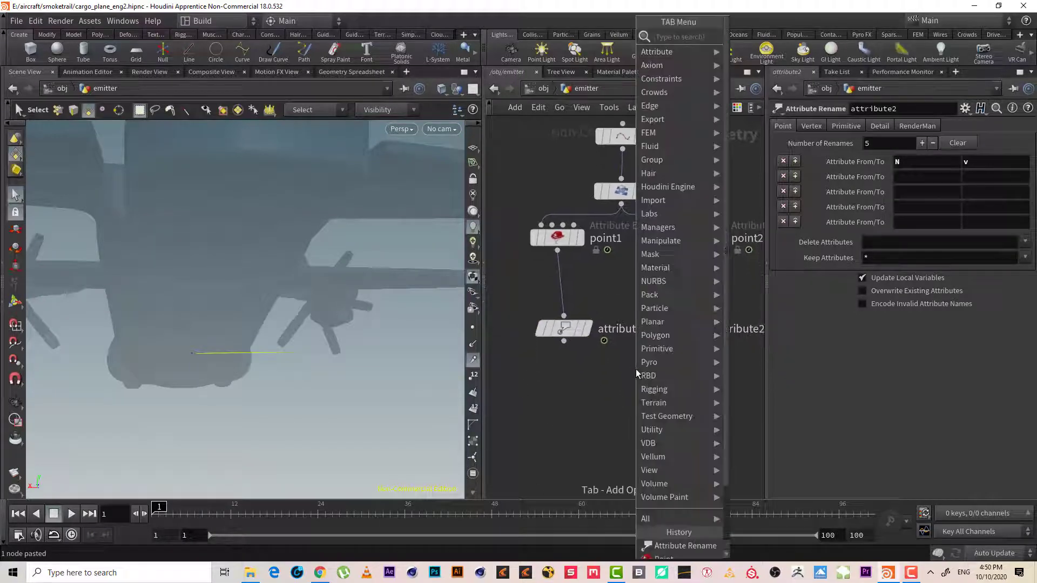
text(pop)
key(Return)
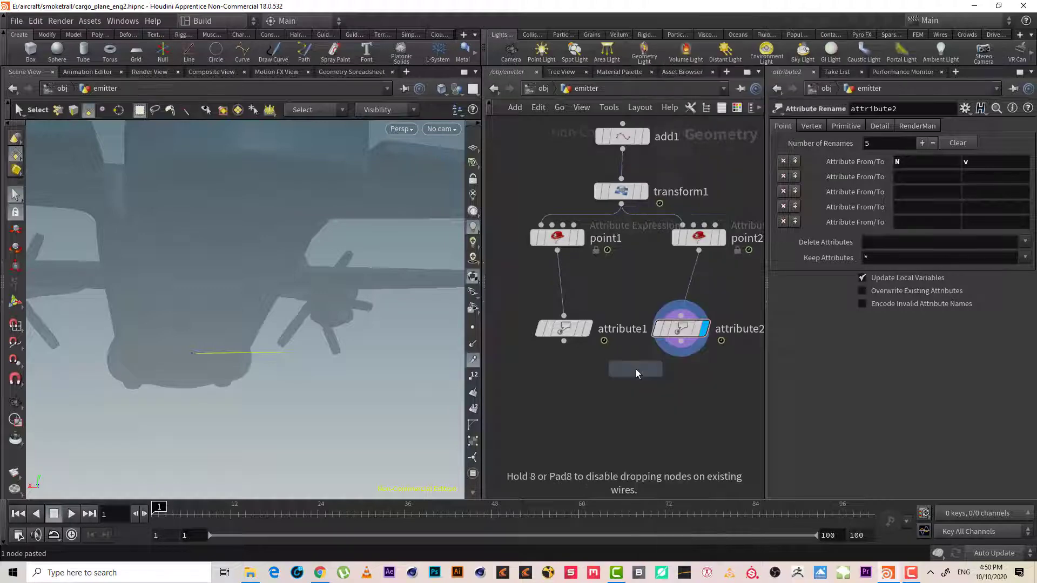
click(634, 410)
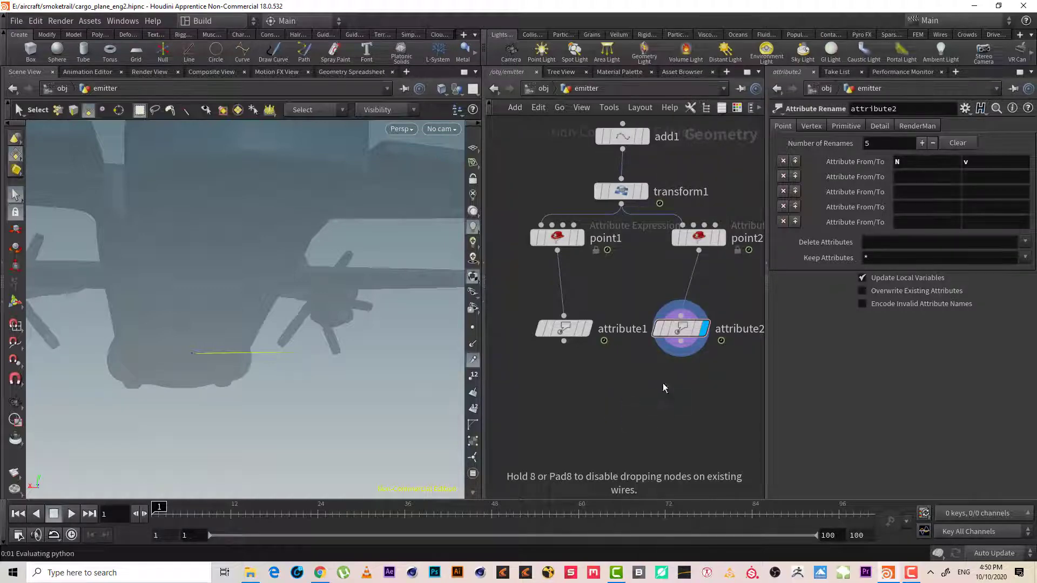
Wire attribute1 and attribute2 into popnet, display it, and dive inside
drag(529, 313, 679, 355)
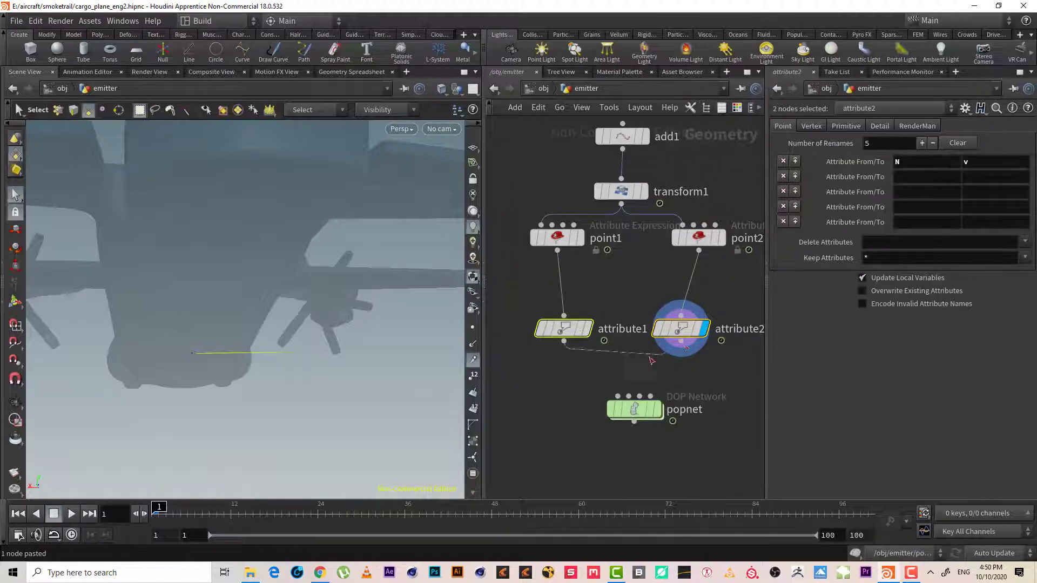
drag(563, 342, 674, 348)
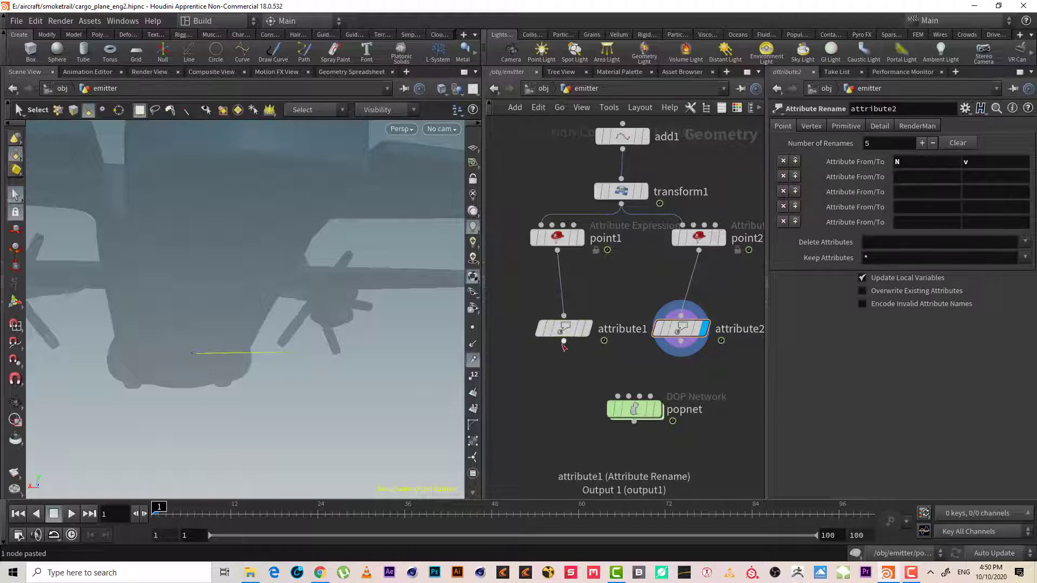
click(624, 377)
click(679, 348)
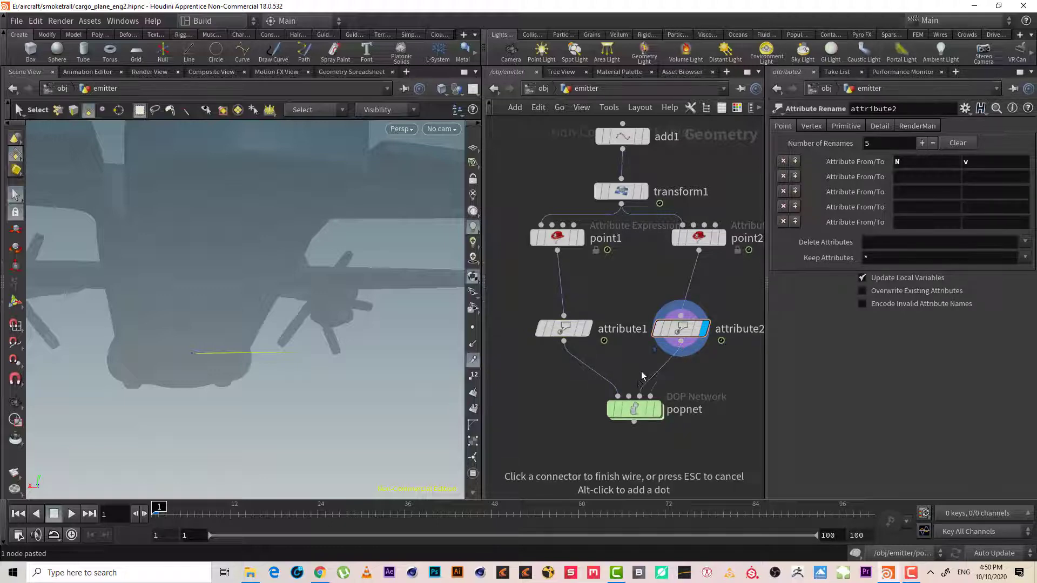
click(629, 395)
mouse_move(634, 410)
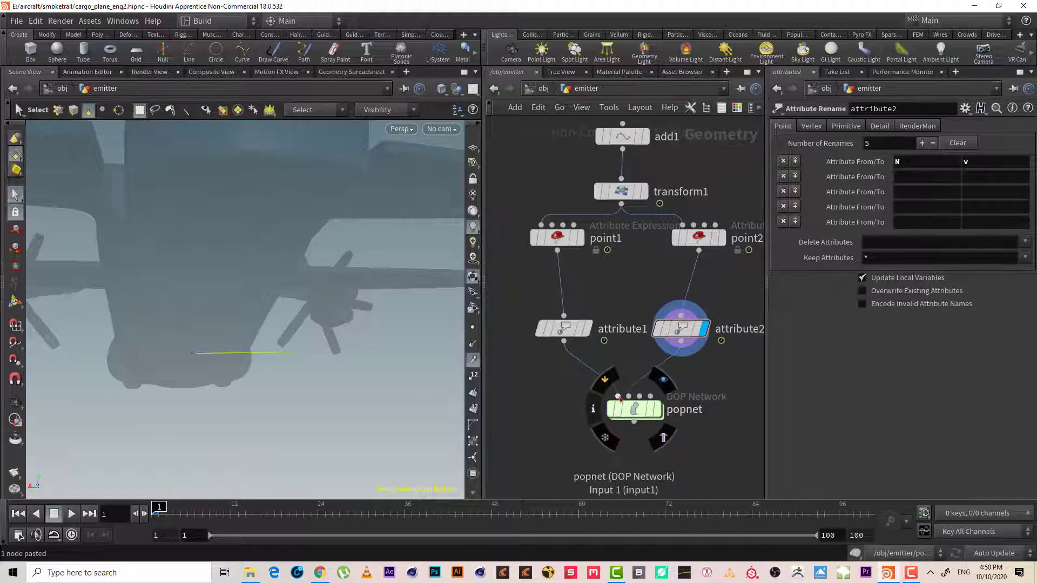
click(655, 416)
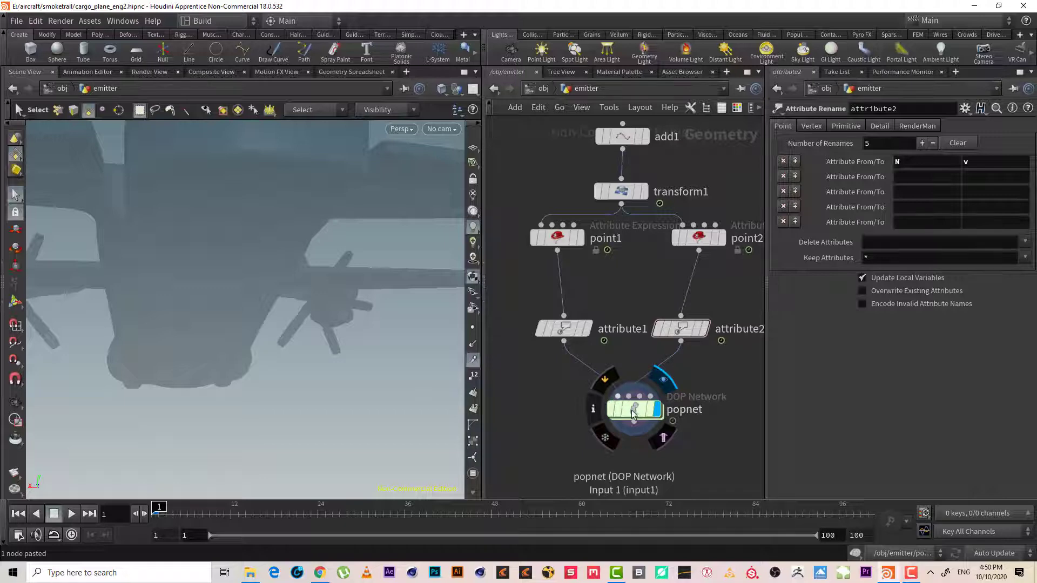
double_click(633, 409)
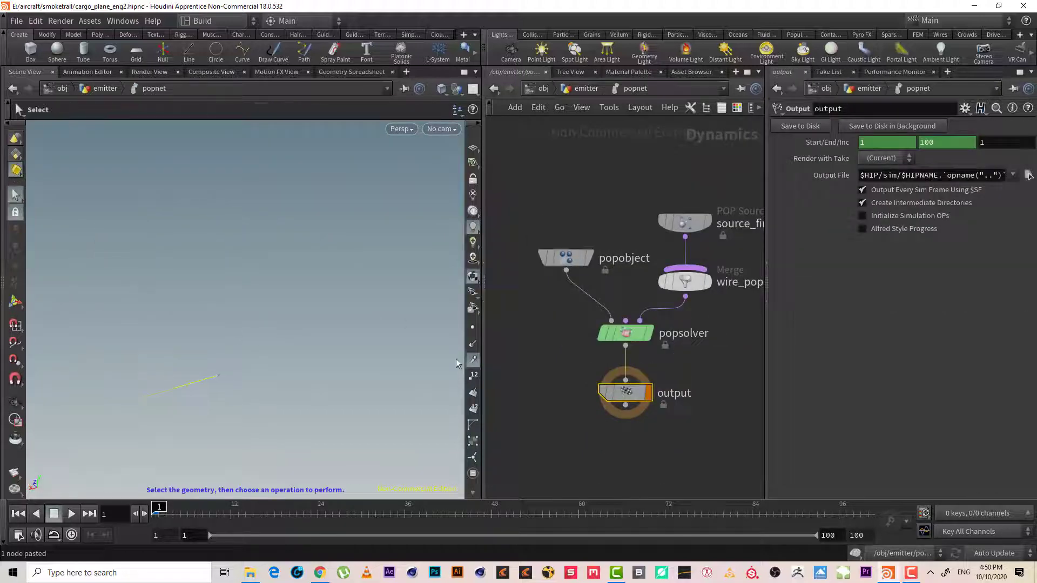
From the emitter level, check popnet's info, uncheck the v visualizer, and re-enter popnet
click(586, 91)
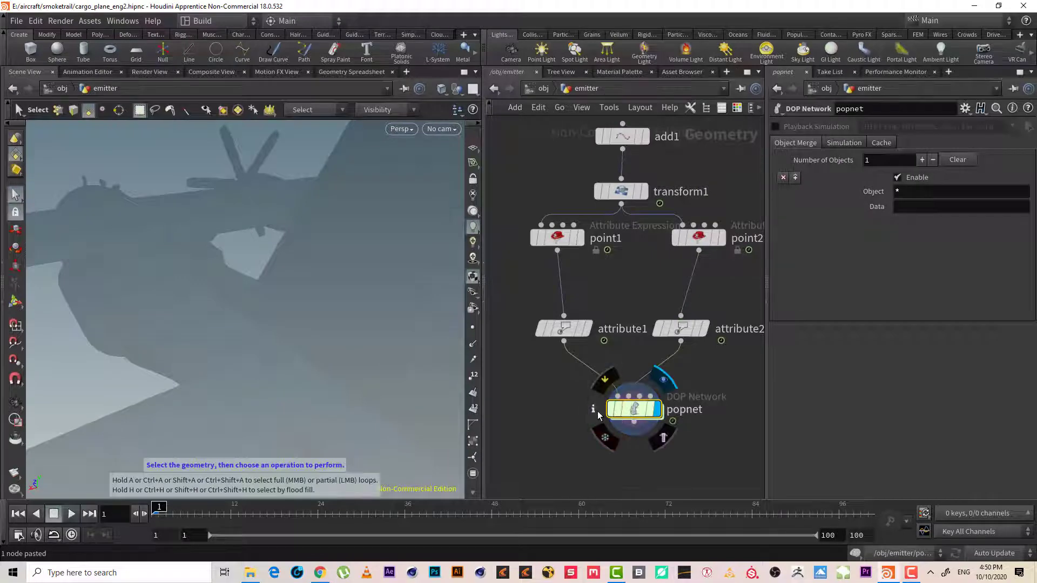
click(594, 410)
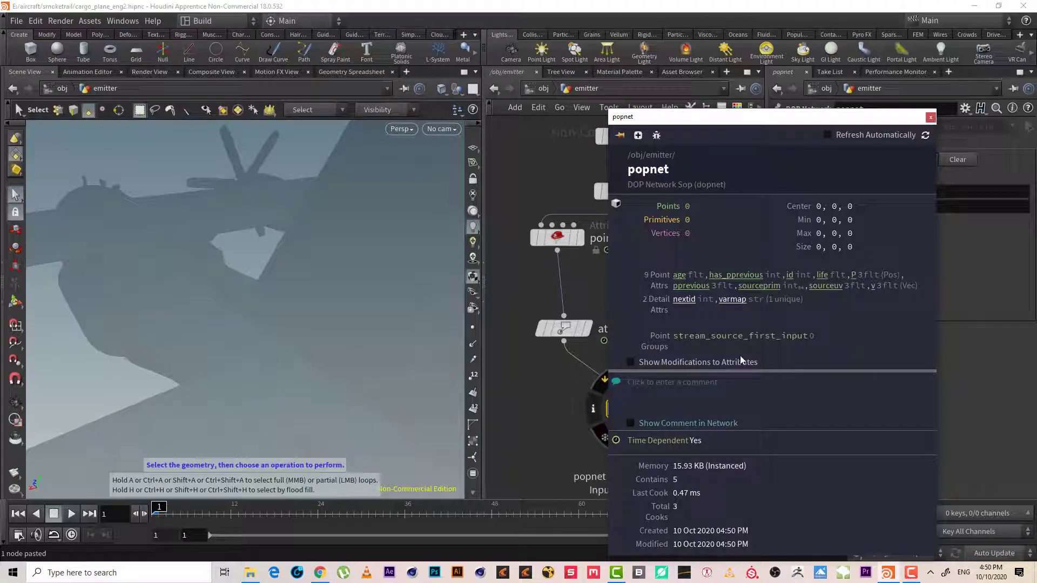
click(929, 118)
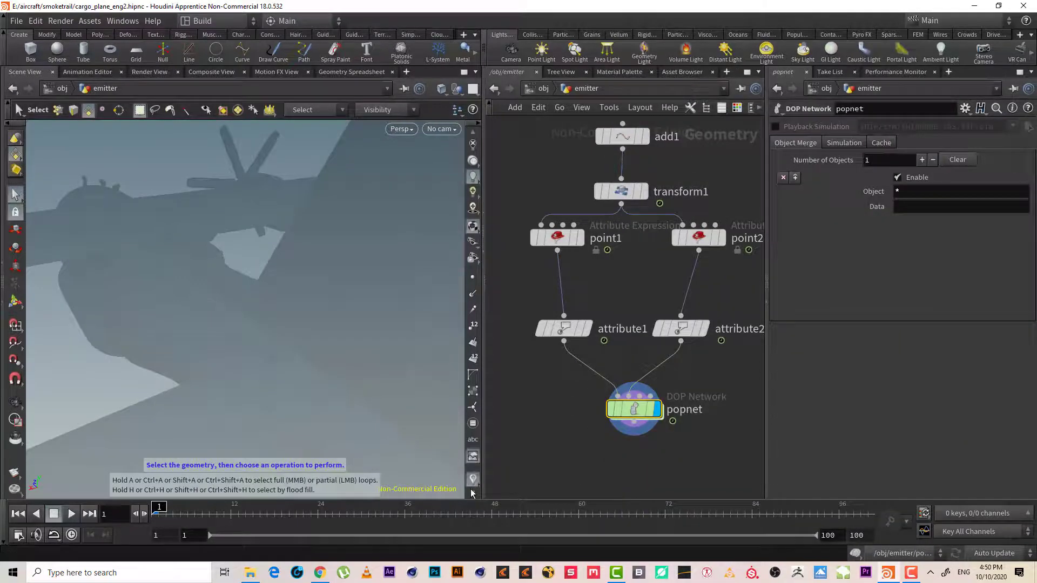
click(473, 463)
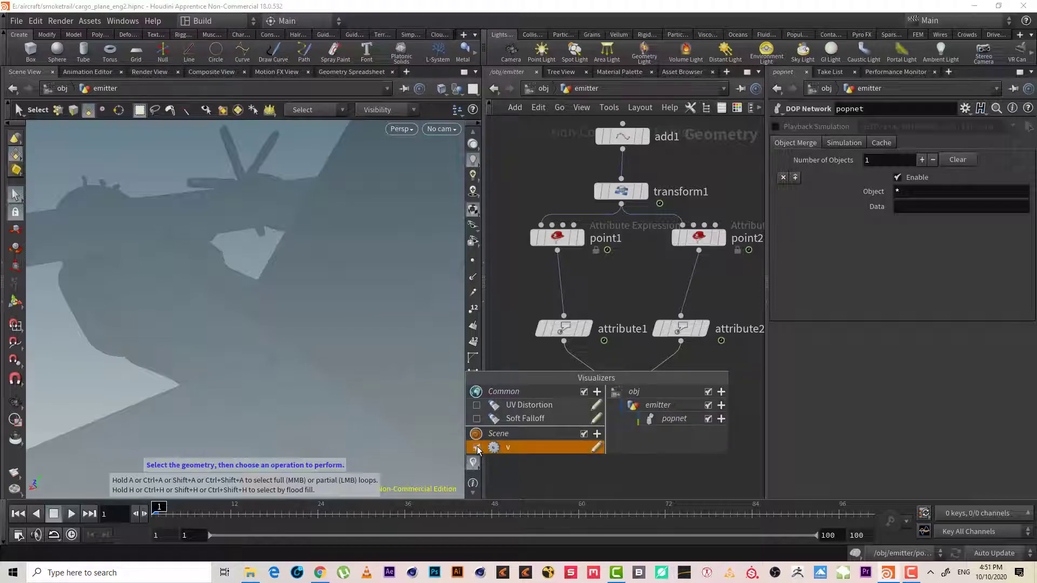
click(476, 448)
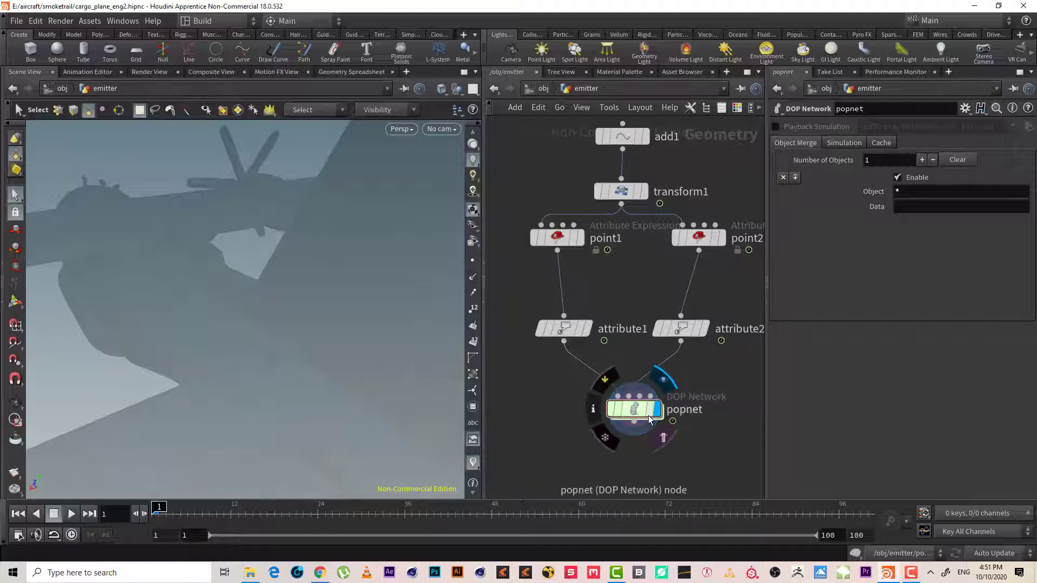
double_click(639, 413)
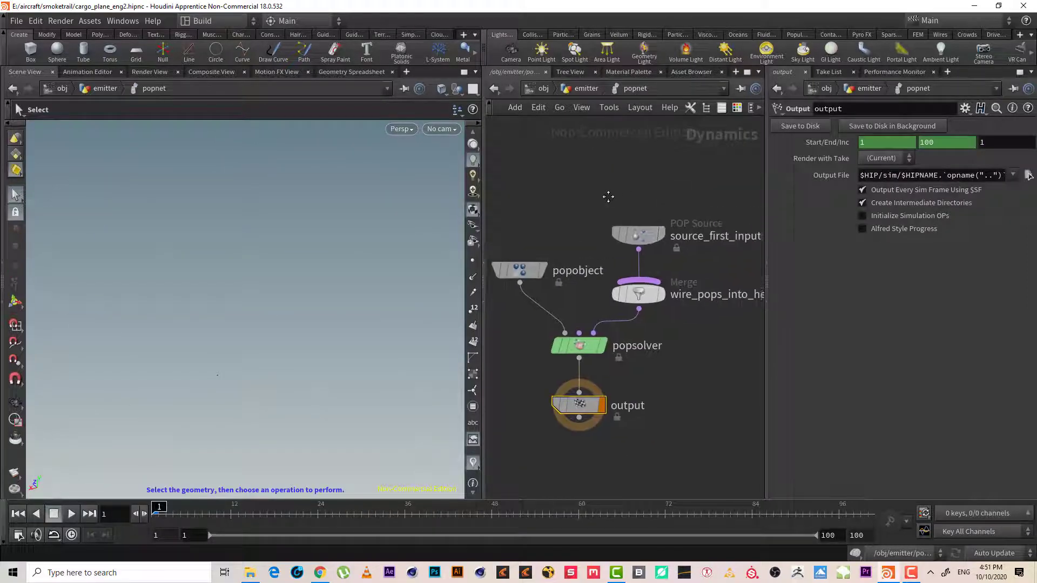
Turn off the POP source's Guide display and preview frames 1 to 12
drag(650, 248, 646, 166)
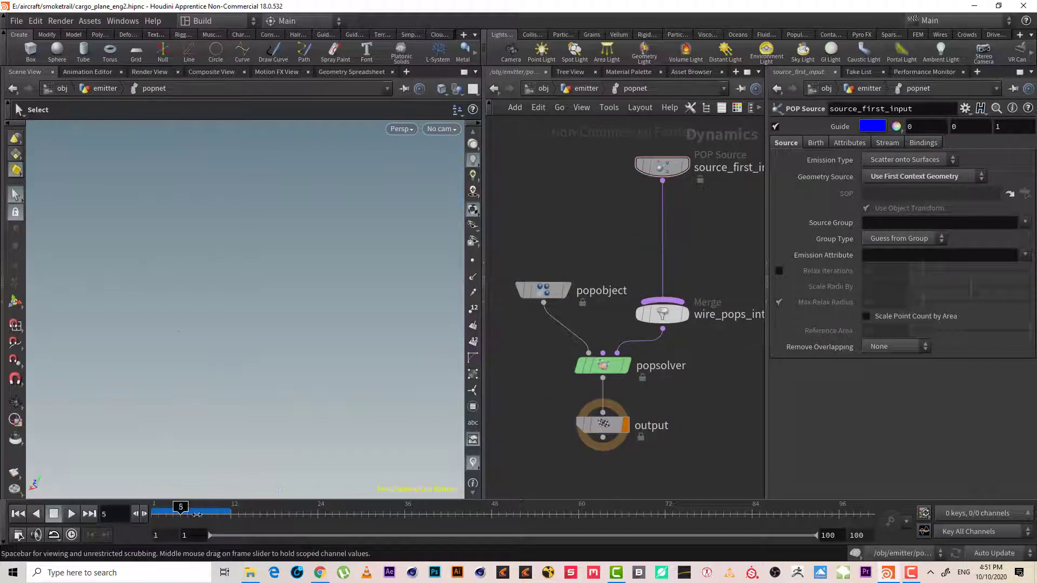
key(Escape)
drag(271, 394, 277, 352)
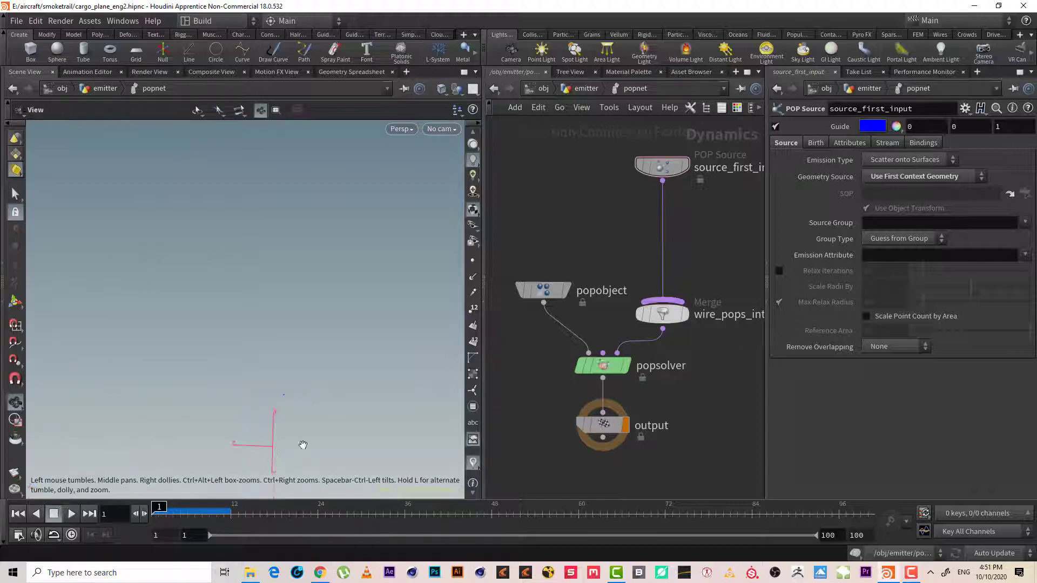
key(s)
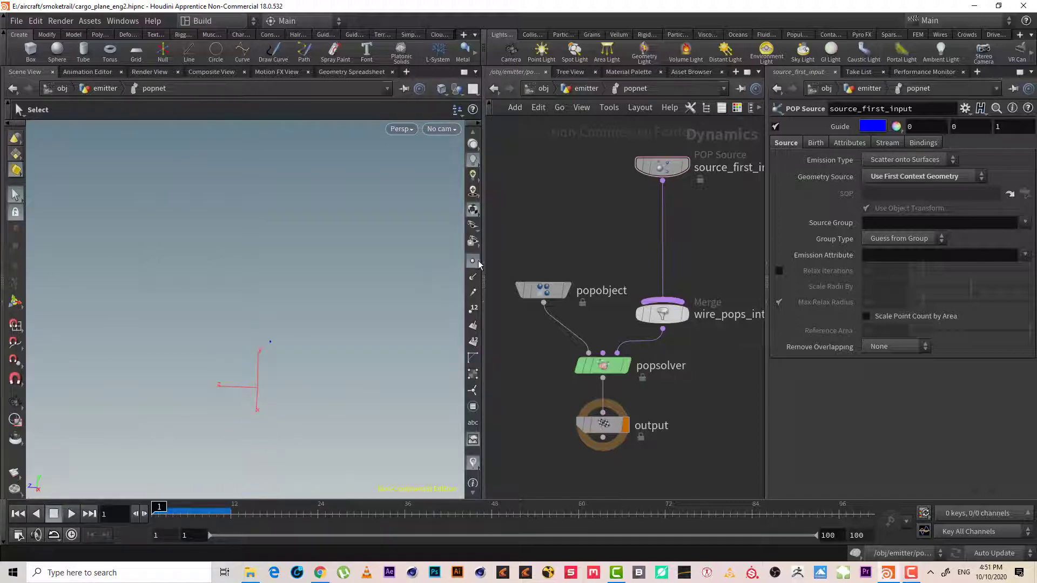
click(776, 127)
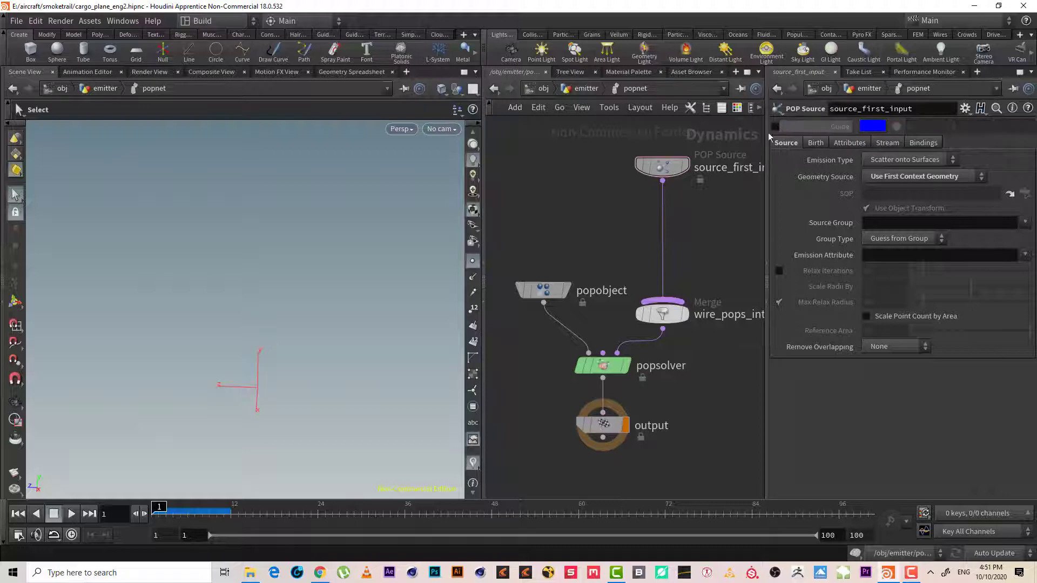
mouse_move(159, 510)
mouse_down()
mouse_move(221, 509)
mouse_move(159, 510)
mouse_up()
Set Emission Type to All Points and orbit the viewport to inspect the dotted trail
middle_drag(715, 238, 689, 287)
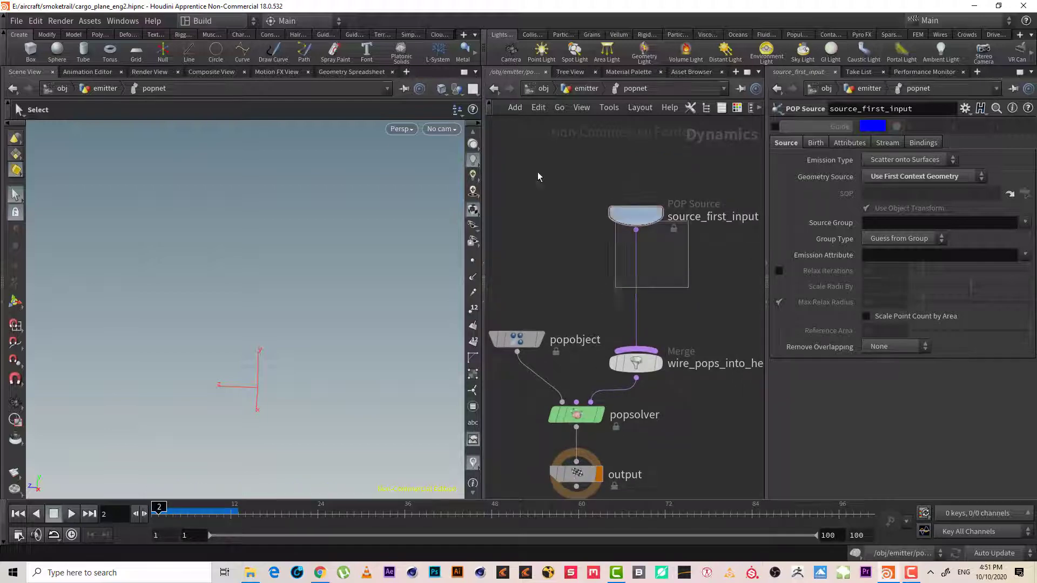
click(893, 161)
click(884, 172)
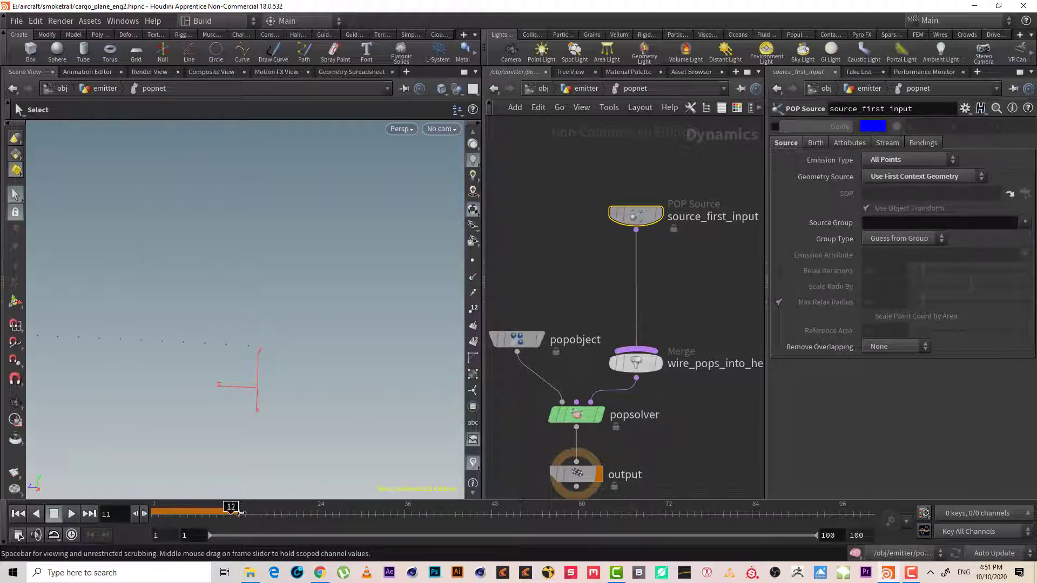
key(Escape)
drag(201, 354, 293, 316)
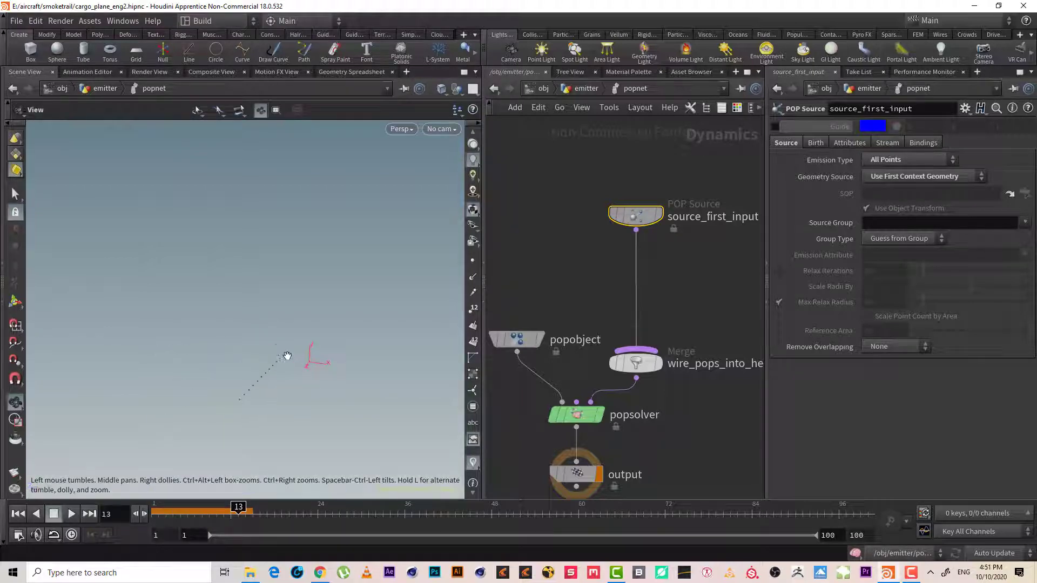
key(s)
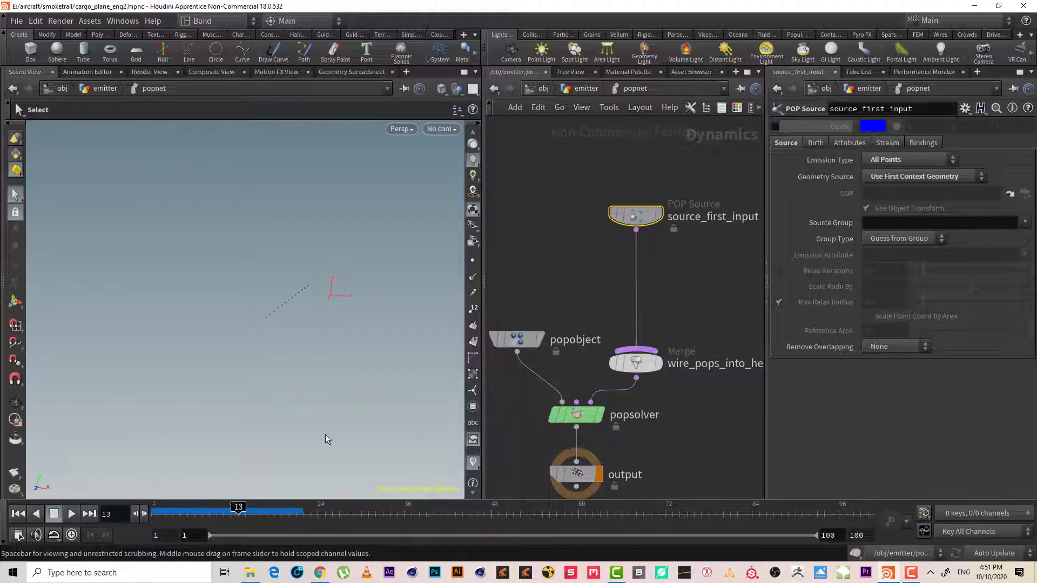
drag(301, 296, 271, 310)
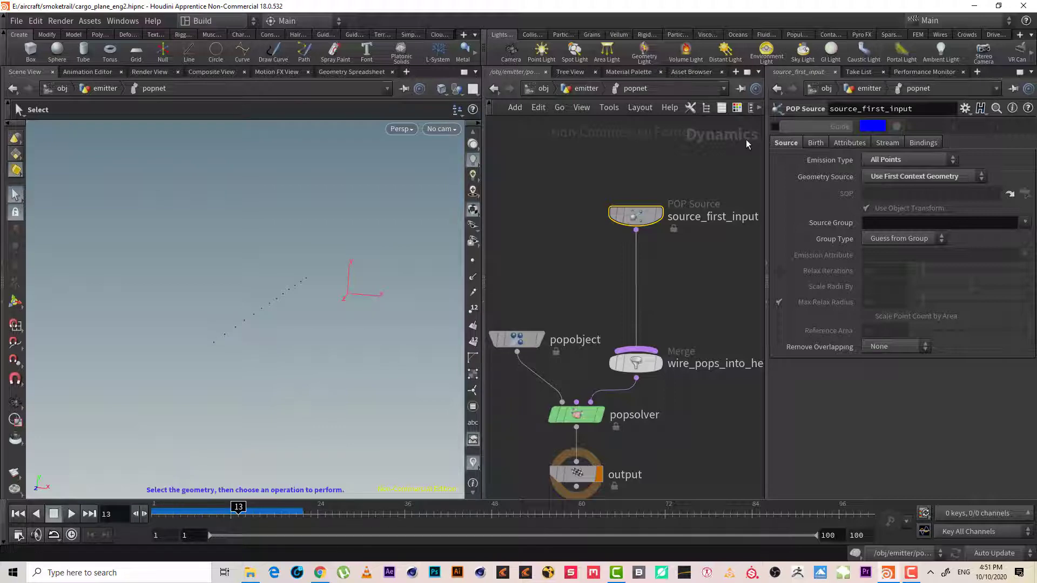
Start an Impulse Activation expression ($F%) on the Birth tab and scrub to frames 1–2
click(813, 143)
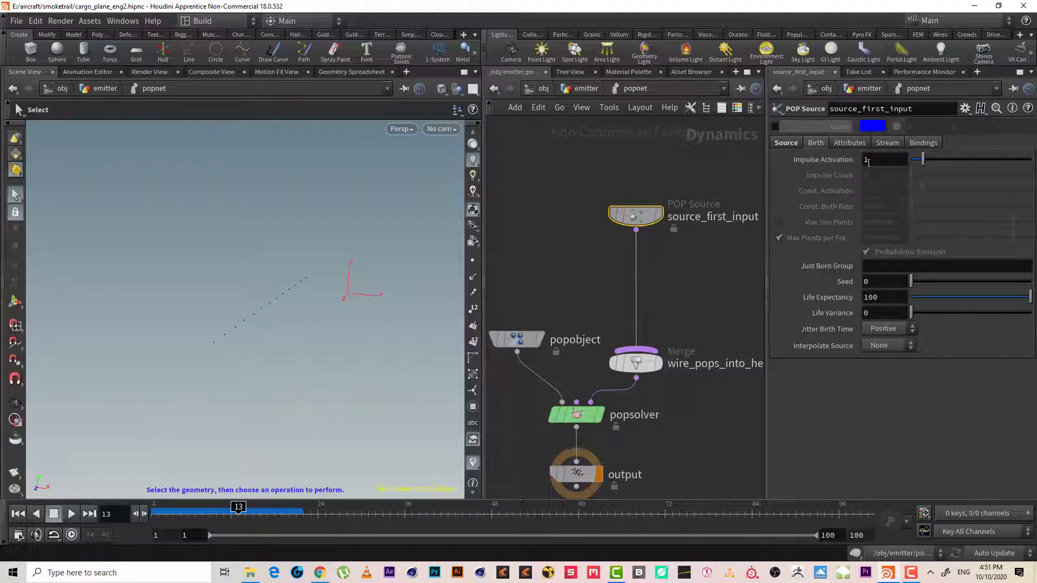
double_click(867, 162)
text($)
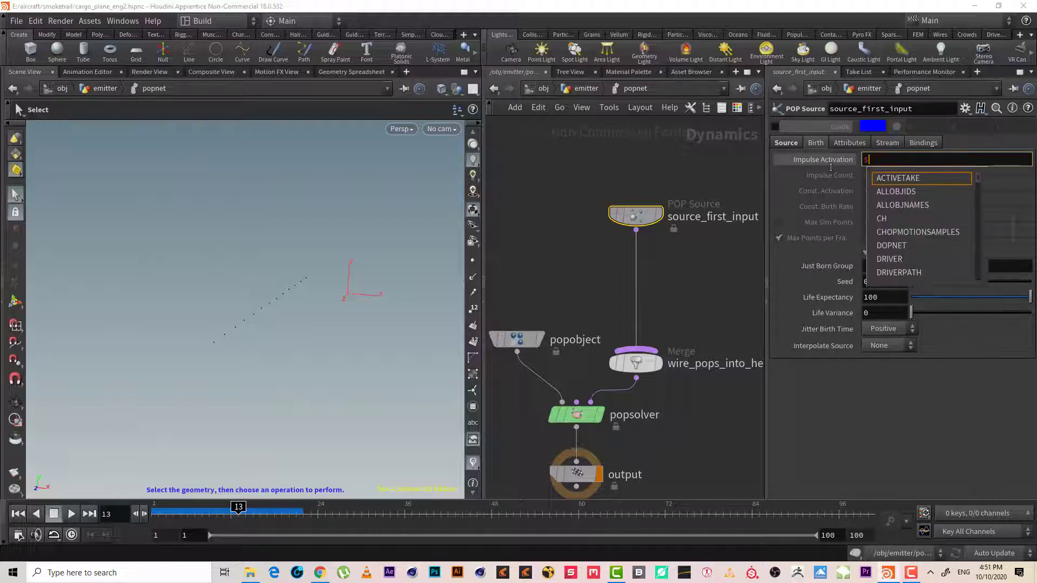
text(F)
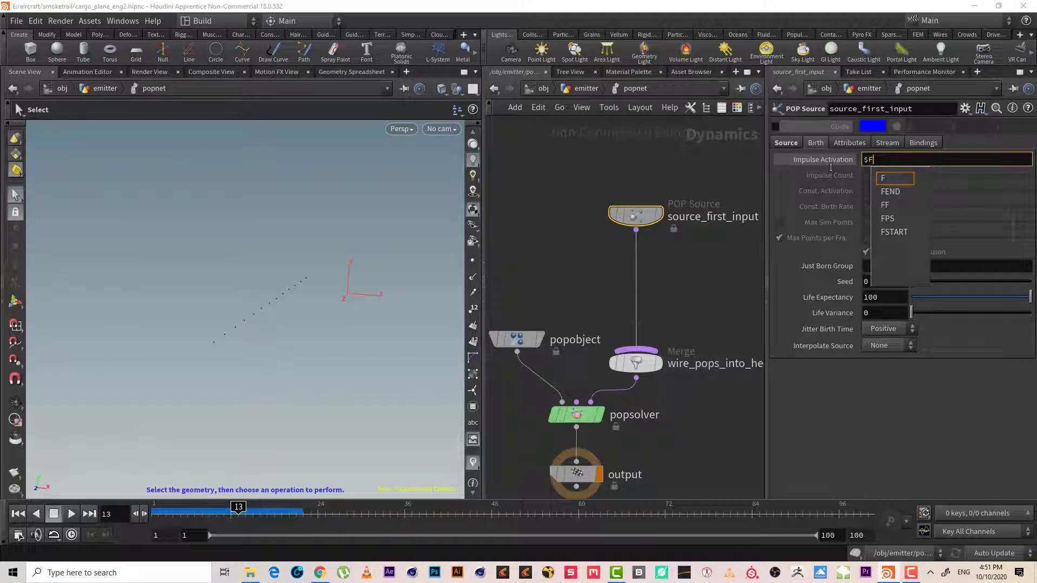
text(%2==0)
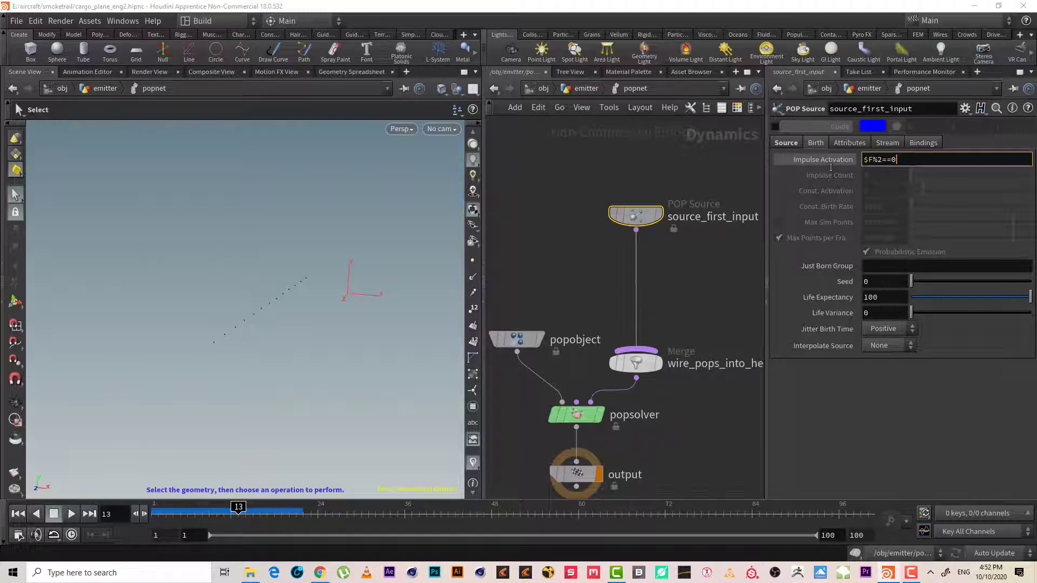
key(Return)
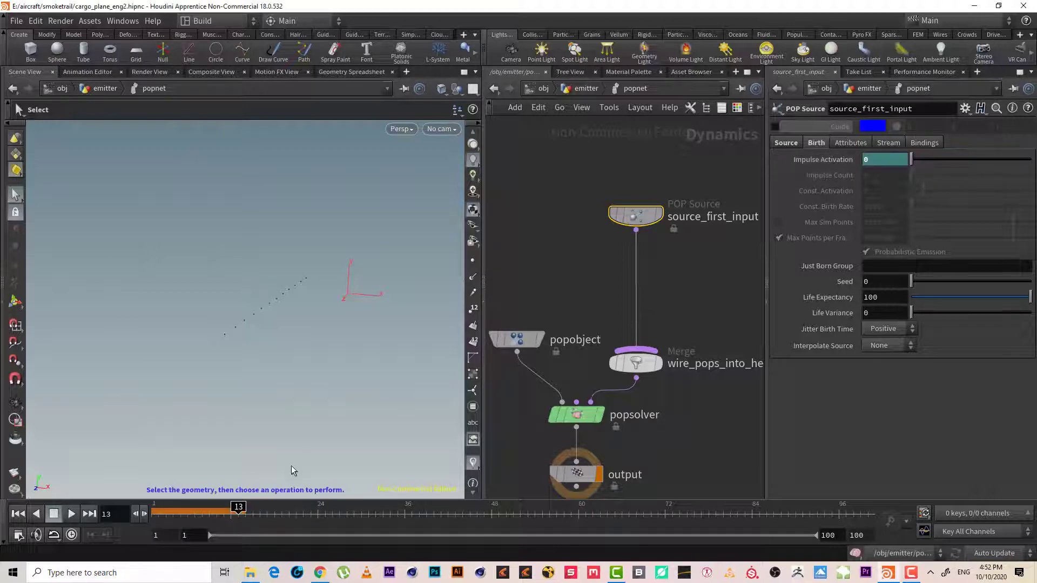
drag(238, 510, 154, 512)
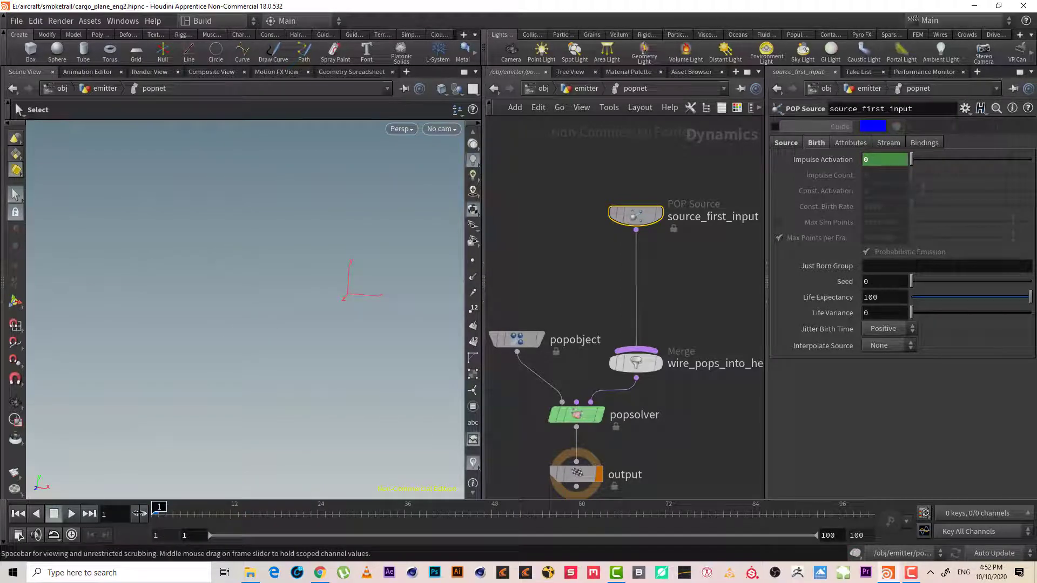
mouse_move(151, 513)
mouse_down()
mouse_move(187, 510)
mouse_move(155, 509)
mouse_up()
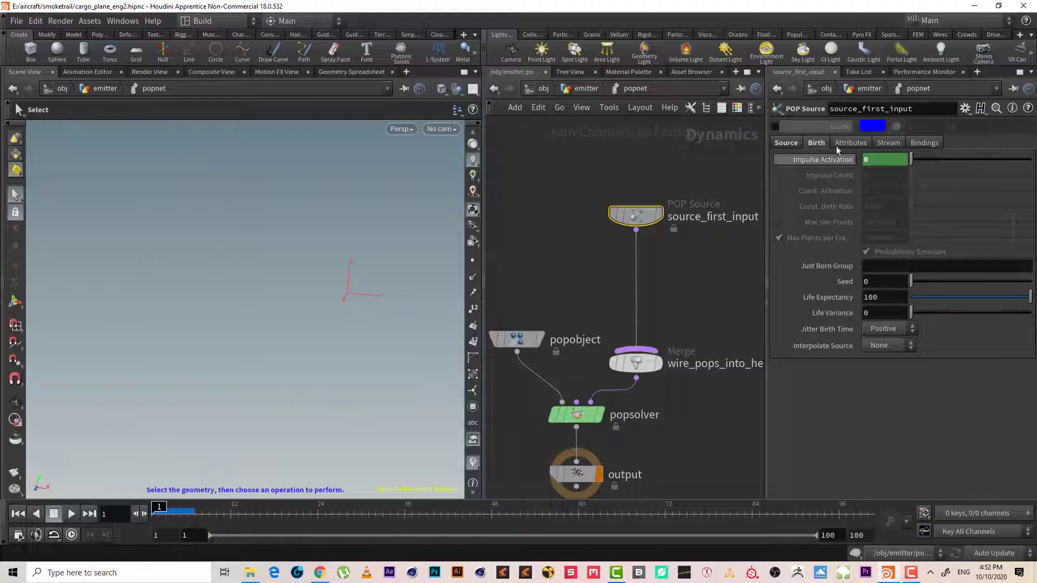
Complete Impulse Activation as $F%2==0 && $F<40 and show its evaluated value
click(805, 161)
text($F%2==0 &&)
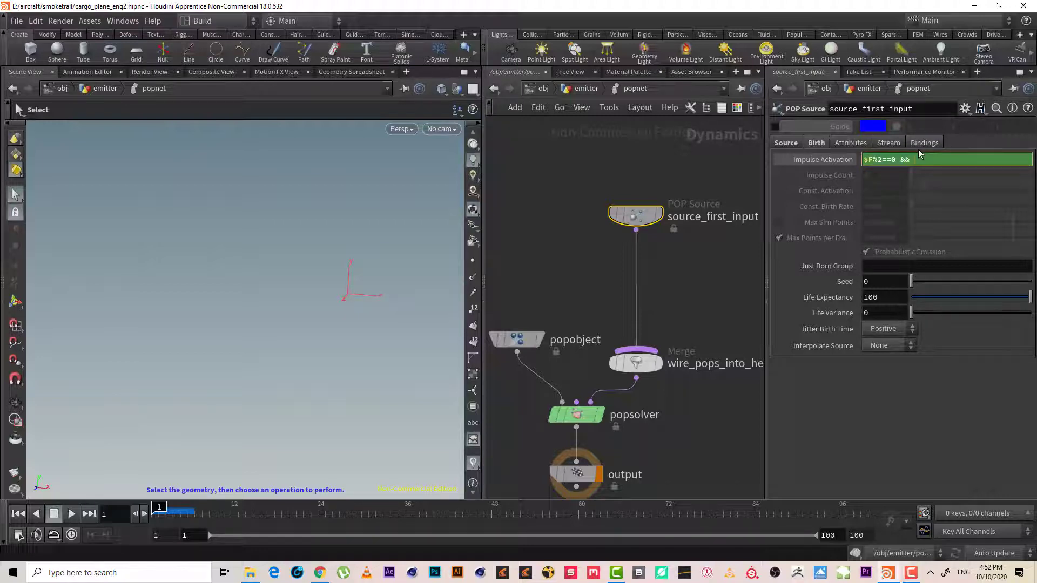
text($F)
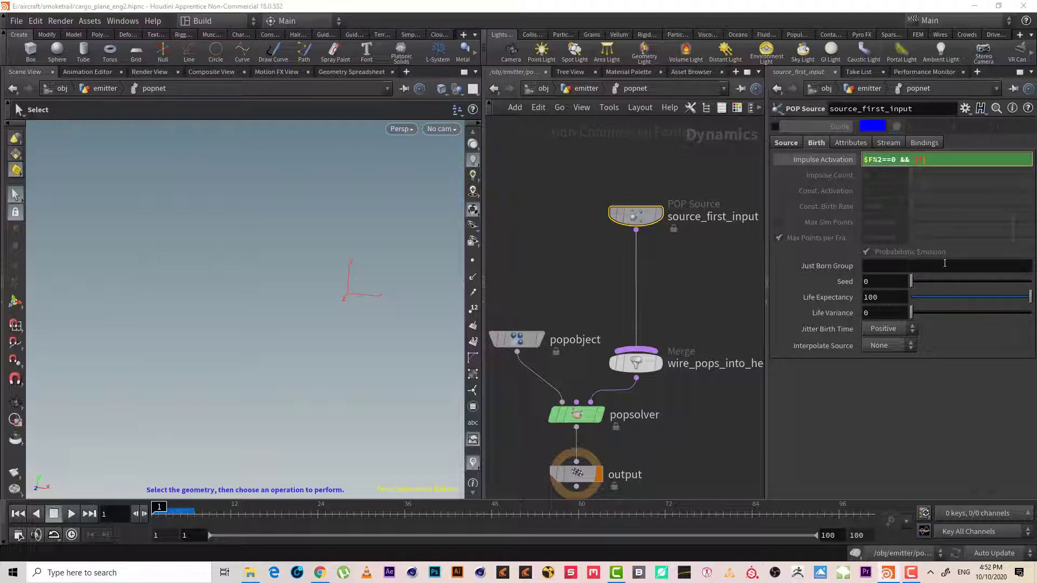
text($)
key(Return)
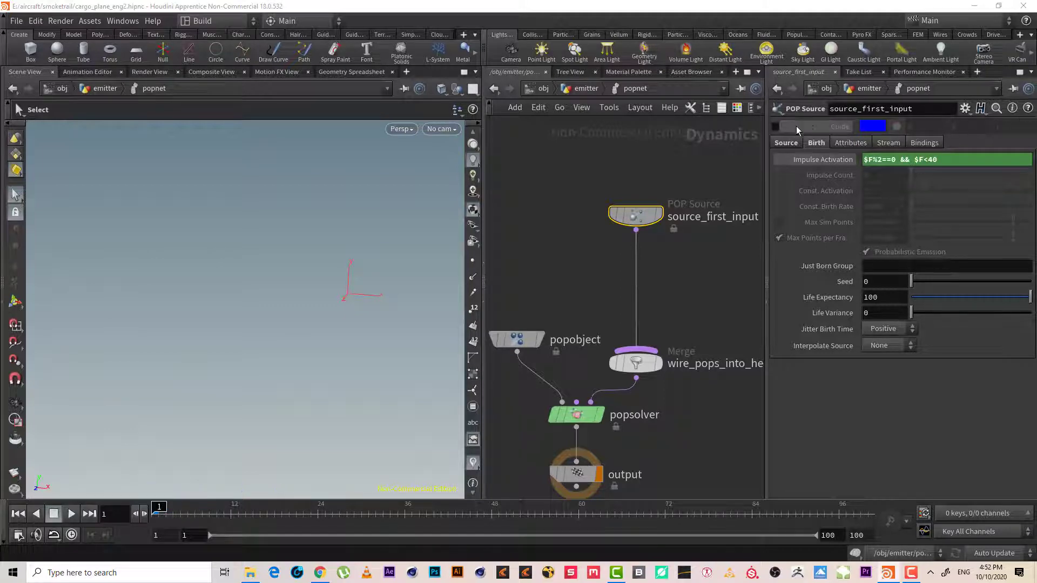
ctrl+middle_click(815, 162)
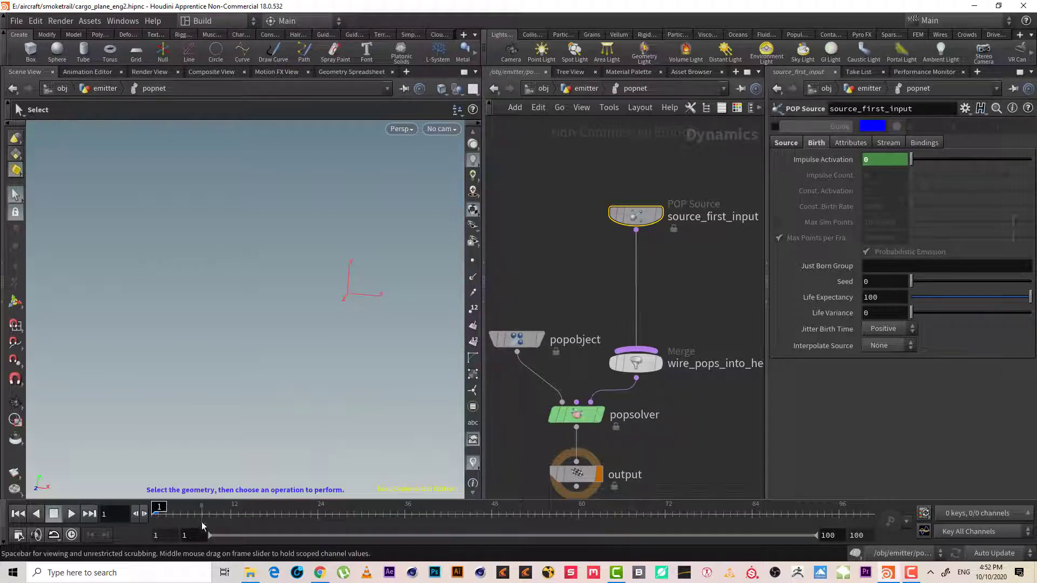
Change Impulse Activation to $F%3==0 && $F<40 and scrub to frame 20 to preview sparser bursts
drag(216, 510, 542, 521)
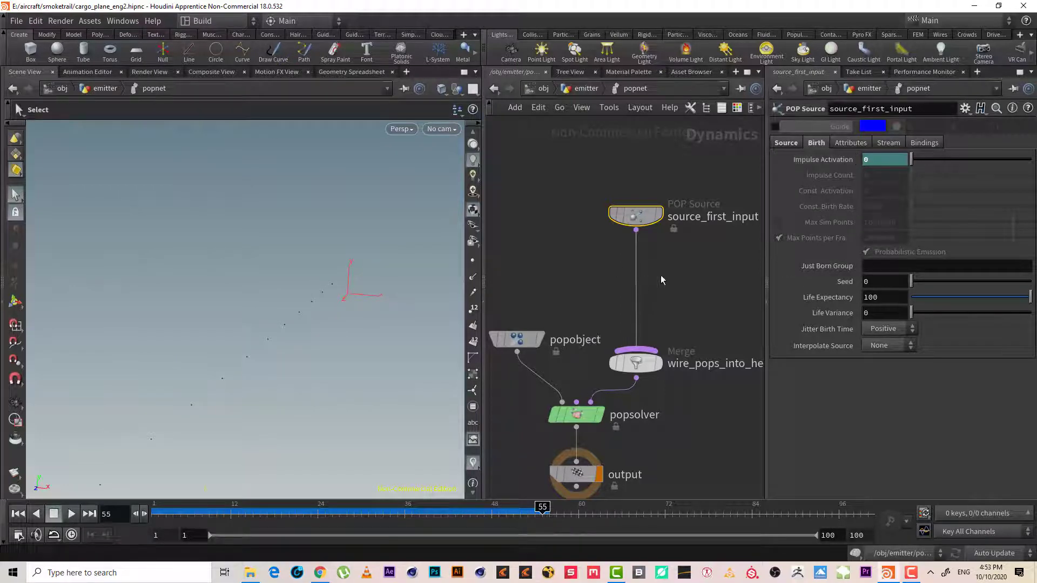
drag(181, 513, 325, 520)
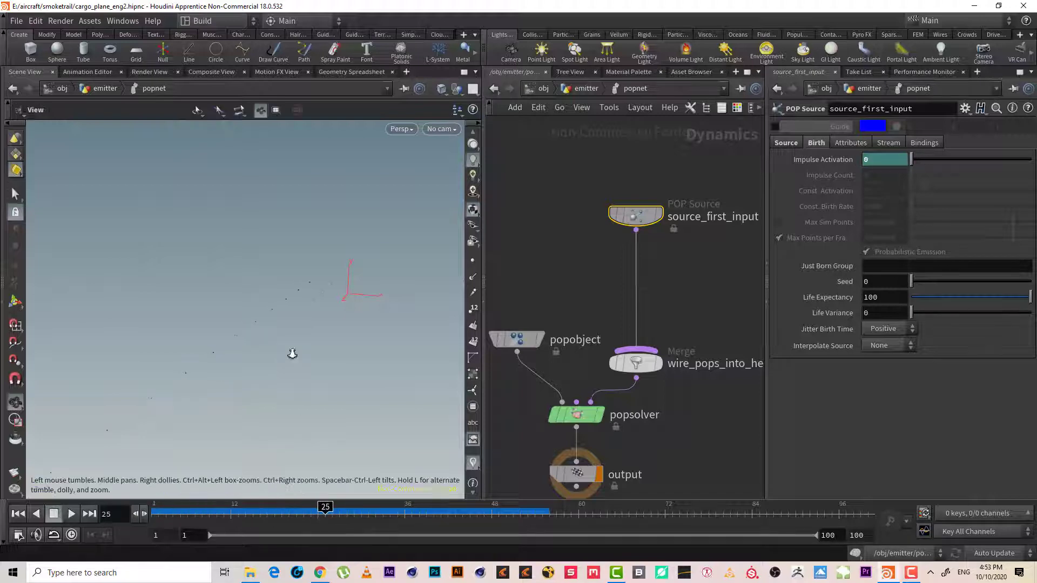
click(789, 144)
click(817, 143)
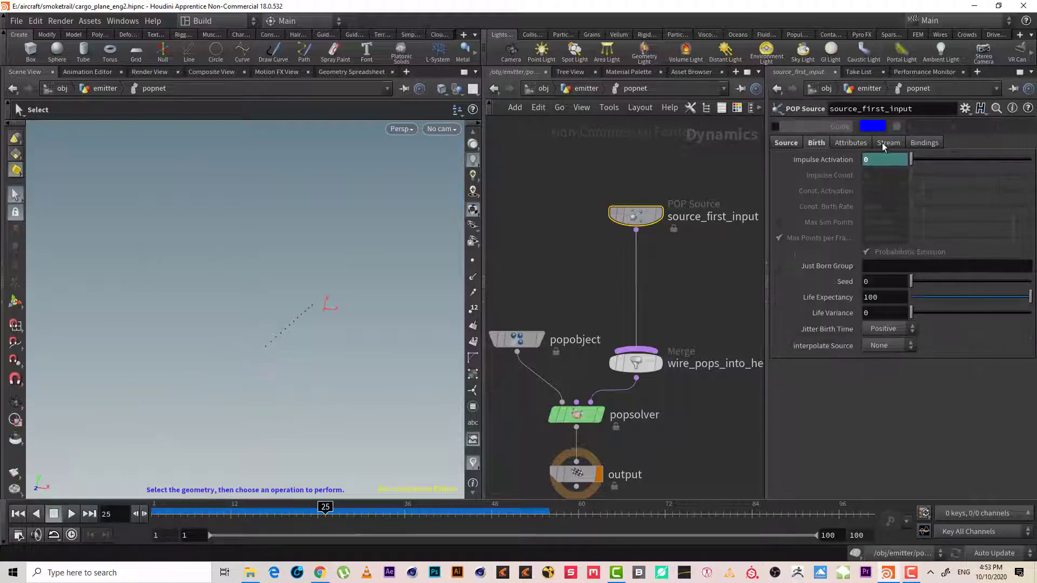
click(830, 159)
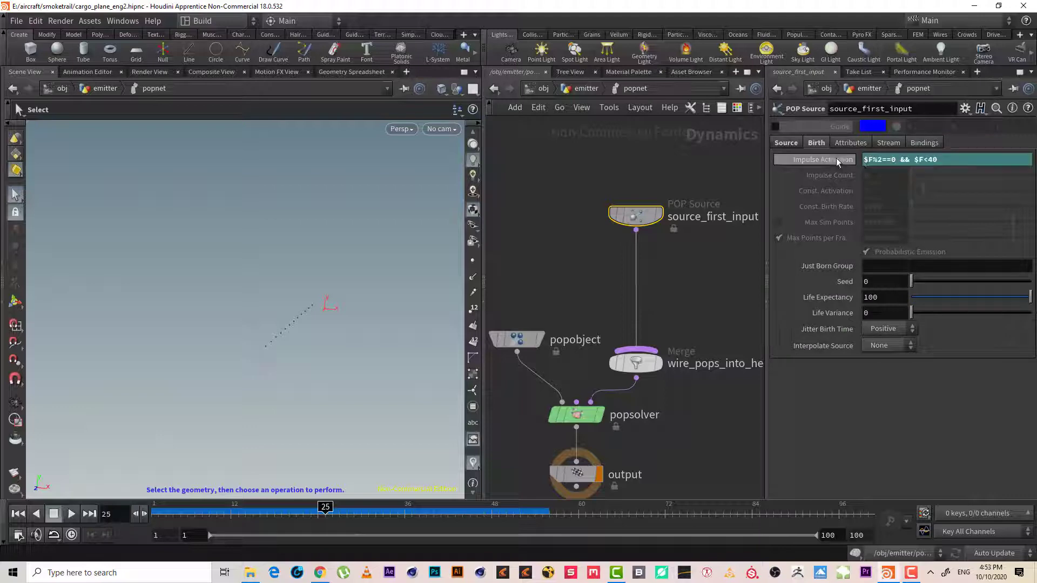
double_click(878, 160)
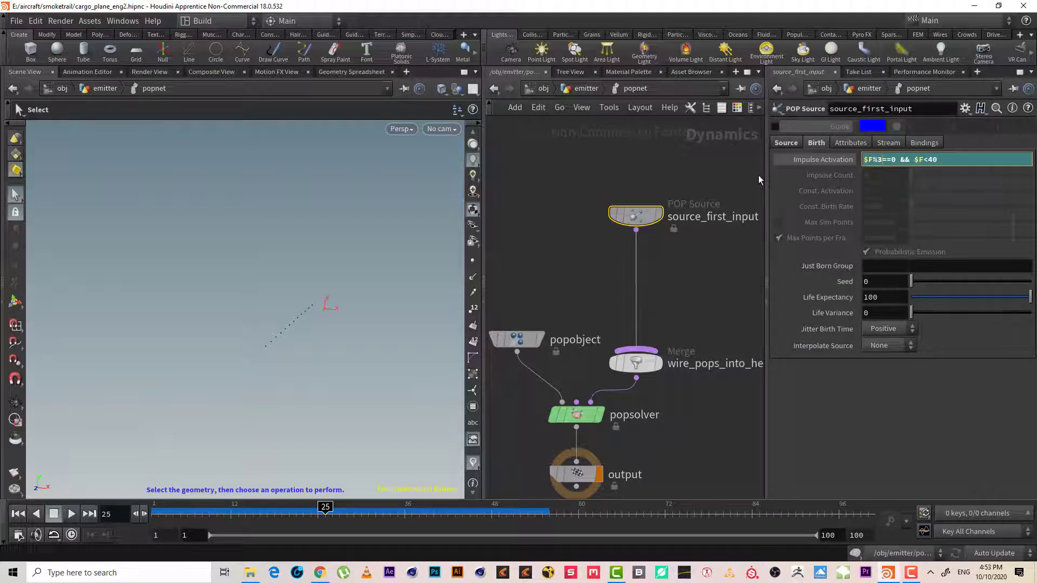
key(Return)
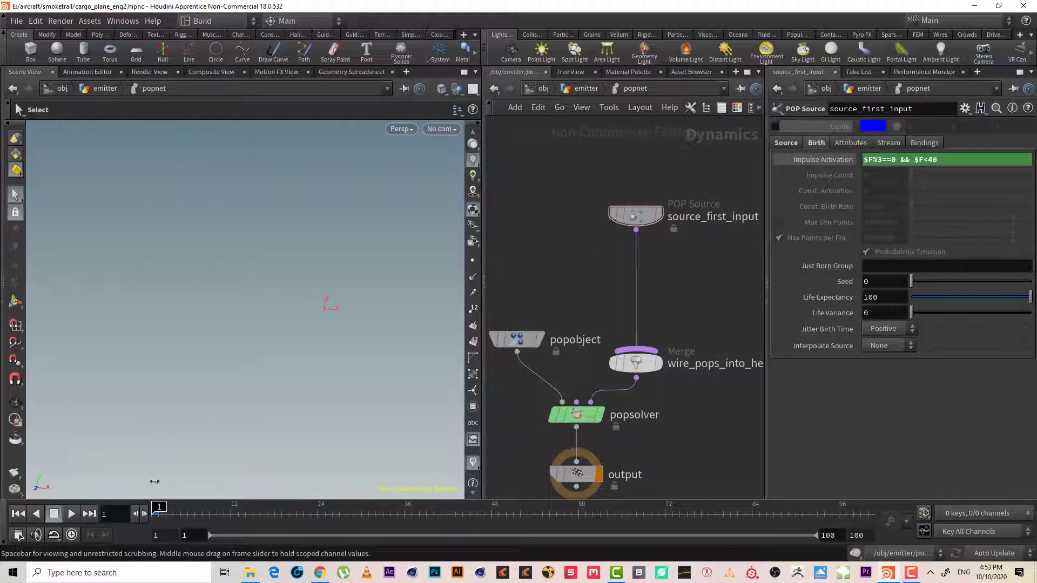
middle_drag(695, 256, 673, 261)
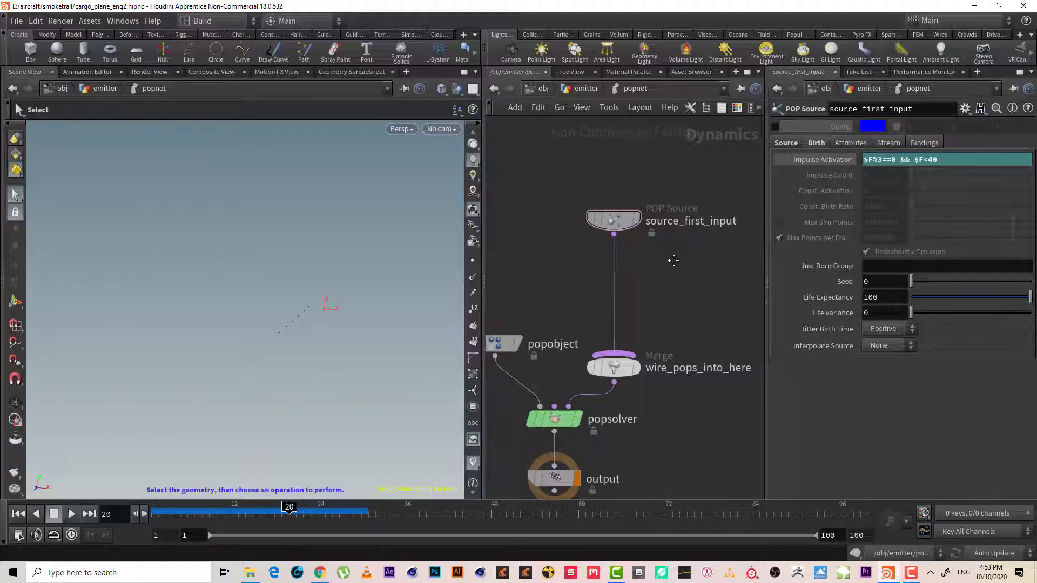
scroll(648, 267, up, 1)
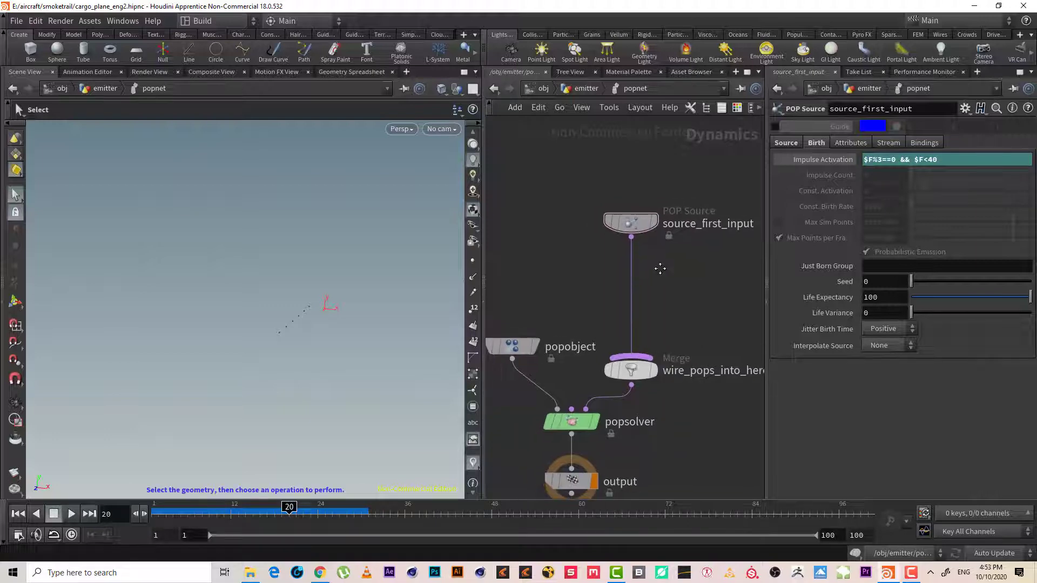
scroll(667, 269, up, 2)
Set Inherit Velocity to 20 on the Attributes tab and play from frame 1
click(857, 144)
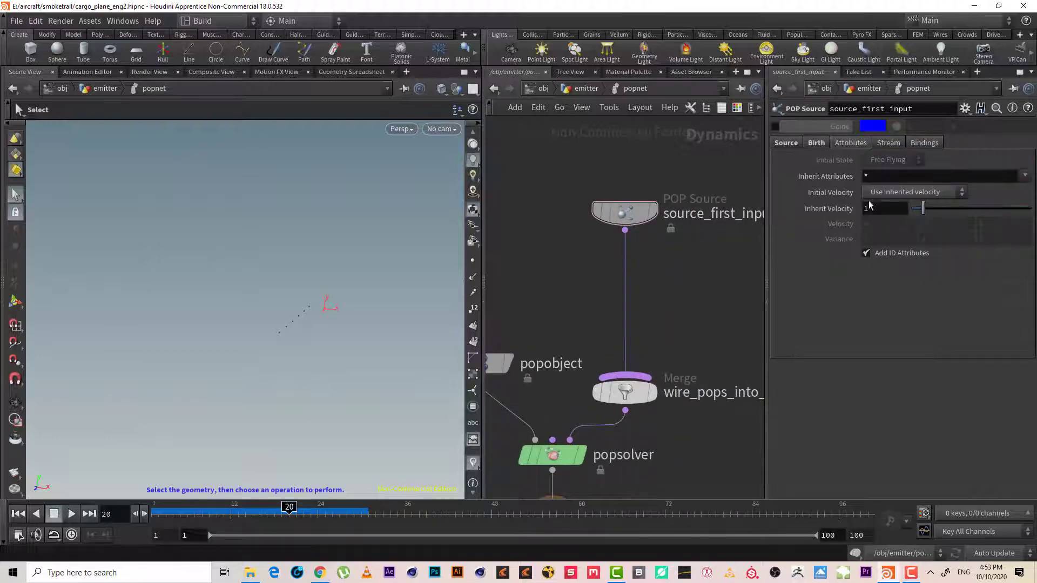
text(20)
key(Return)
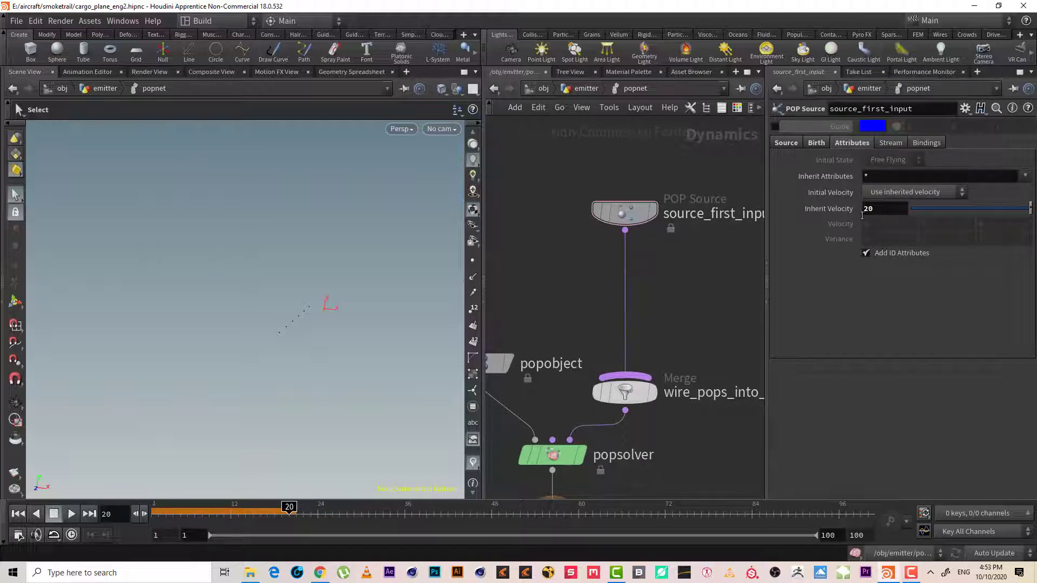
key(ctrl+Up)
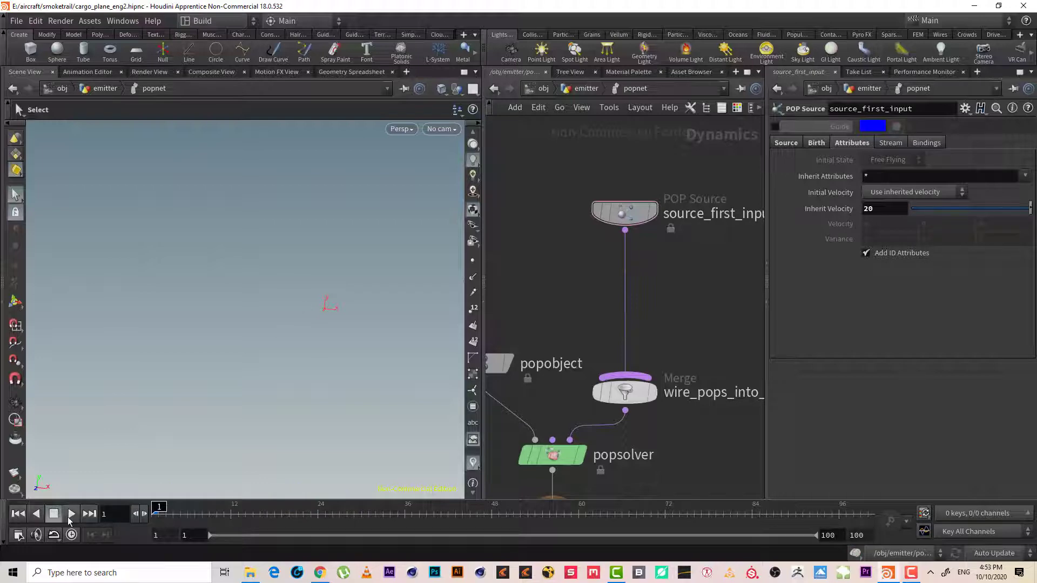
click(71, 515)
Scrub to frame 45 and orbit the viewport to inspect the short dotted streak
key(Escape)
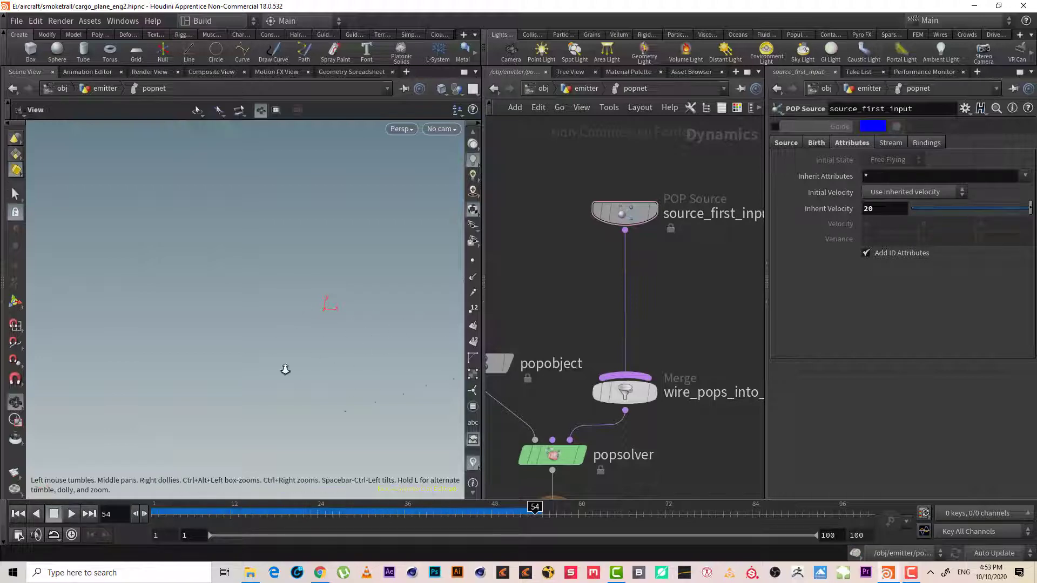
mouse_move(285, 370)
mouse_down()
mouse_move(301, 382)
mouse_move(171, 347)
mouse_up()
key(Escape)
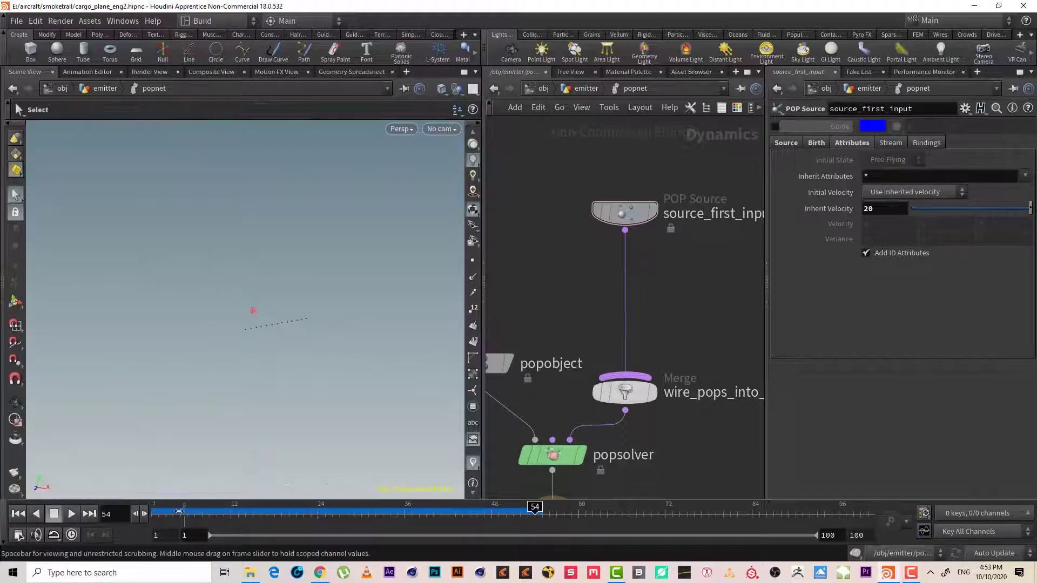
drag(179, 512, 470, 511)
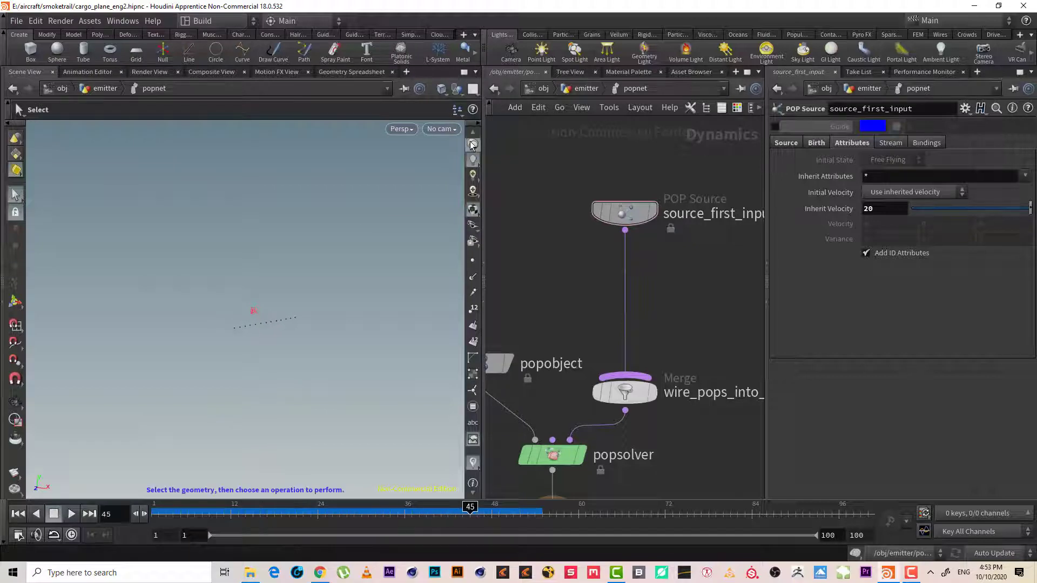
key(Escape)
drag(251, 353, 288, 376)
key(s)
middle_drag(604, 487, 620, 326)
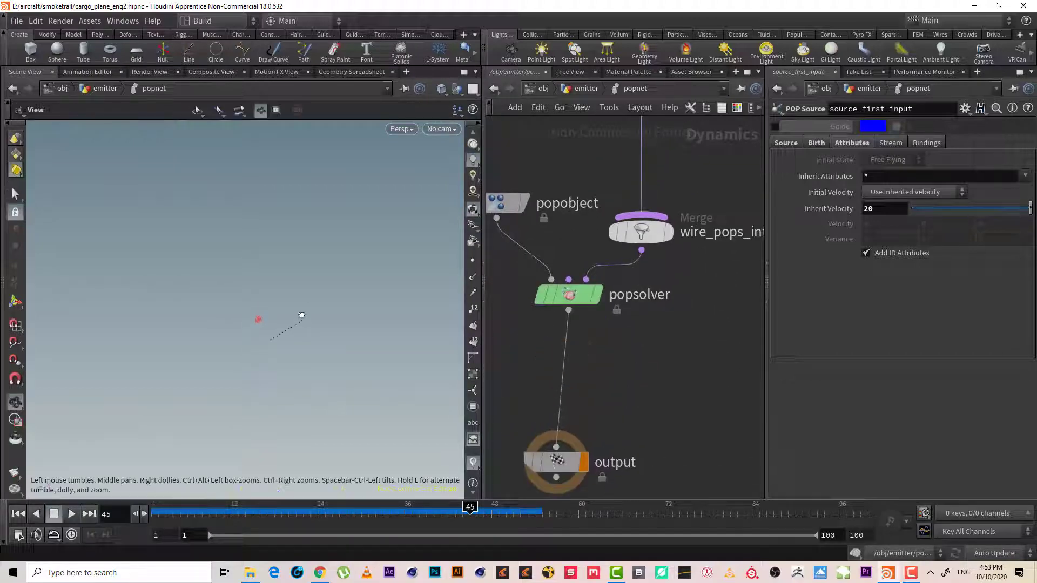
drag(300, 323, 296, 320)
middle_drag(279, 314, 331, 343)
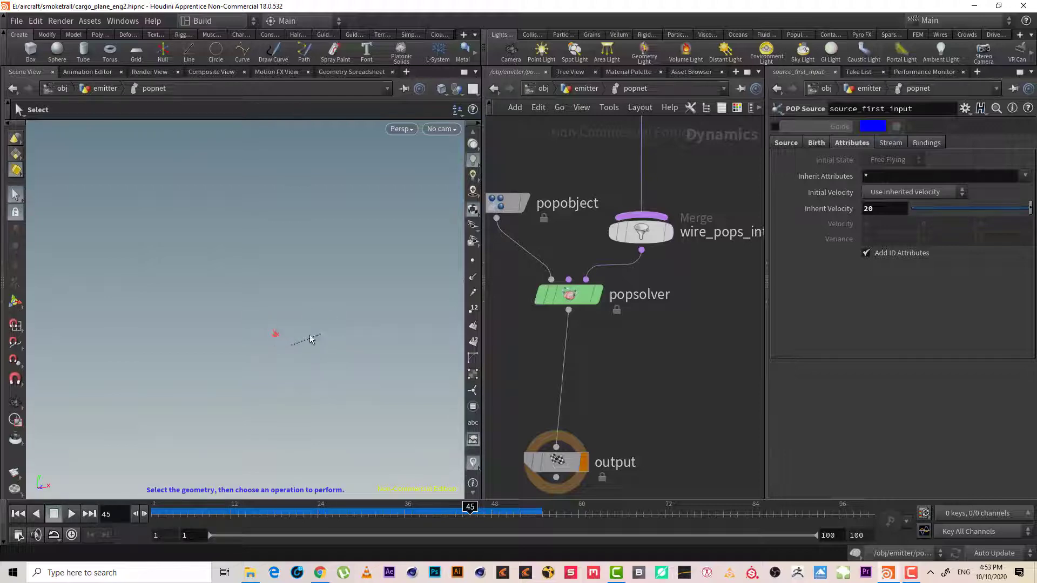
Insert a Gravity Force node on the wire between popsolver and output
middle_drag(620, 357, 667, 355)
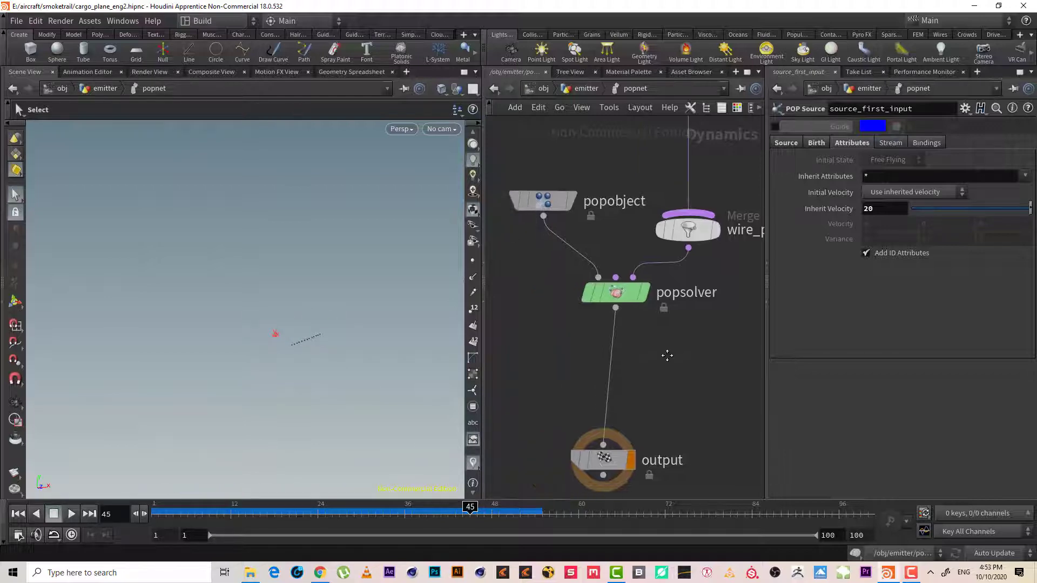
key(Tab)
text(fort)
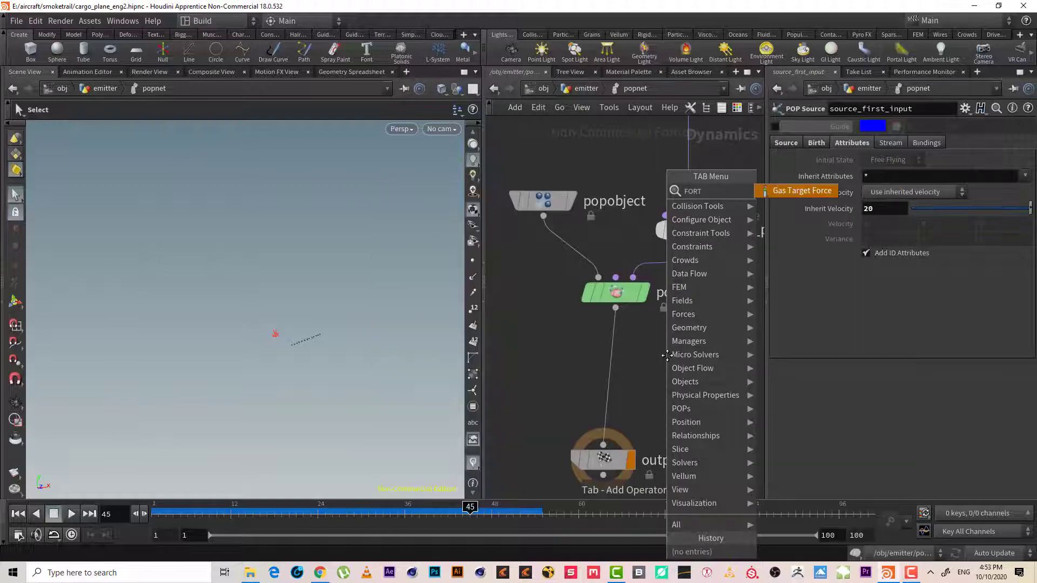
key(BackSpace)
key(BackSpace)
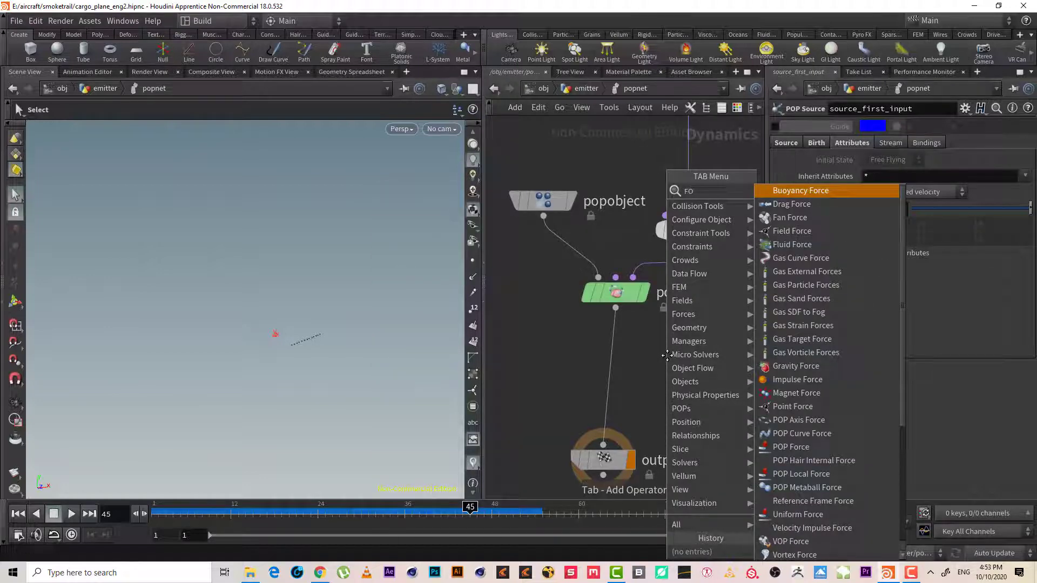
text(ce)
key(BackSpace)
key(BackSpace)
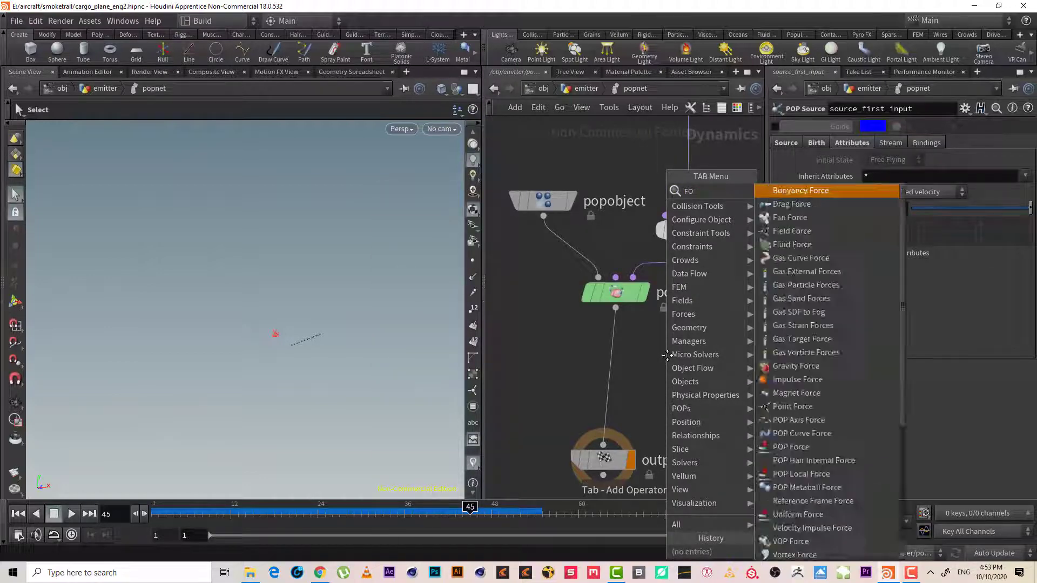
key(BackSpace)
key(BackSpace)
text(gra)
key(BackSpace)
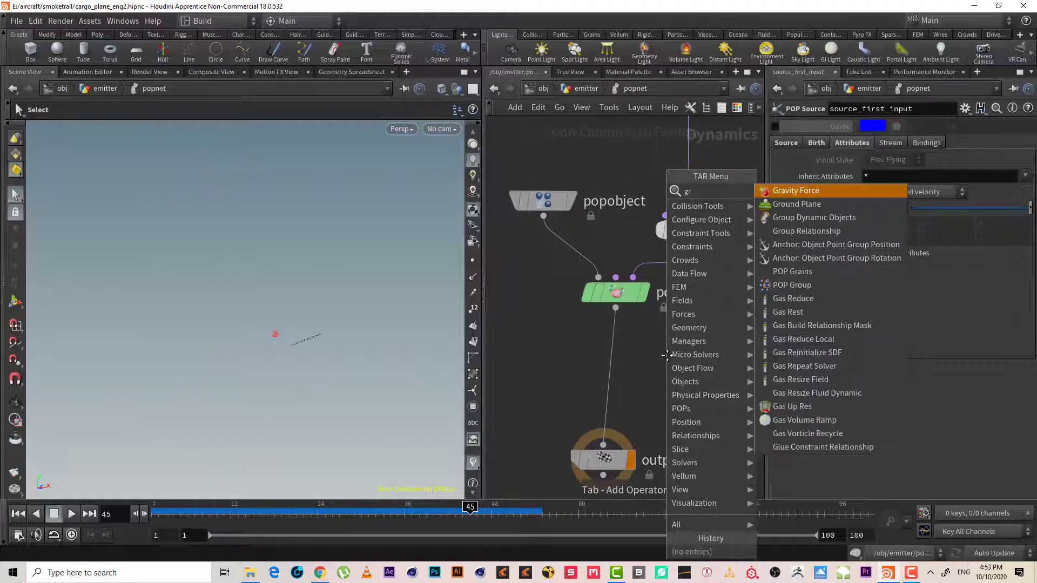
key(Return)
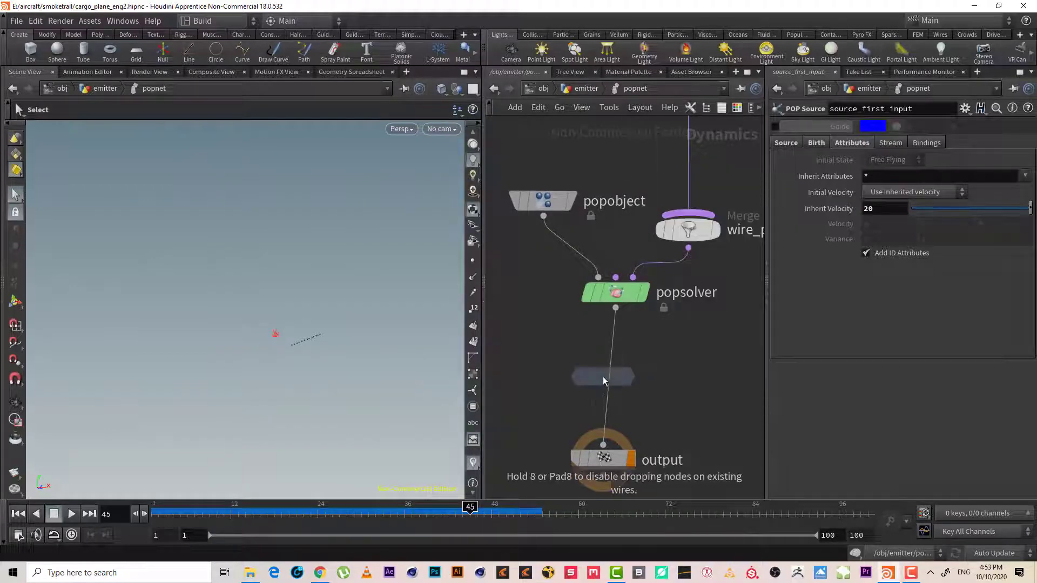
click(603, 381)
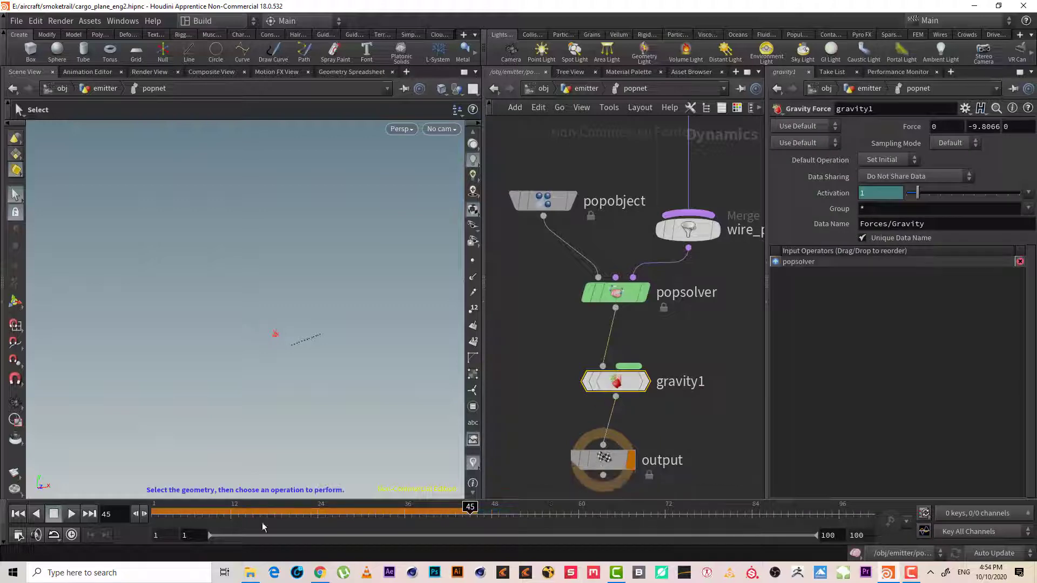
Play and scrub between frames 5 and 18 to watch the trail curve downward
click(70, 516)
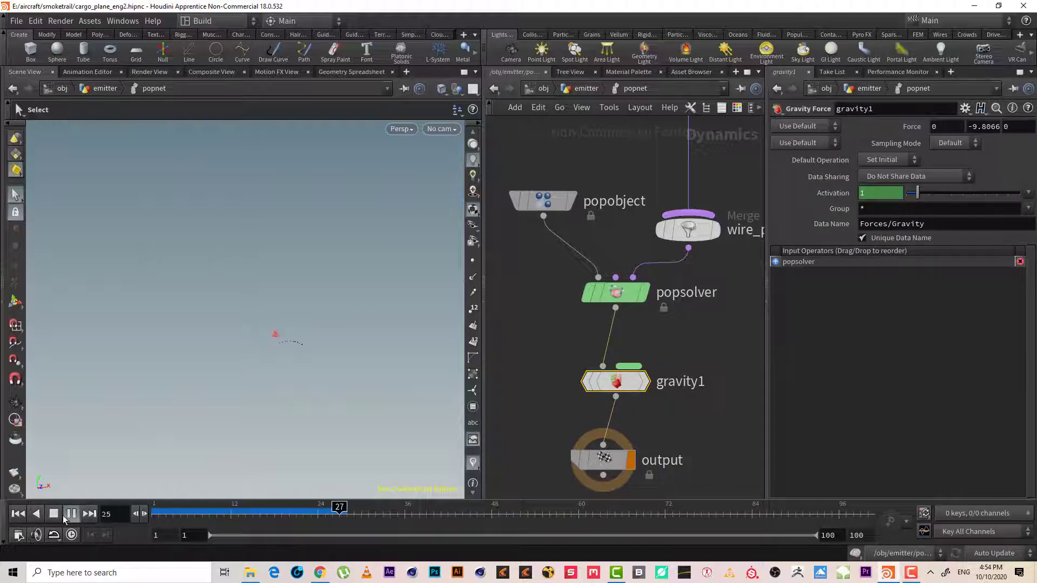
key(Escape)
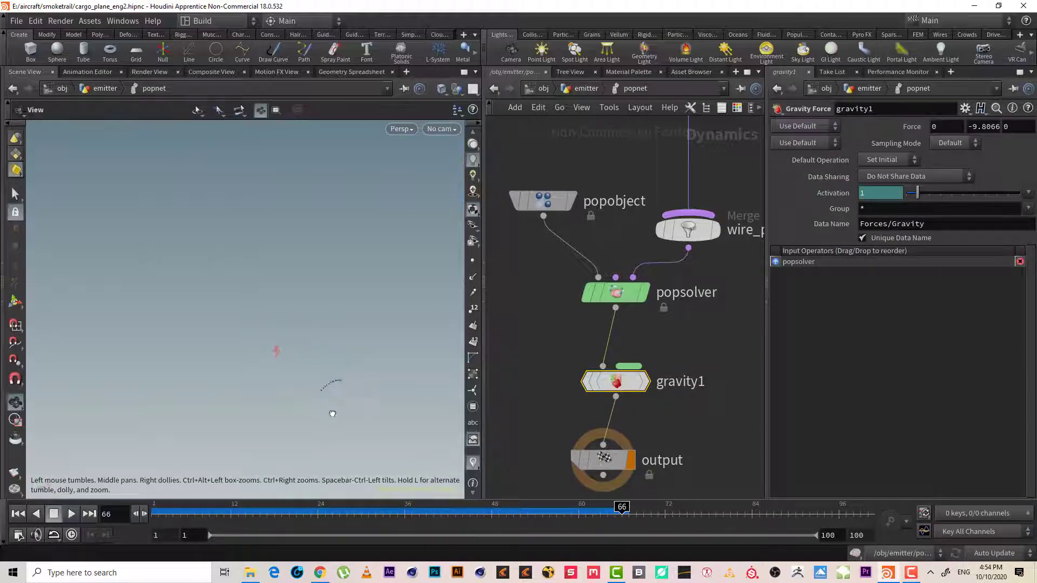
key(s)
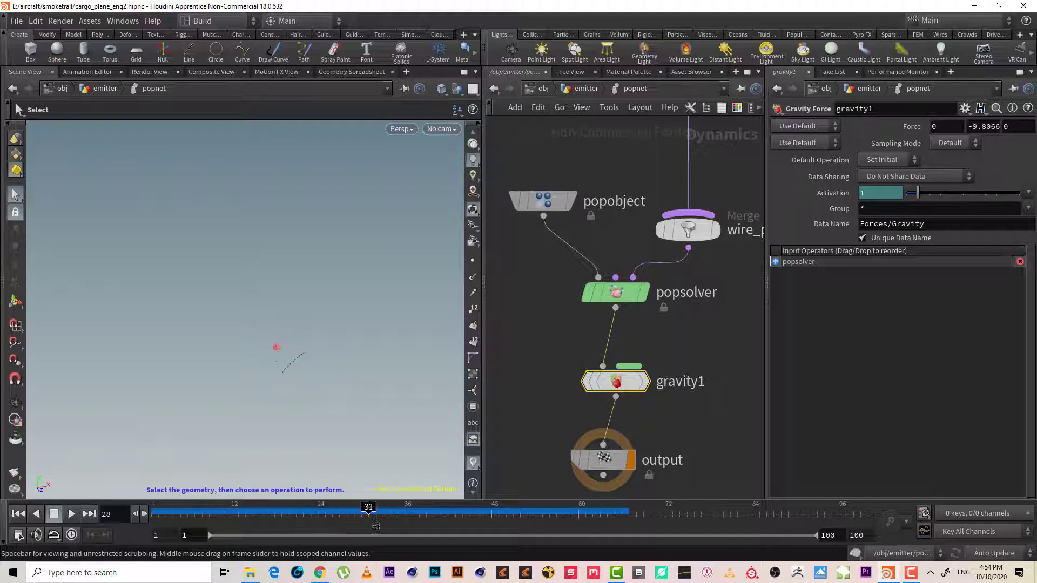
click(180, 510)
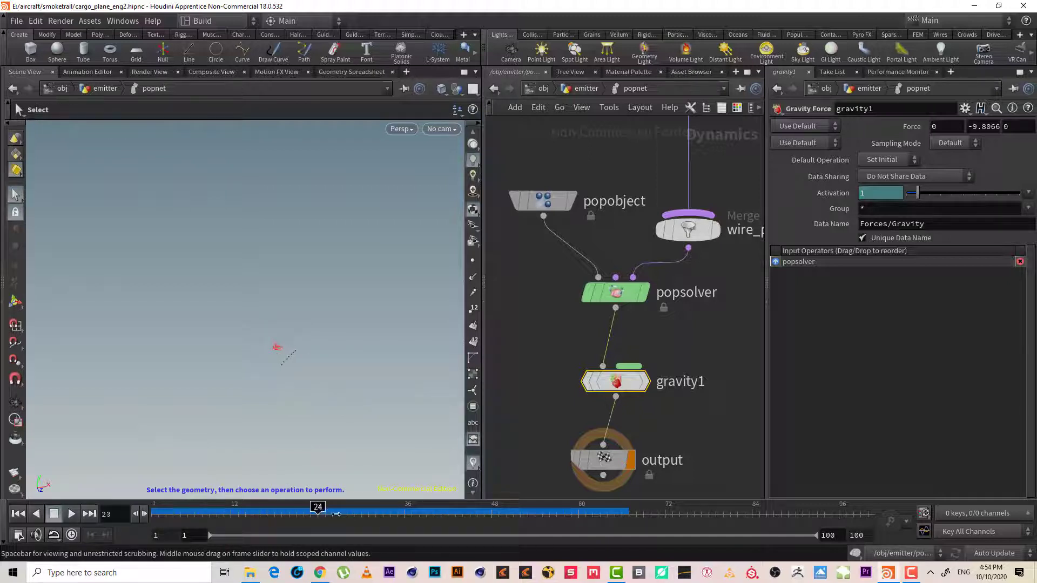
key(Escape)
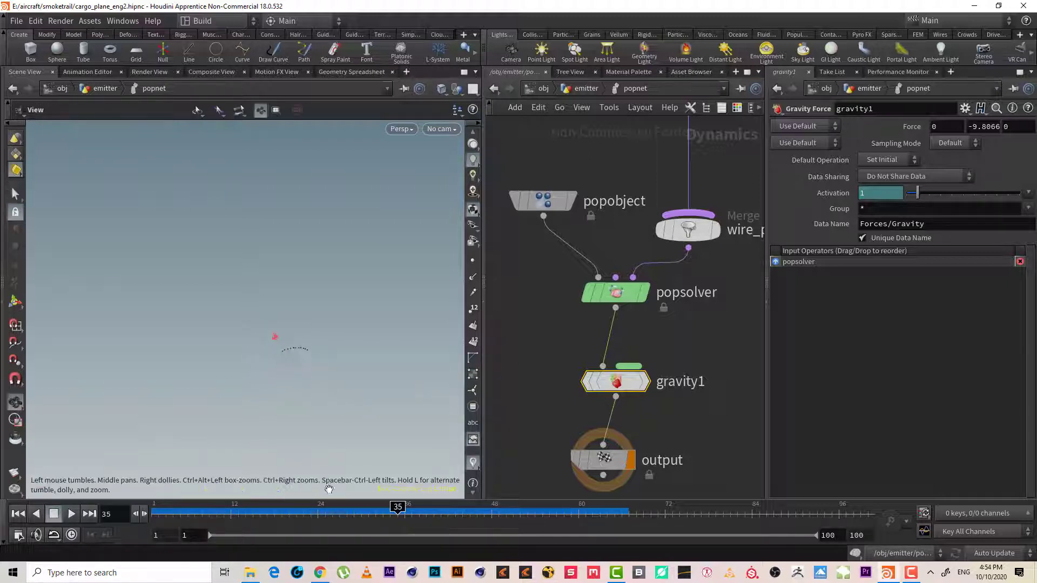
key(s)
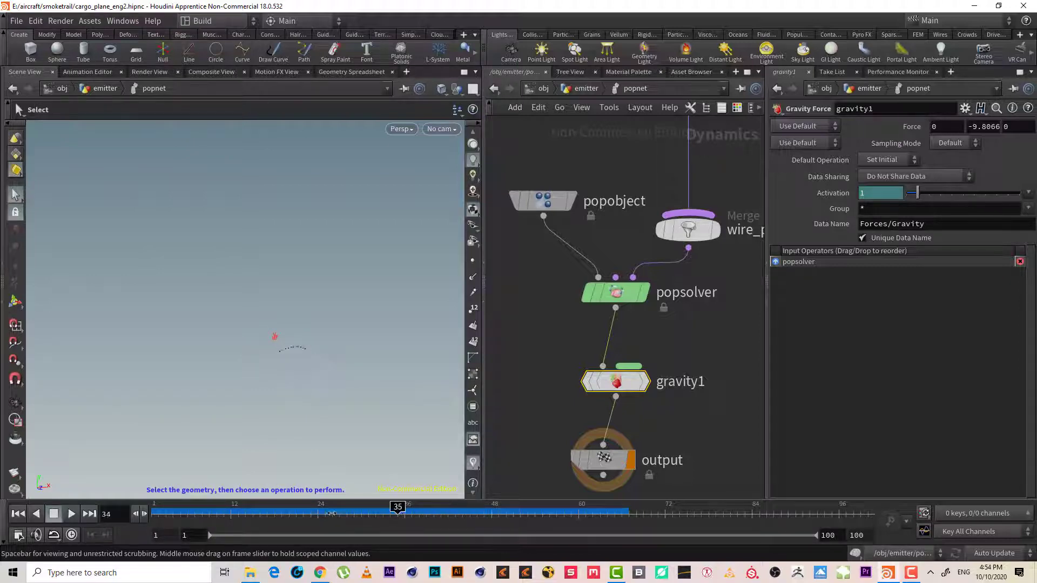
drag(332, 514, 275, 513)
middle_drag(693, 341, 662, 450)
Set source_first_input's Inherit Velocity to 30 with Initial Velocity 'Add to inherited velocity'
click(656, 157)
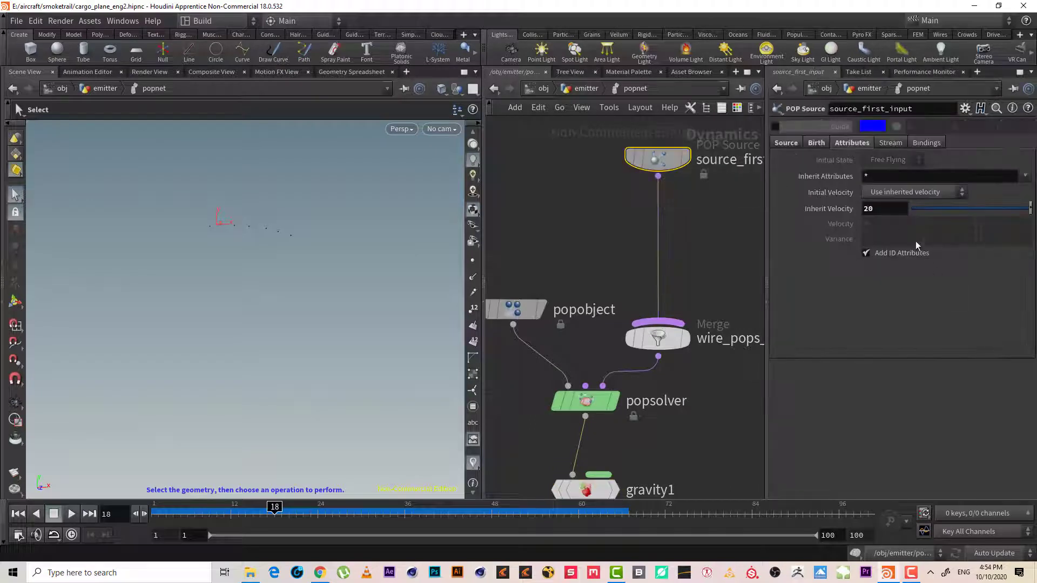
double_click(879, 208)
text(30)
key(Return)
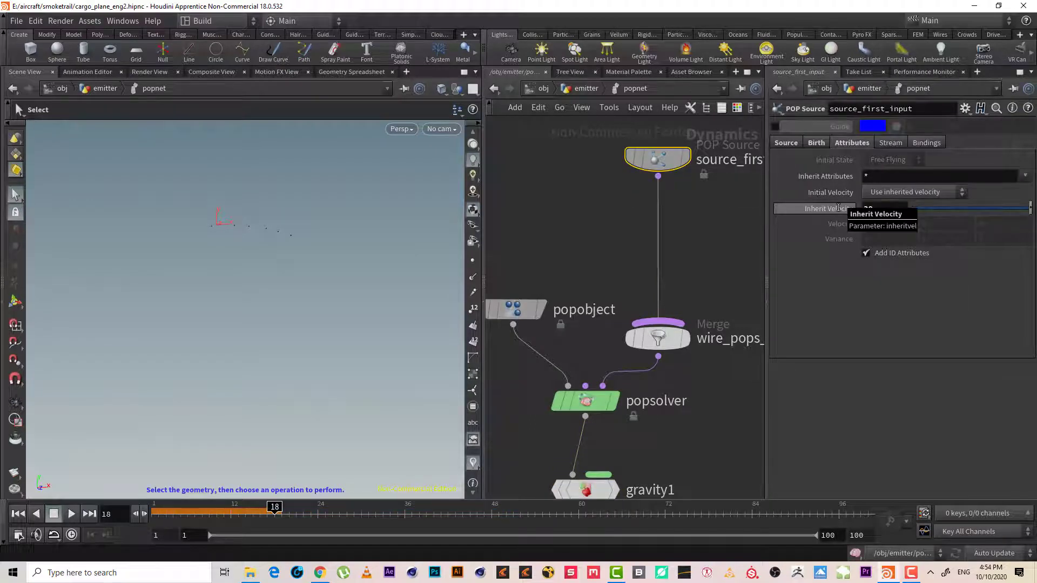
click(896, 192)
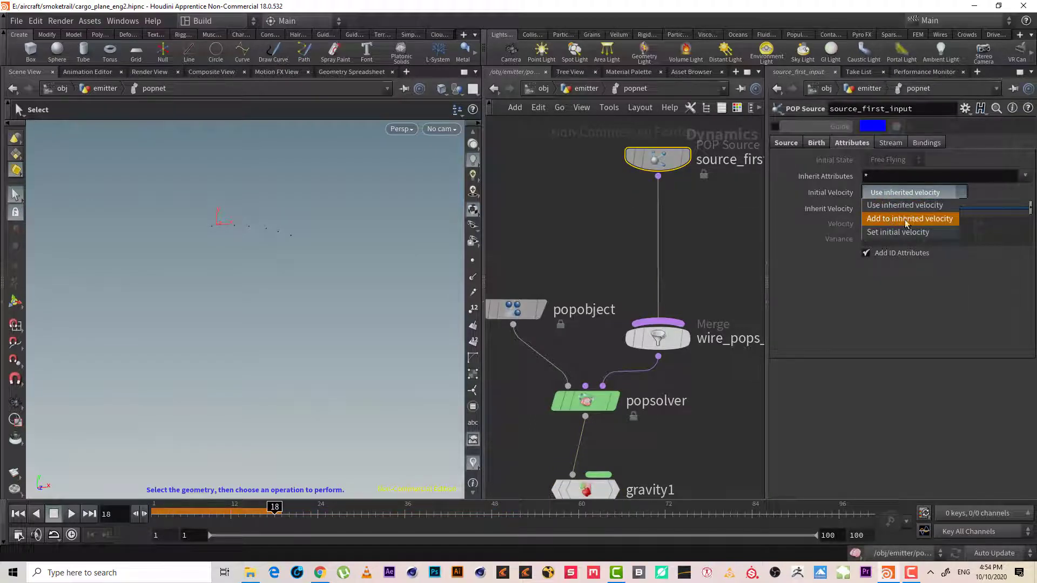
click(936, 218)
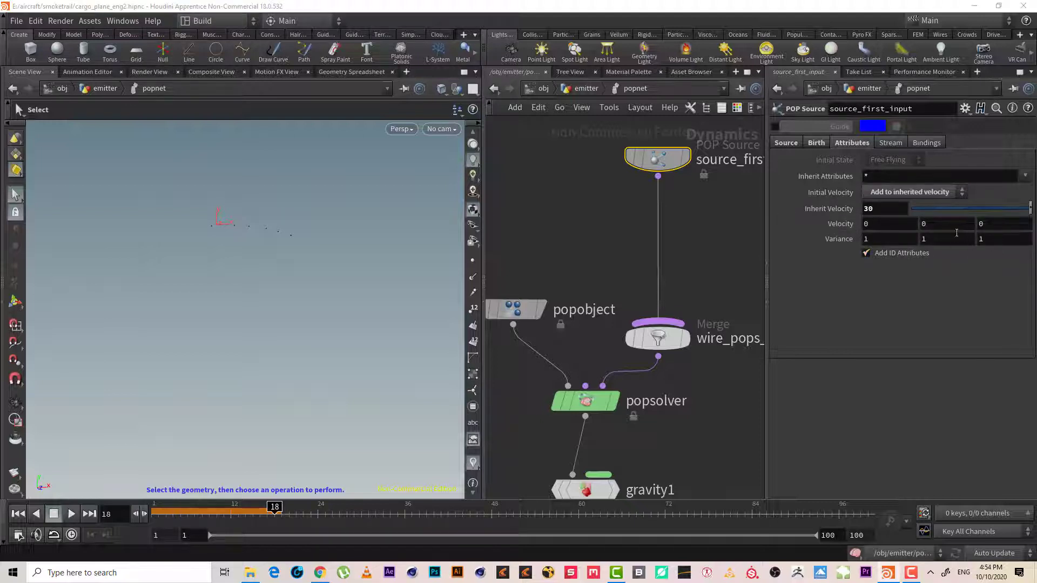
Rewind, play and orbit the viewport to inspect the longer particle trail
click(53, 517)
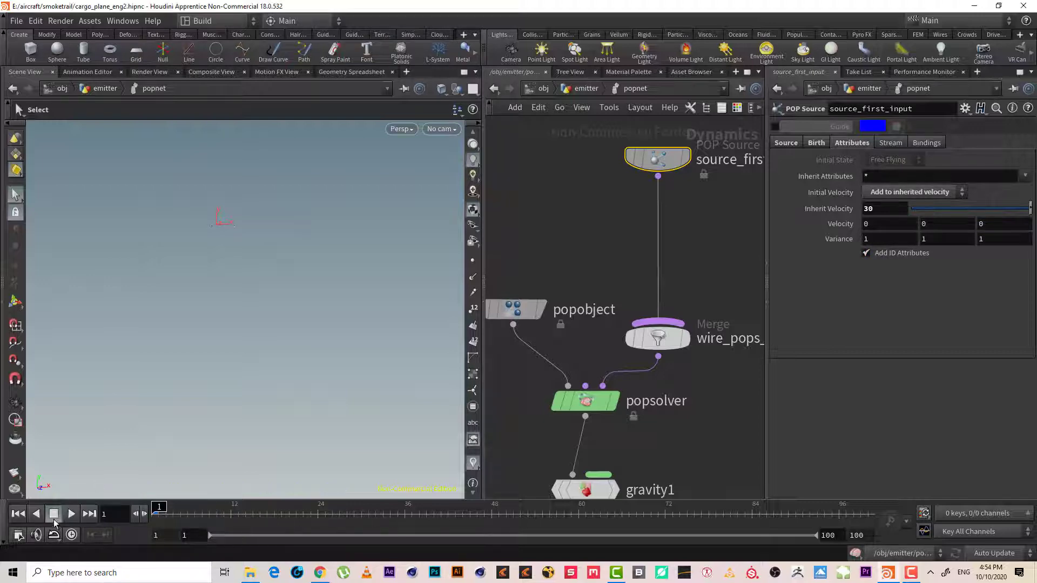
key(Escape)
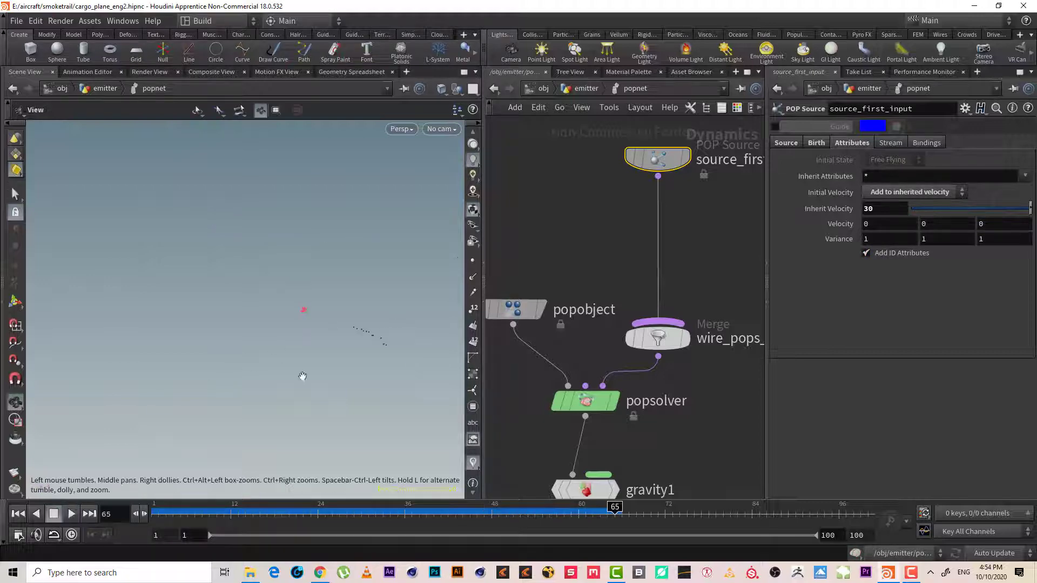
mouse_move(181, 513)
mouse_down()
mouse_move(585, 514)
mouse_move(410, 531)
mouse_move(484, 514)
mouse_up()
key(Escape)
mouse_move(301, 342)
mouse_down()
mouse_move(319, 374)
mouse_move(375, 344)
mouse_up()
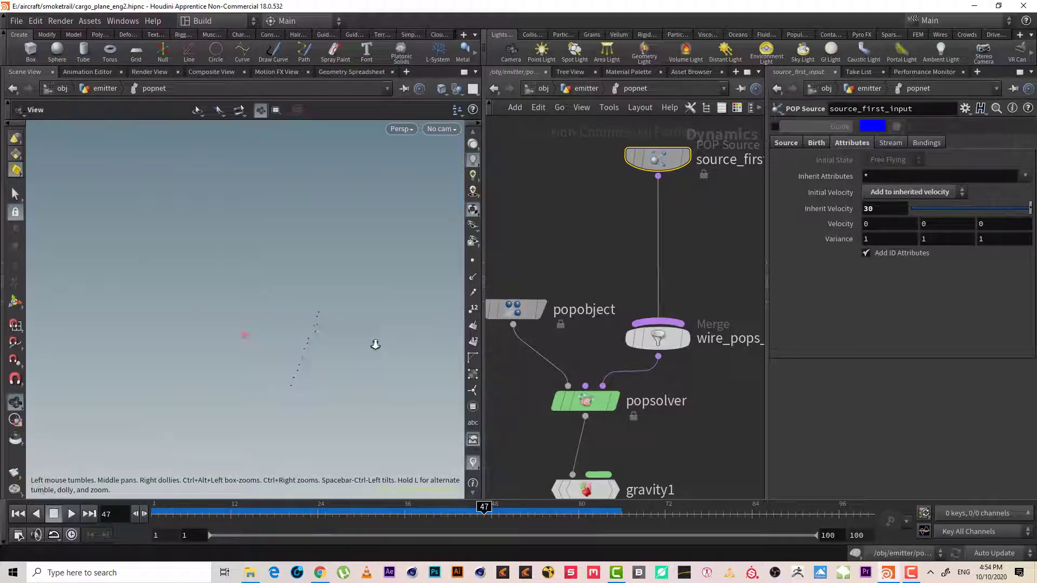
key(Escape)
drag(172, 513, 470, 510)
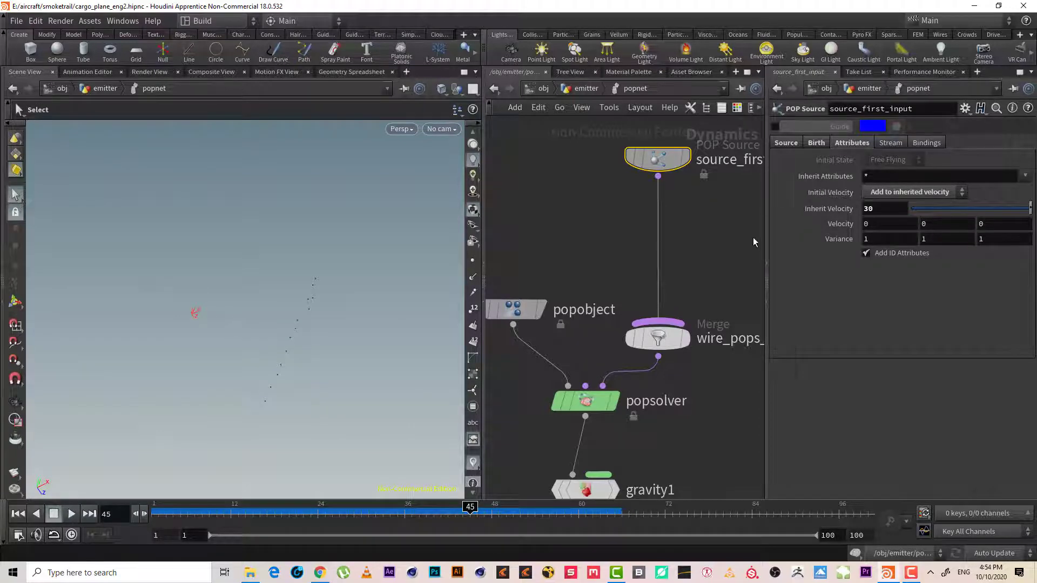
Insert a POP Wind node on the wire below source_first_input
key(Tab)
text(pop )
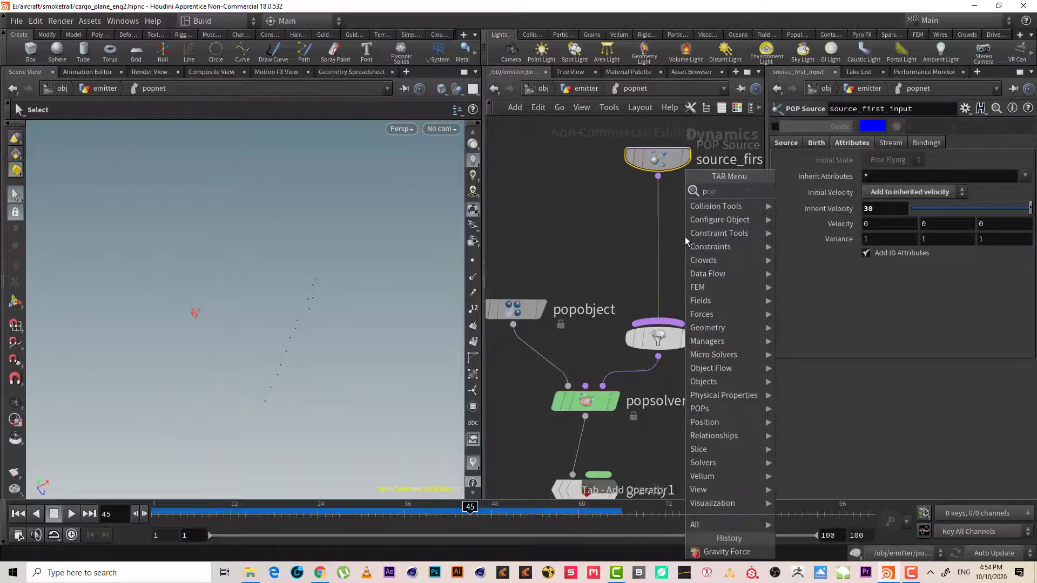
text(win)
key(Return)
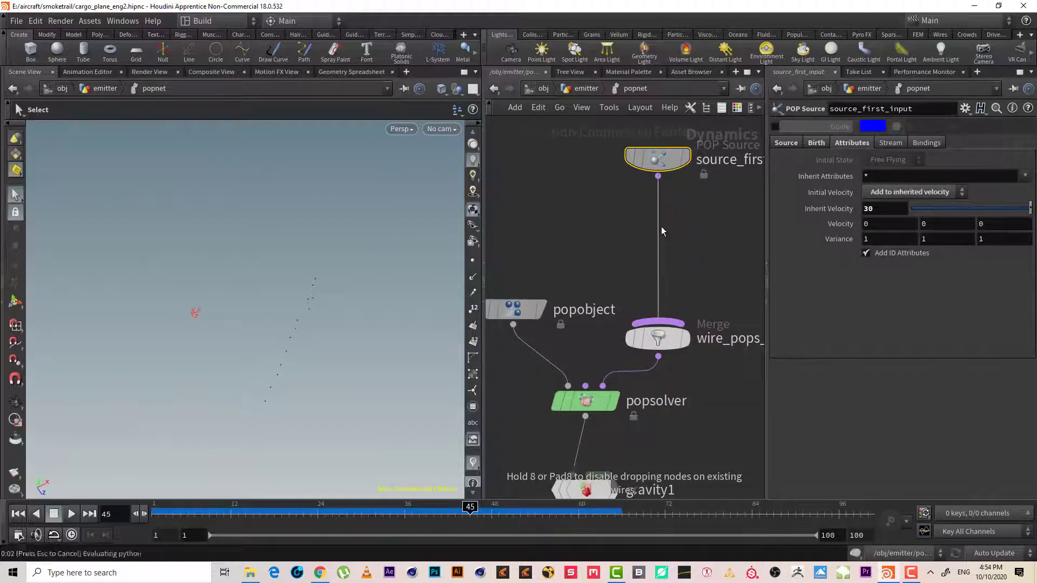
click(660, 227)
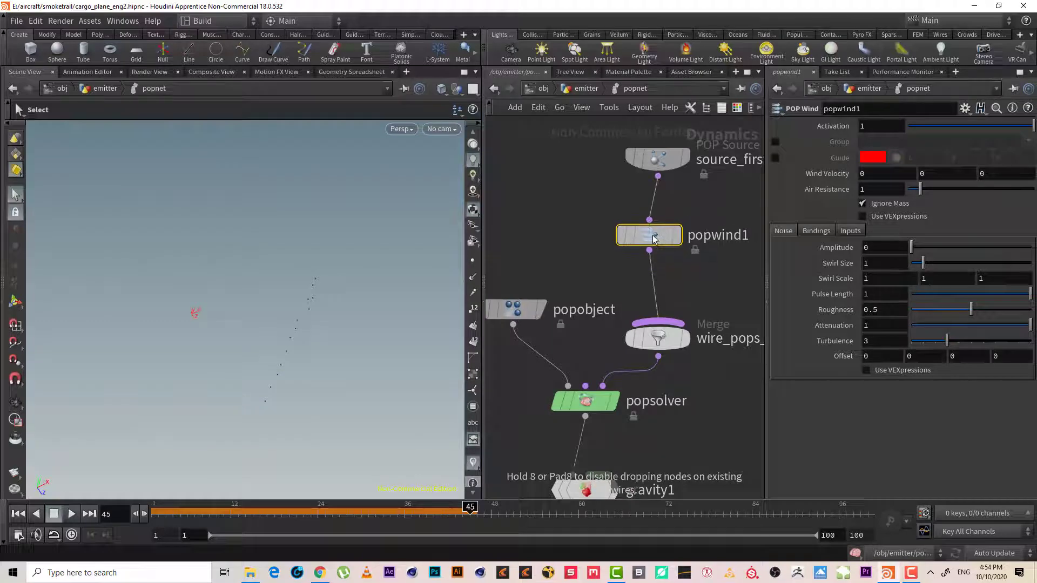
middle_drag(690, 205, 654, 206)
Add a POP Force node beside popwind1, compare their settings, then delete it
key(Tab)
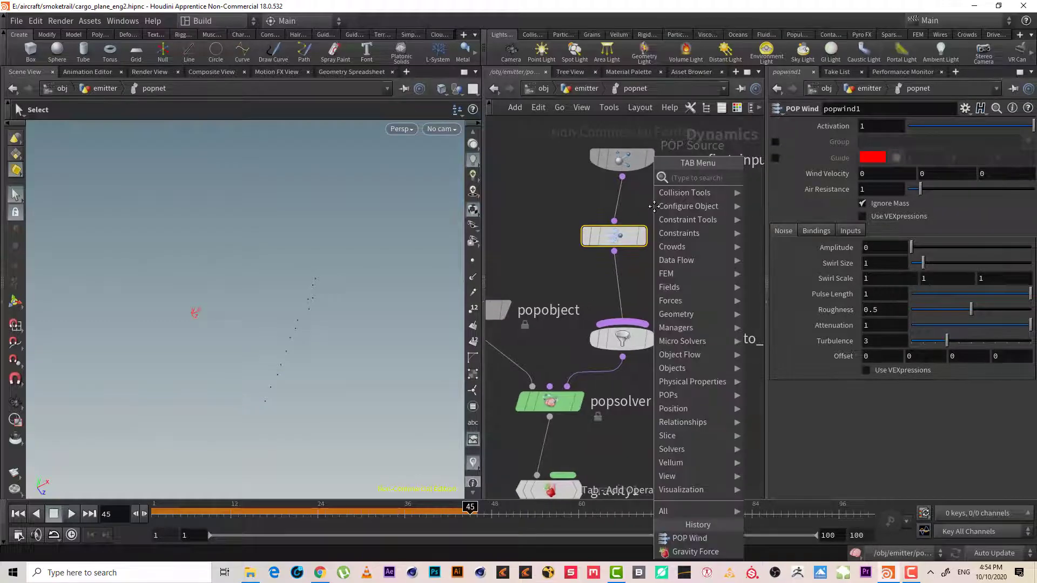
text(pop force)
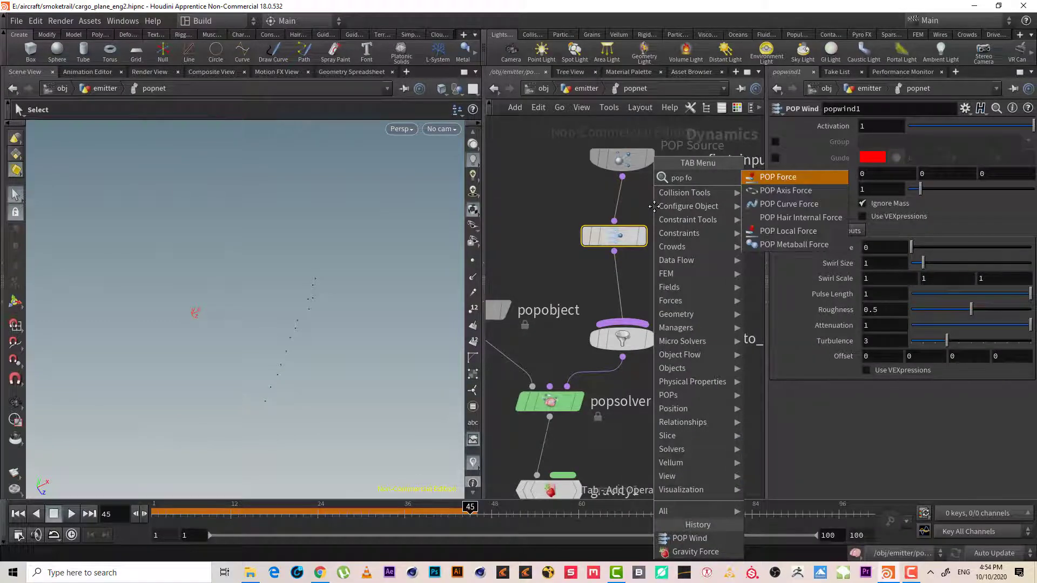
key(Return)
click(529, 237)
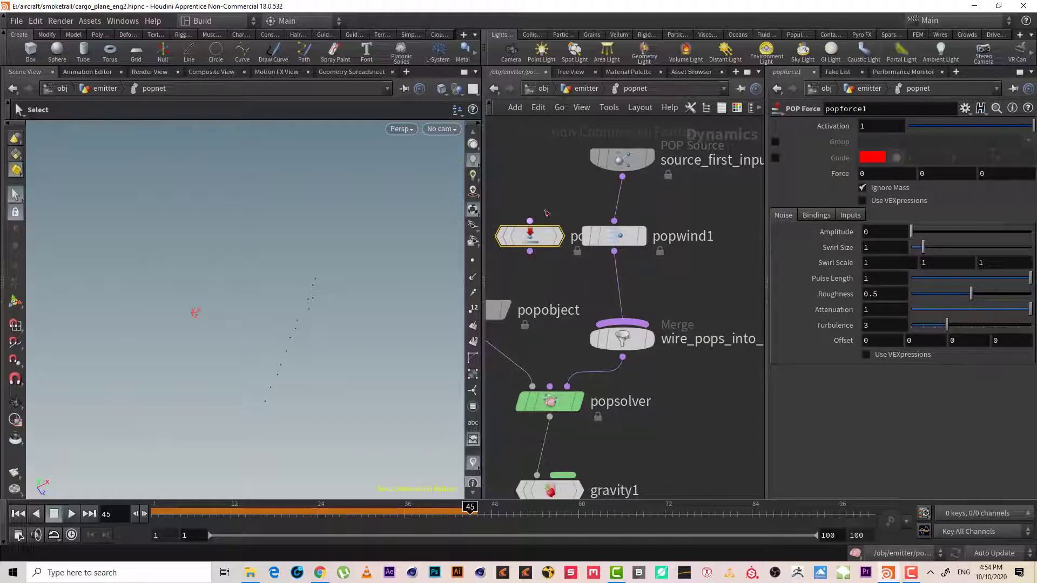
click(642, 233)
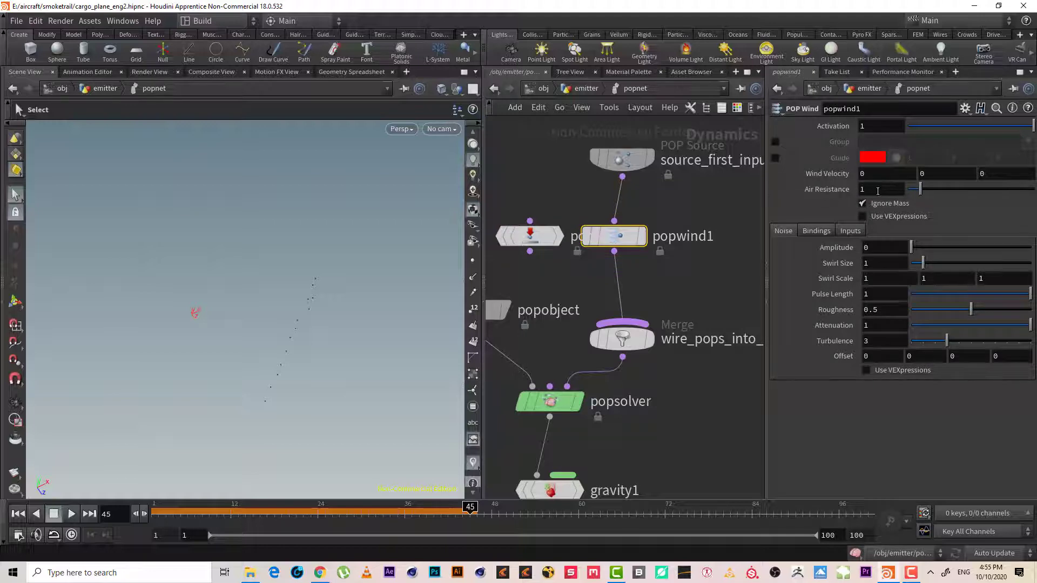
click(540, 237)
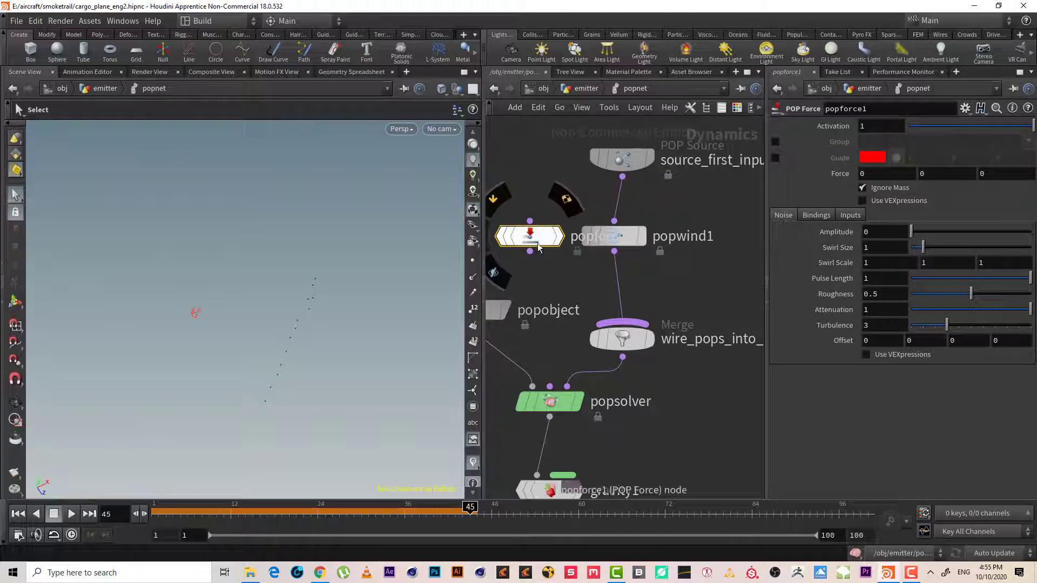
click(618, 240)
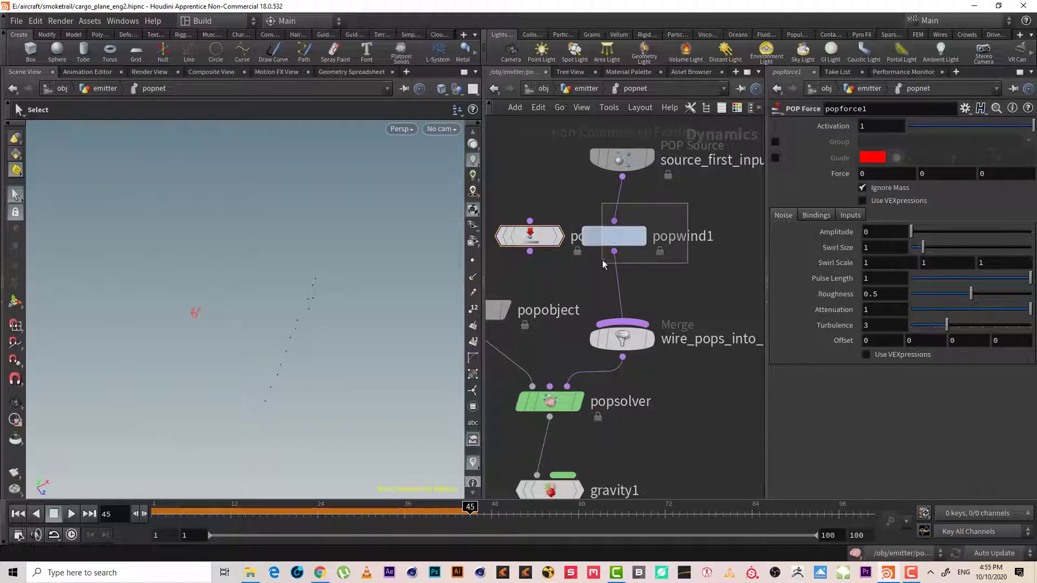
click(540, 239)
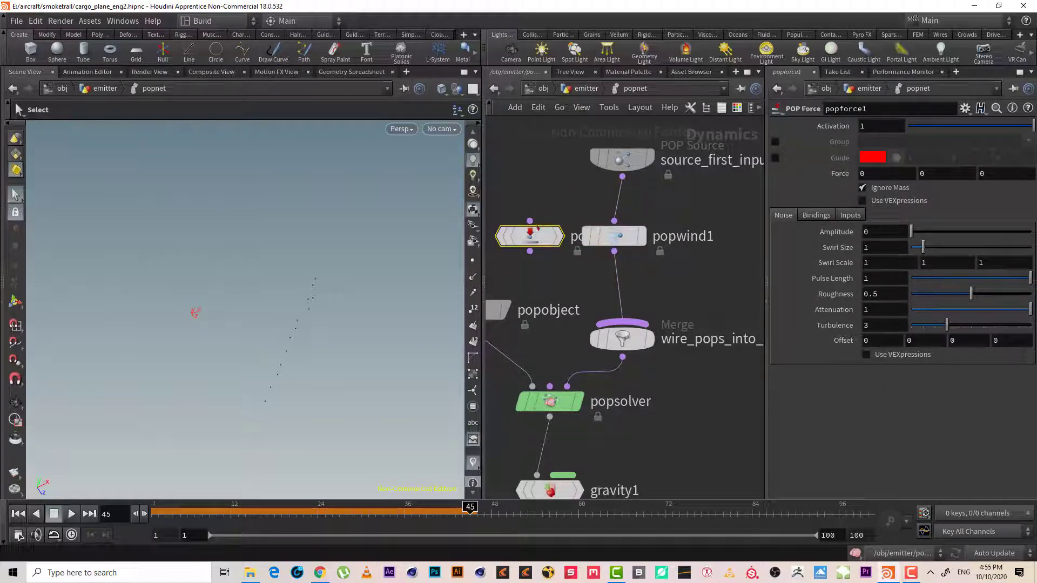
key(Delete)
Set popwind1's Air Resistance to .1 and noise Amplitude to 5
click(613, 236)
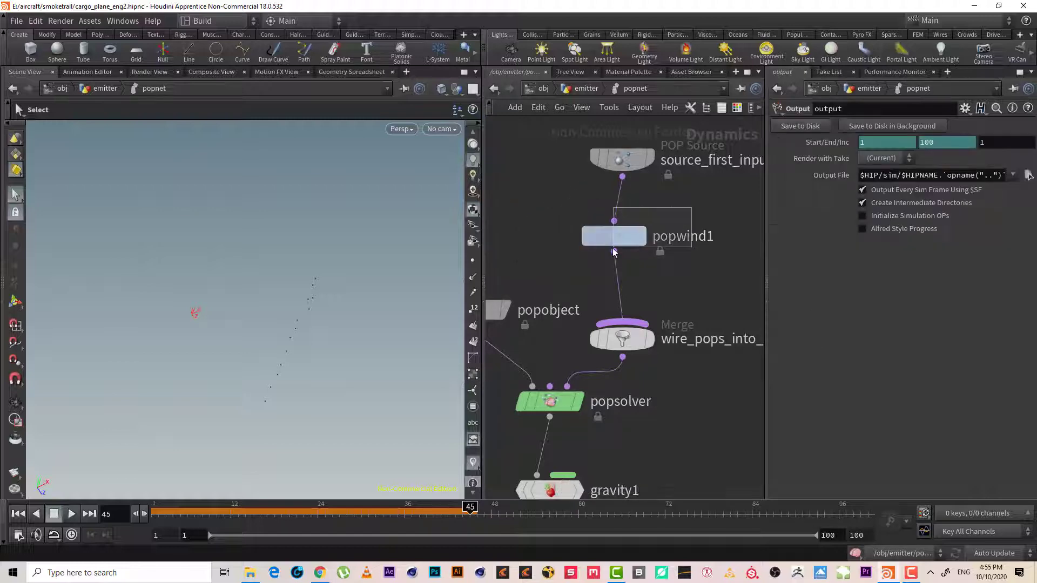
click(873, 189)
double_click(873, 189)
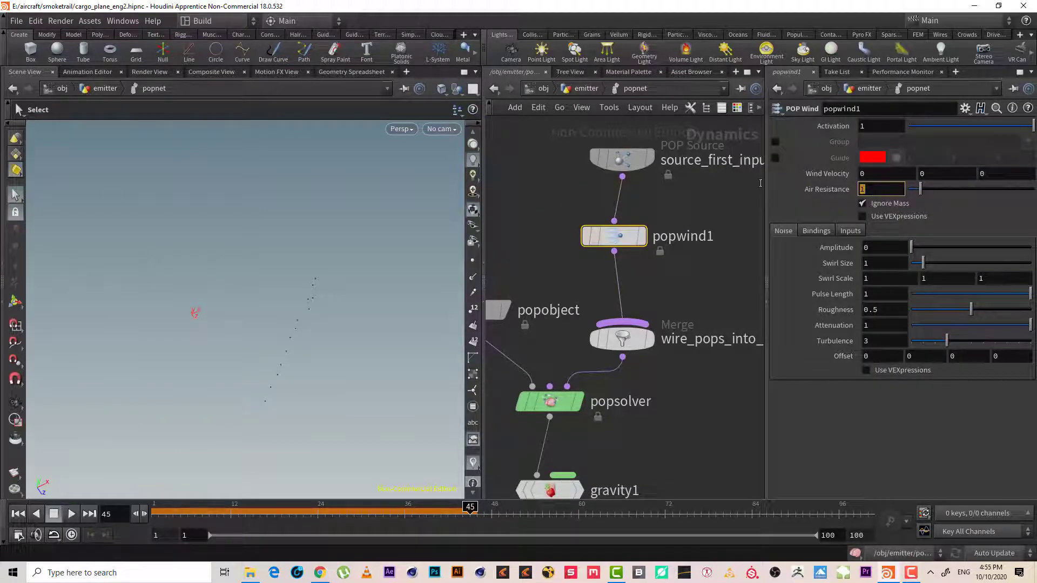
text(.1)
key(Return)
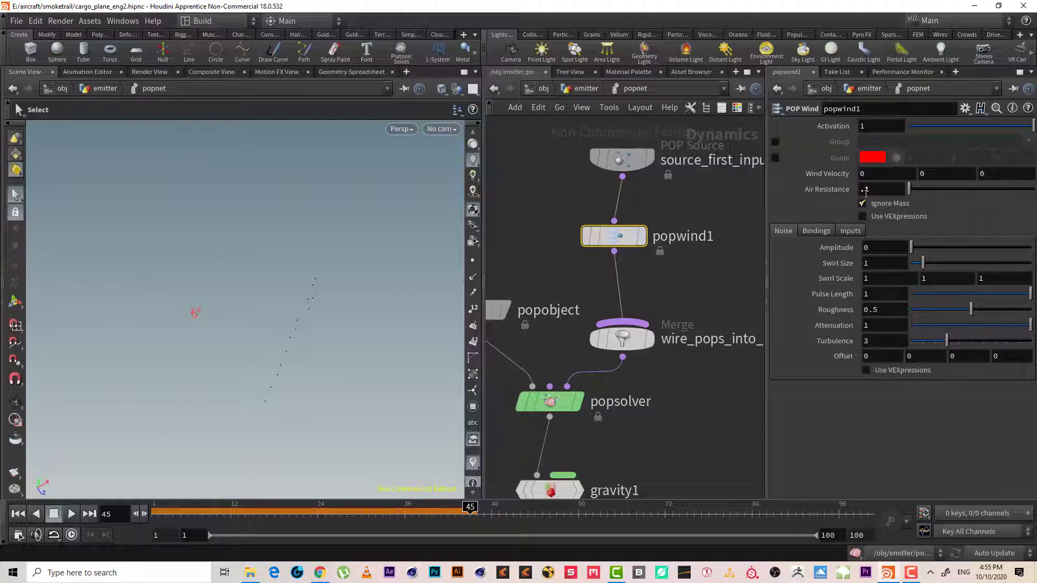
click(883, 249)
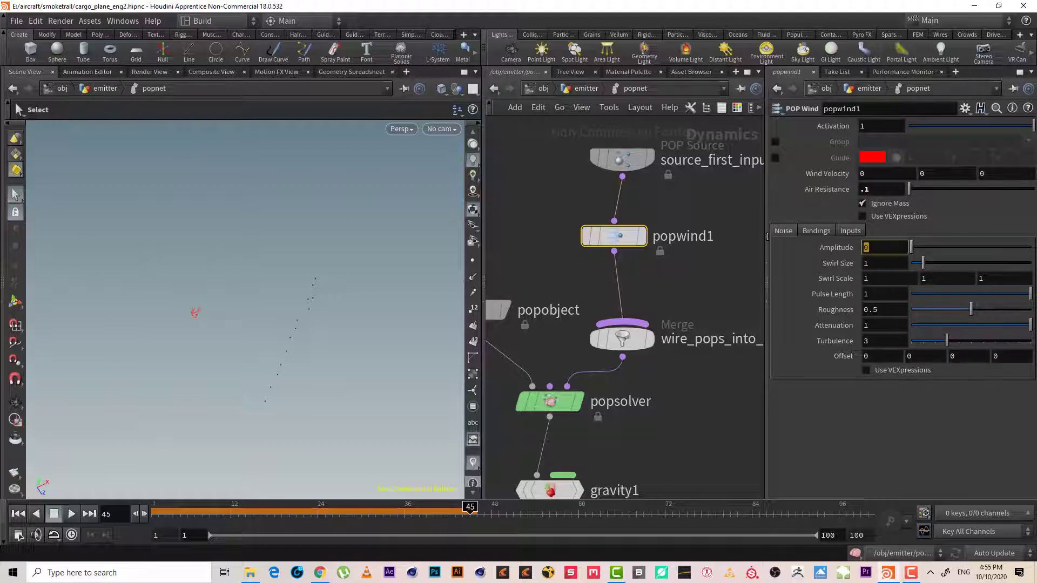
text(2)
key(Return)
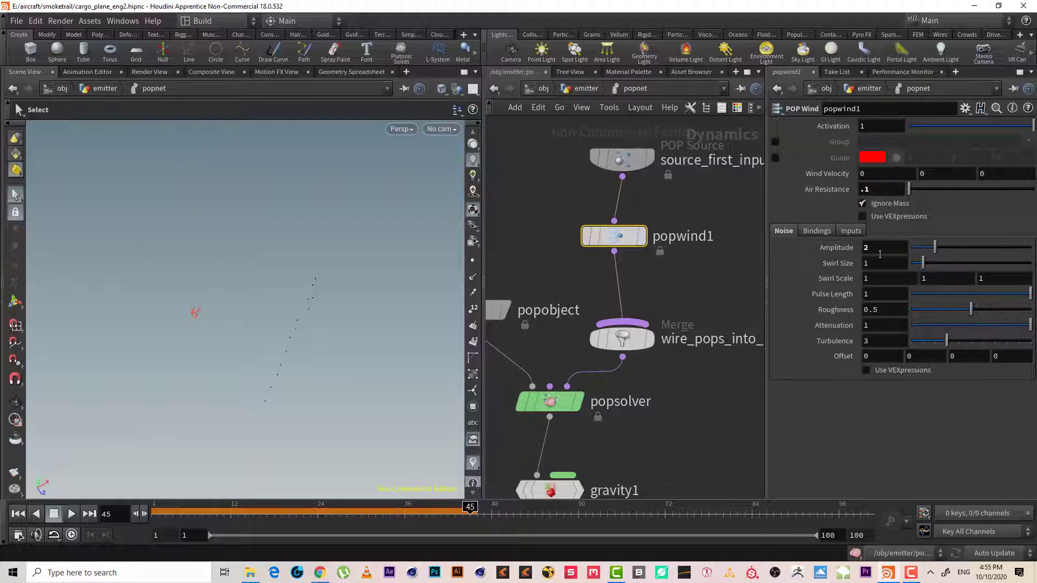
click(860, 249)
text(5)
key(Return)
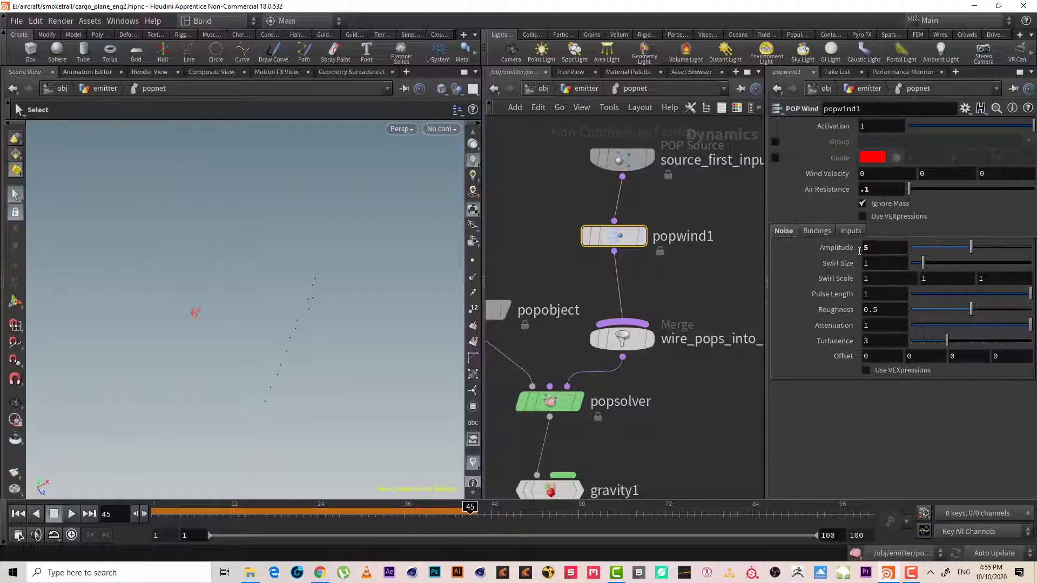
Set popwind1's Swirl Size to 10 and replay the simulation from frame 1
click(18, 513)
click(64, 514)
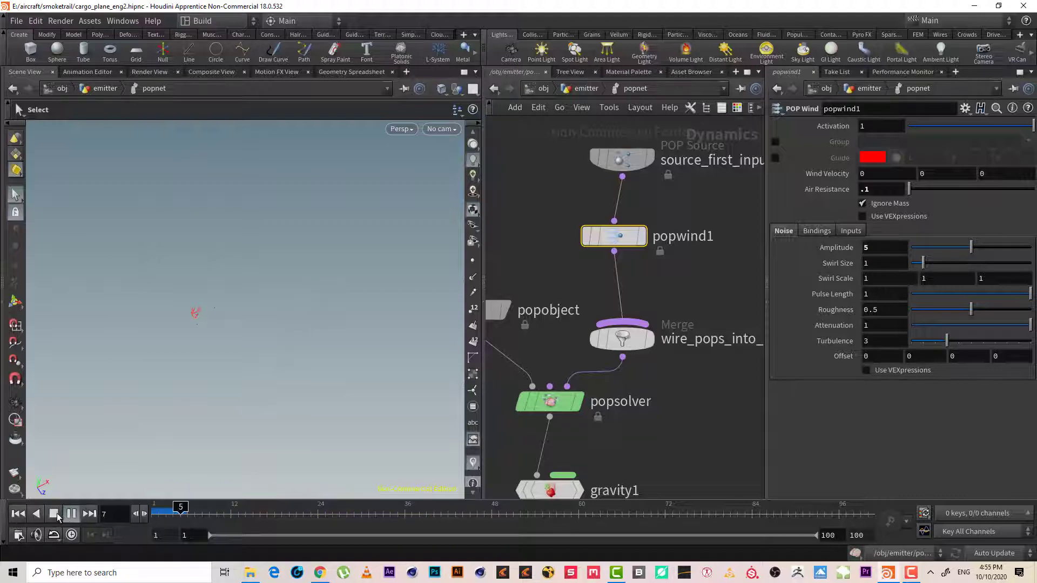
key(Escape)
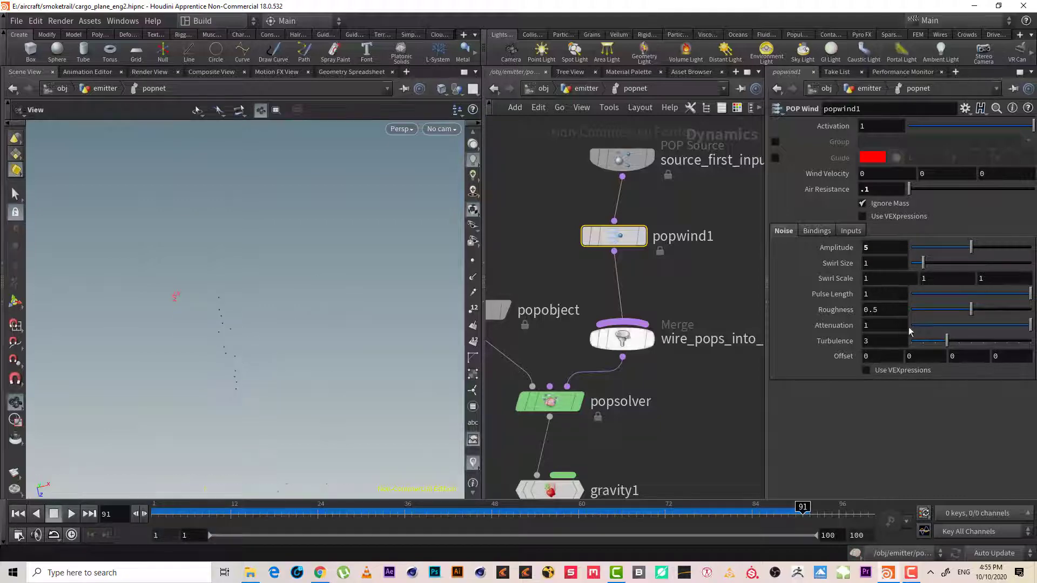
key(s)
click(866, 263)
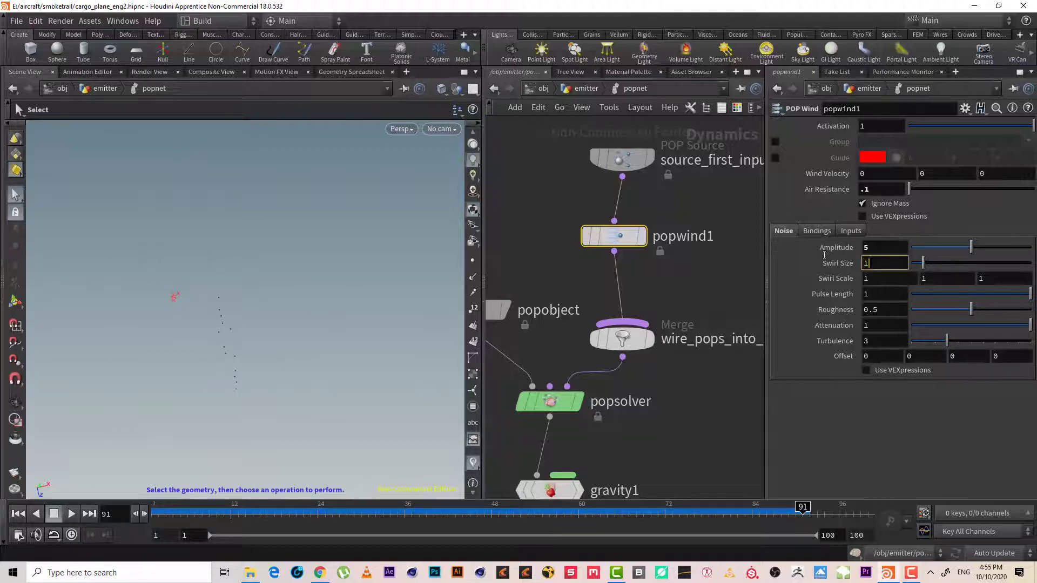
text(10)
key(Return)
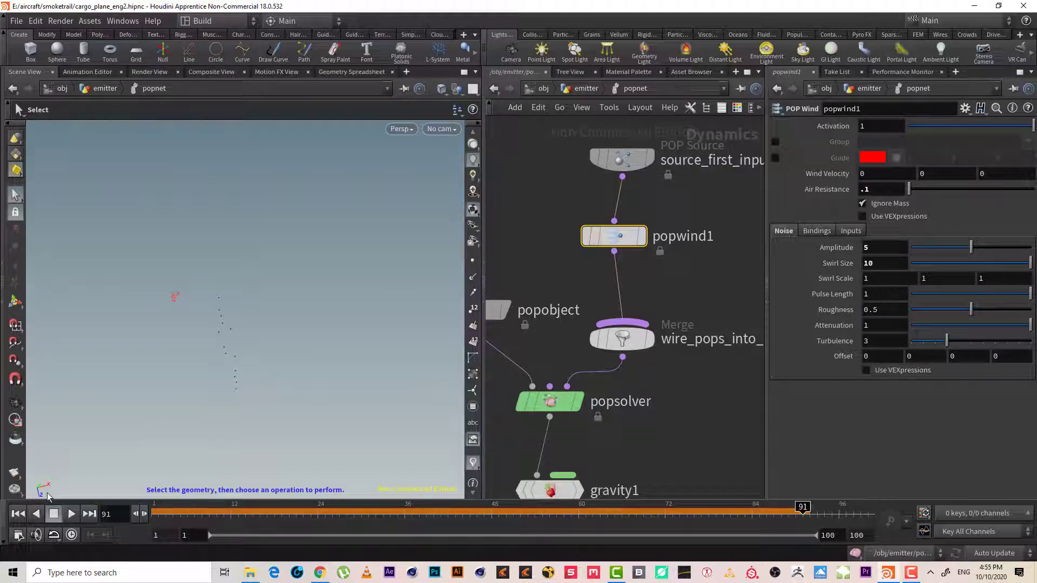
click(18, 513)
click(69, 513)
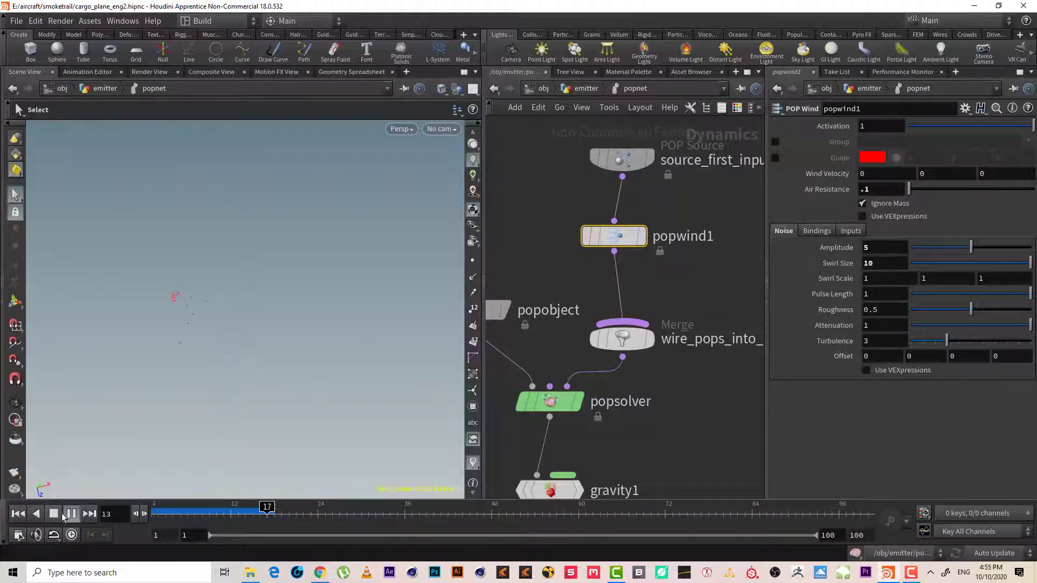
Inspect the particles, zoom out the network and box-select source_first_input with popwind1
drag(197, 296, 199, 285)
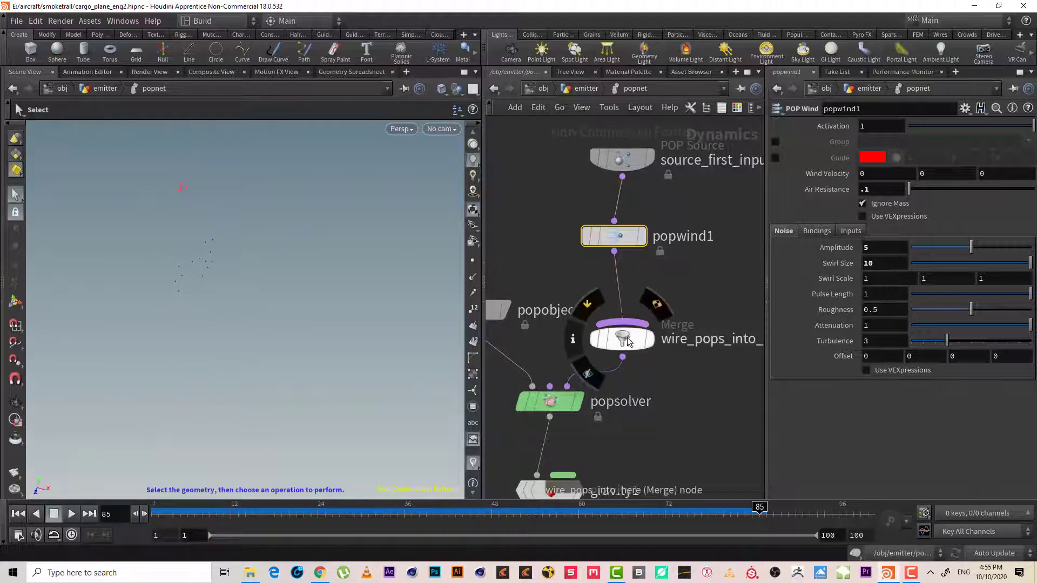
middle_drag(662, 314, 682, 274)
scroll(683, 274, down, 2)
scroll(648, 259, down, 2)
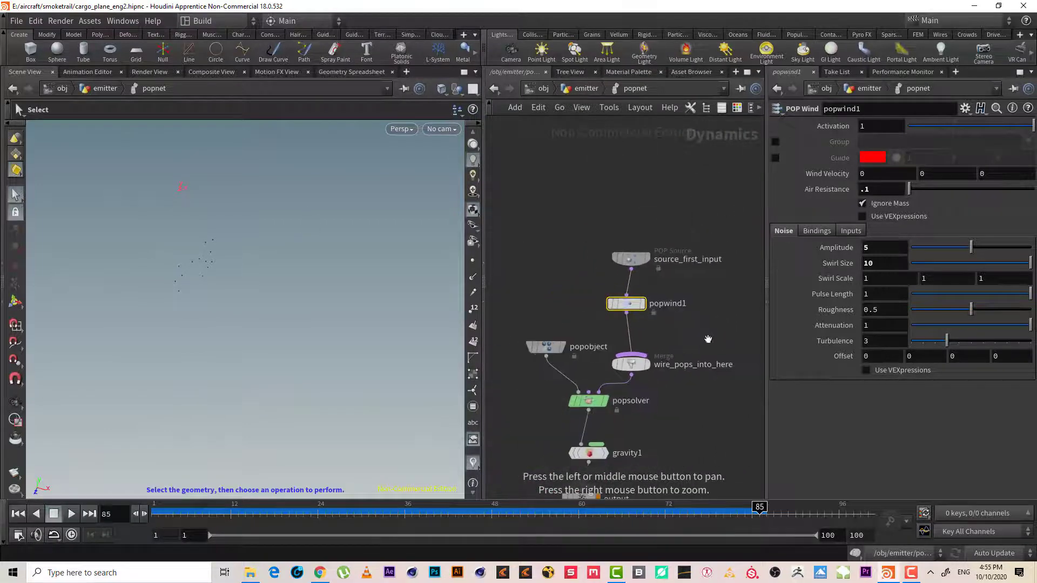
drag(591, 238, 554, 208)
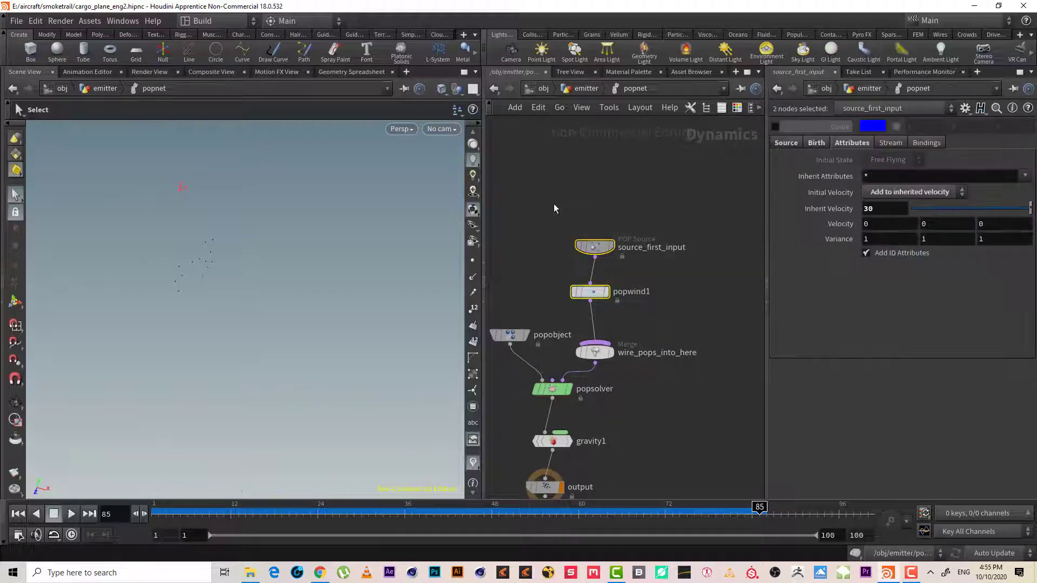
Duplicate source_first_input and popwind1, wiring popwind2 into the merge node
key(ctrl+c)
key(ctrl+v)
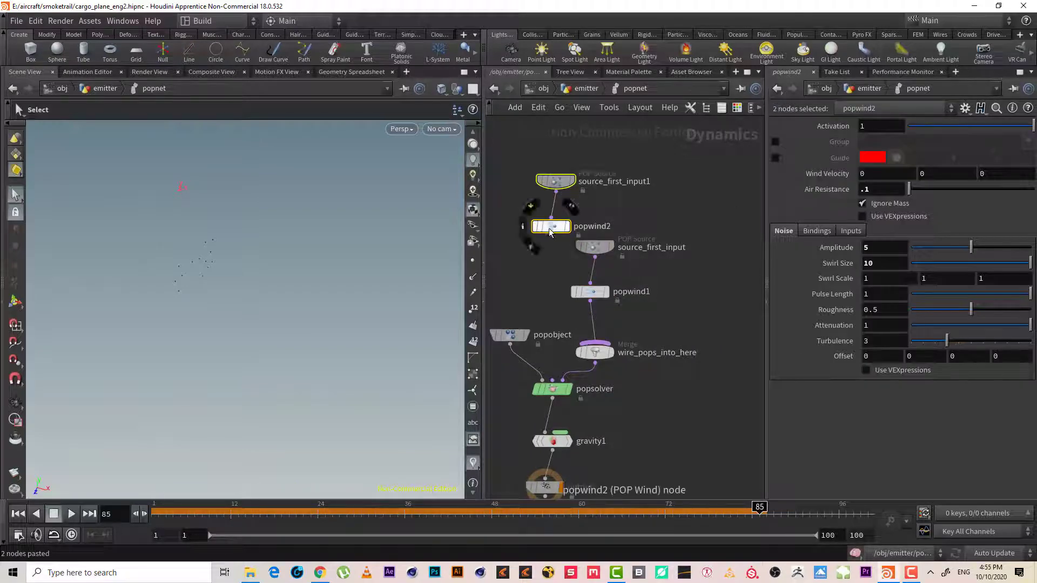
mouse_move(550, 232)
mouse_down()
mouse_move(679, 305)
mouse_move(675, 225)
mouse_up()
click(680, 308)
click(609, 339)
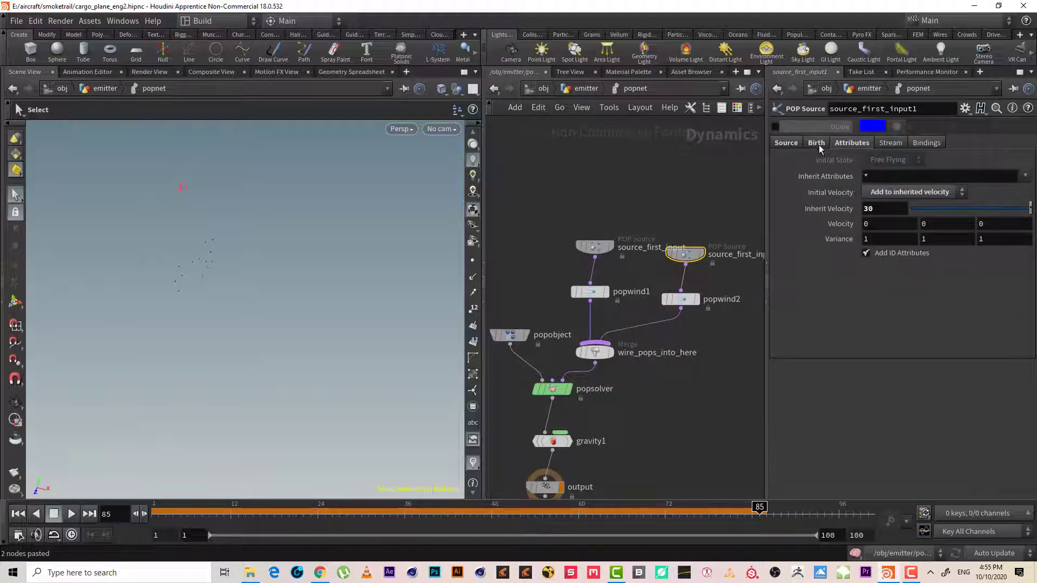
Set the copy's Geometry Source to Use Second Context Geometry and inspect at frame 23
click(793, 142)
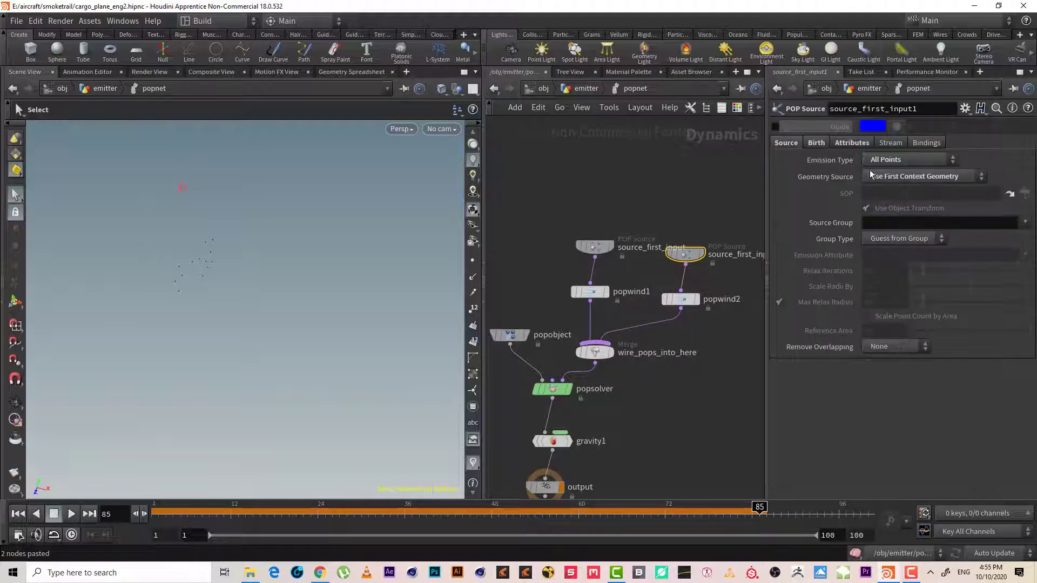
click(897, 176)
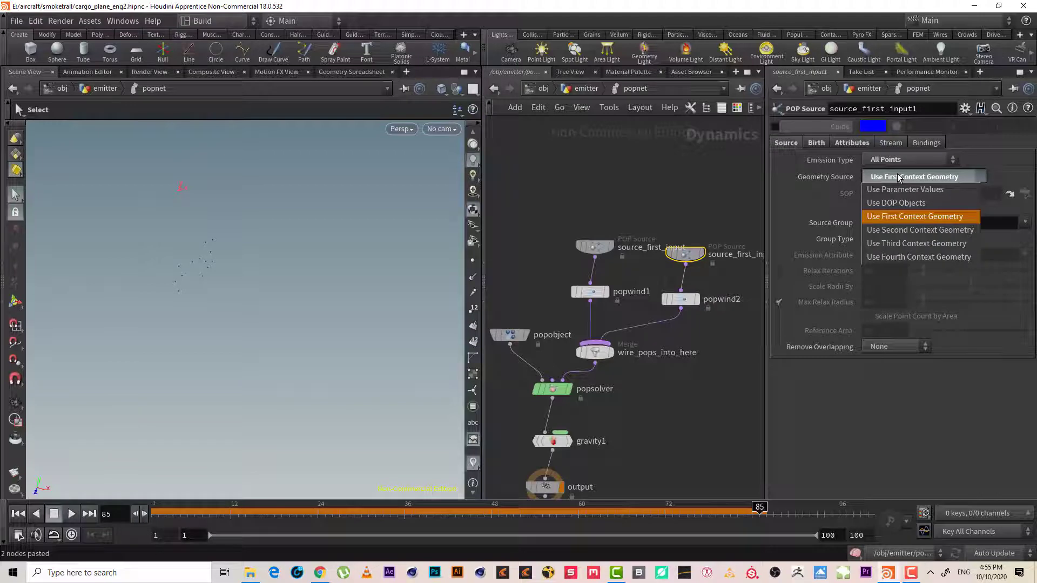
click(896, 231)
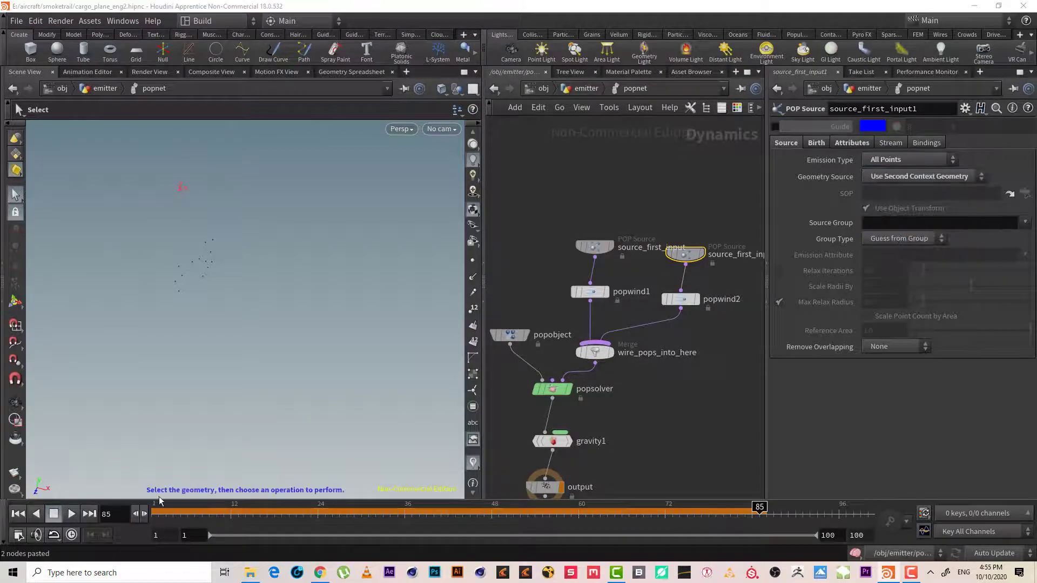
drag(159, 502, 309, 518)
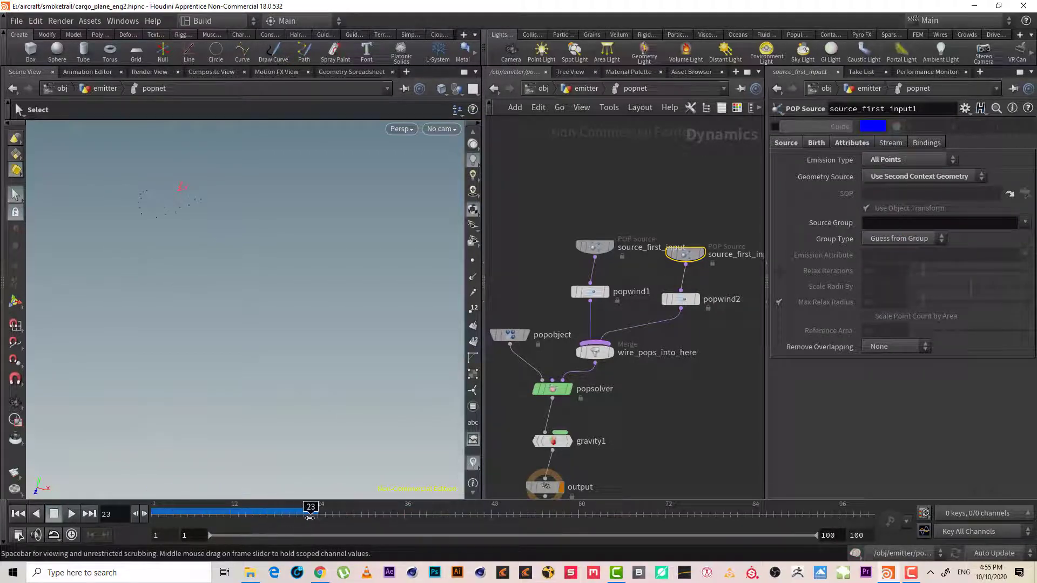
key(Escape)
drag(137, 287, 265, 445)
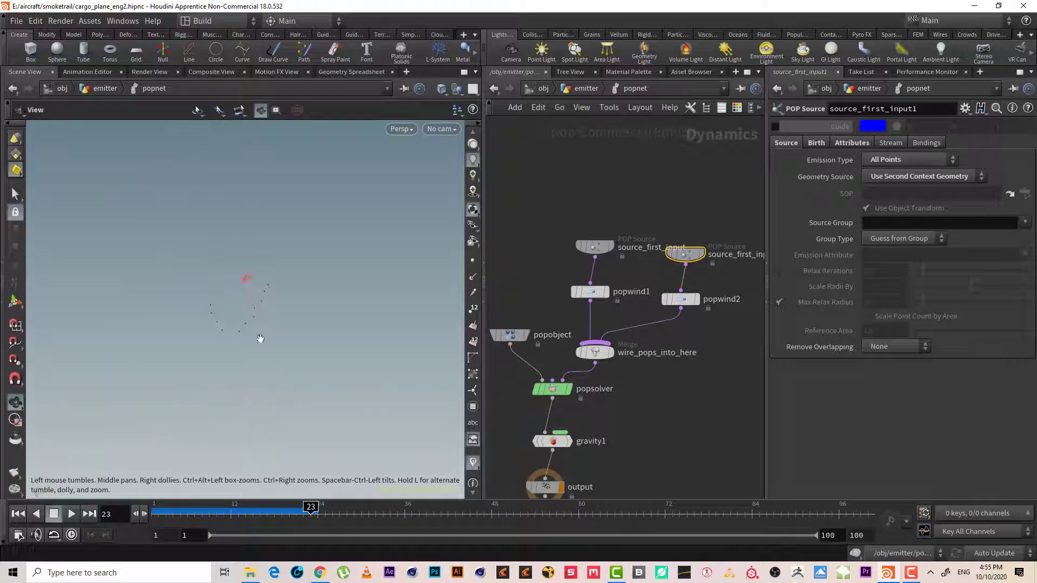
key(s)
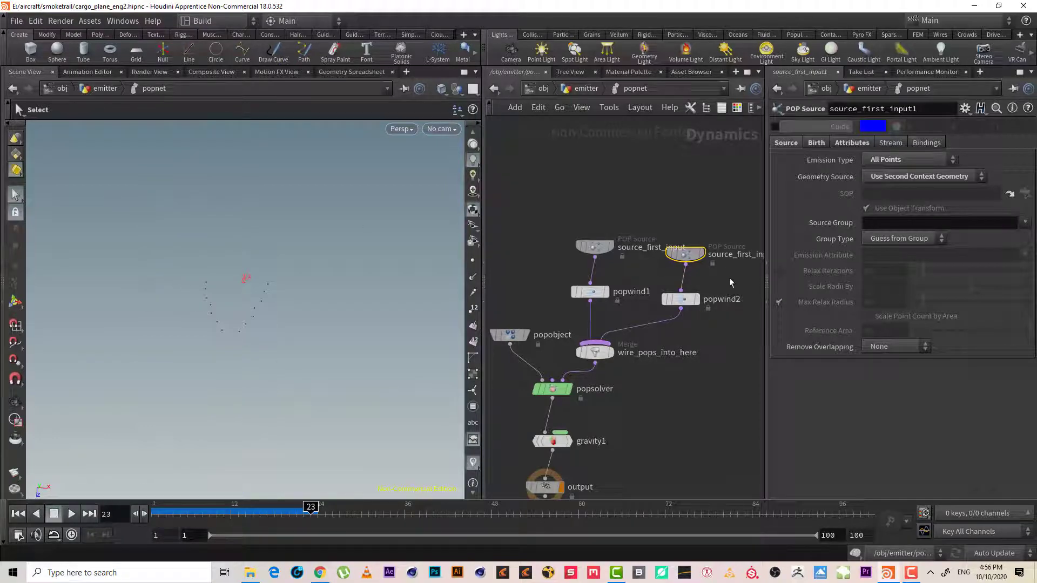
click(846, 142)
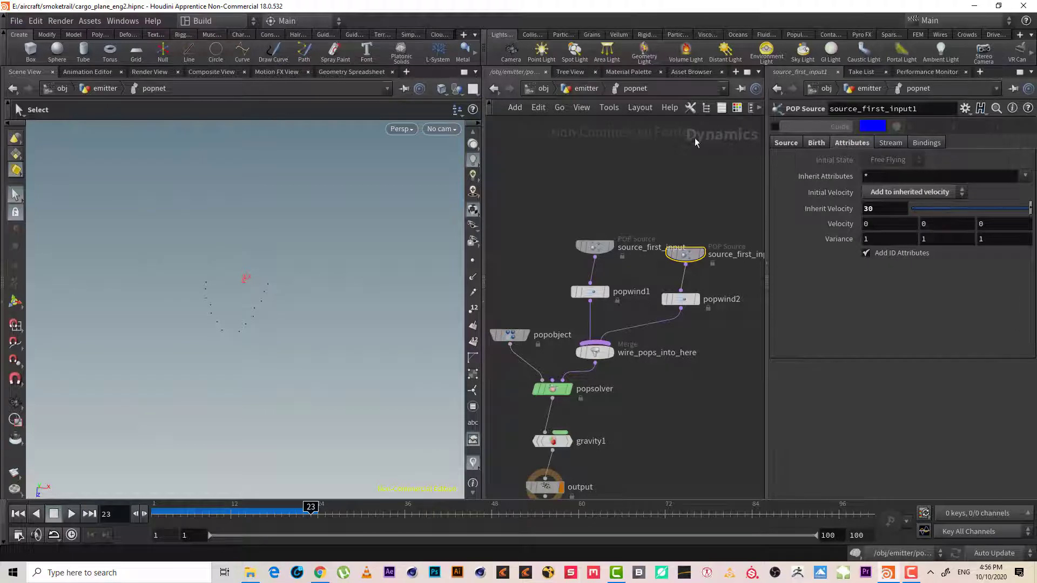
Set the second source's Life Expectancy to 1 in its birth settings
click(810, 145)
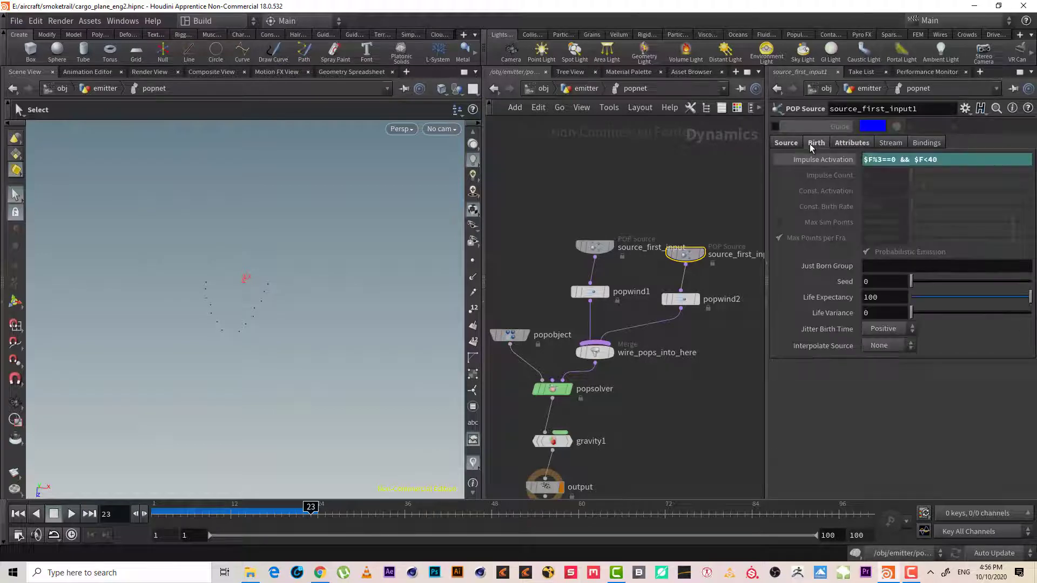
click(851, 143)
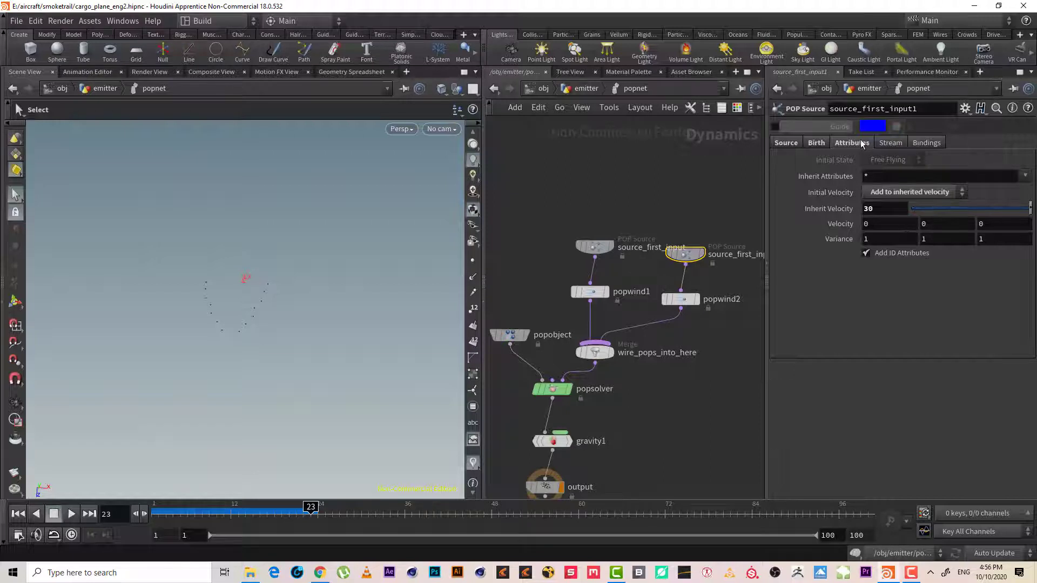
click(810, 143)
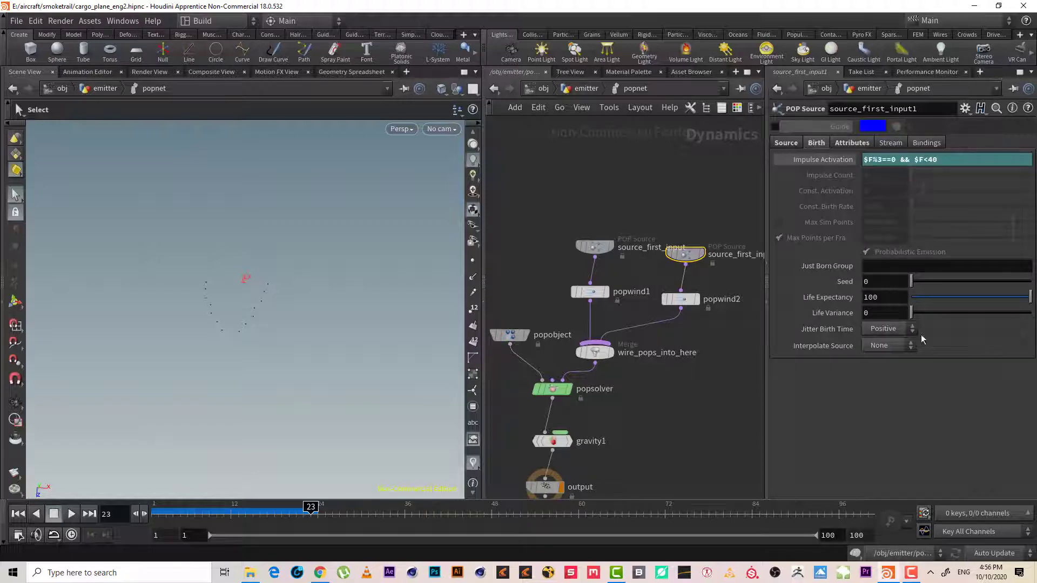
double_click(887, 298)
text(1)
key(Return)
Set the source's velocity Variance to 1.1, 1.1, 1.1 and show popwind2's parameters
click(853, 144)
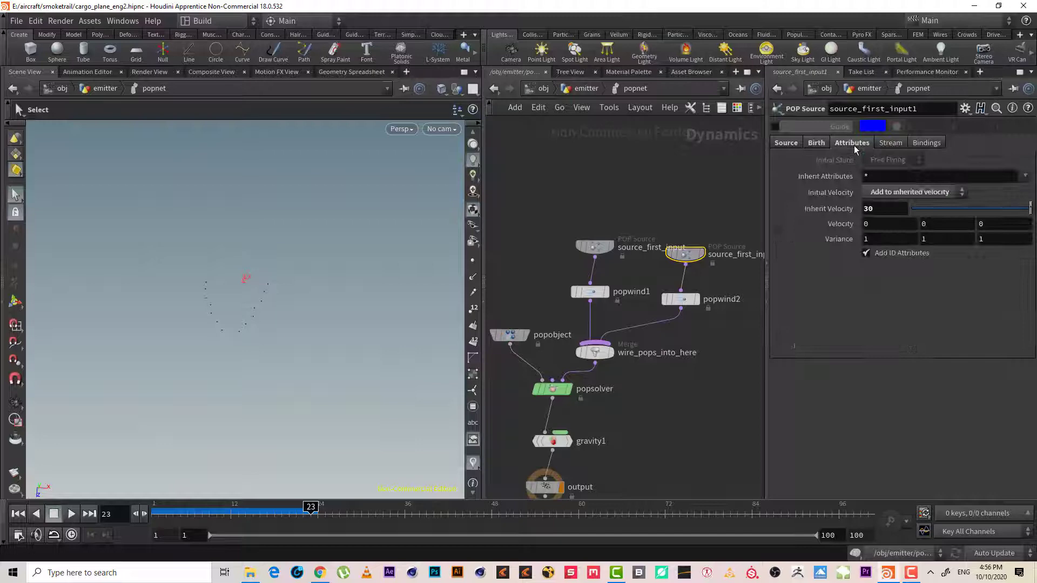
click(879, 236)
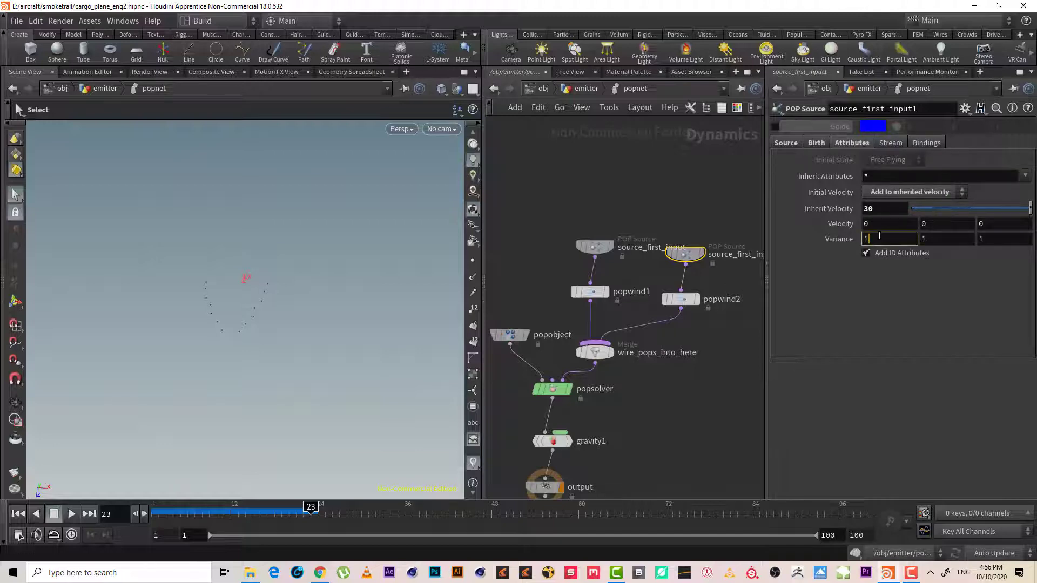
text(.1)
key(Return)
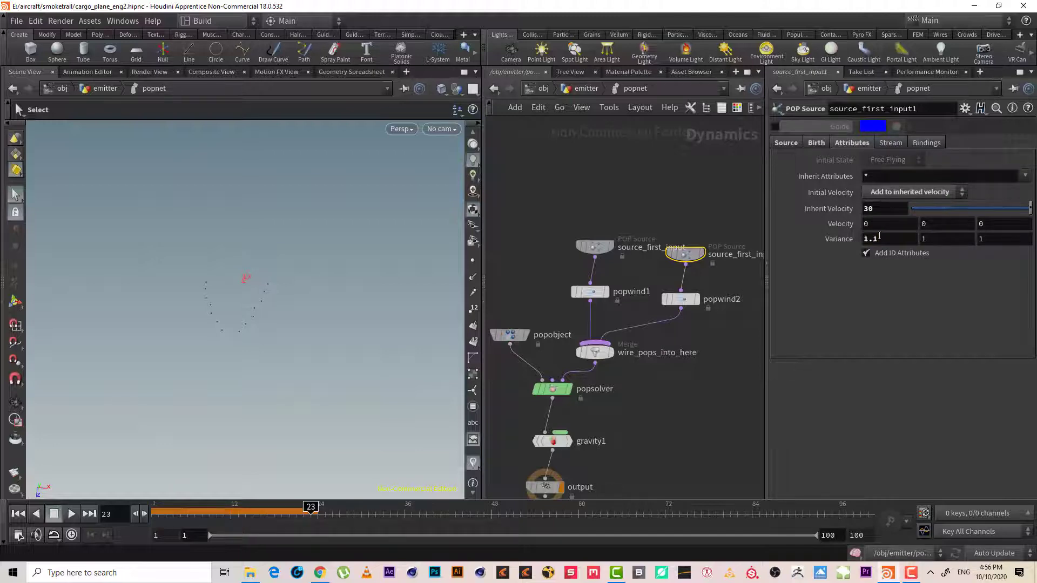
key(Tab)
text(1.1)
key(Tab)
text(1.1)
click(680, 299)
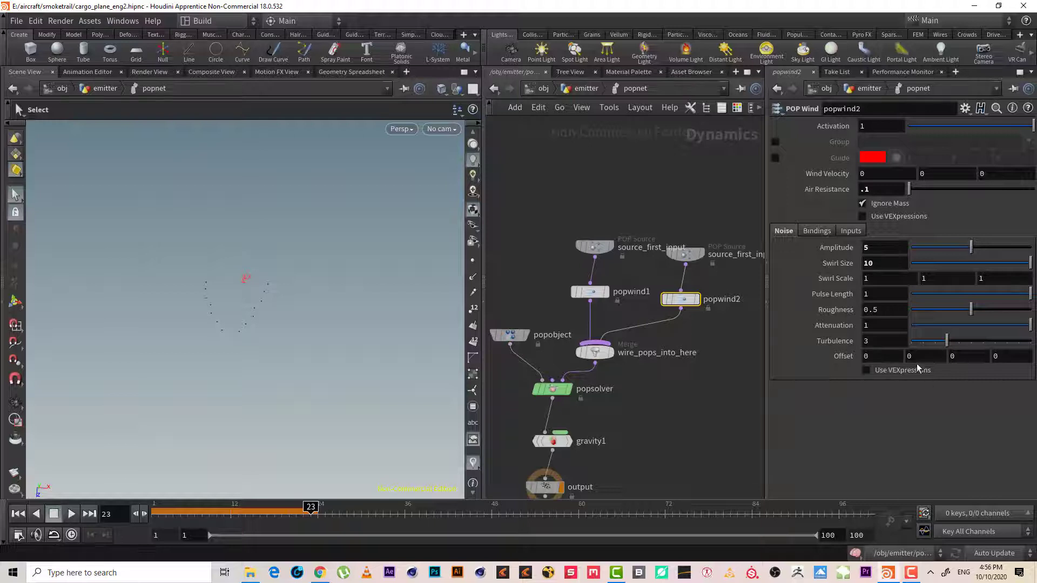
Raise popwind2's noise Amplitude to 7.78 and replay the simulation from the start
drag(970, 248, 1004, 247)
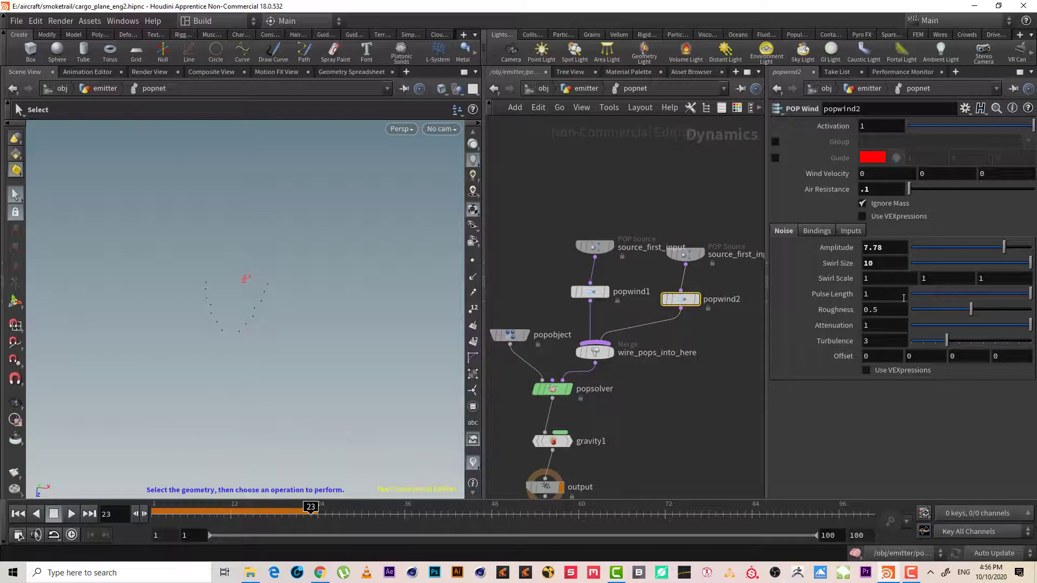
click(17, 514)
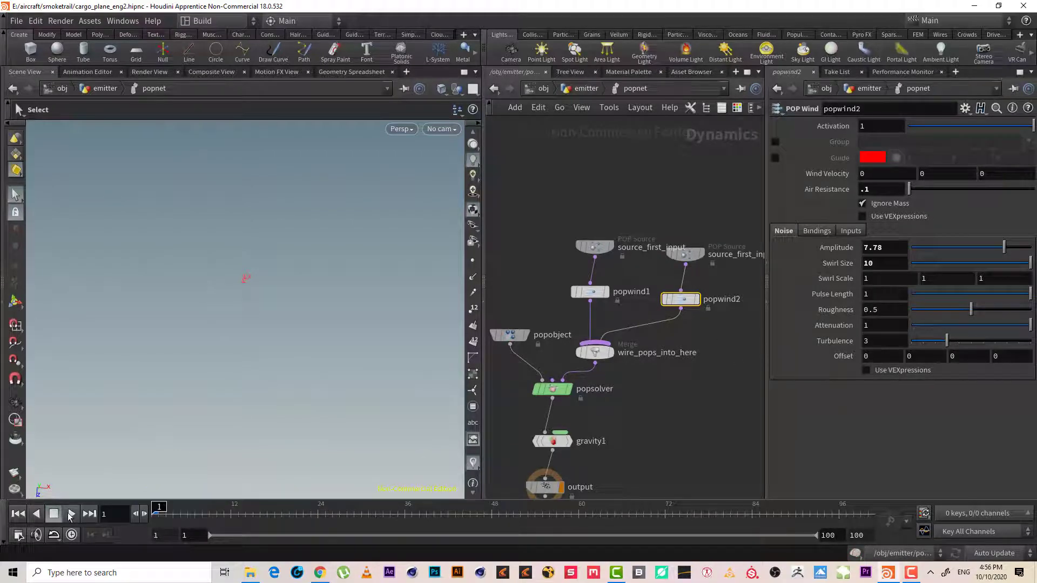
click(71, 513)
Orbit around the particle trails, then return to the /obj/emitter network
key(Escape)
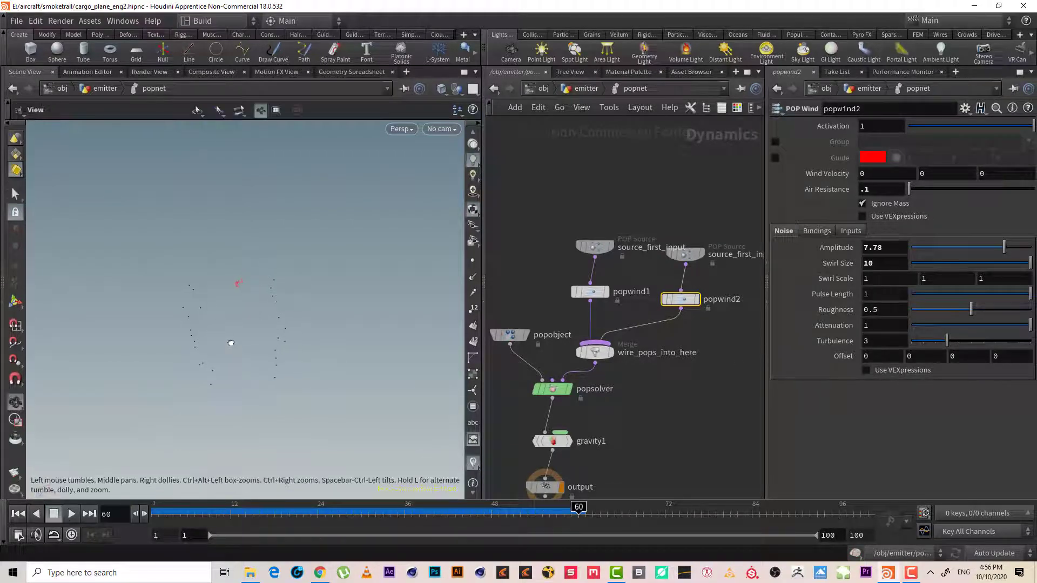
drag(231, 343, 238, 287)
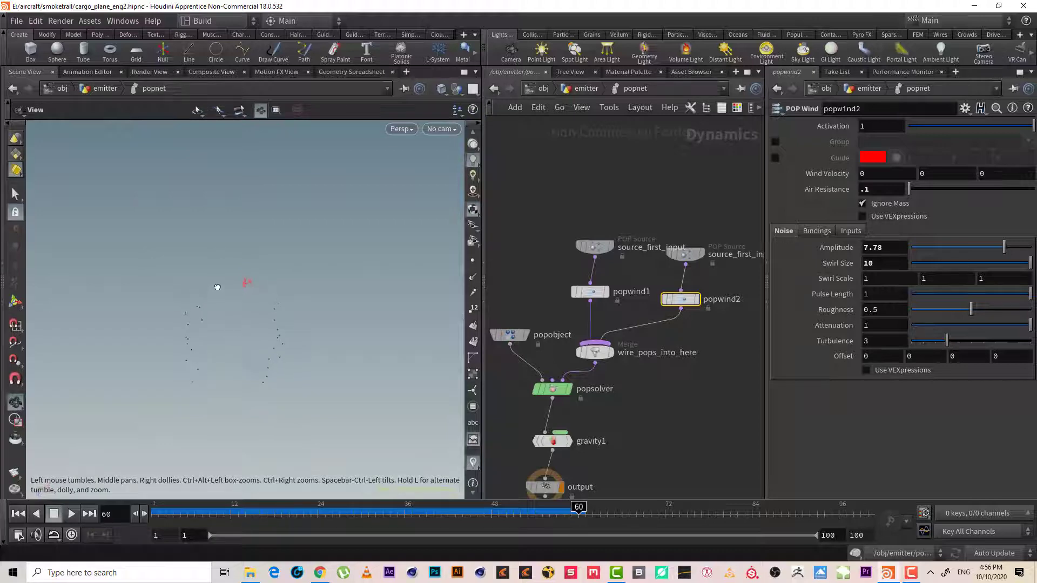
click(256, 527)
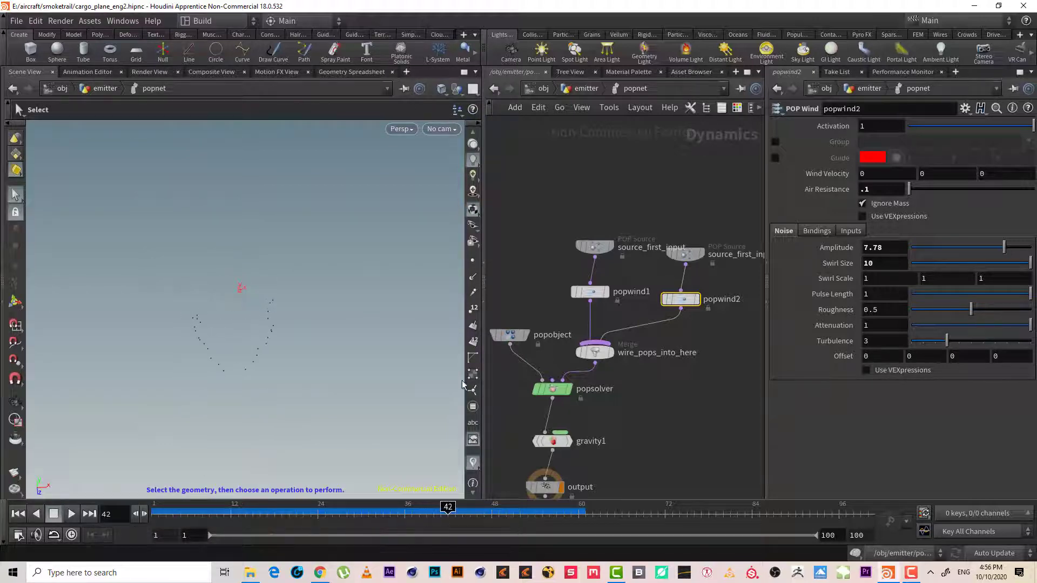
drag(229, 365, 258, 291)
click(583, 88)
mouse_move(670, 443)
middle_down()
mouse_move(648, 375)
mouse_move(658, 327)
middle_up()
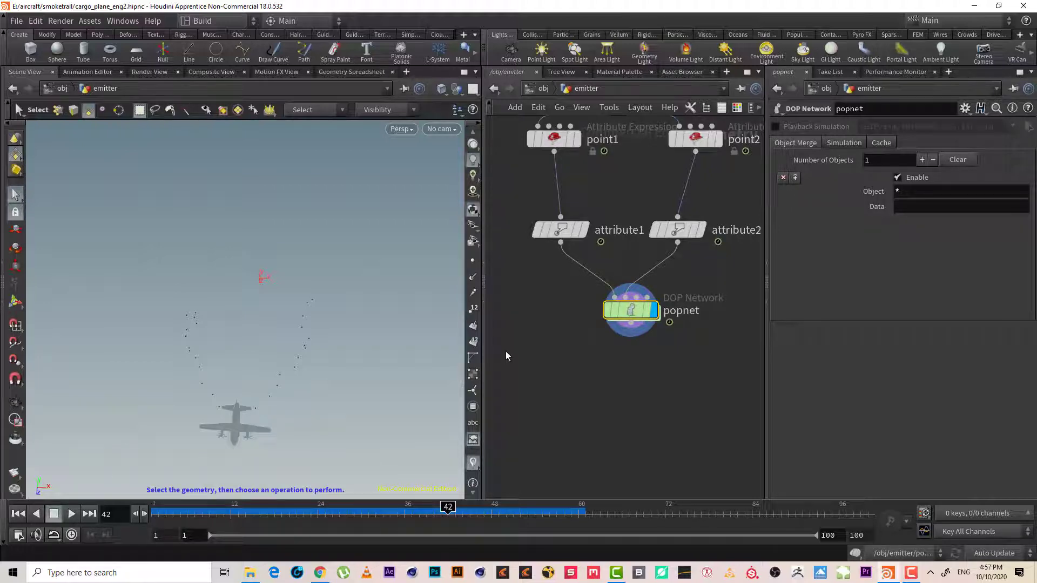
key(Escape)
drag(99, 386, 134, 296)
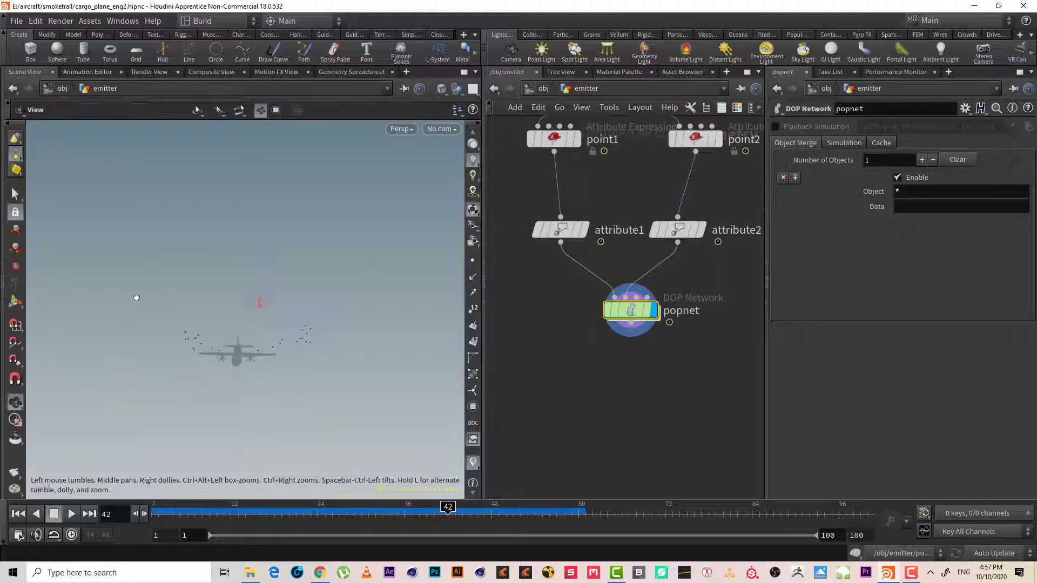
scroll(273, 340, up, 3)
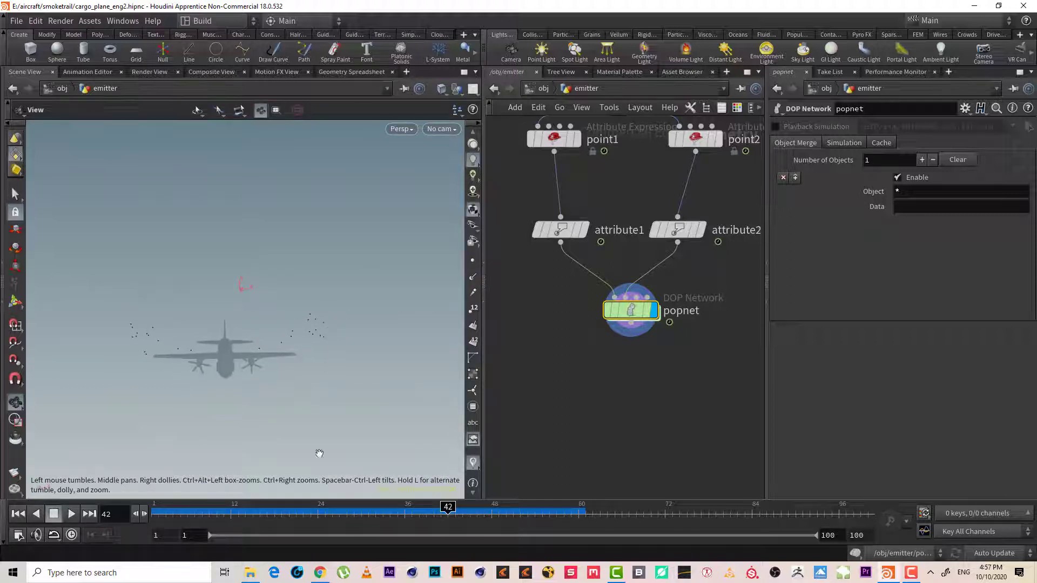
key(s)
mouse_move(252, 506)
mouse_down()
mouse_move(318, 508)
mouse_move(578, 574)
mouse_move(220, 537)
mouse_up()
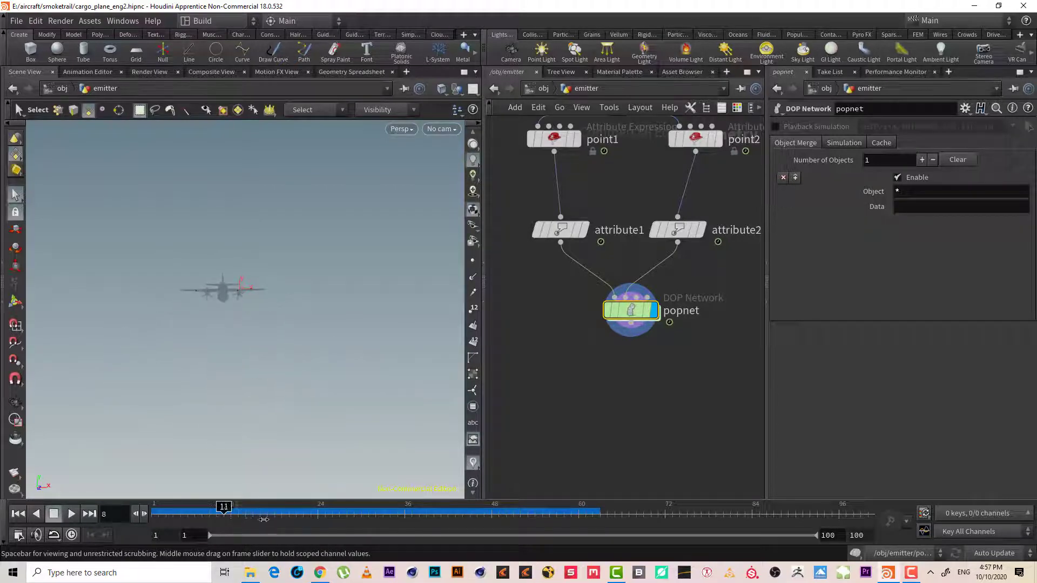
click(358, 510)
drag(358, 509, 516, 515)
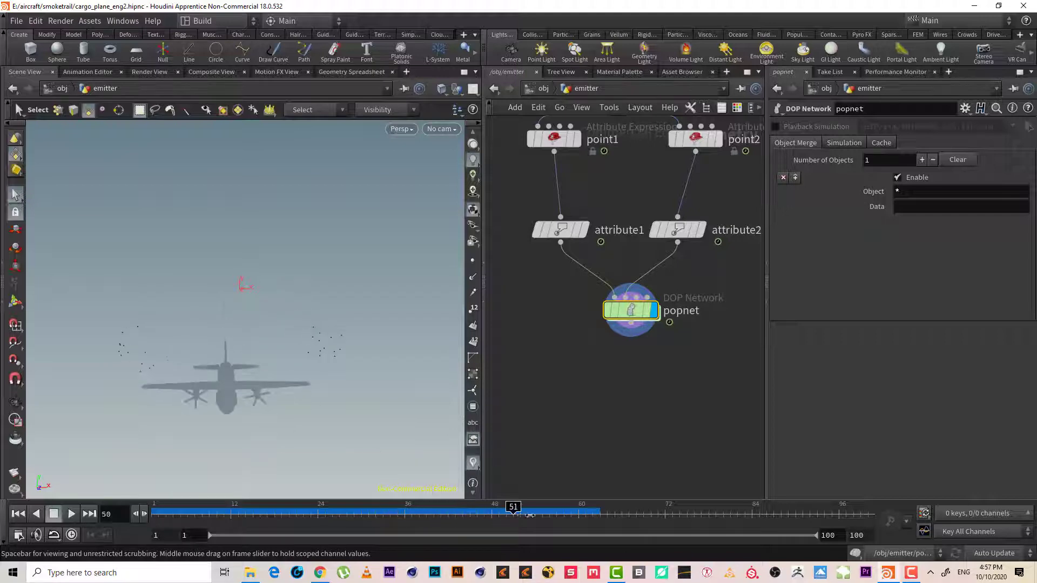
drag(517, 515, 435, 515)
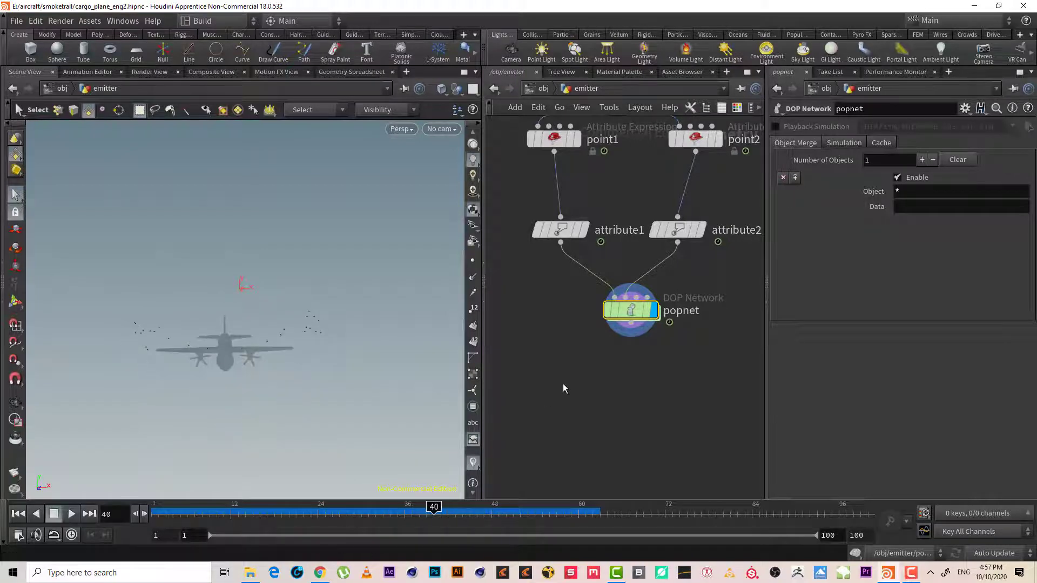
middle_drag(656, 375, 629, 362)
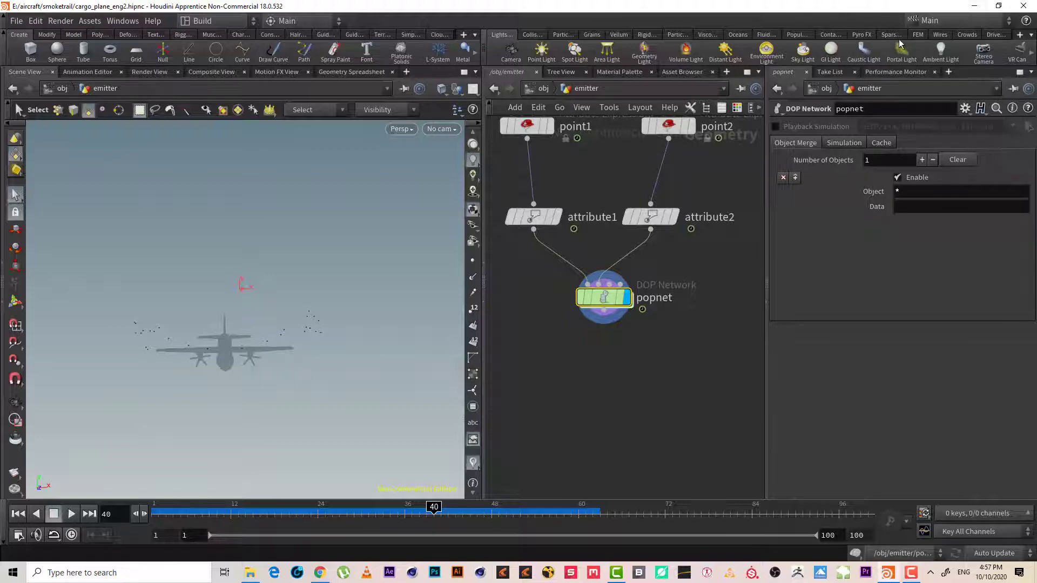
Add a Null node wired from popnet's output, placed below it
click(862, 34)
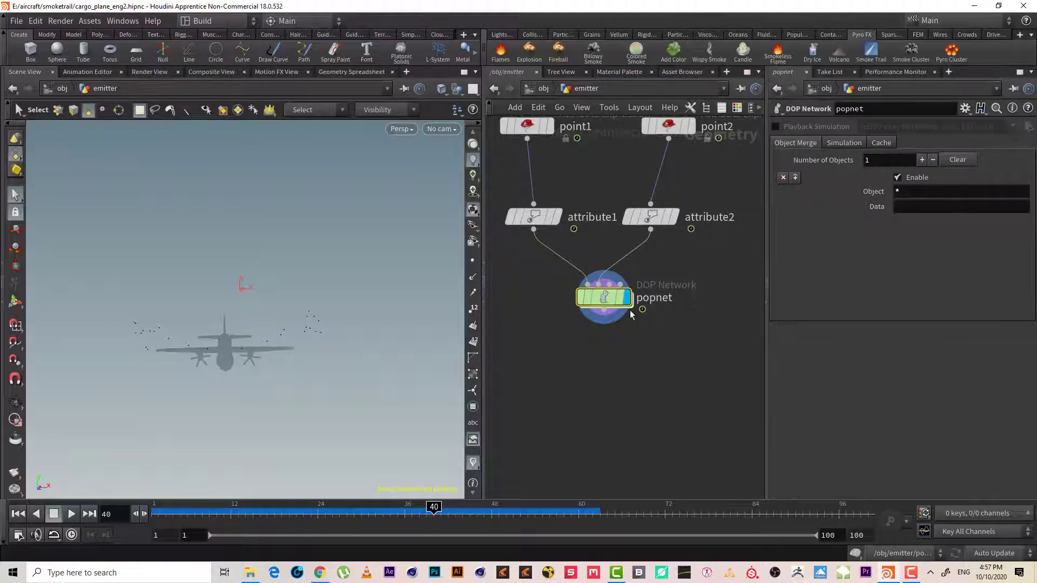
click(604, 309)
key(Tab)
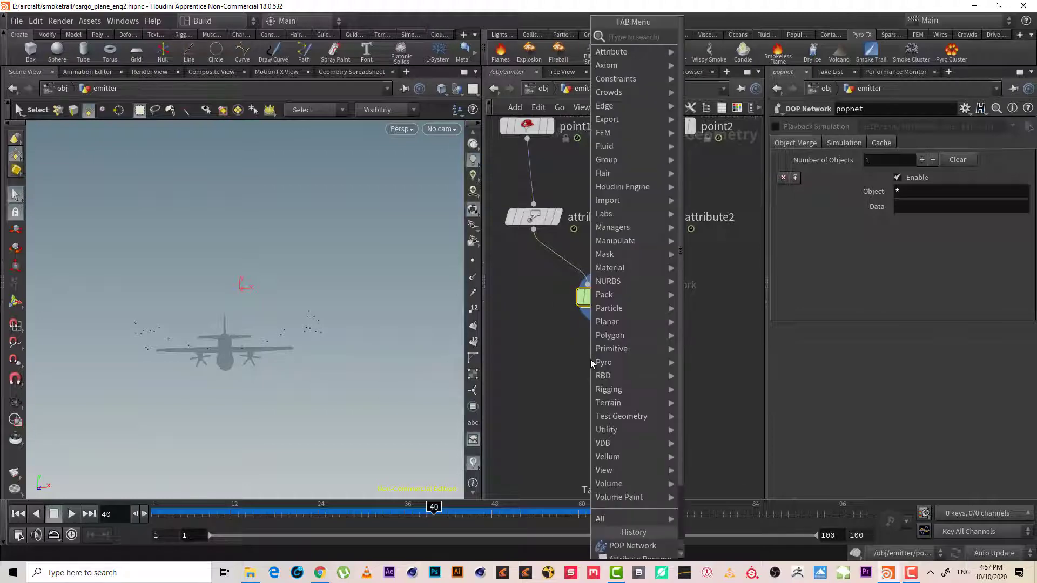
key(Escape)
click(591, 358)
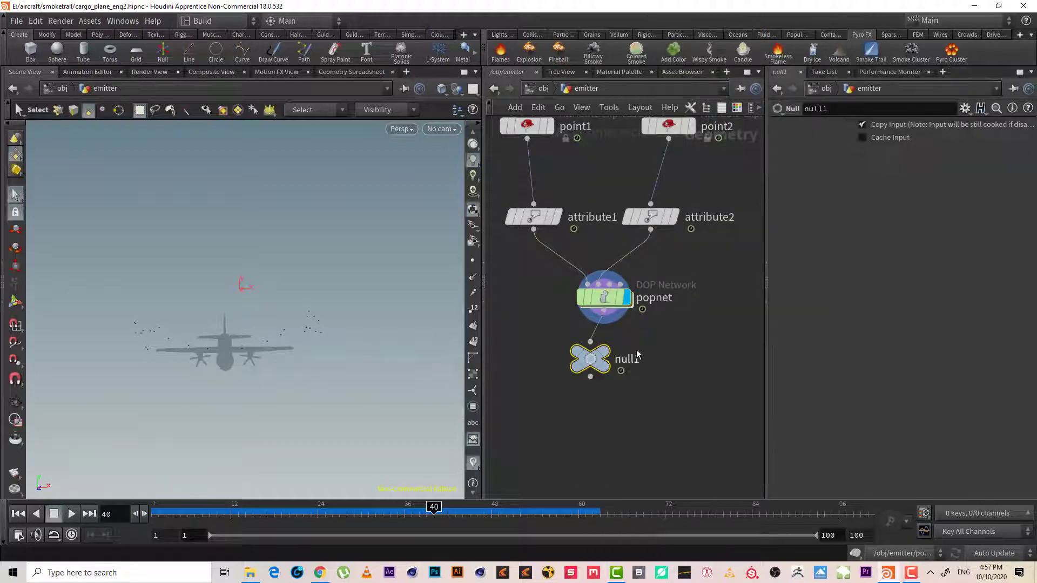
Rename the null OUT_EMITTER, tidy the layout and save cargo_plane_eng2.hipnc
double_click(629, 358)
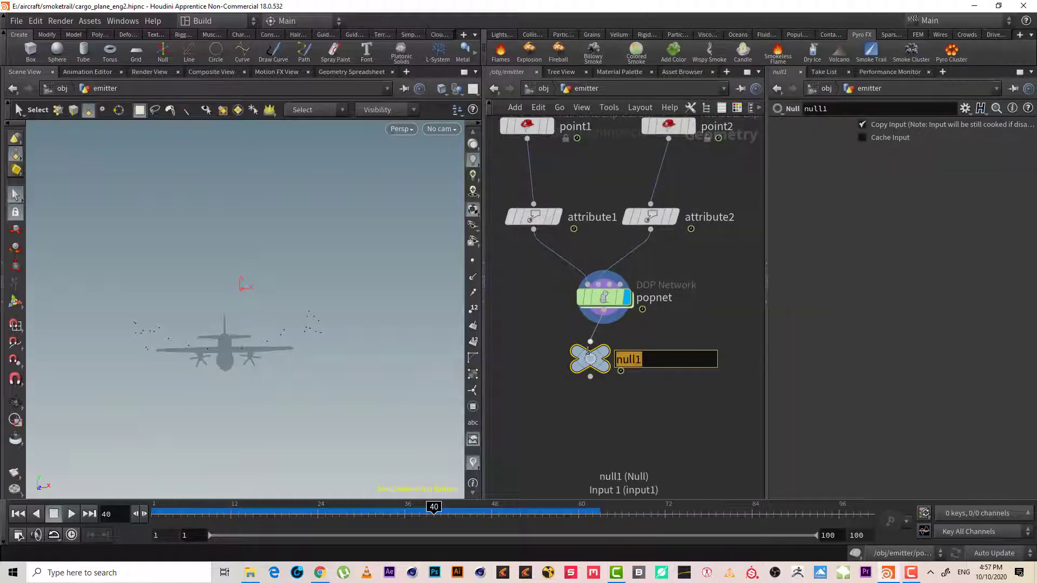
text(OUT_E)
text(MITTER)
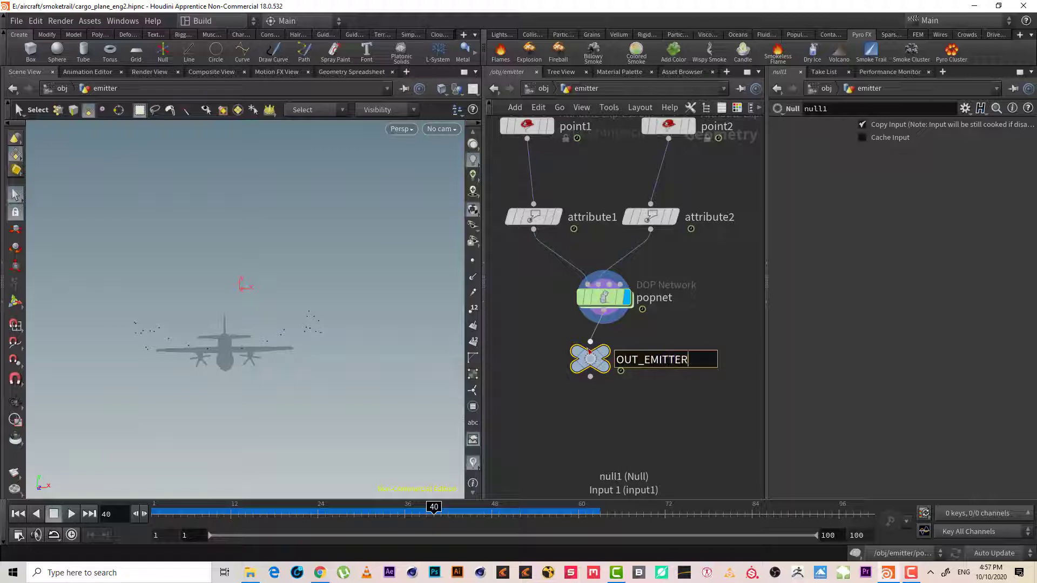
key(Return)
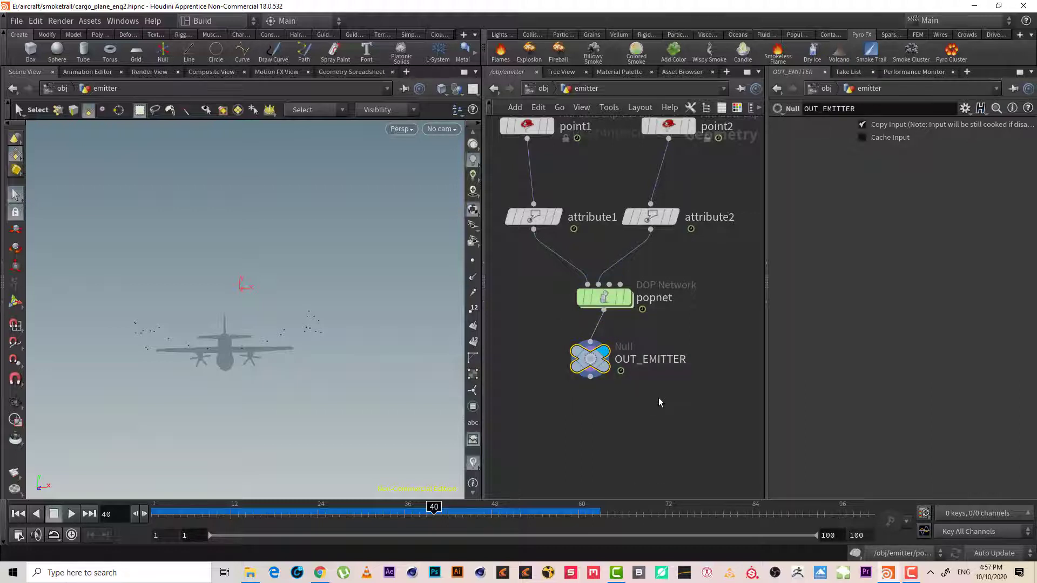
key(l)
key(ctrl+s)
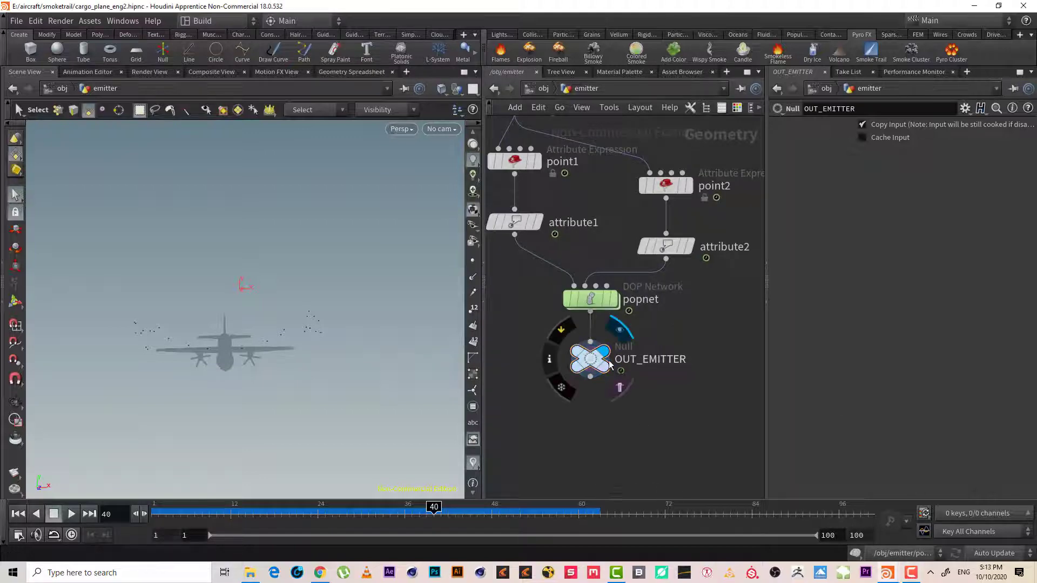
Drag OUT_EMITTER well below popnet, leaving a long open wire between them
drag(590, 361, 592, 457)
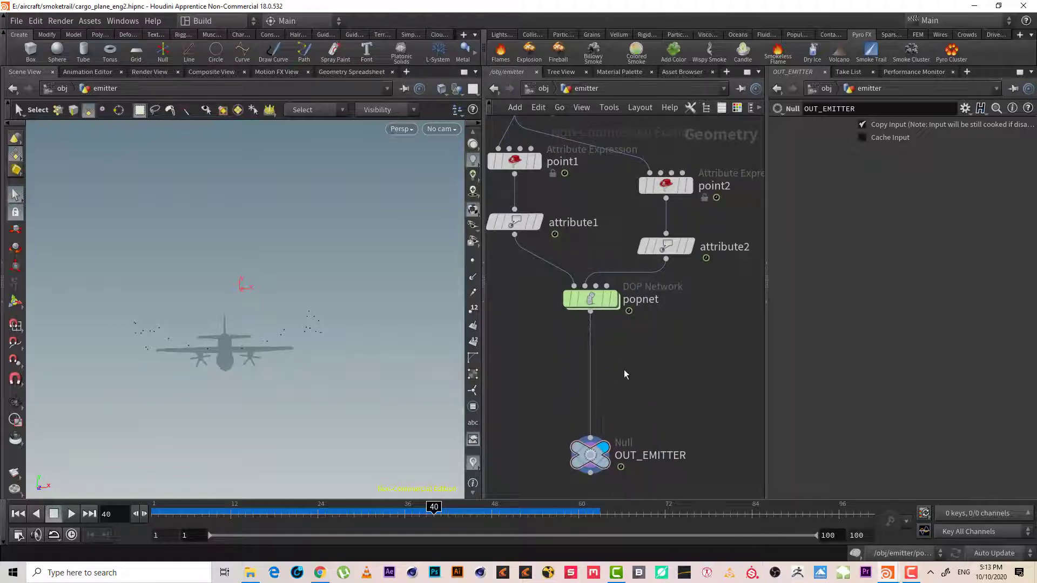
middle_drag(624, 369, 668, 371)
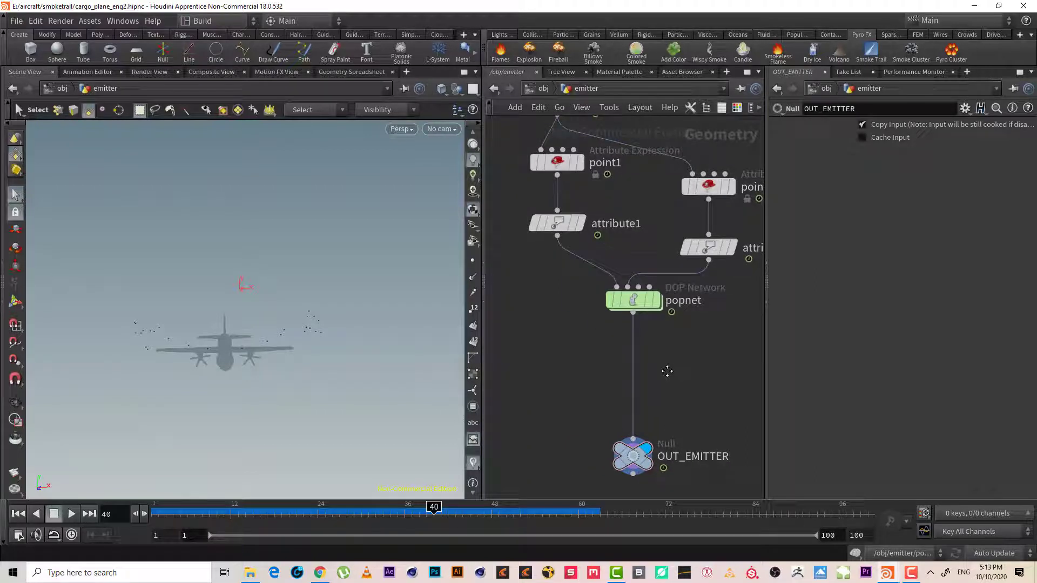
key(Escape)
mouse_move(219, 290)
mouse_down()
mouse_move(277, 266)
mouse_move(270, 328)
mouse_up()
key(s)
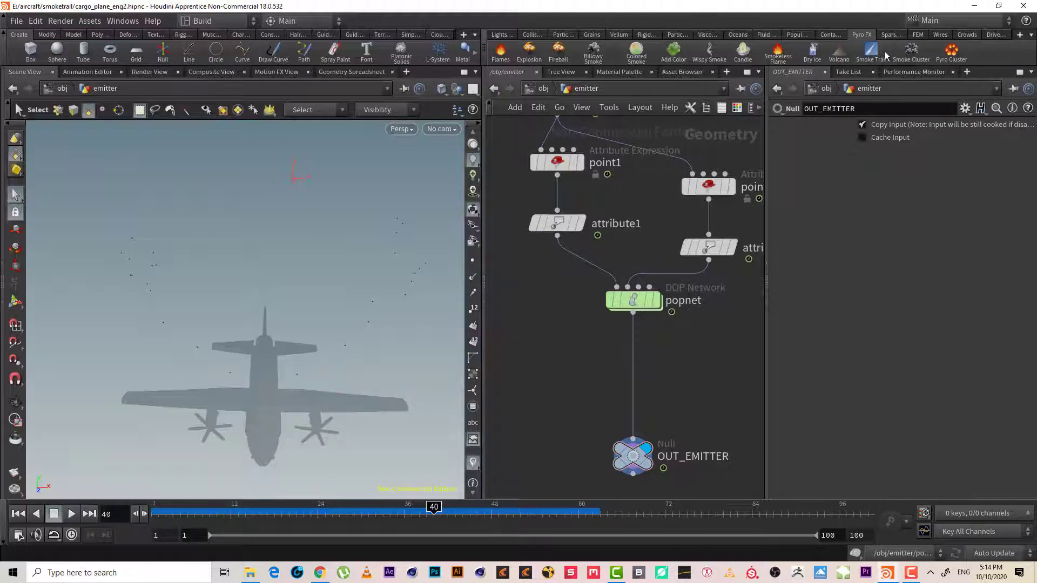
middle_drag(587, 342, 600, 318)
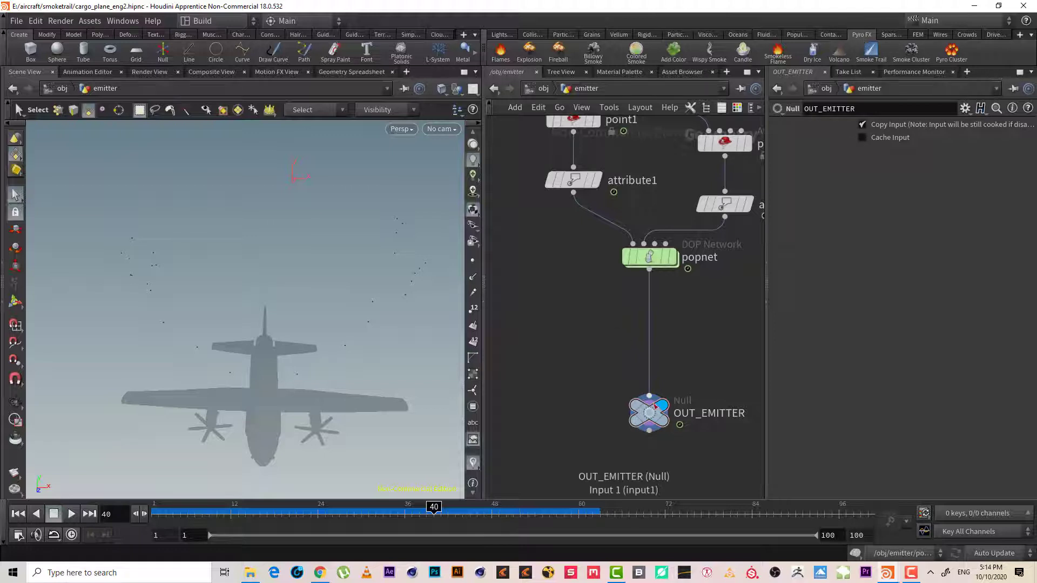
drag(648, 413, 649, 437)
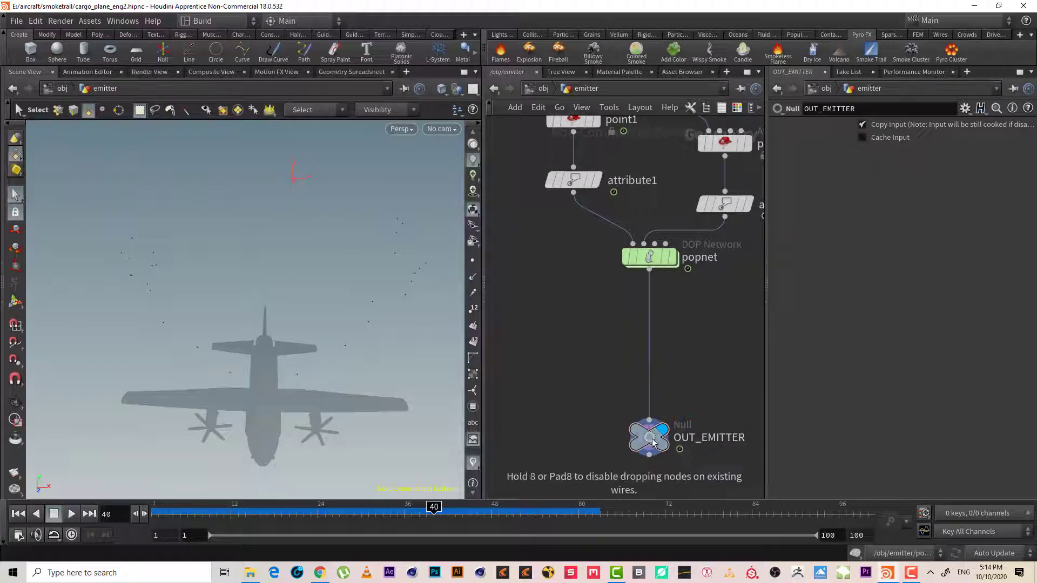
Add a Sphere node to the left of the popnet wire
middle_drag(562, 328, 601, 363)
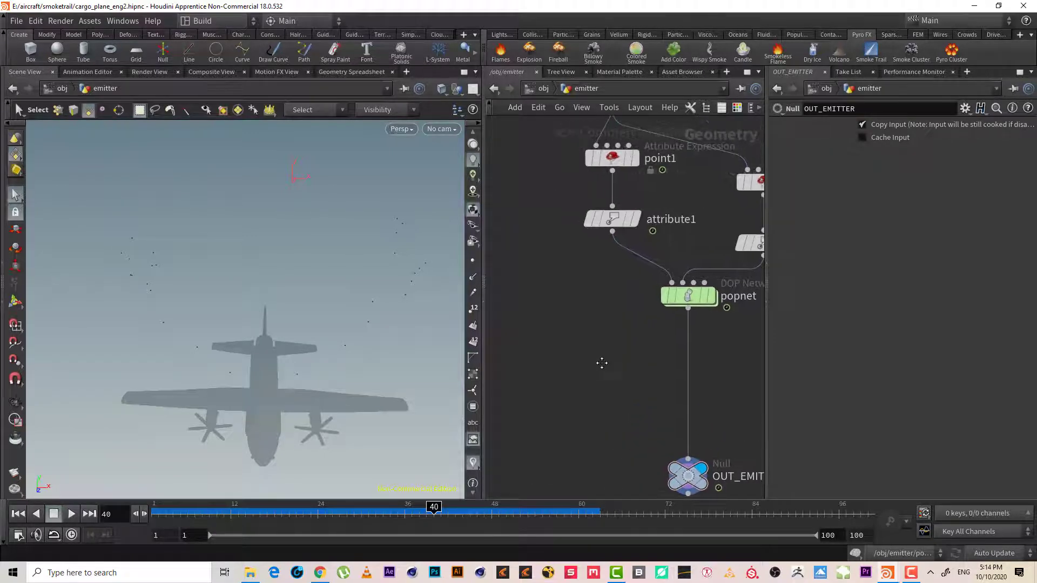
key(Tab)
text(s)
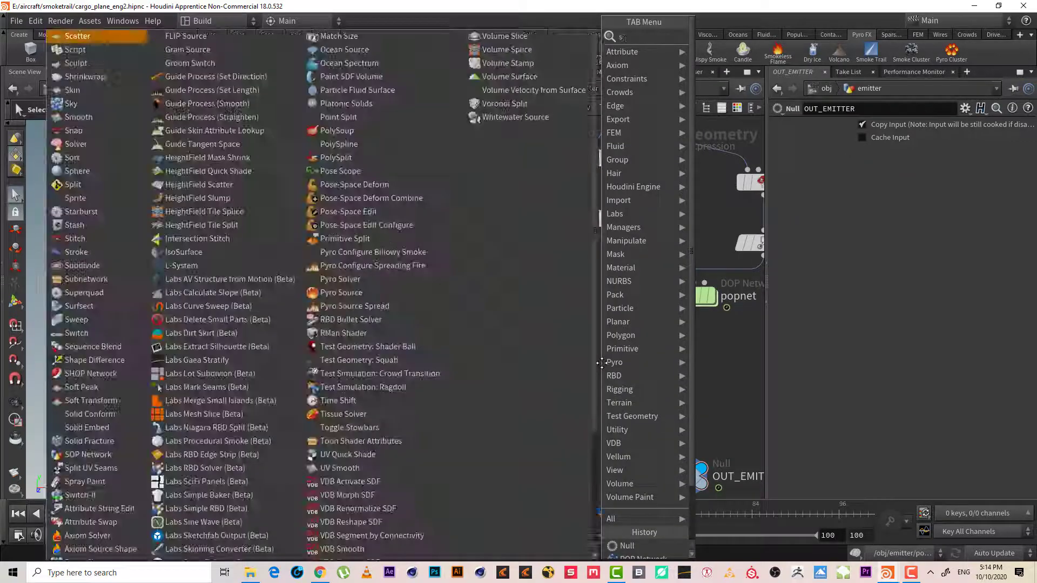
text(ph)
key(Return)
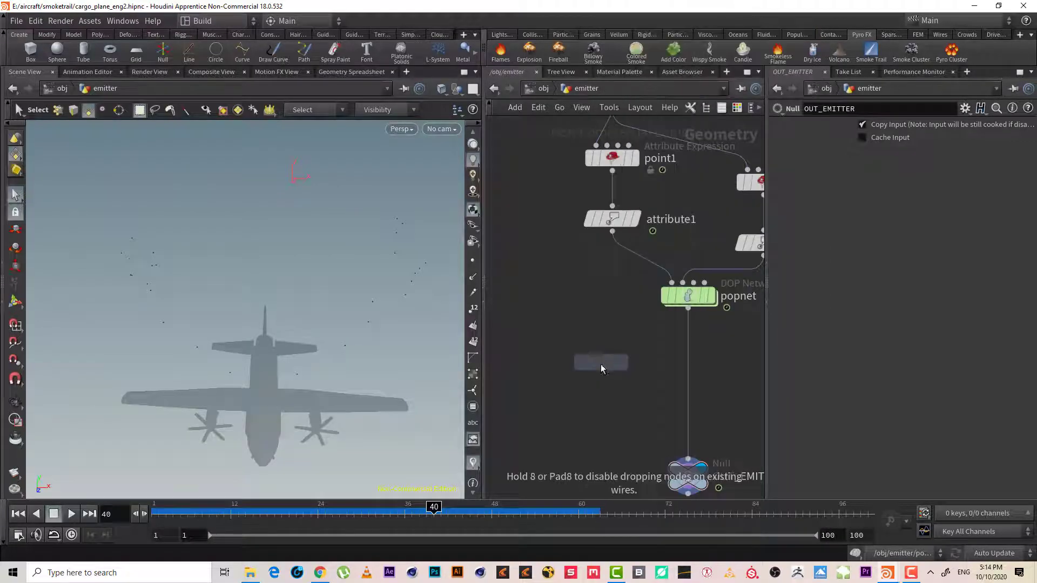
click(591, 331)
Insert Copy to Points between popnet and OUT_EMITTER, feed sphere1 in, and display it
key(Tab)
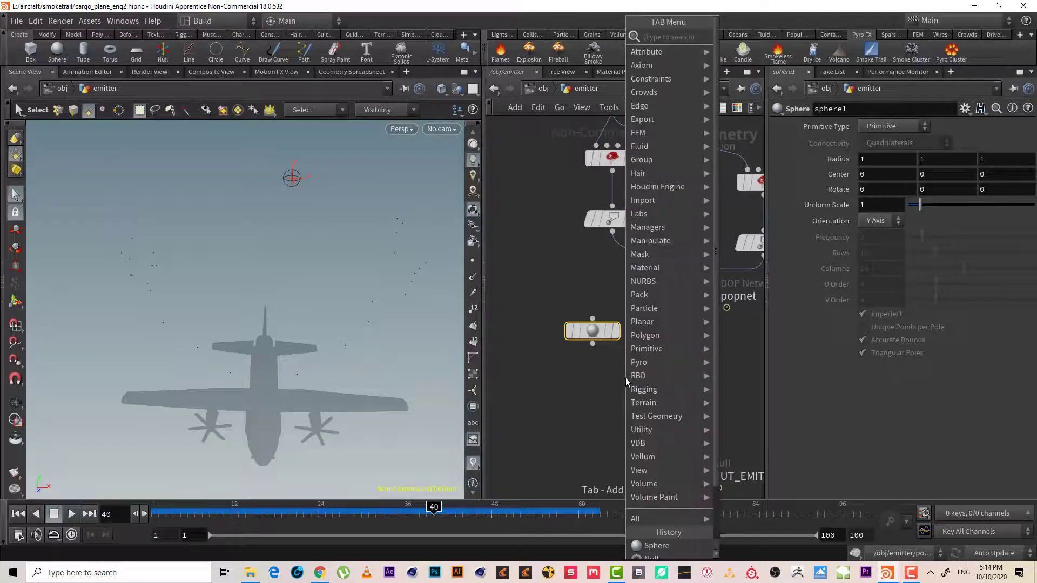
text(copy to po)
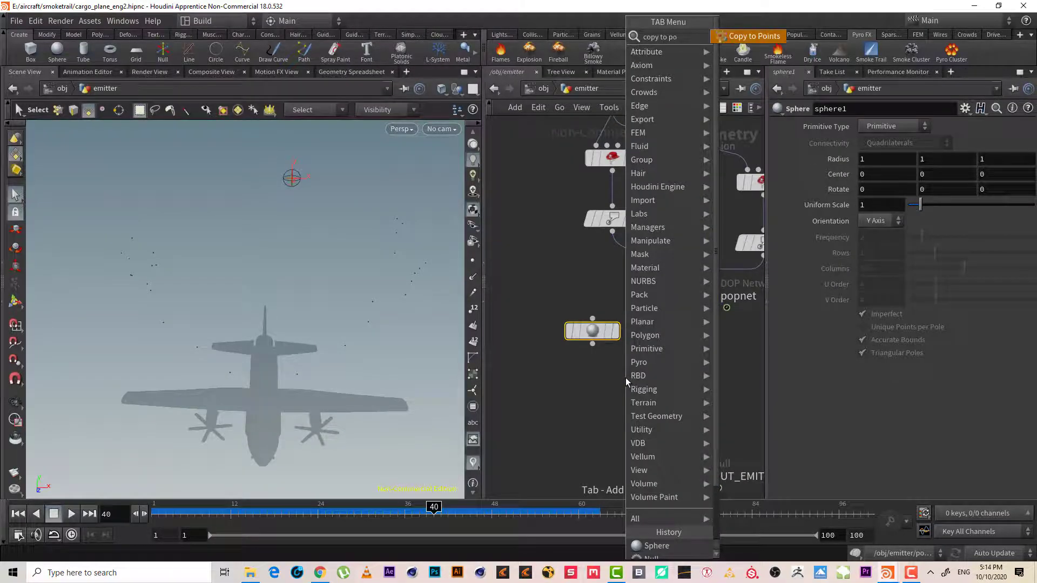
key(Return)
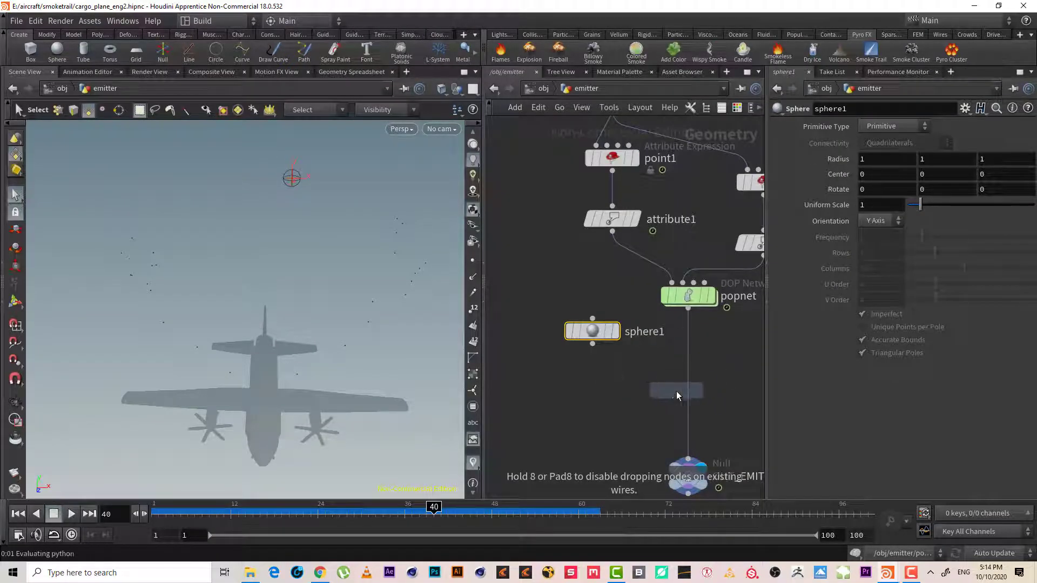
click(683, 394)
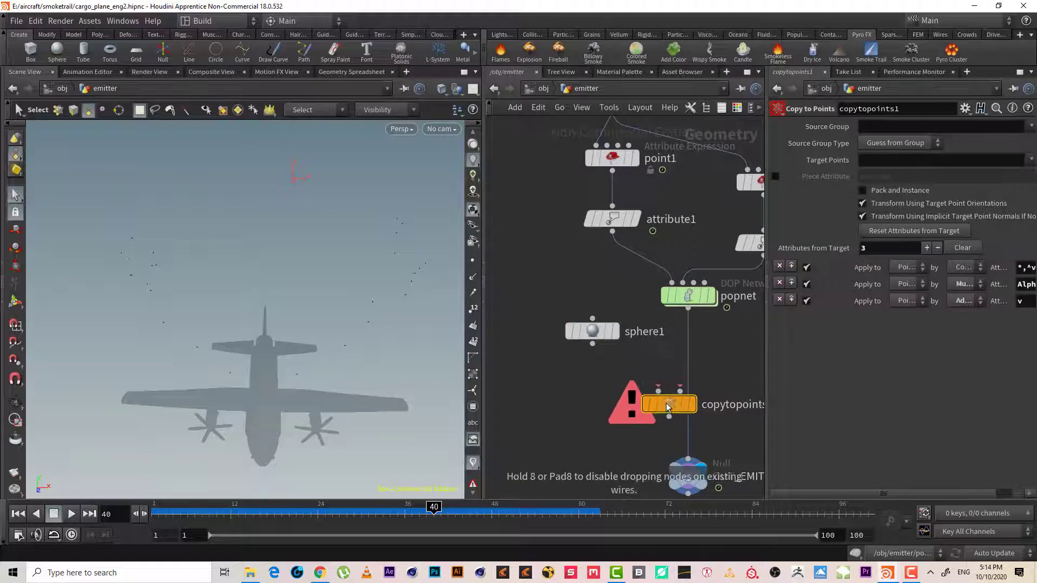
click(681, 402)
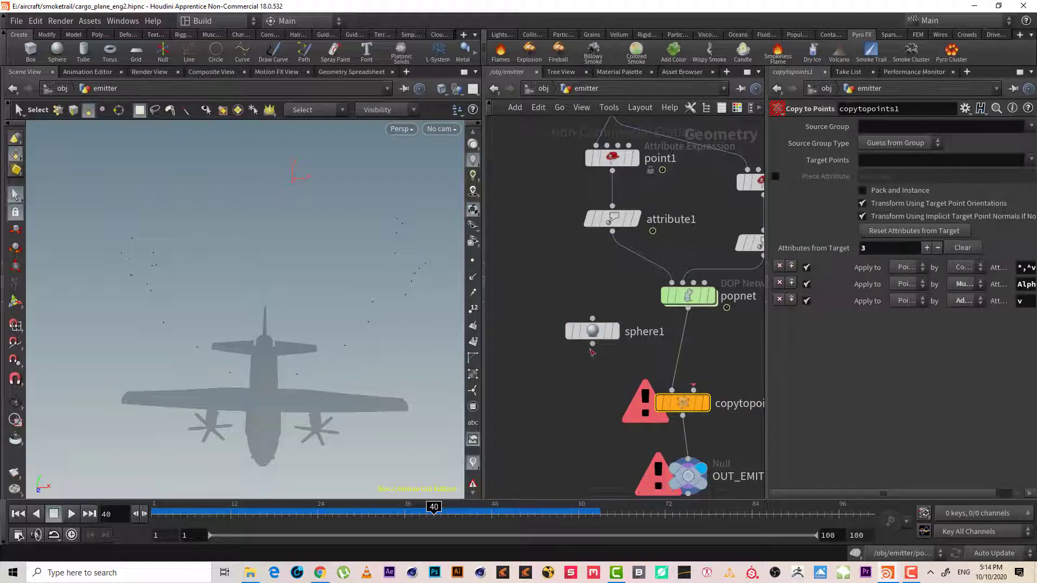
drag(592, 347, 672, 390)
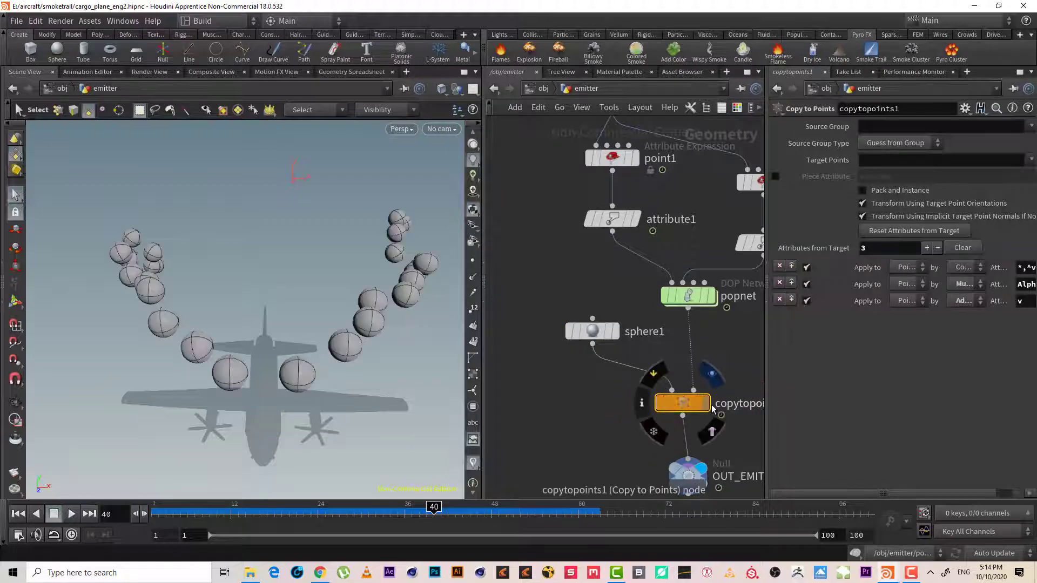
click(711, 374)
drag(227, 324, 302, 280)
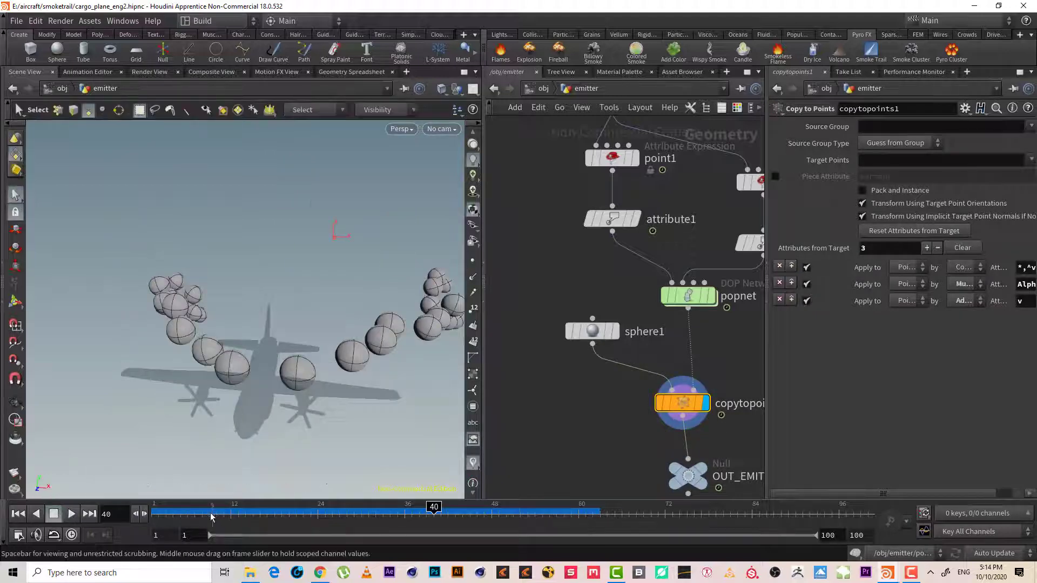
Scrub to frame 36 and try sphere1 uniform scale 0.21, then undo it
drag(211, 517, 405, 510)
drag(583, 380, 598, 300)
drag(680, 404, 681, 415)
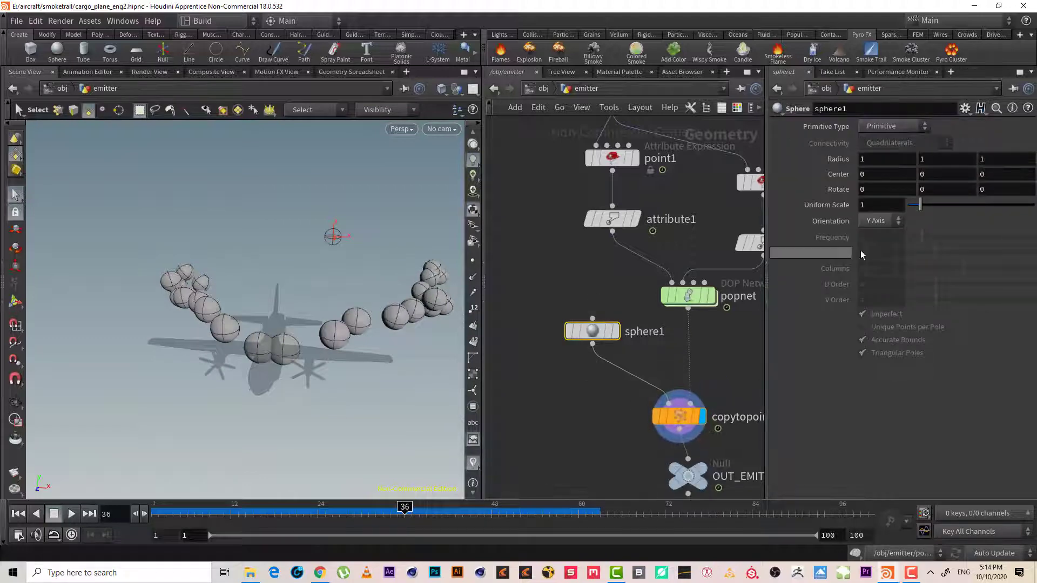
scroll(325, 309, up, 3)
scroll(325, 310, up, 2)
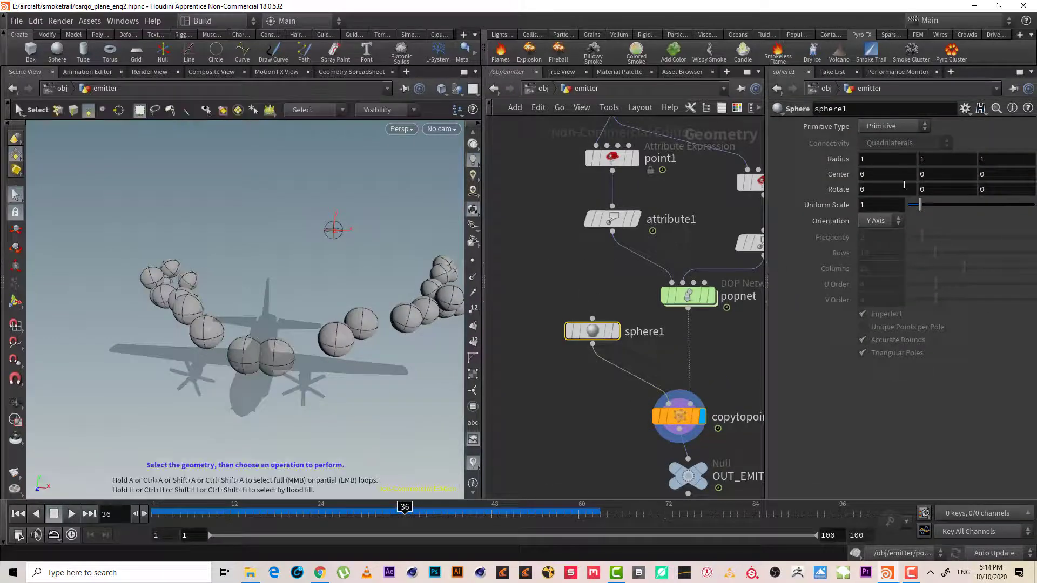
drag(920, 205, 911, 206)
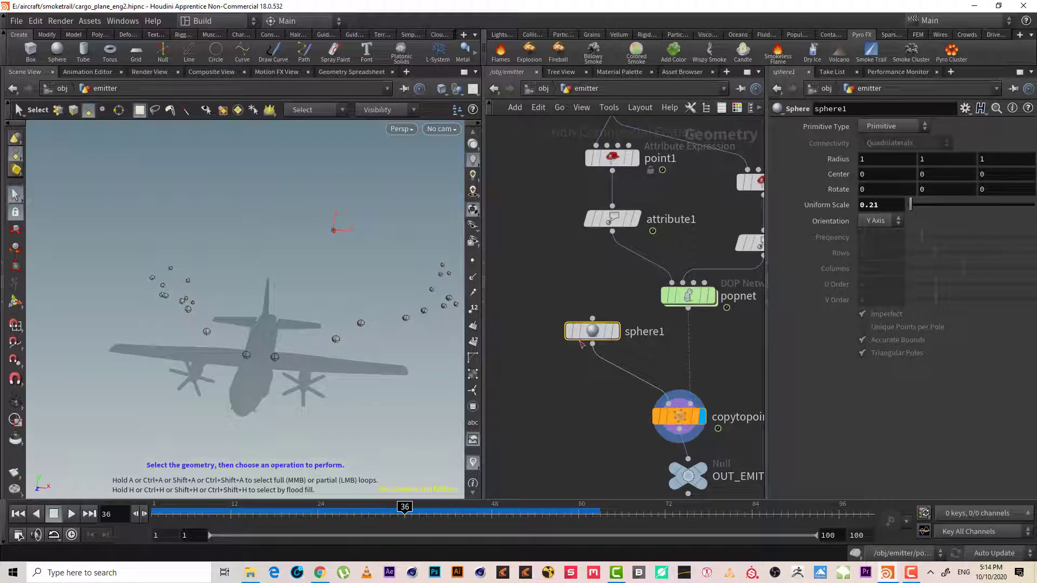
key(ctrl+z)
Move copytopoints1 and OUT_EMITTER together lower and left under popnet
drag(714, 359, 643, 493)
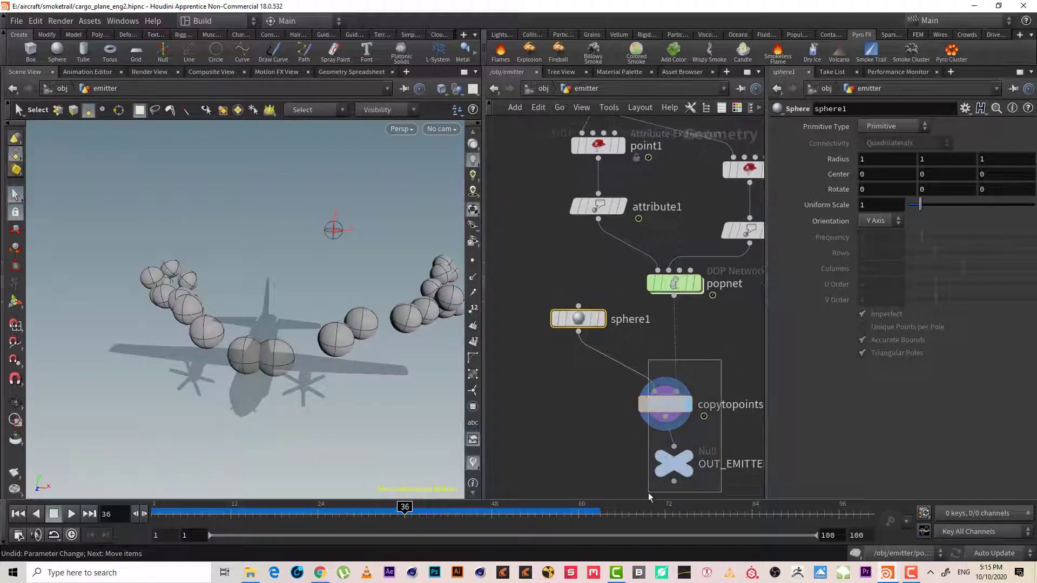
mouse_move(677, 411)
mouse_down()
mouse_move(660, 419)
mouse_move(667, 429)
mouse_up()
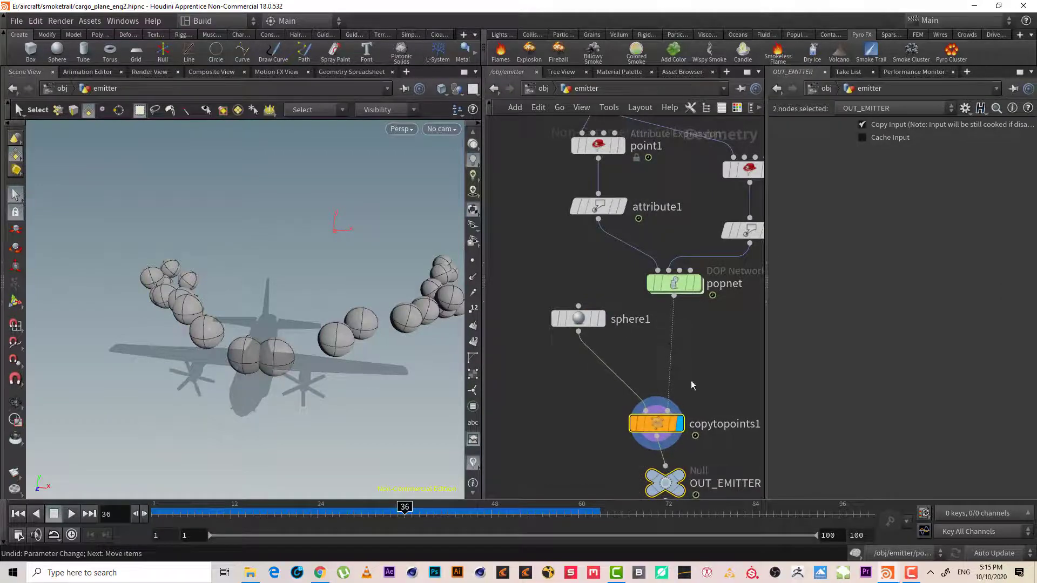
click(704, 354)
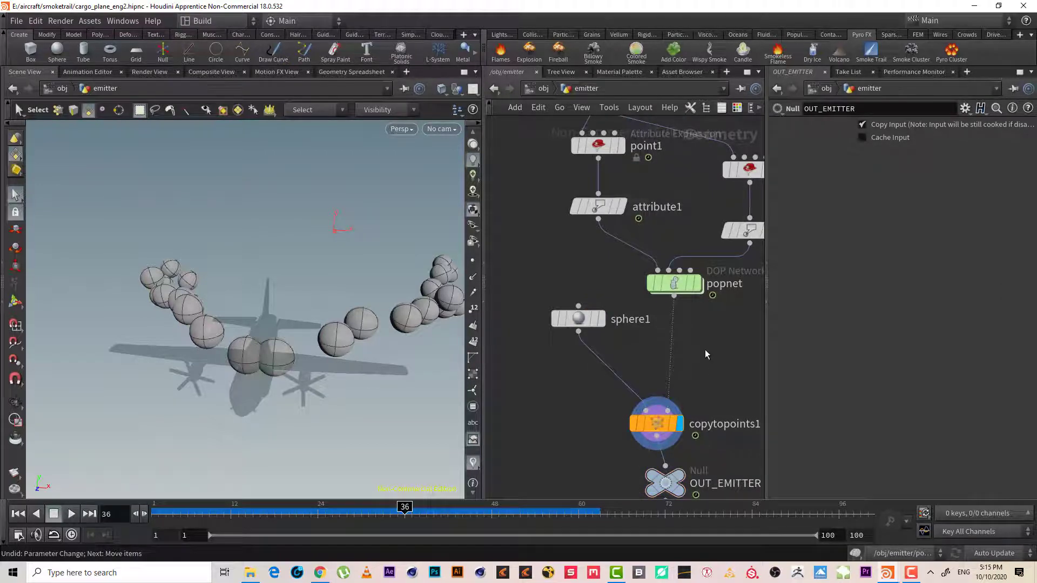
Drop an Attribute Randomize node, found via 'at r', onto the popnet–copytopoints1 wire
key(Tab)
text(at)
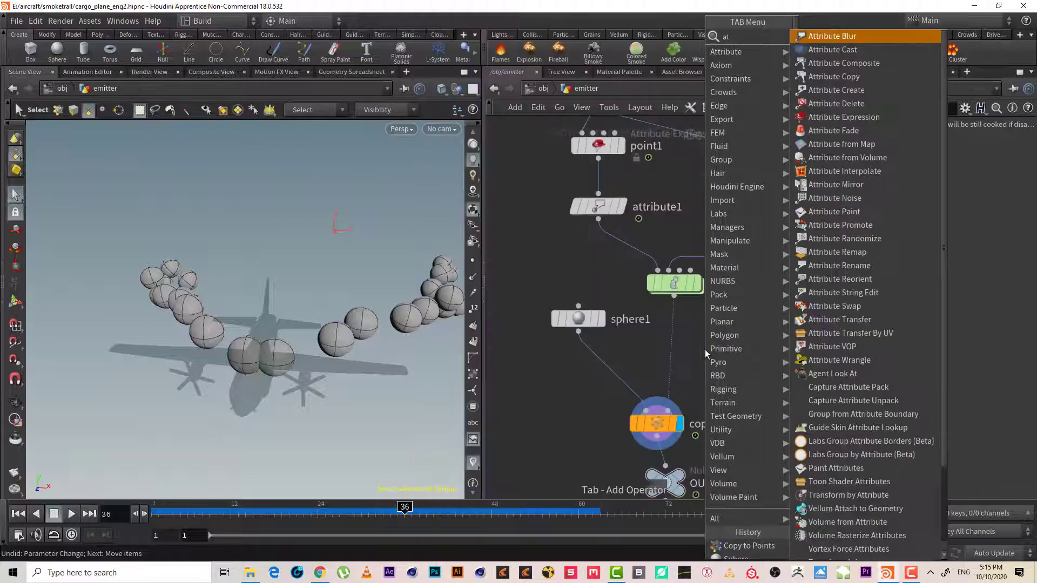
text( r)
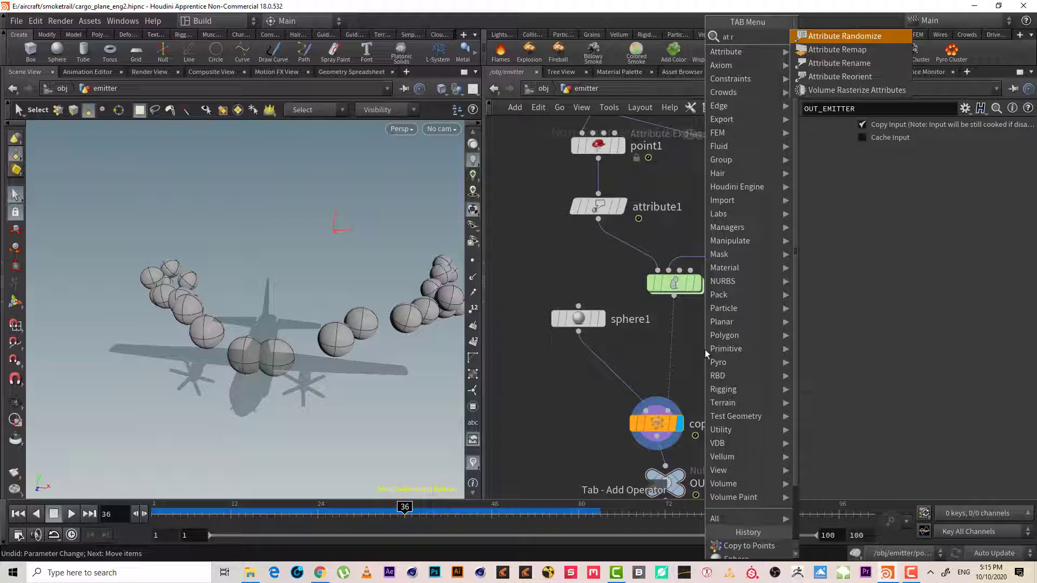
key(Down)
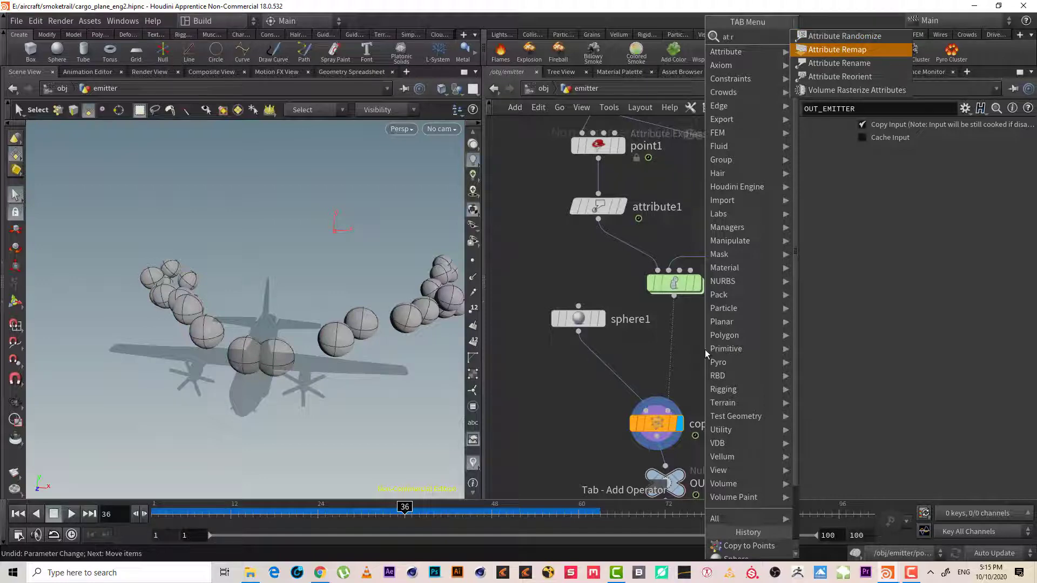
key(Return)
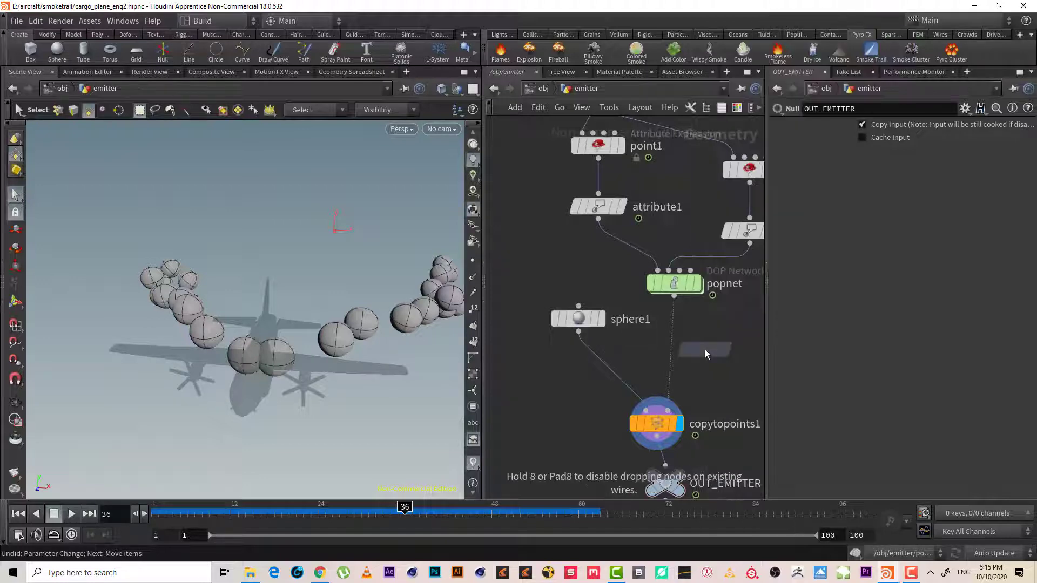
click(674, 338)
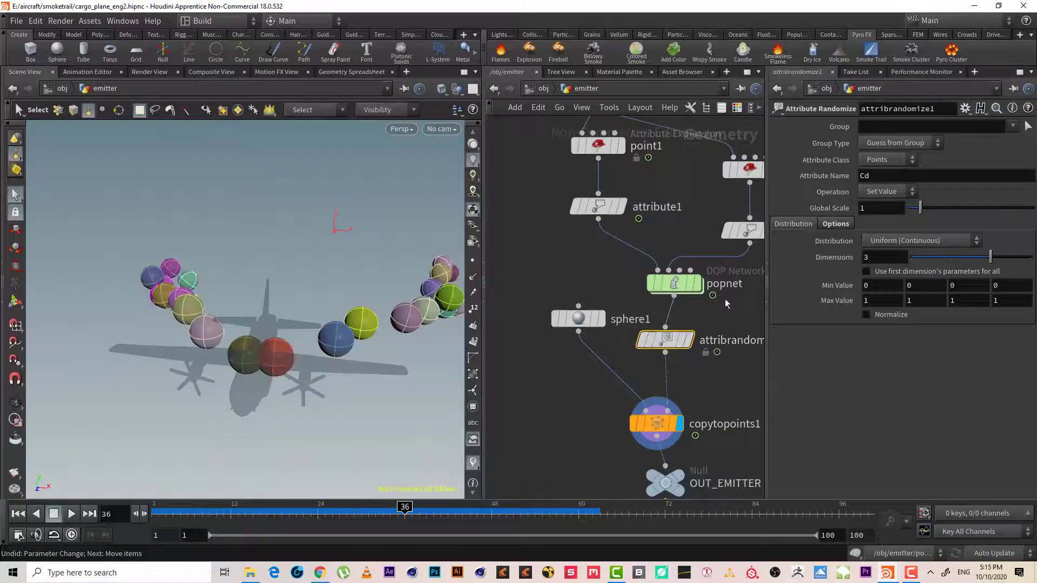
Change the randomized attribute from Cd to pscale with Dimensions set to 1
double_click(877, 182)
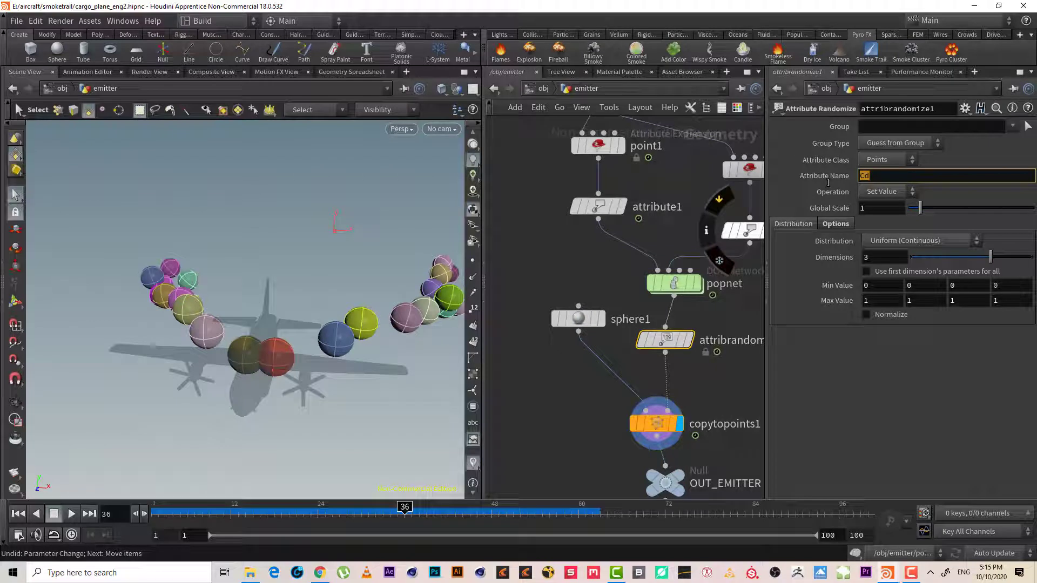
text(psc)
text(ale)
key(Return)
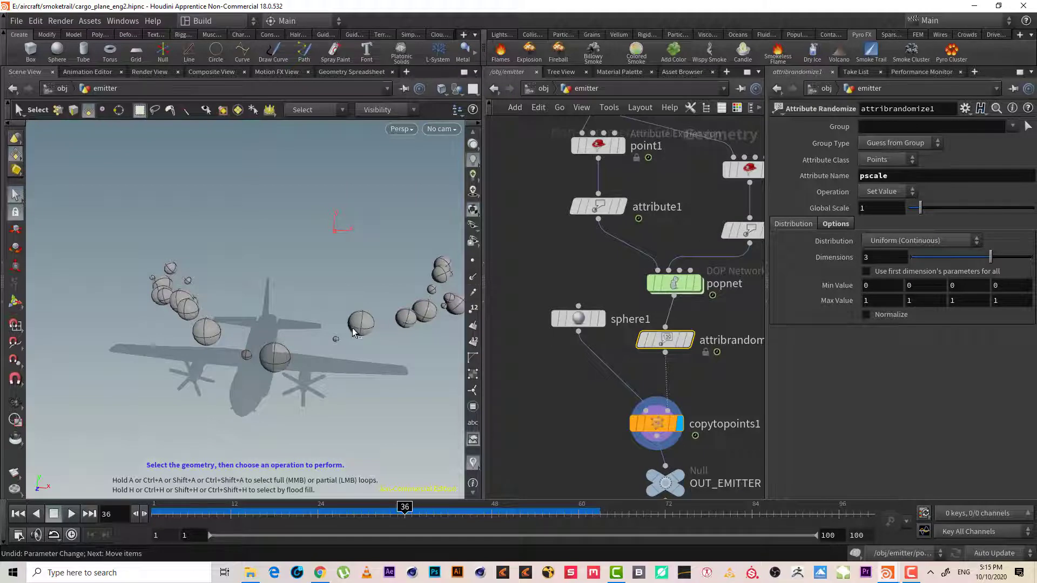
alt+drag(352, 329, 425, 239)
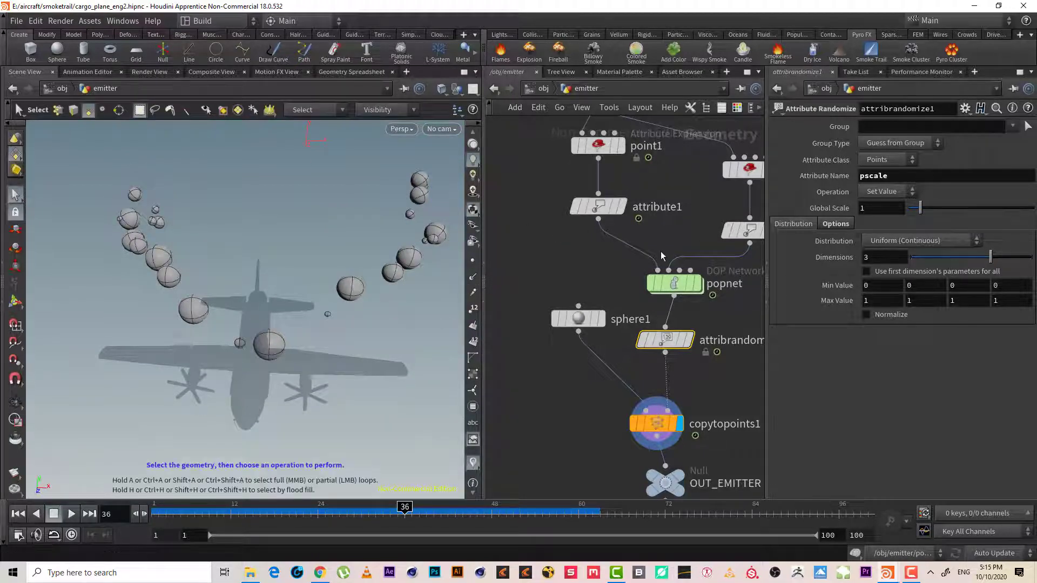
drag(944, 257, 931, 257)
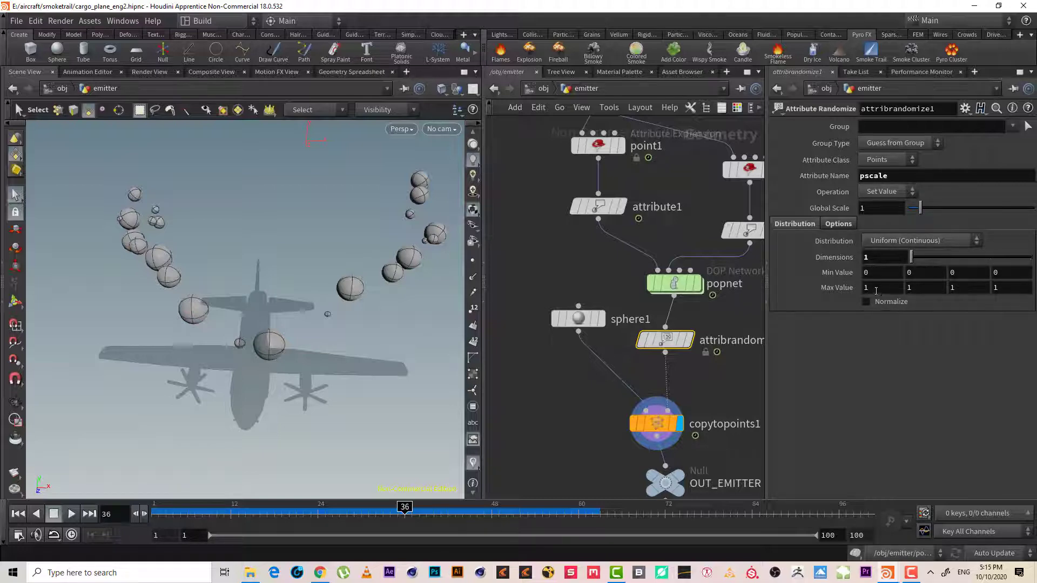
Try minimum pscale values of 0.05, 0.01 and 0.005, orbiting to compare sphere sizes
click(882, 272)
text(1)
key(Return)
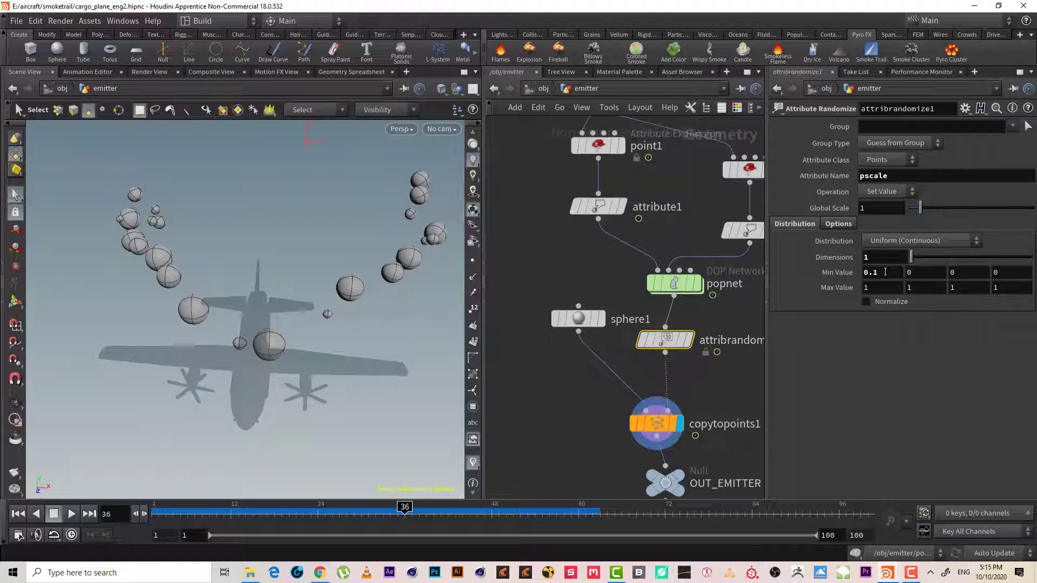
double_click(882, 272)
text(05)
key(Return)
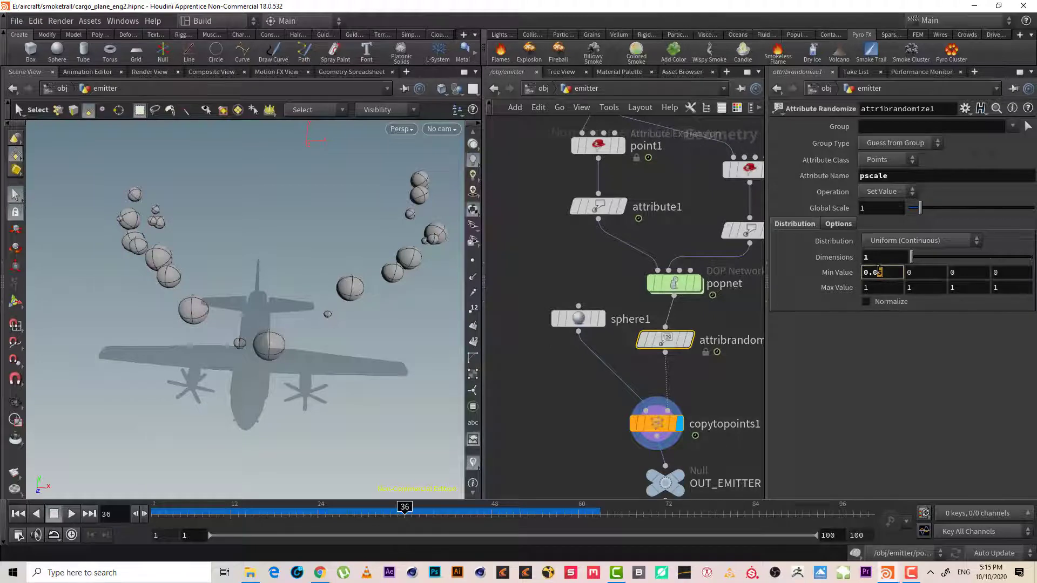
text(1)
key(Return)
key(Escape)
mouse_move(177, 292)
mouse_down()
mouse_move(252, 246)
mouse_move(232, 256)
mouse_up()
key(s)
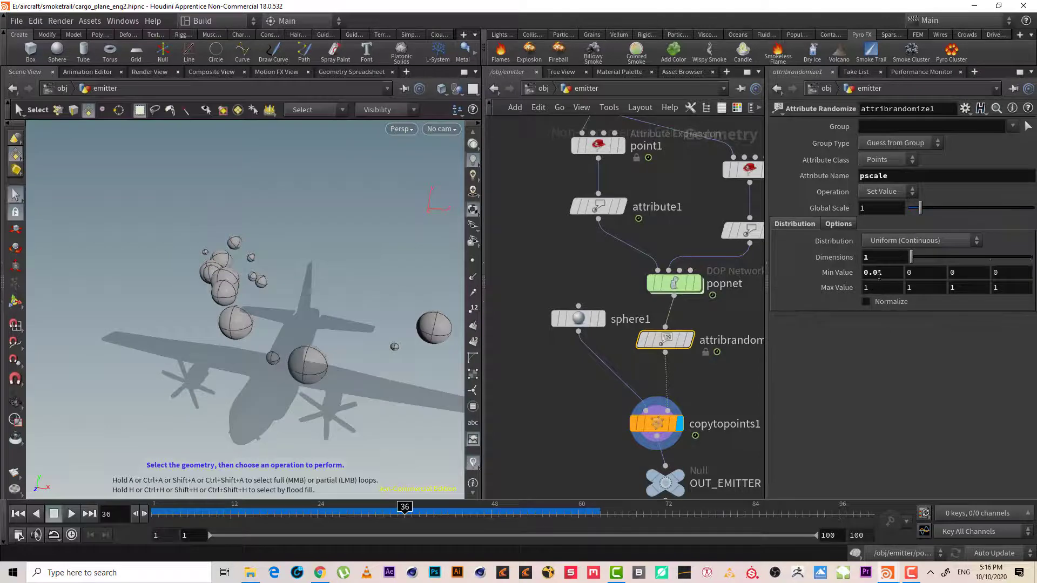
click(886, 273)
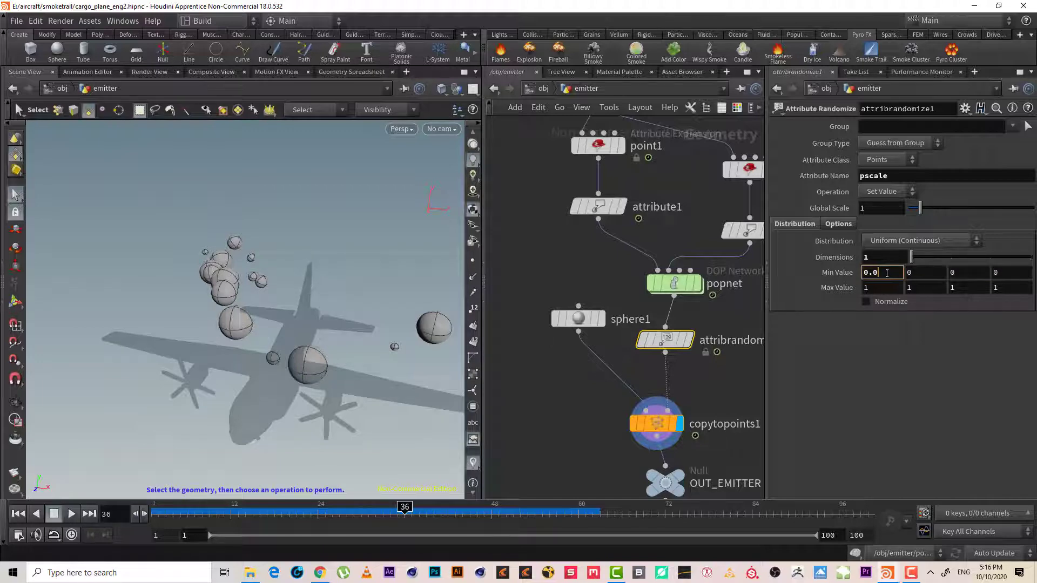
text(05)
key(Return)
alt+drag(243, 324, 227, 248)
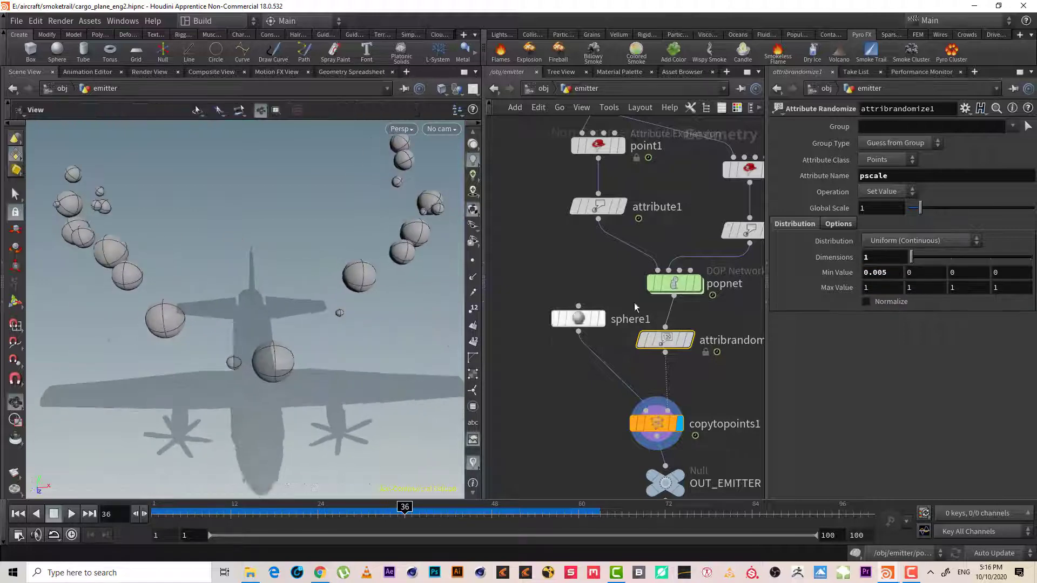
Set the maximum pscale to .1 and the minimum back to 0.05
click(877, 287)
text(.)
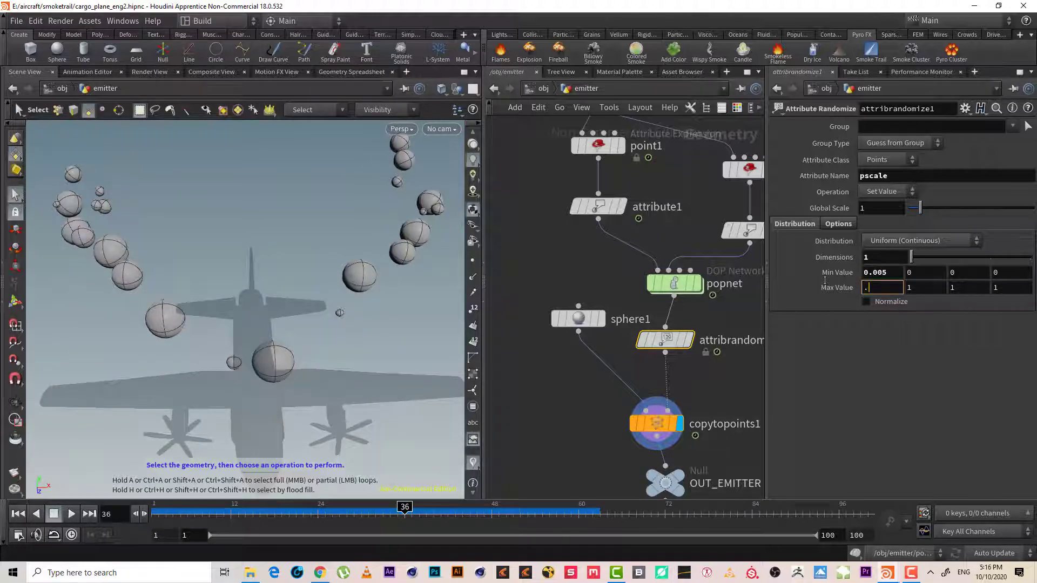
key(Return)
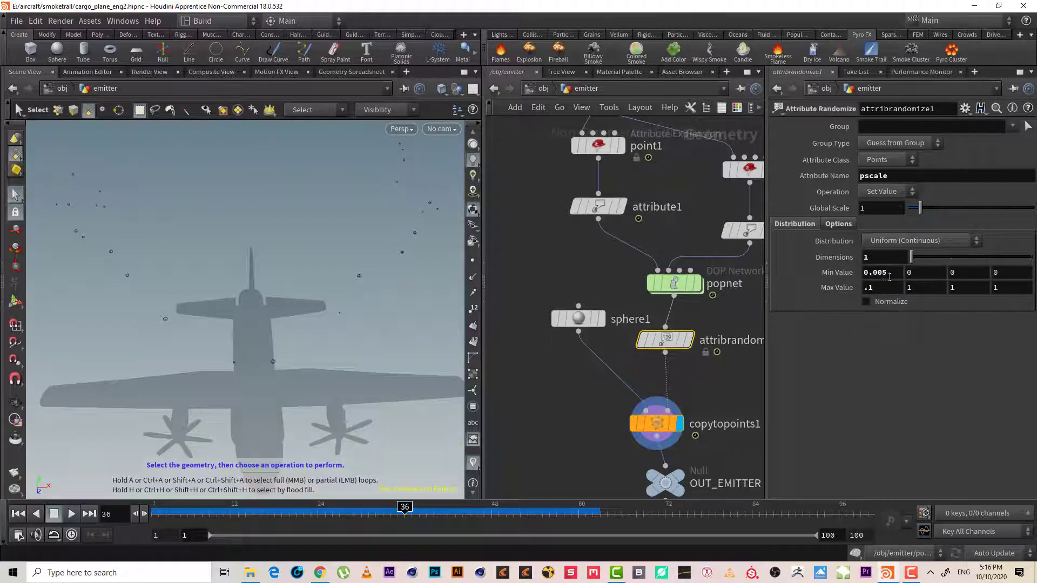
click(876, 269)
key(BackSpace)
key(Return)
key(Escape)
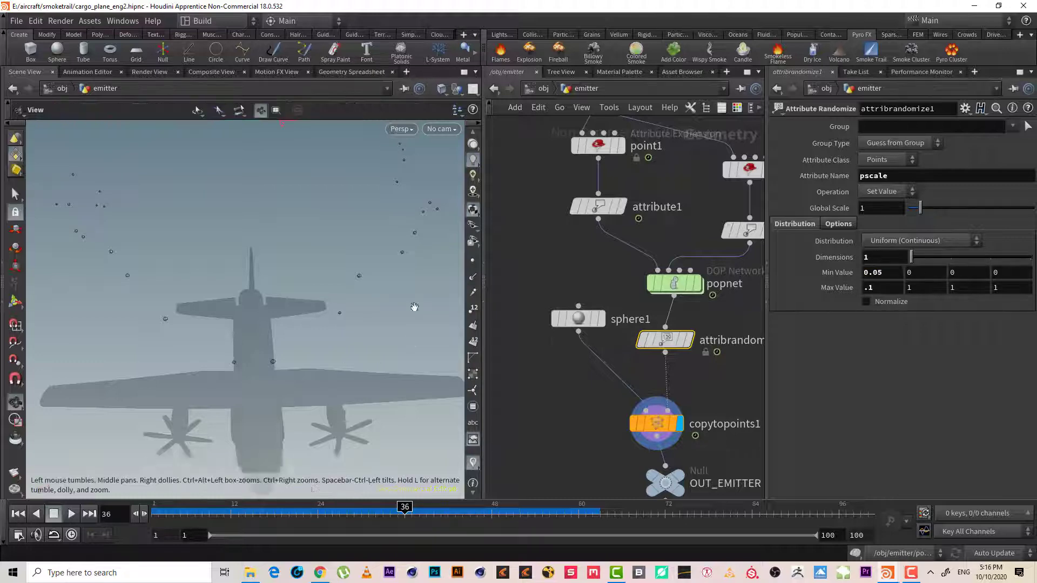
mouse_move(345, 313)
mouse_down()
mouse_move(291, 280)
mouse_move(331, 236)
mouse_move(345, 257)
mouse_move(214, 294)
mouse_up()
key(s)
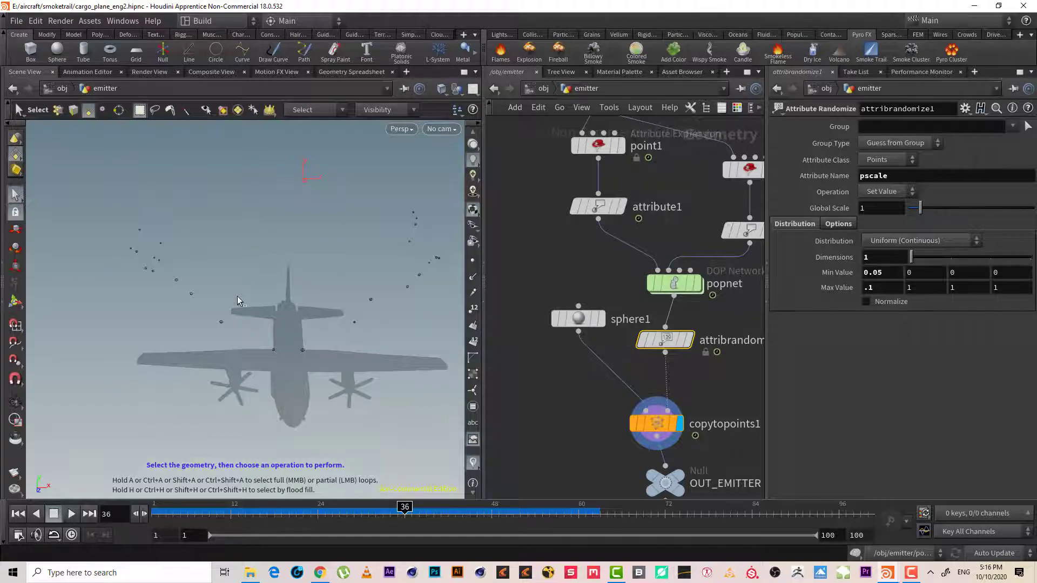
Move OUT_EMITTER beneath copytopoints1 and add an Attribute Wrangle node beside the chain
mouse_move(665, 482)
mouse_down()
mouse_move(612, 392)
mouse_move(613, 419)
mouse_up()
middle_drag(629, 356, 570, 368)
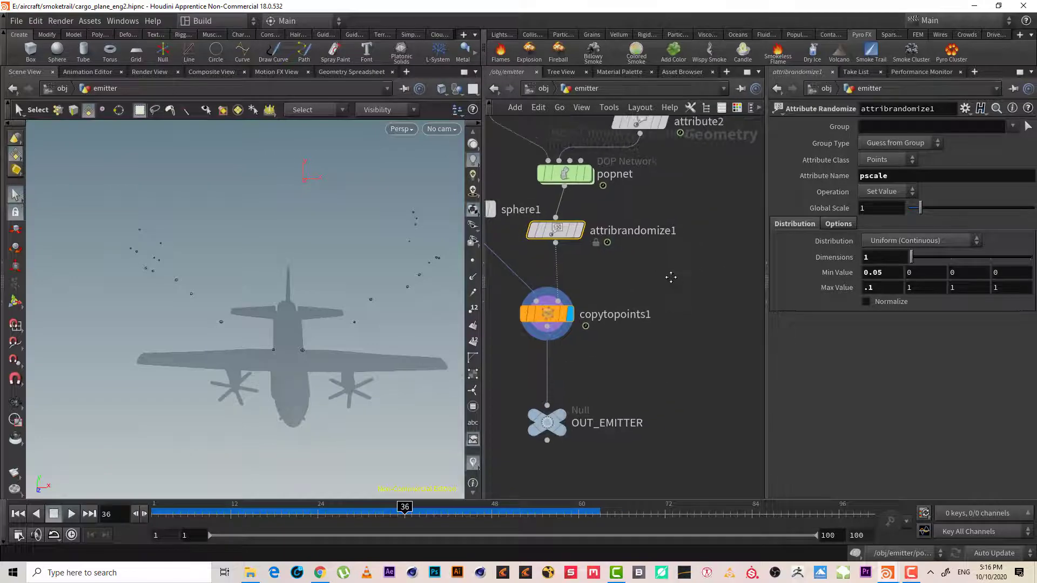
key(Tab)
text(at)
key(Escape)
key(Escape)
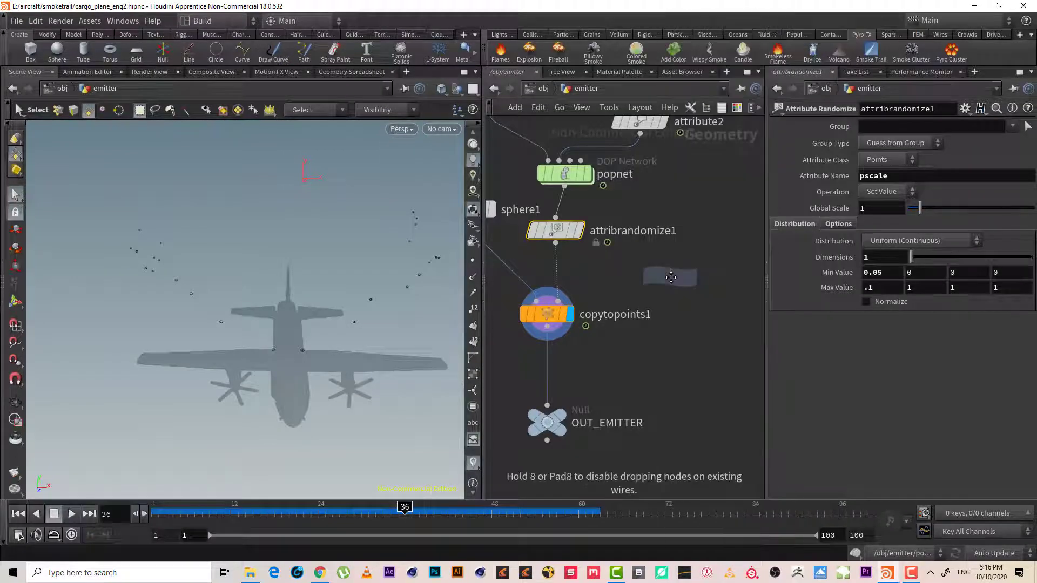
click(669, 277)
click(1001, 221)
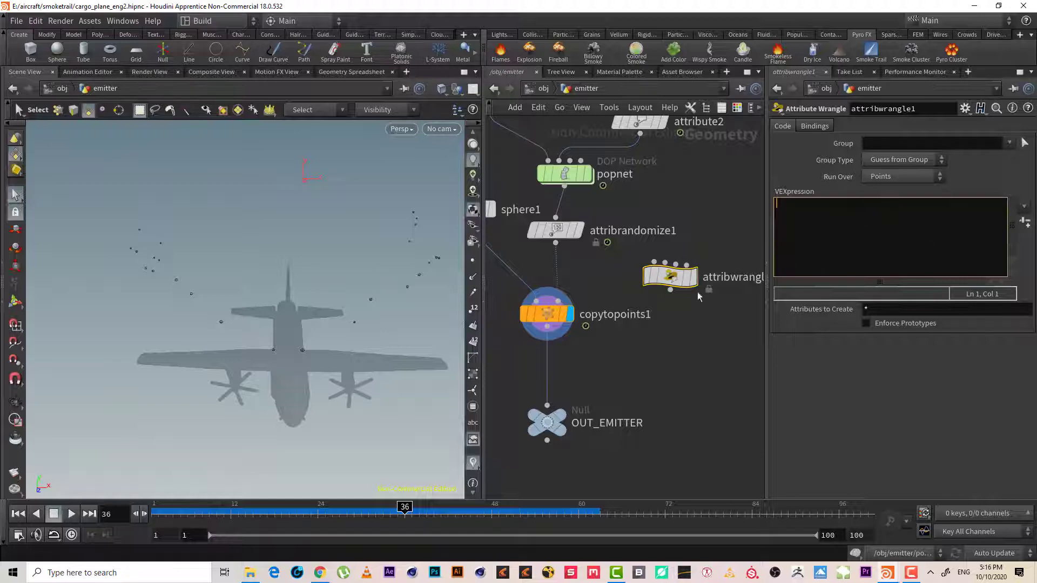
Delete attribwrangle1 and nudge copytopoints1 slightly left
drag(698, 344, 658, 218)
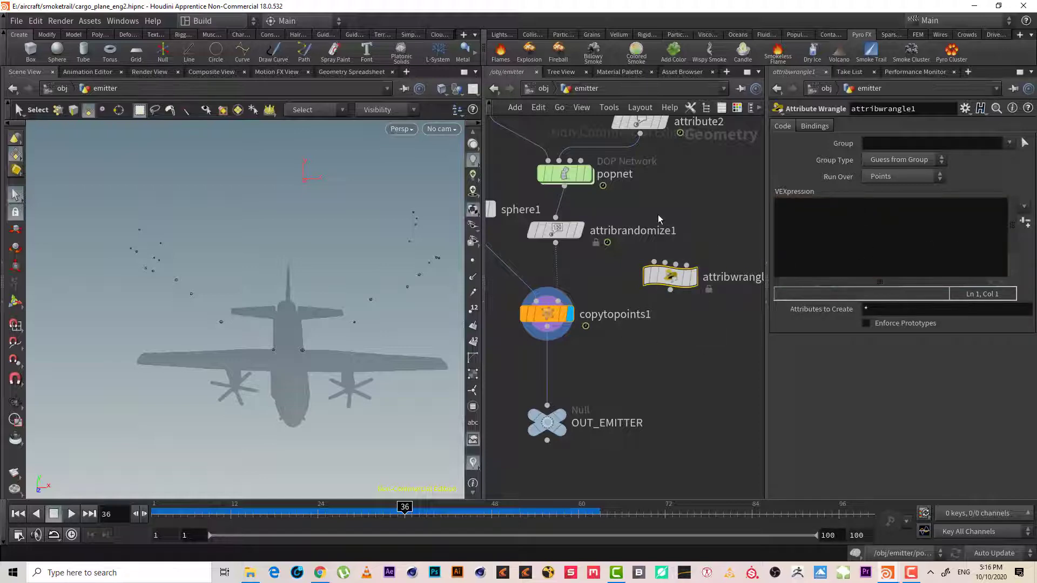
key(Delete)
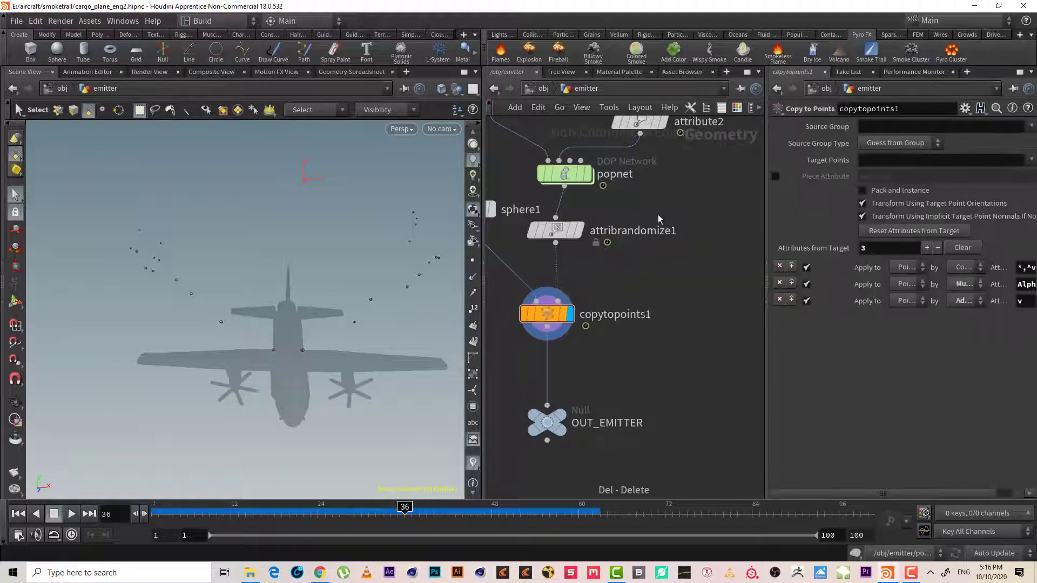
click(571, 238)
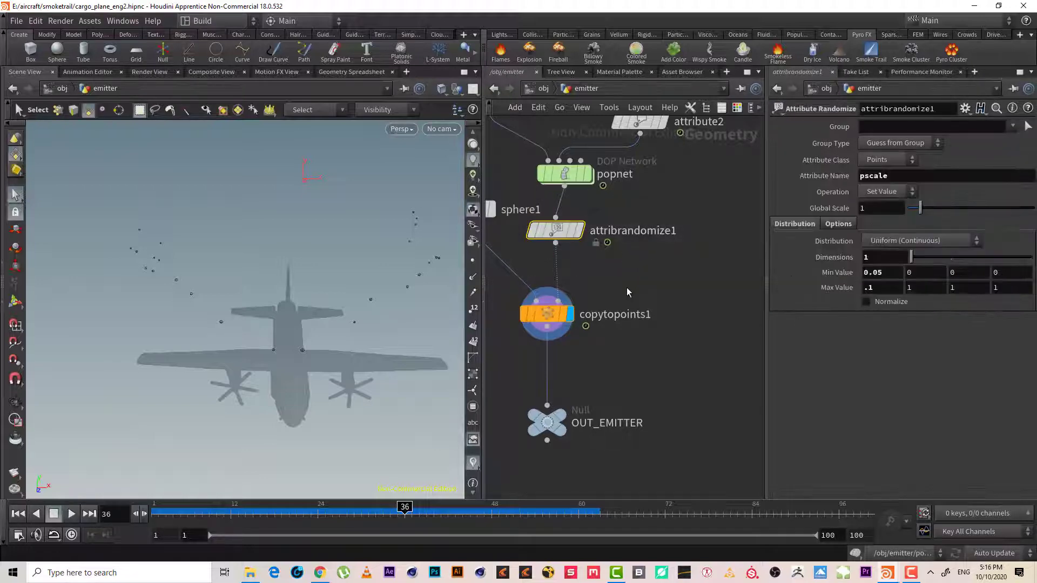
middle_drag(625, 291, 677, 292)
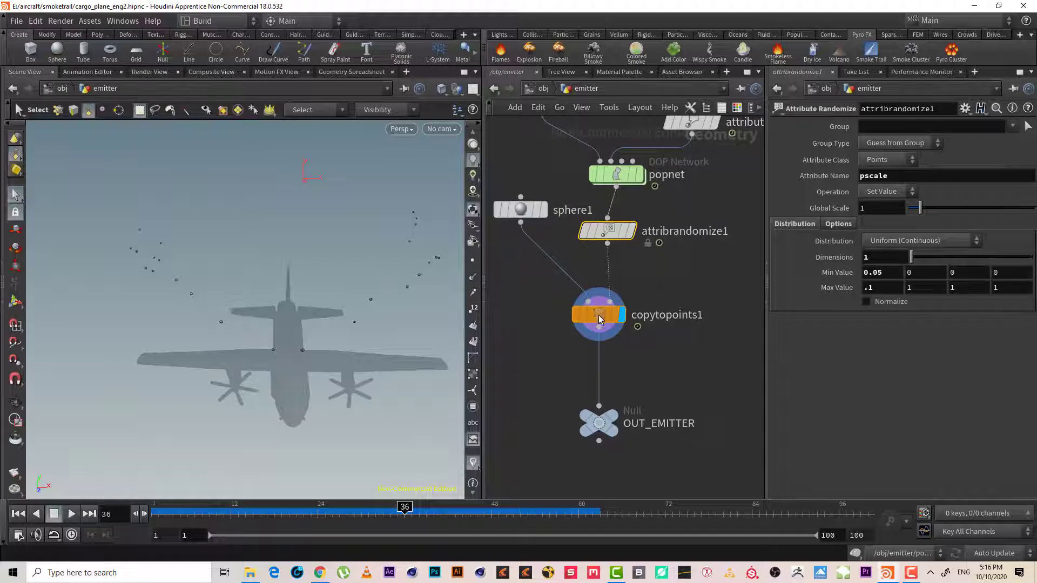
drag(598, 315, 590, 314)
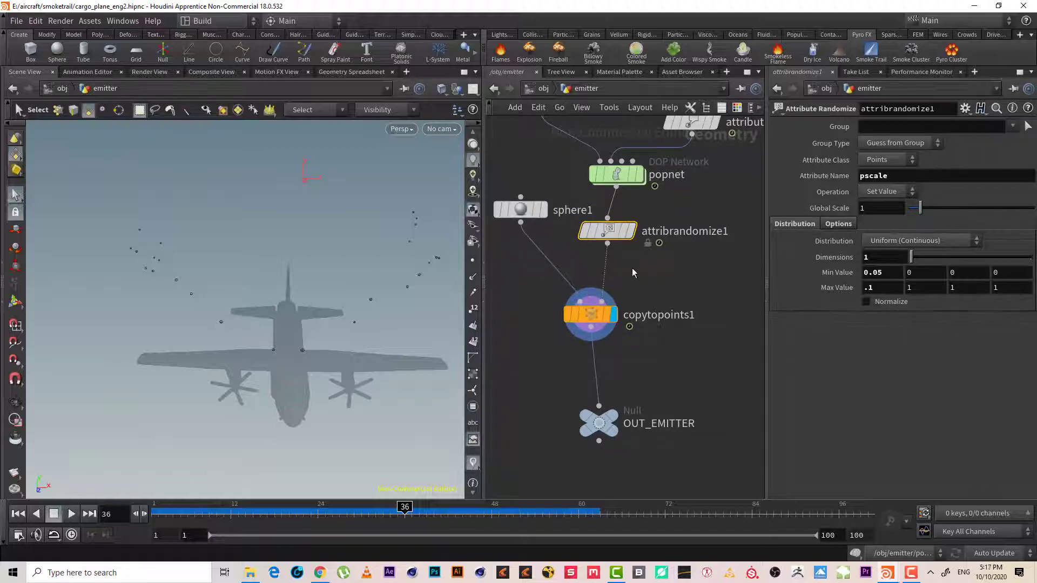